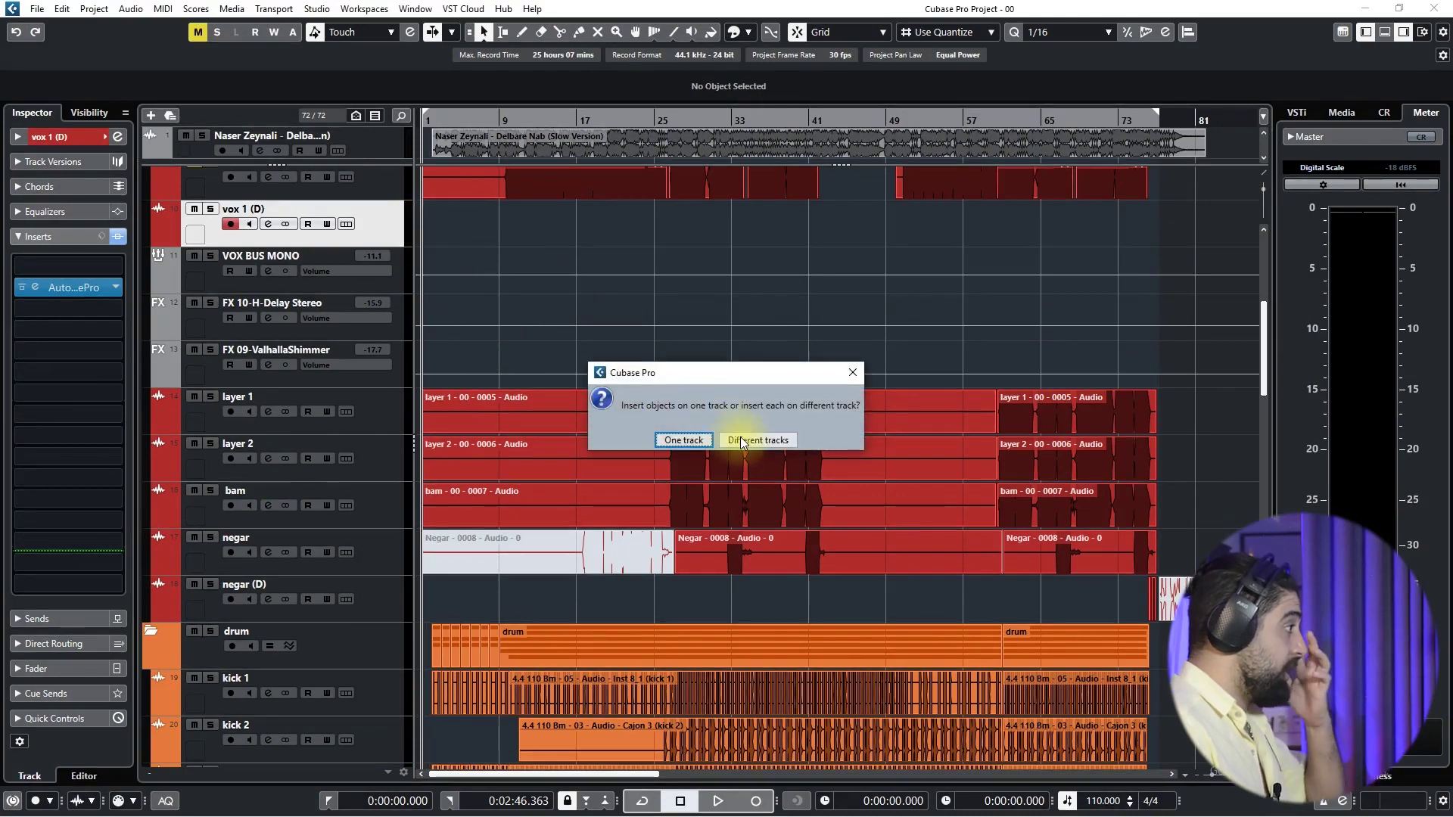
# Insert the imported vocal files on different tracks and move both clips to start at bar 1.
pyautogui.click(742, 441)
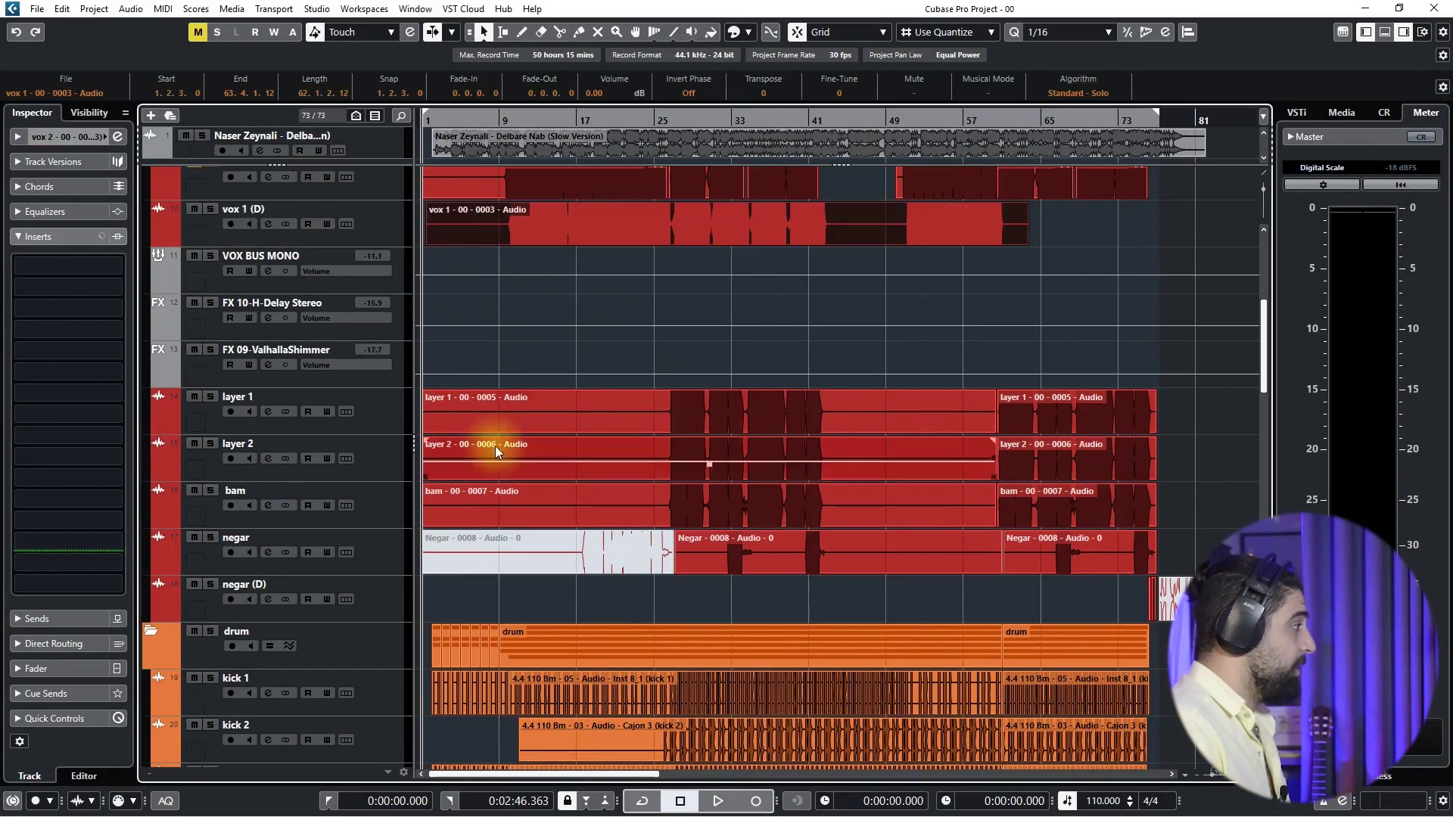
pyautogui.moveTo(492, 224); pyautogui.dragTo(455, 225)
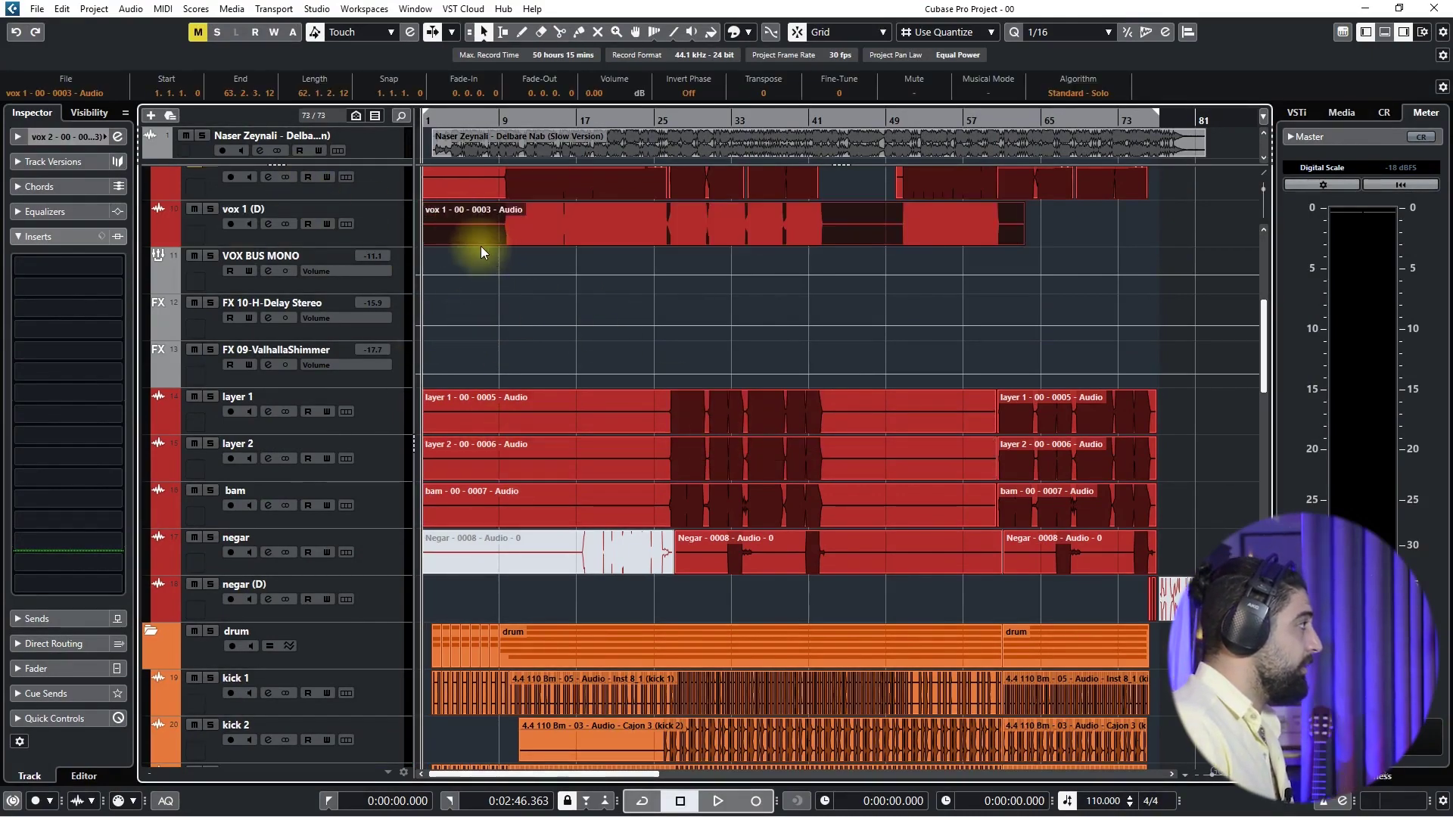
# Move the new vox 2 track into the vox folder, directly below the lower vox 1 (D) track.
pyautogui.scroll(3, 485, 248)
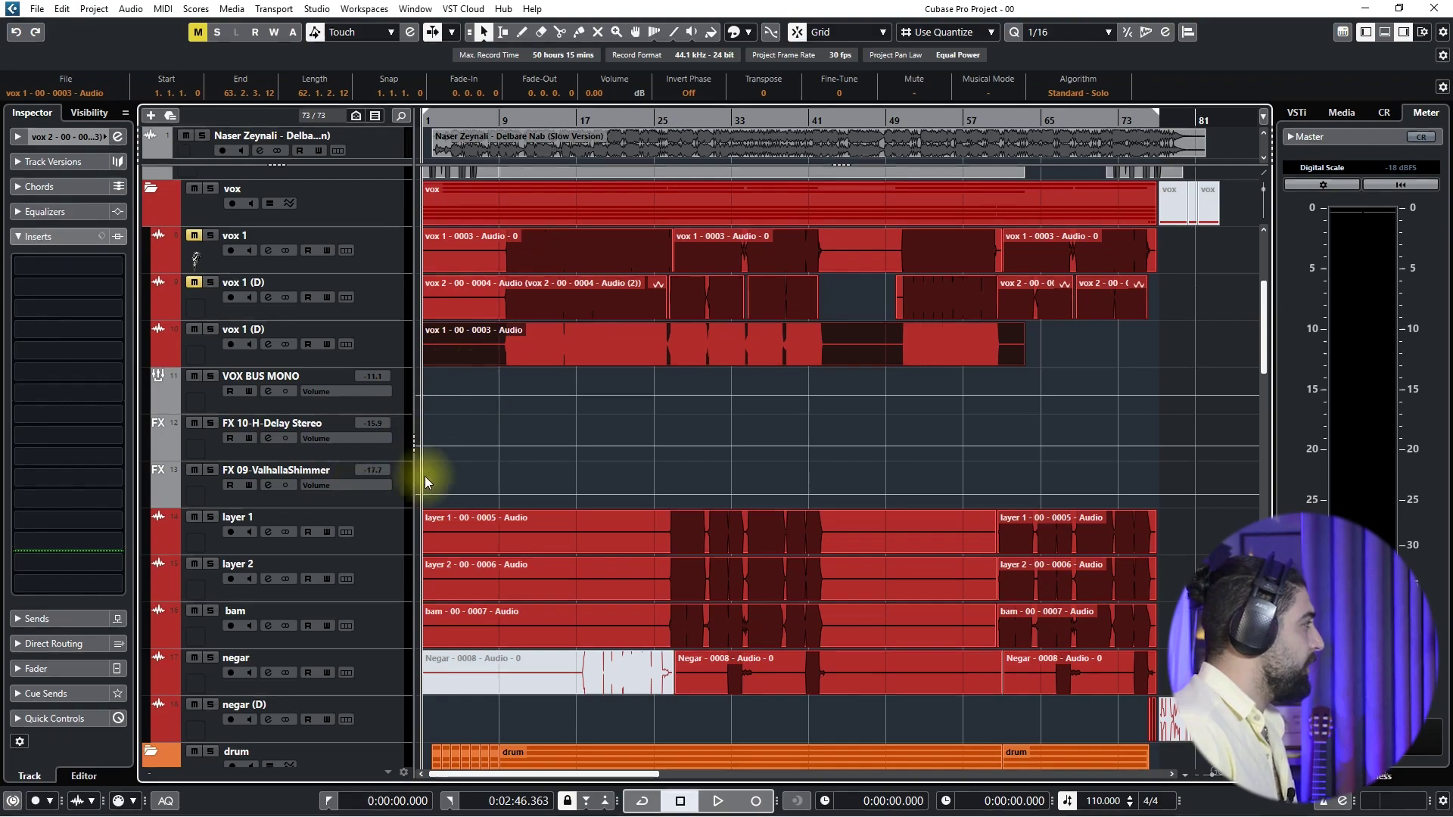
pyautogui.scroll(-20, 234, 523)
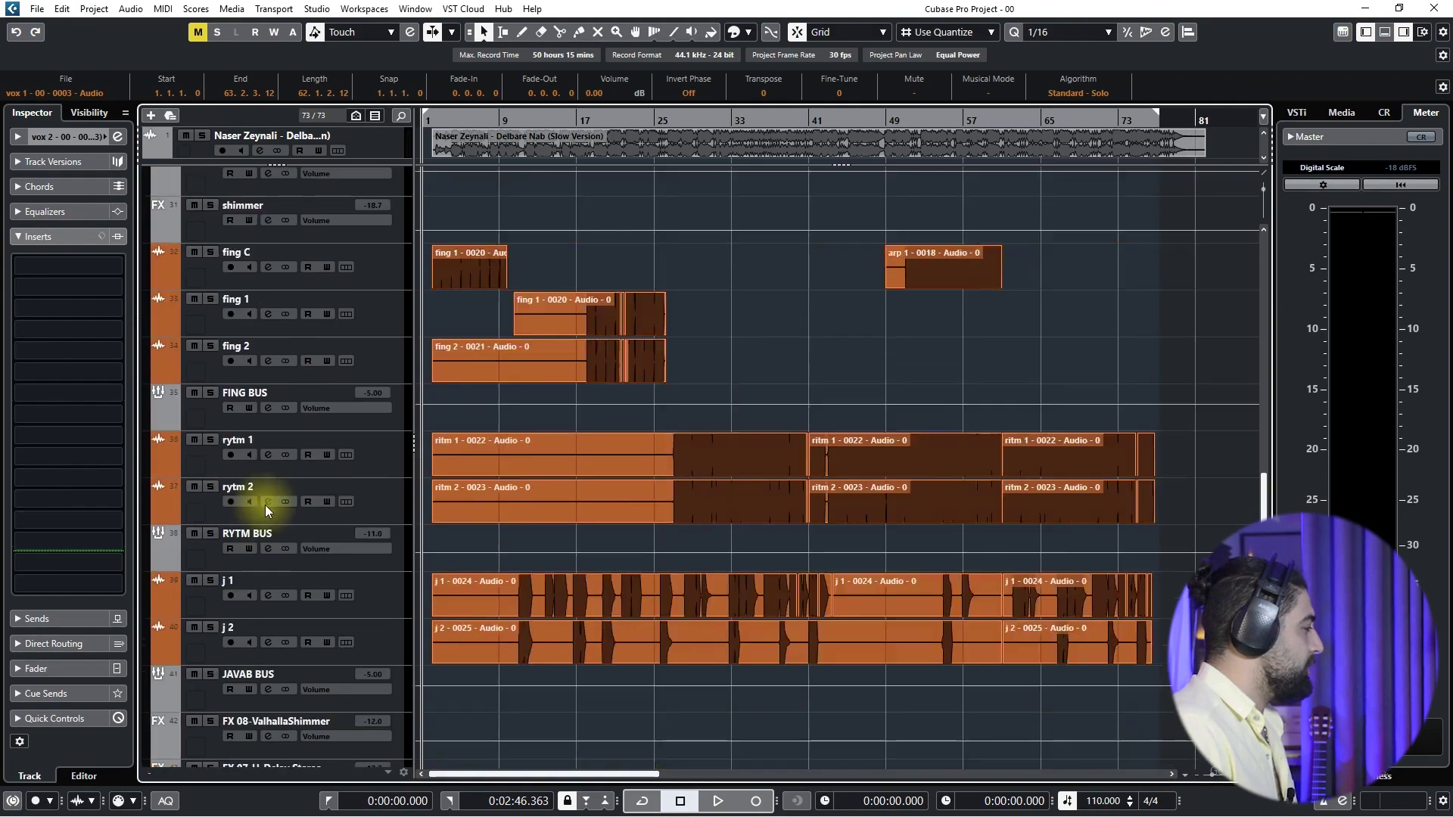
pyautogui.scroll(-15, 265, 505)
pyautogui.moveTo(391, 716); pyautogui.dragTo(373, 331)
pyautogui.moveTo(359, 208); pyautogui.dragTo(329, 455)
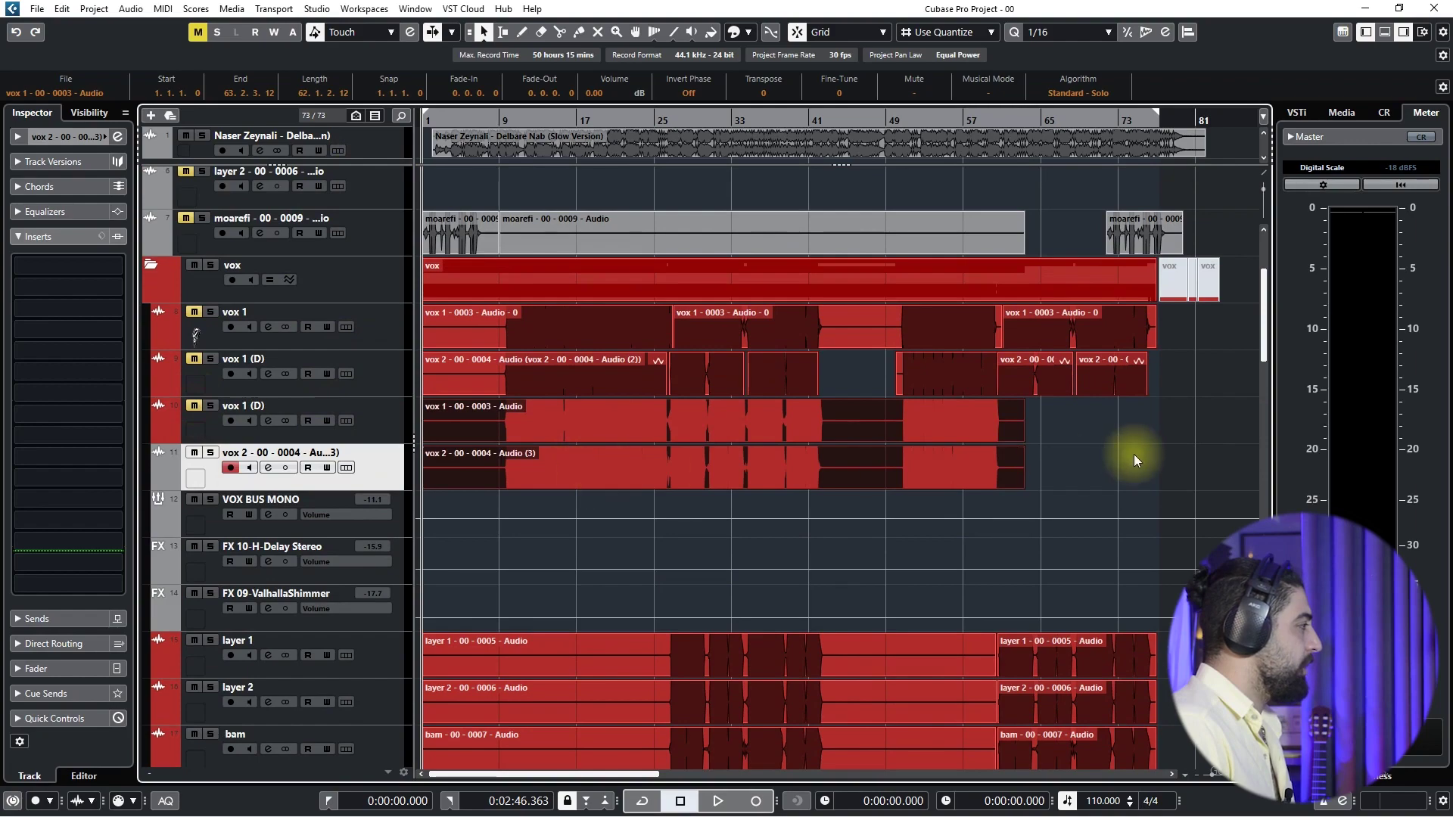
pyautogui.click(1196, 453)
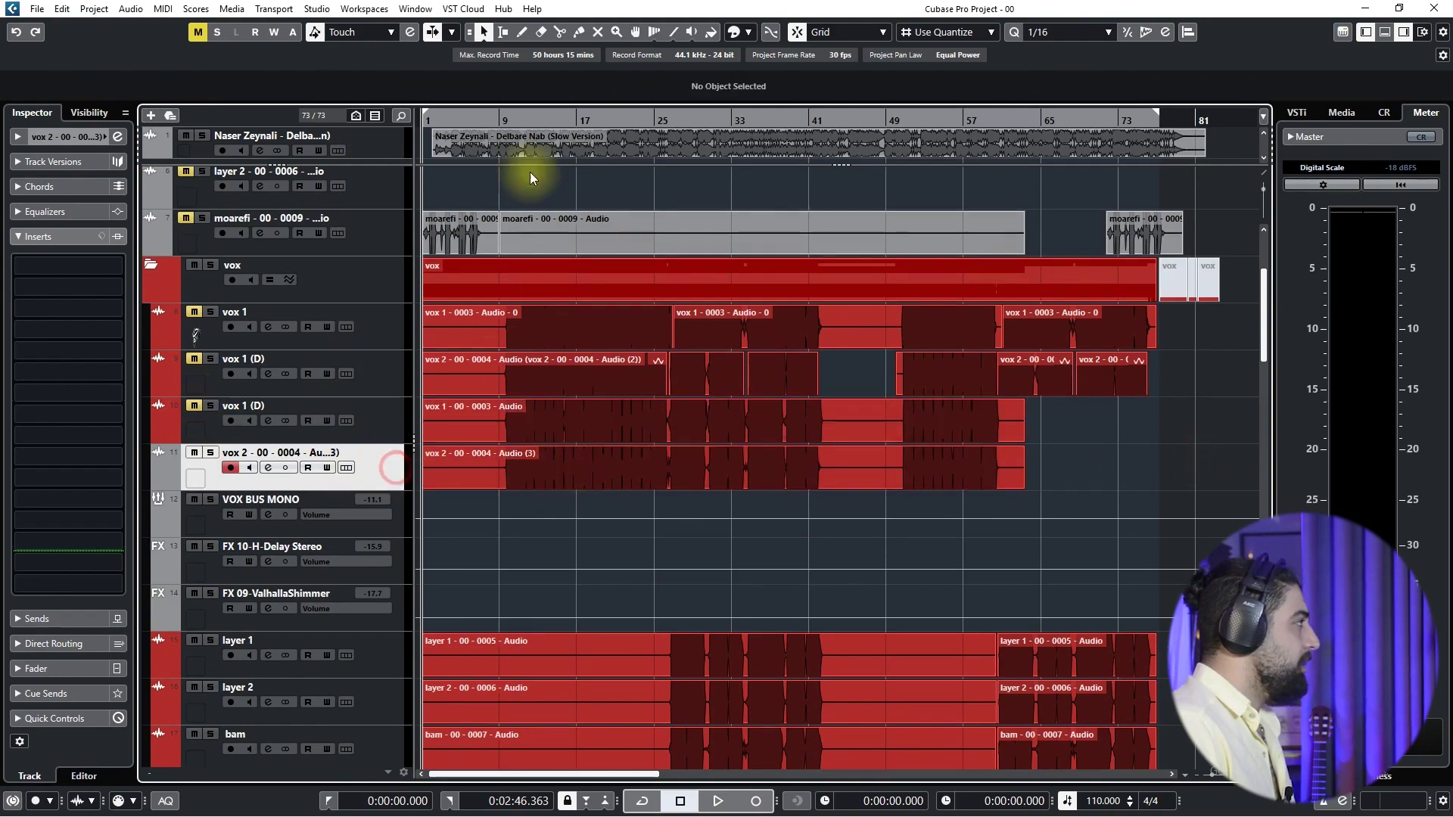
# Place the playhead at bar 9 and mute the five tracks from layer 1 down to the drum folder.
pyautogui.click(501, 119)
pyautogui.scroll(-5, 193, 634)
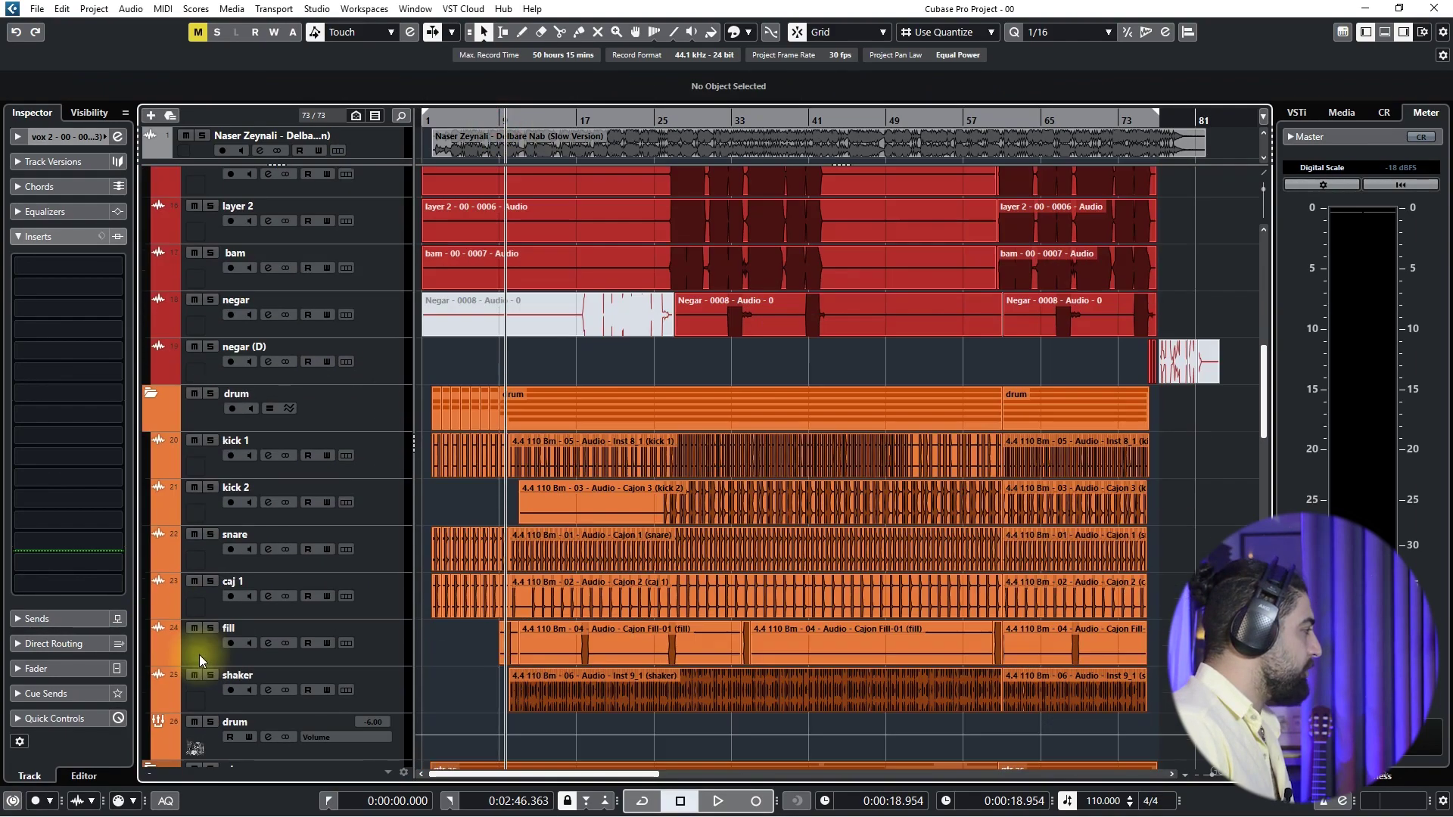
pyautogui.click(394, 370)
pyautogui.scroll(3, 368, 438)
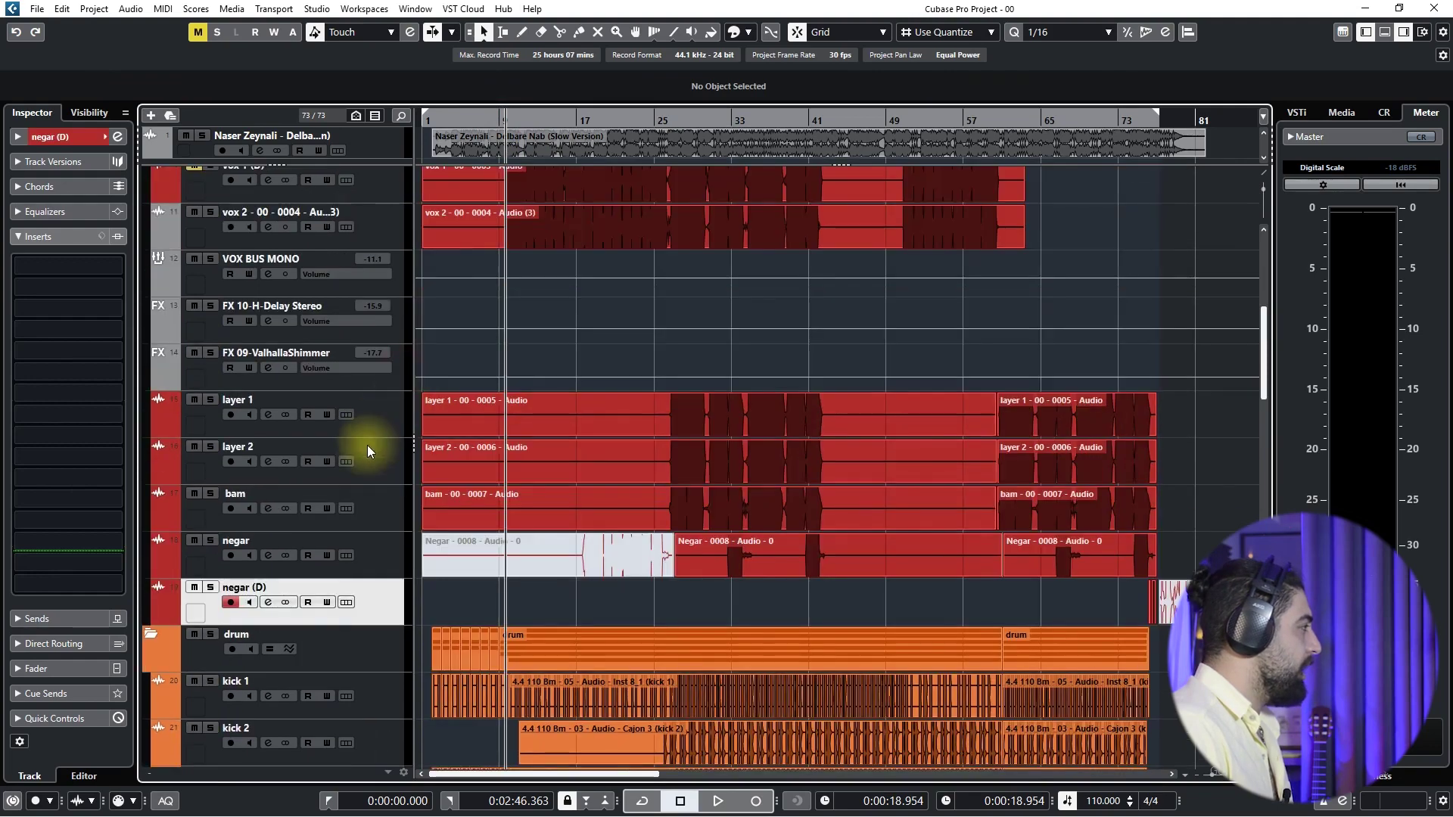
pyautogui.keyDown('shift'); pyautogui.click(379, 413); pyautogui.keyUp('shift')
pyautogui.scroll(2, 480, 356)
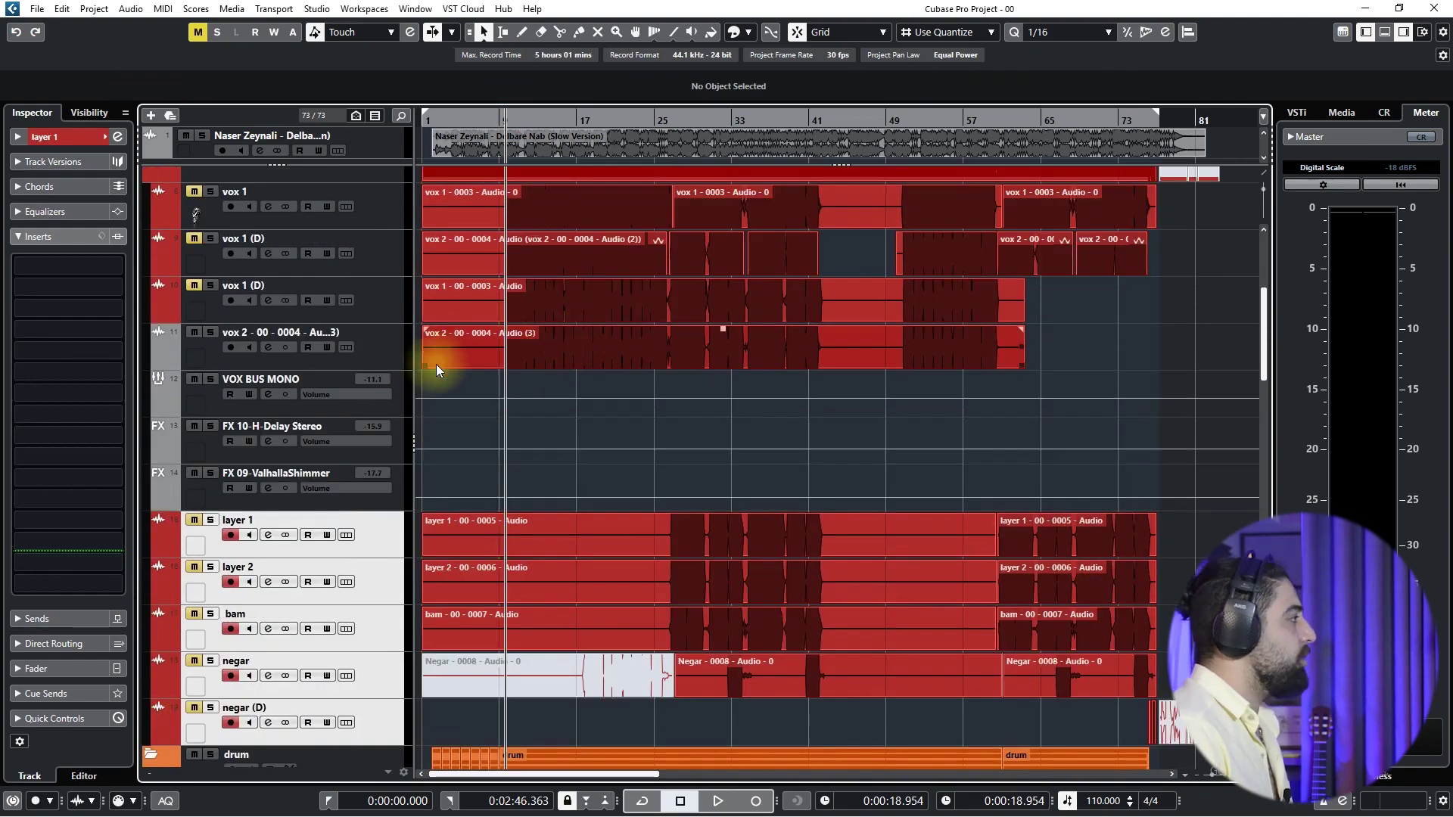
# Play the song from bar 9 and compare the vox 1 (D) and vox 2 takes by toggling their mutes.
pyautogui.click(356, 349)
pyautogui.press('space')
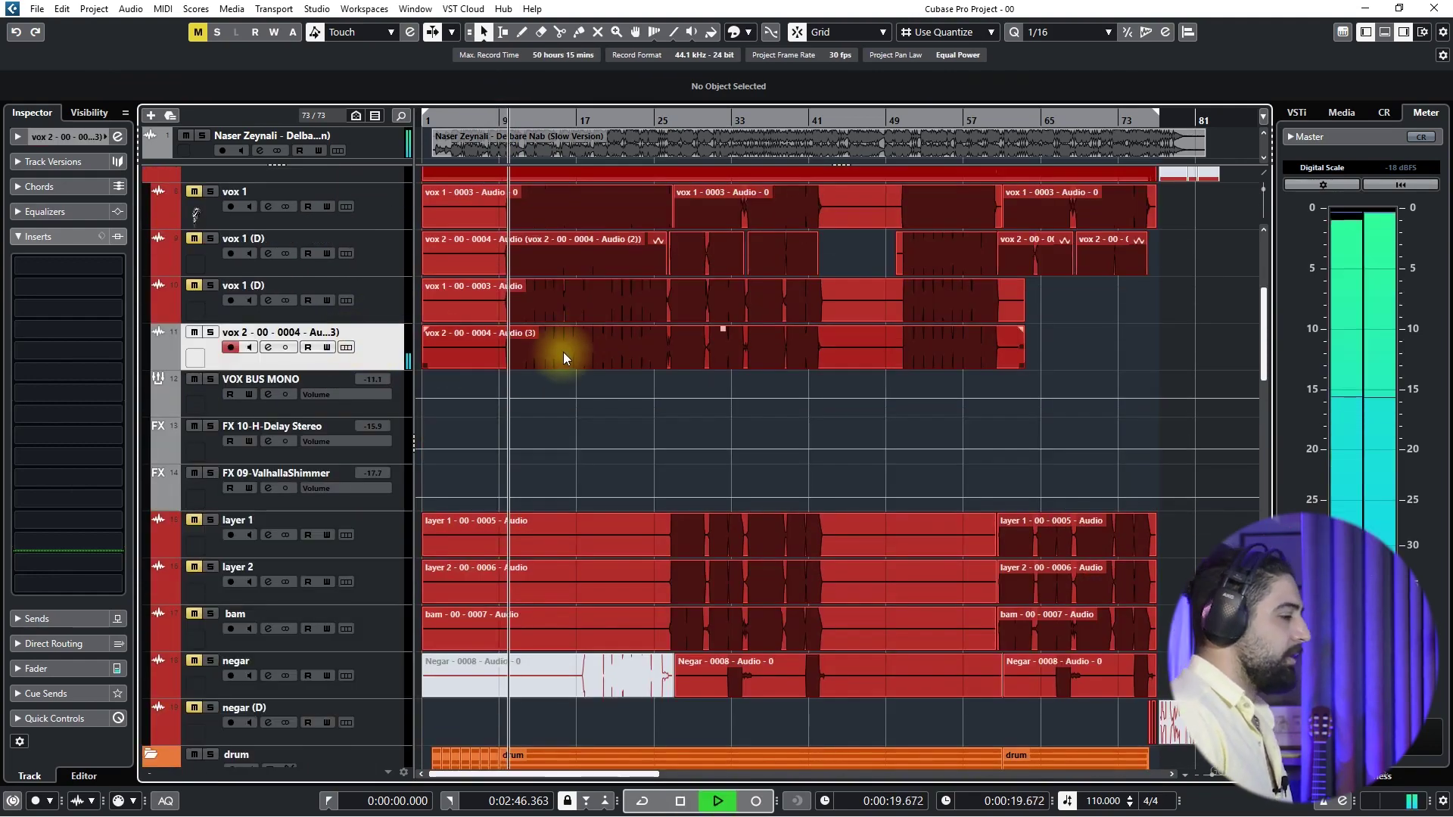
pyautogui.scroll(3, 514, 380)
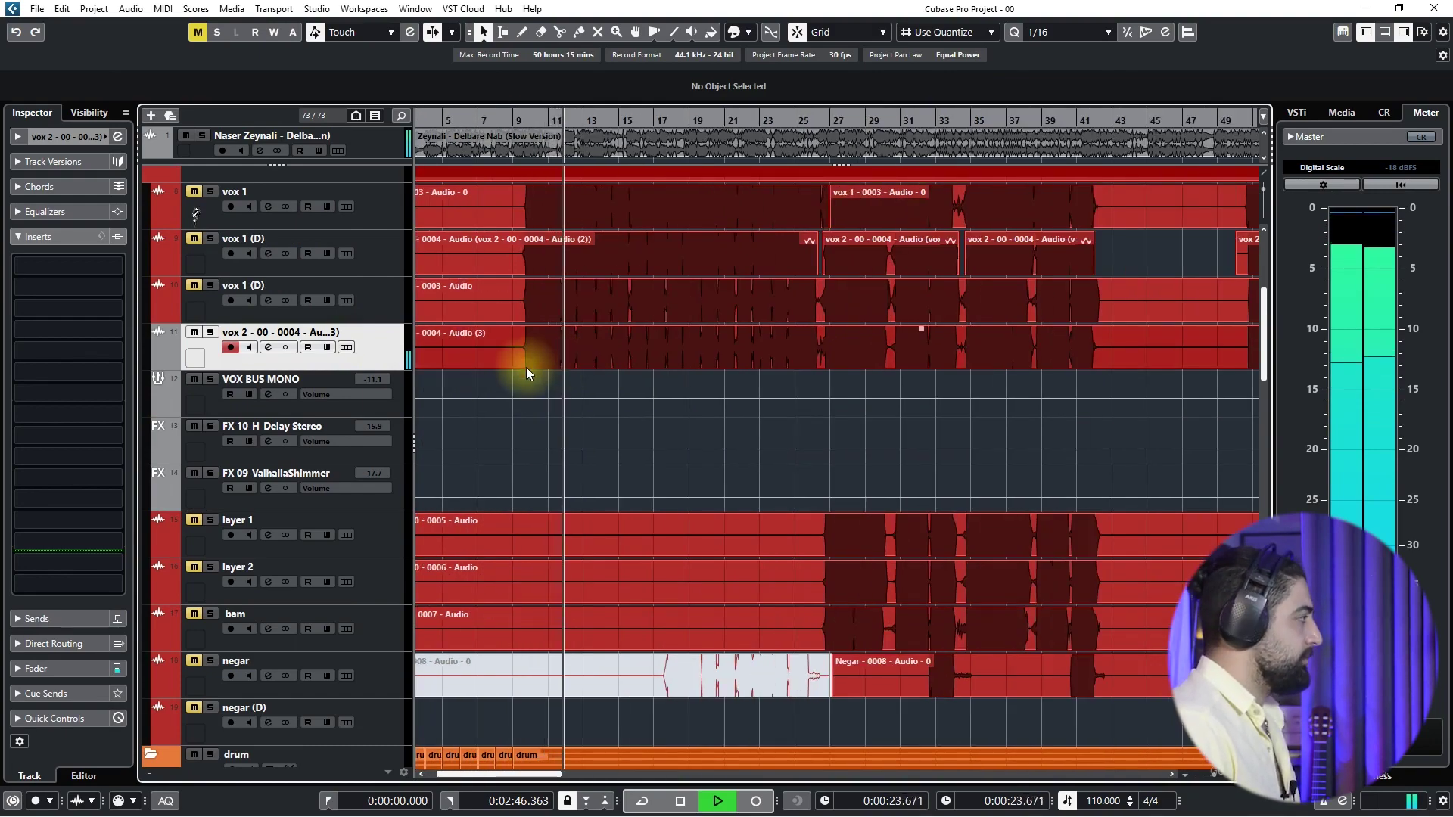
pyautogui.scroll(-1, 496, 374)
pyautogui.click(195, 285)
pyautogui.click(194, 282)
pyautogui.click(194, 239)
pyautogui.click(195, 333)
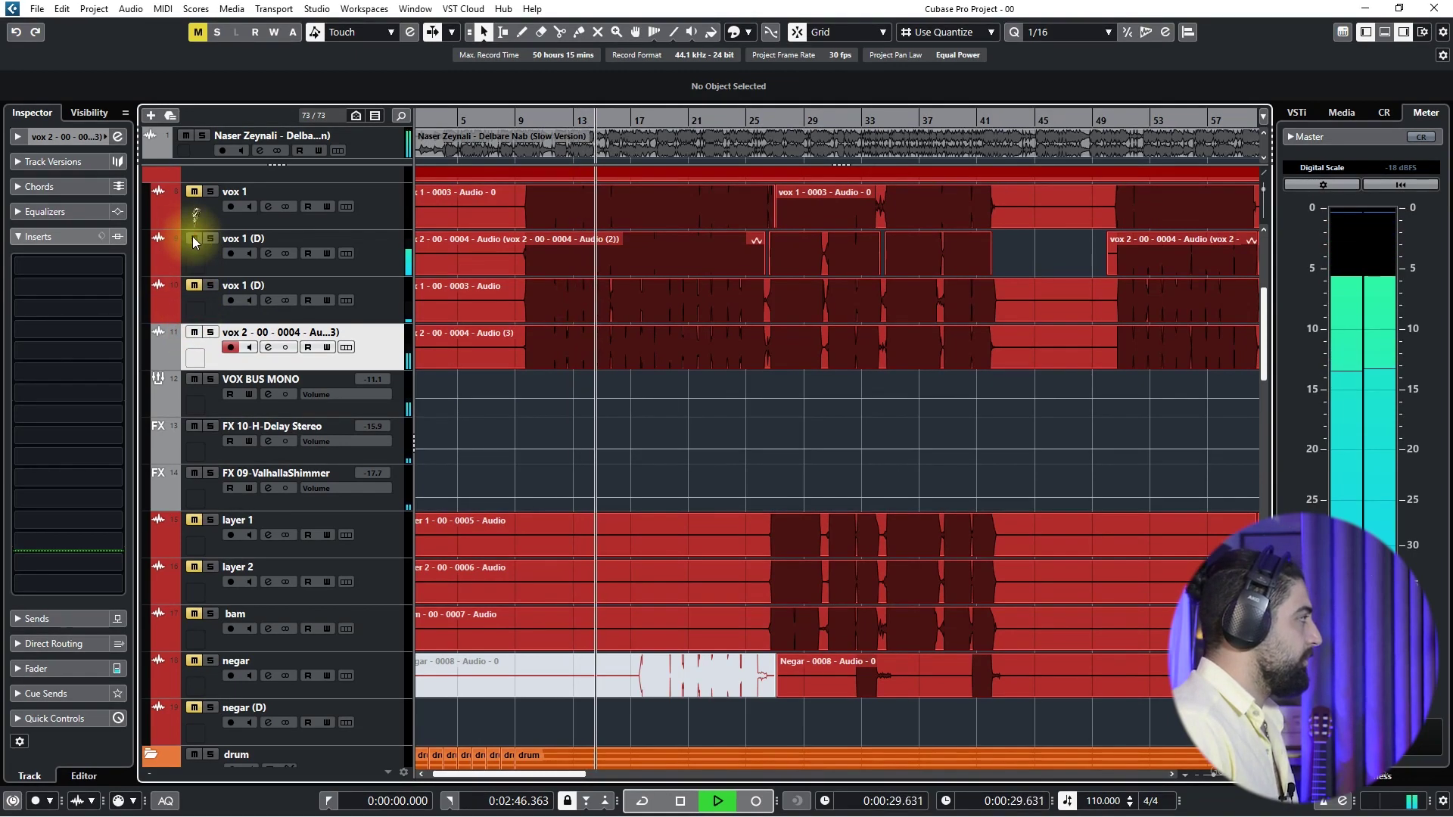
# Mute the upper vox 1 (D) track, check its Auto-Tune Pro insert, close it and stop playback.
pyautogui.click(203, 265)
pyautogui.click(84, 289)
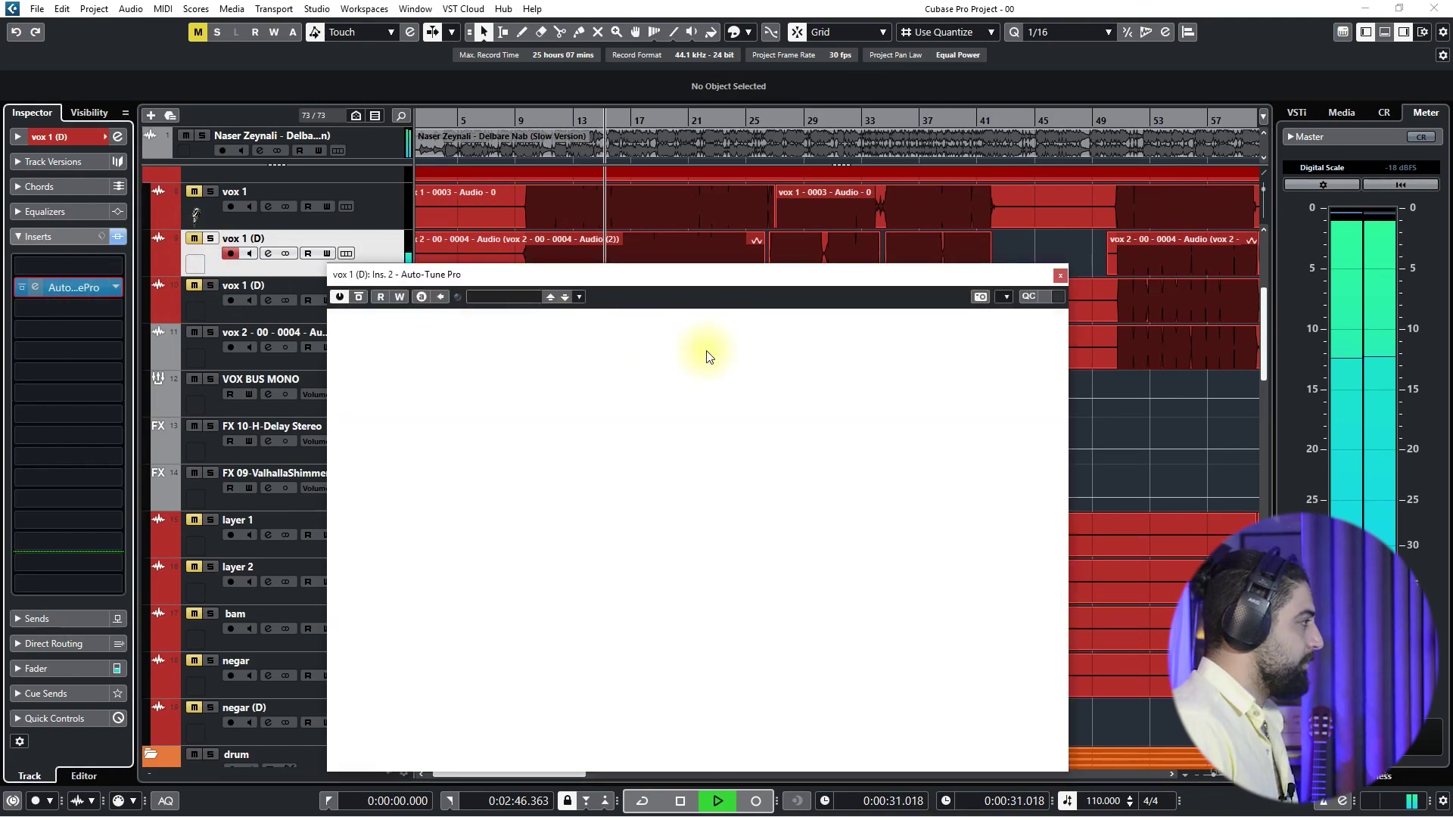
pyautogui.click(1061, 274)
pyautogui.press('space')
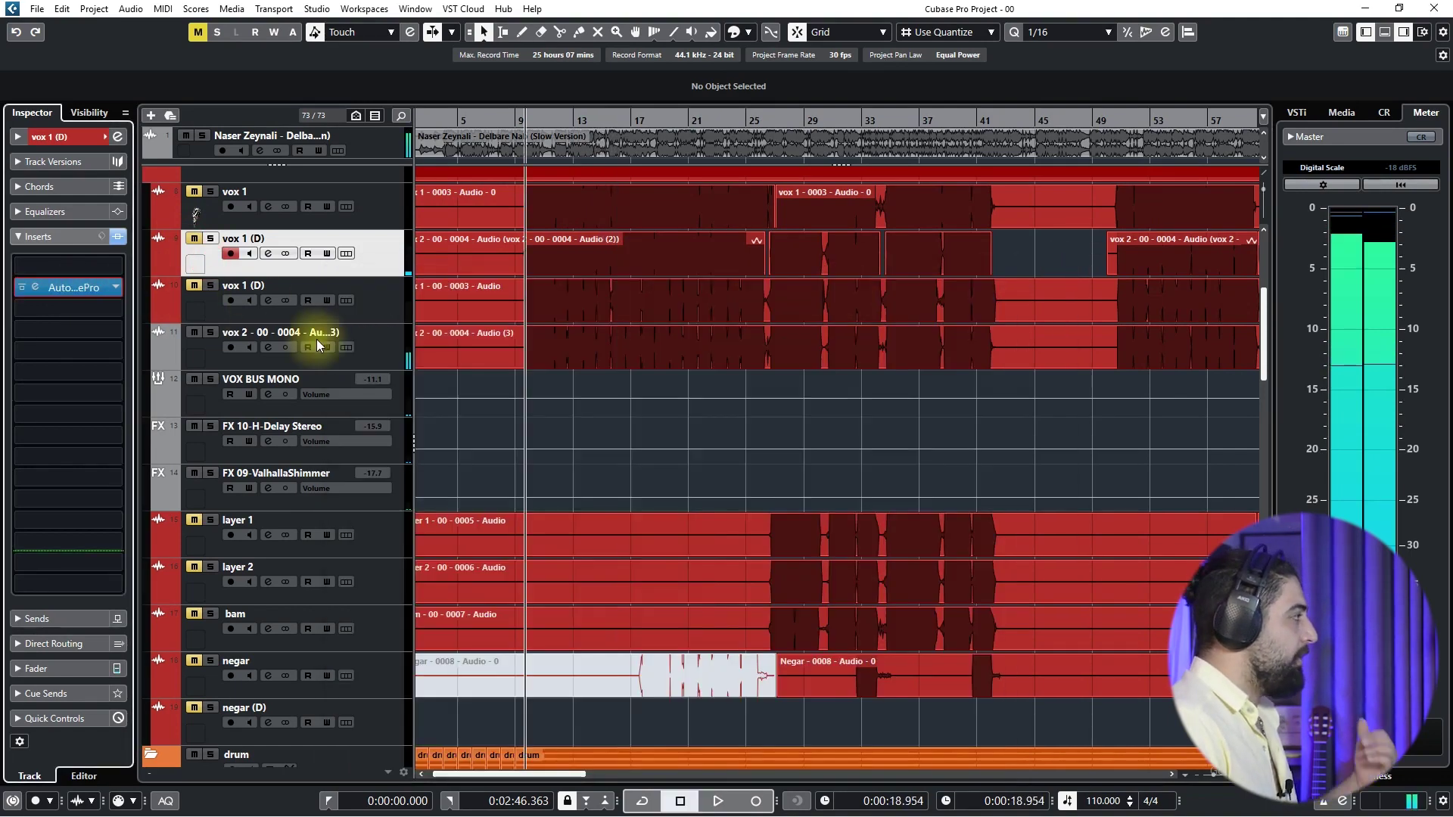
# Insert Auto-Tune Pro in the first insert slot of the vox 2 track.
pyautogui.click(369, 344)
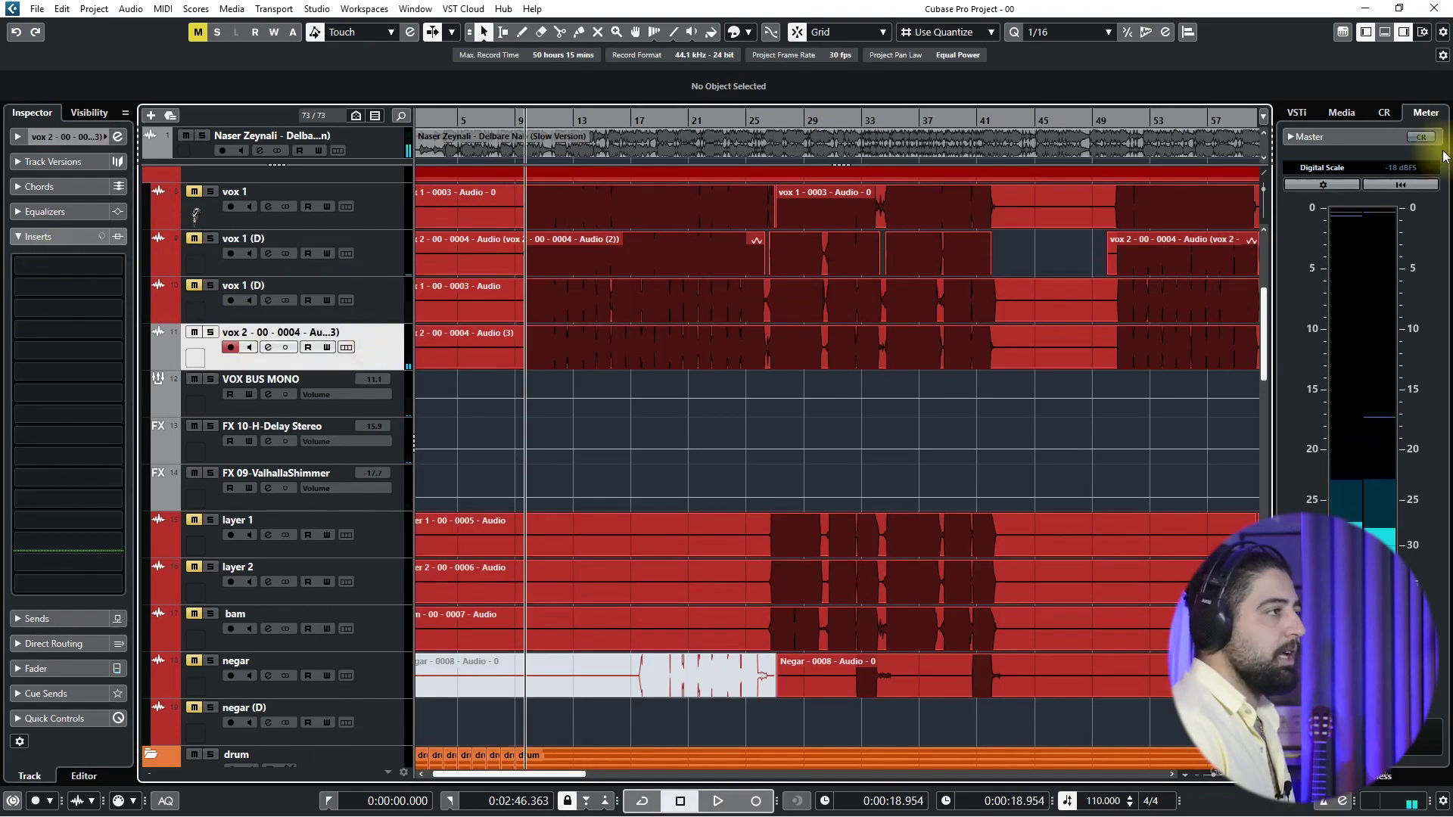
pyautogui.moveTo(1263, 192); pyautogui.dragTo(1262, 324)
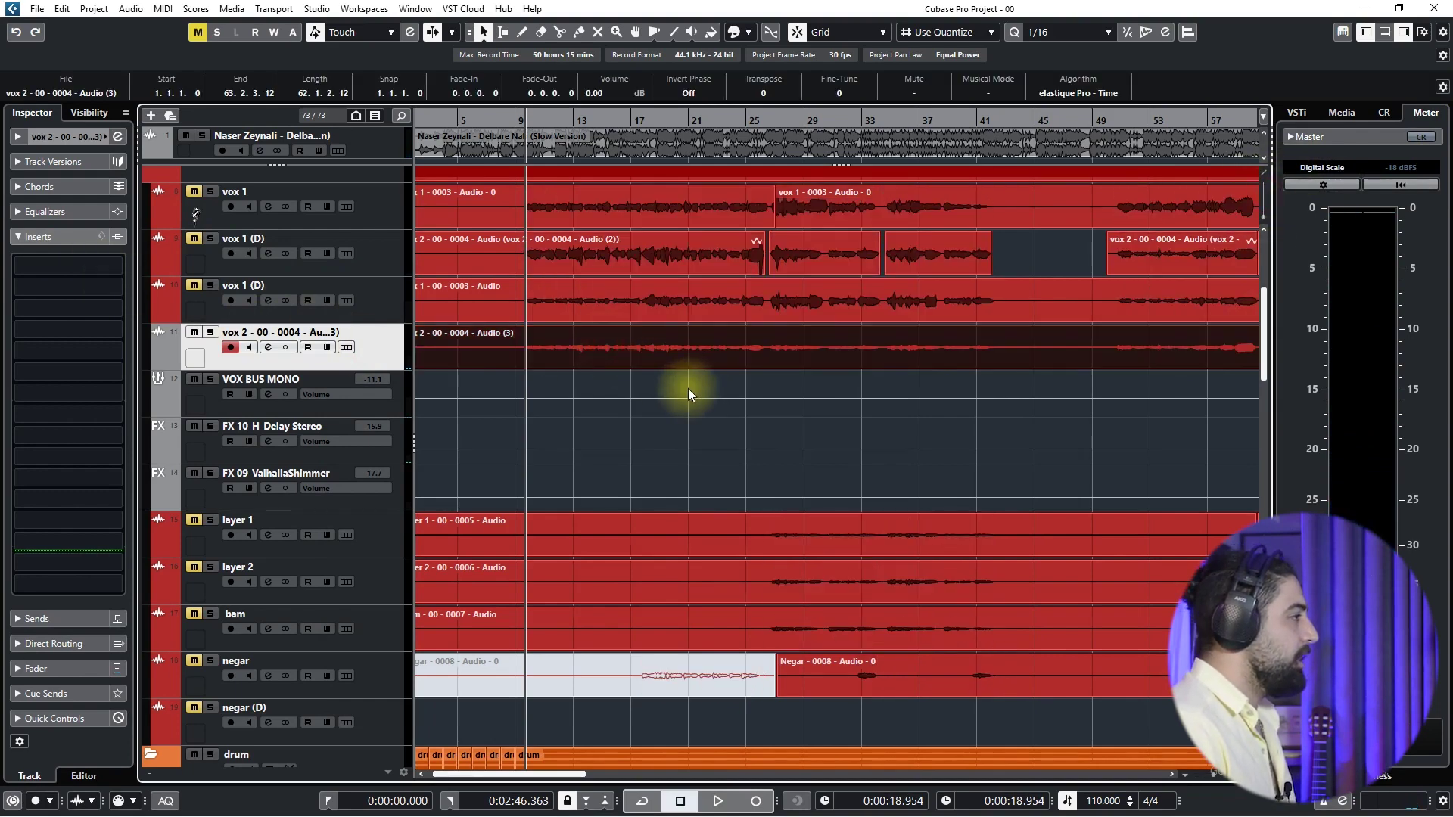
pyautogui.press('g')
pyautogui.click(674, 361)
pyautogui.press('h')
pyautogui.press('h')
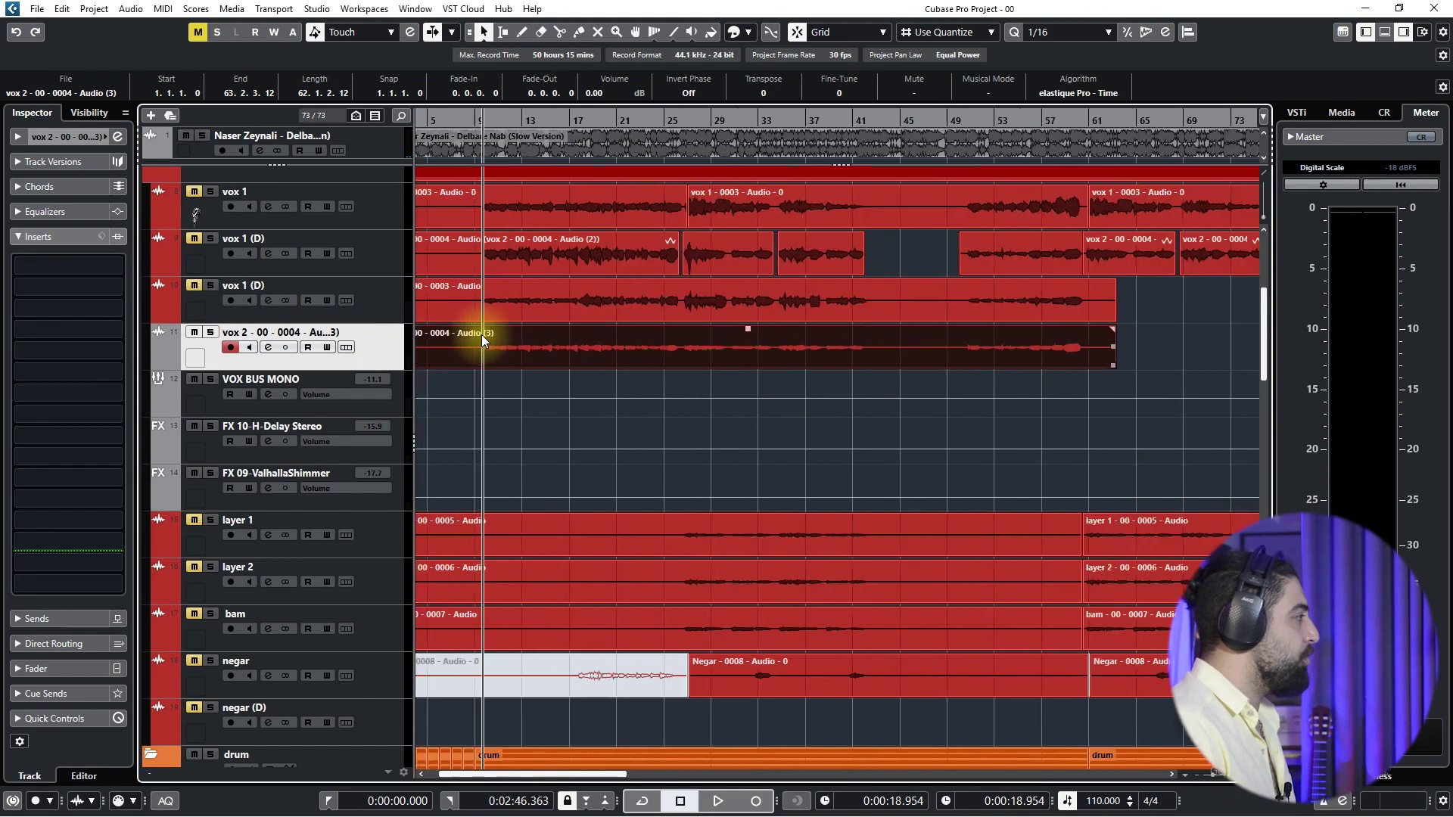
pyautogui.click(56, 270)
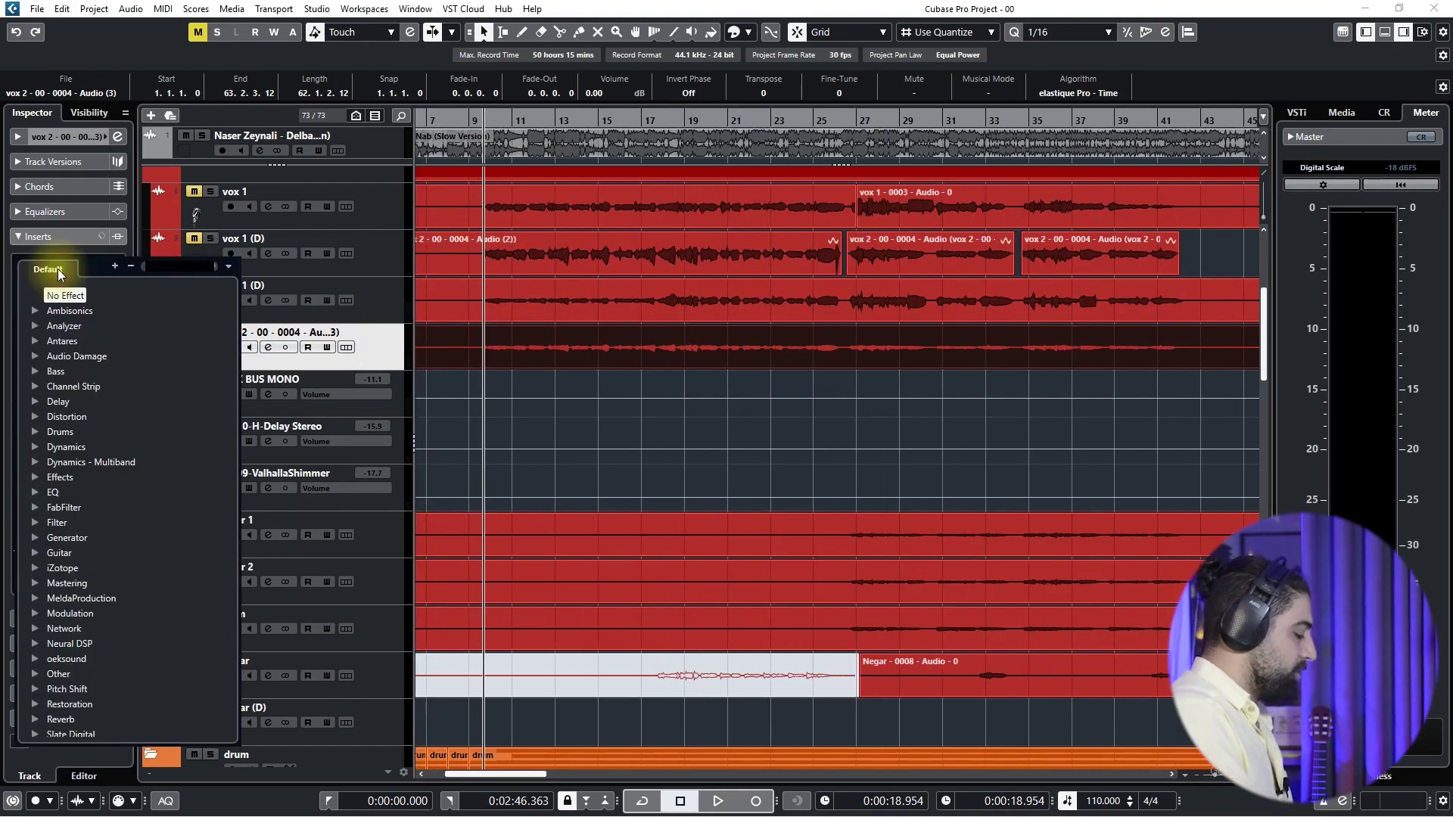
pyautogui.write('aut')
pyautogui.scroll(-4, 91, 470)
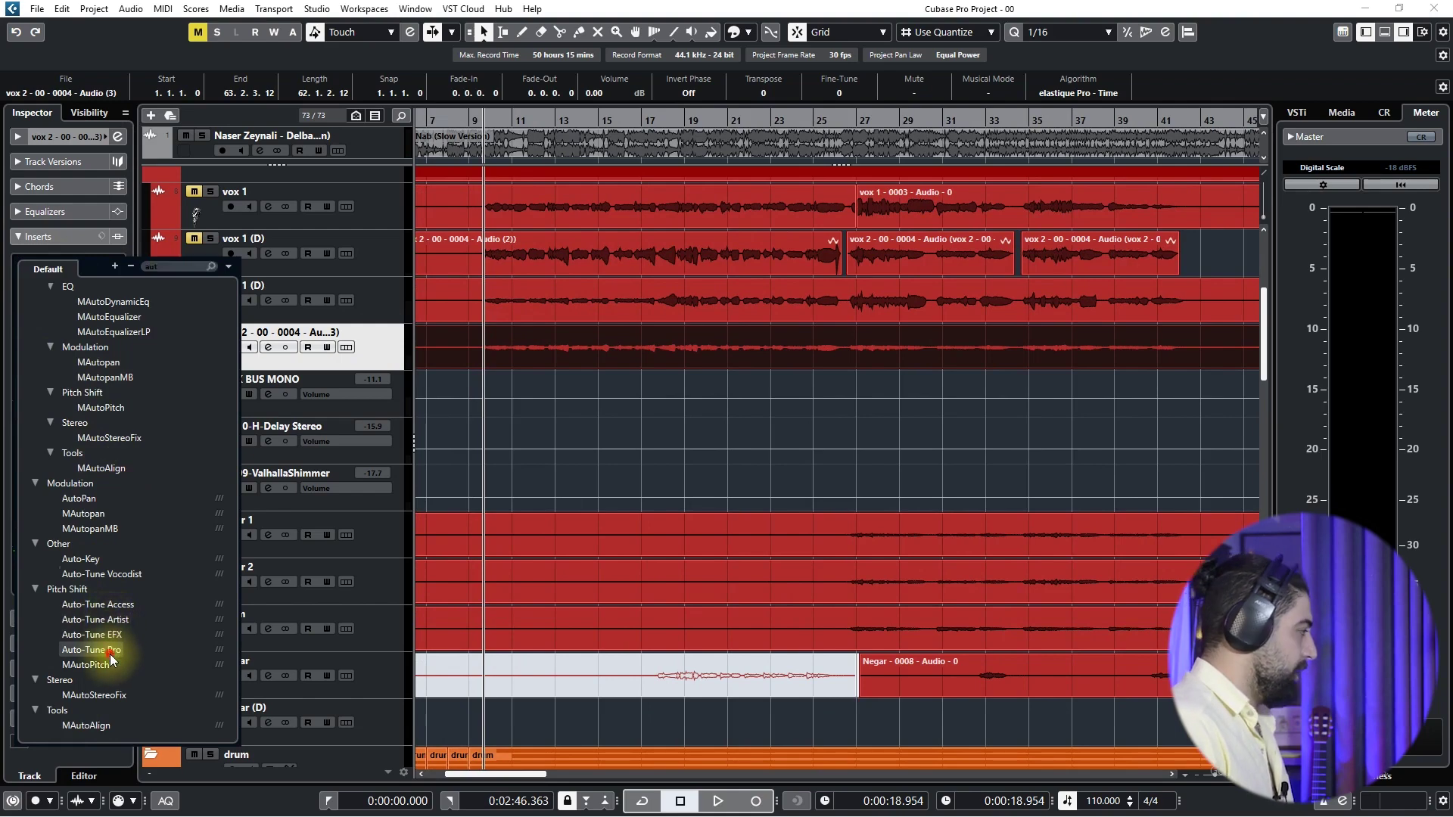
pyautogui.click(100, 651)
# Set the Auto-Tune key to F and the scale to Minor.
pyautogui.click(570, 264)
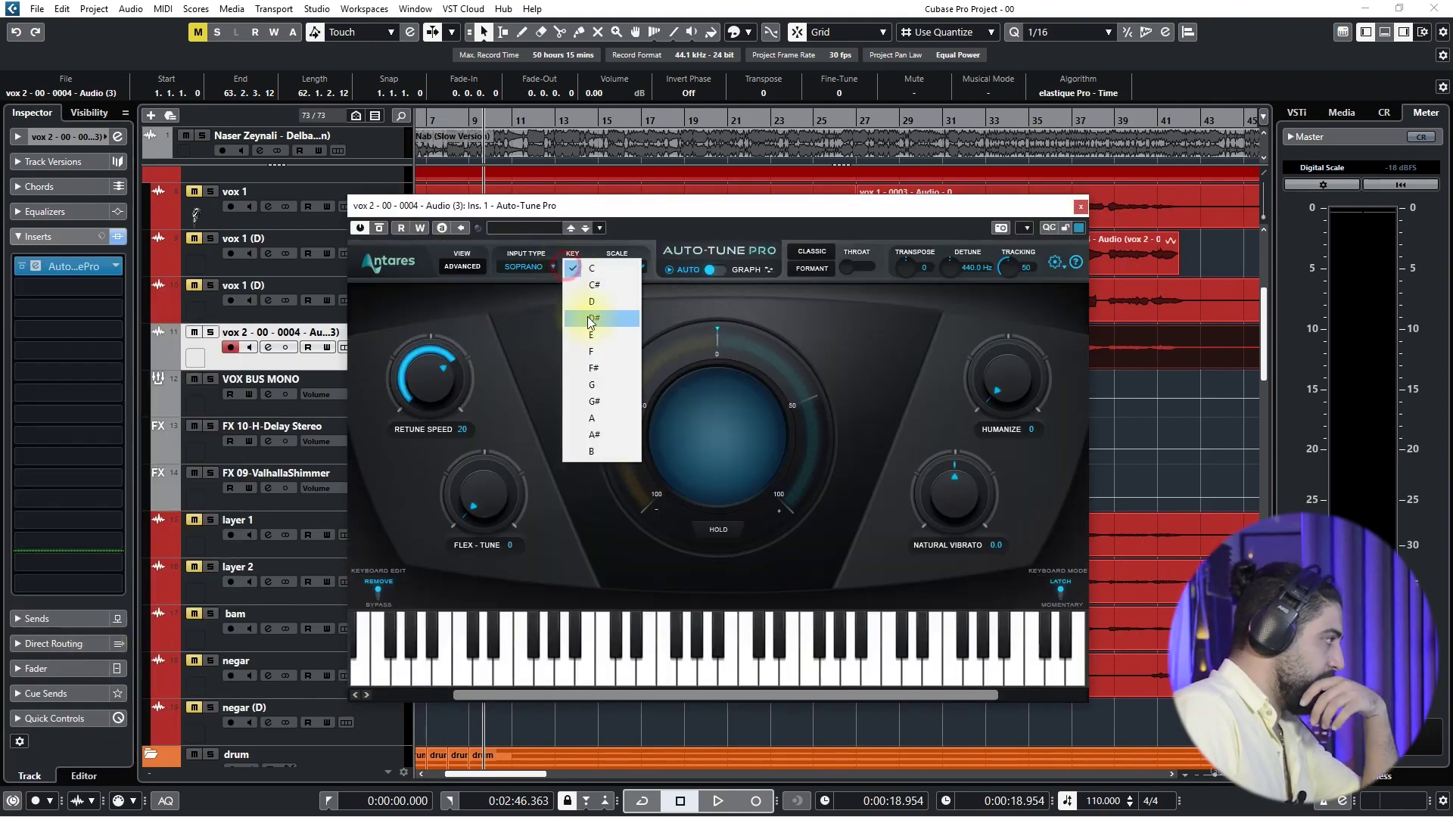
pyautogui.click(598, 352)
pyautogui.click(622, 266)
pyautogui.click(605, 292)
pyautogui.click(538, 269)
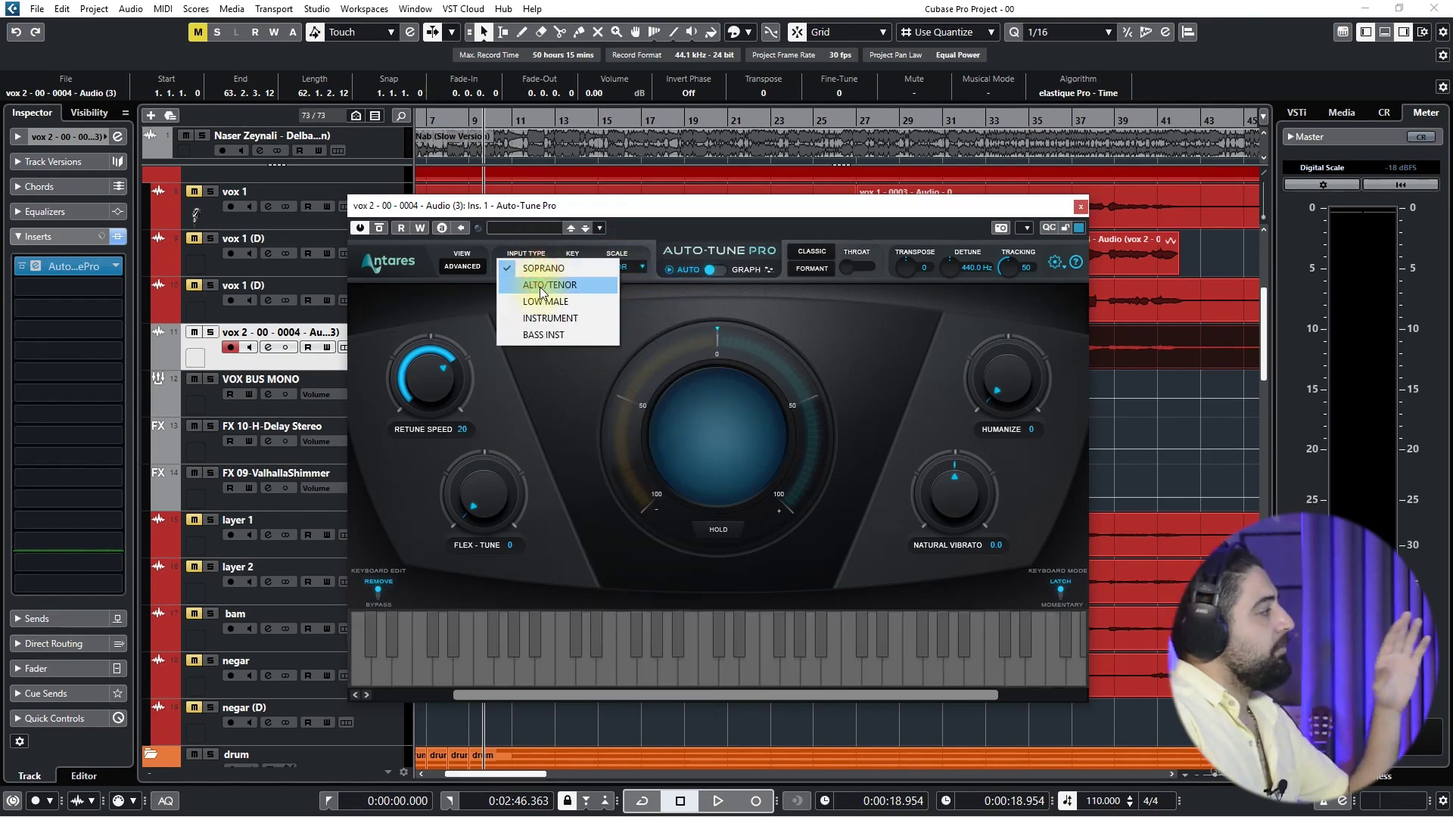
pyautogui.click(536, 268)
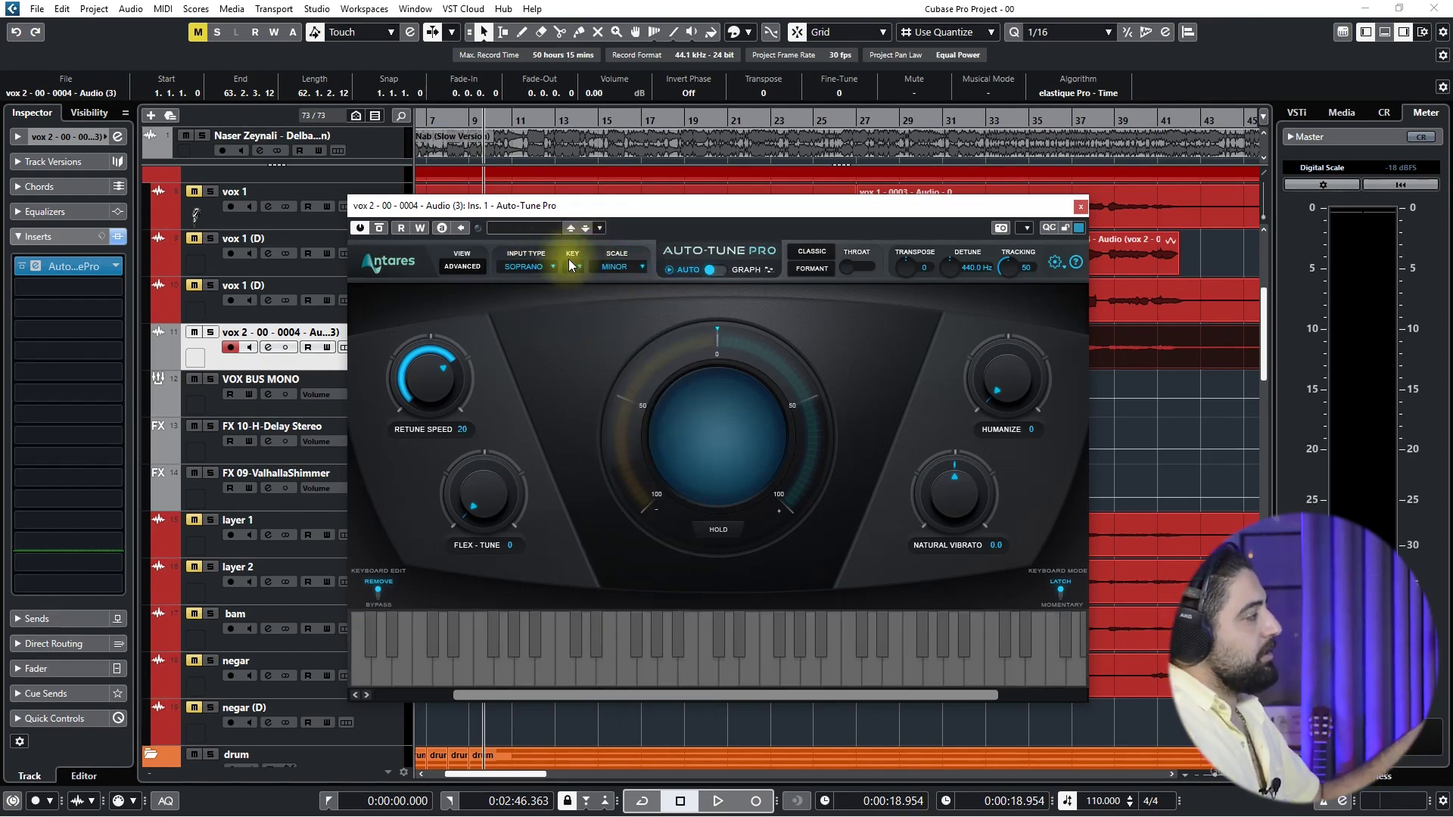
pyautogui.click(575, 267)
pyautogui.click(580, 356)
pyautogui.click(622, 267)
pyautogui.click(631, 286)
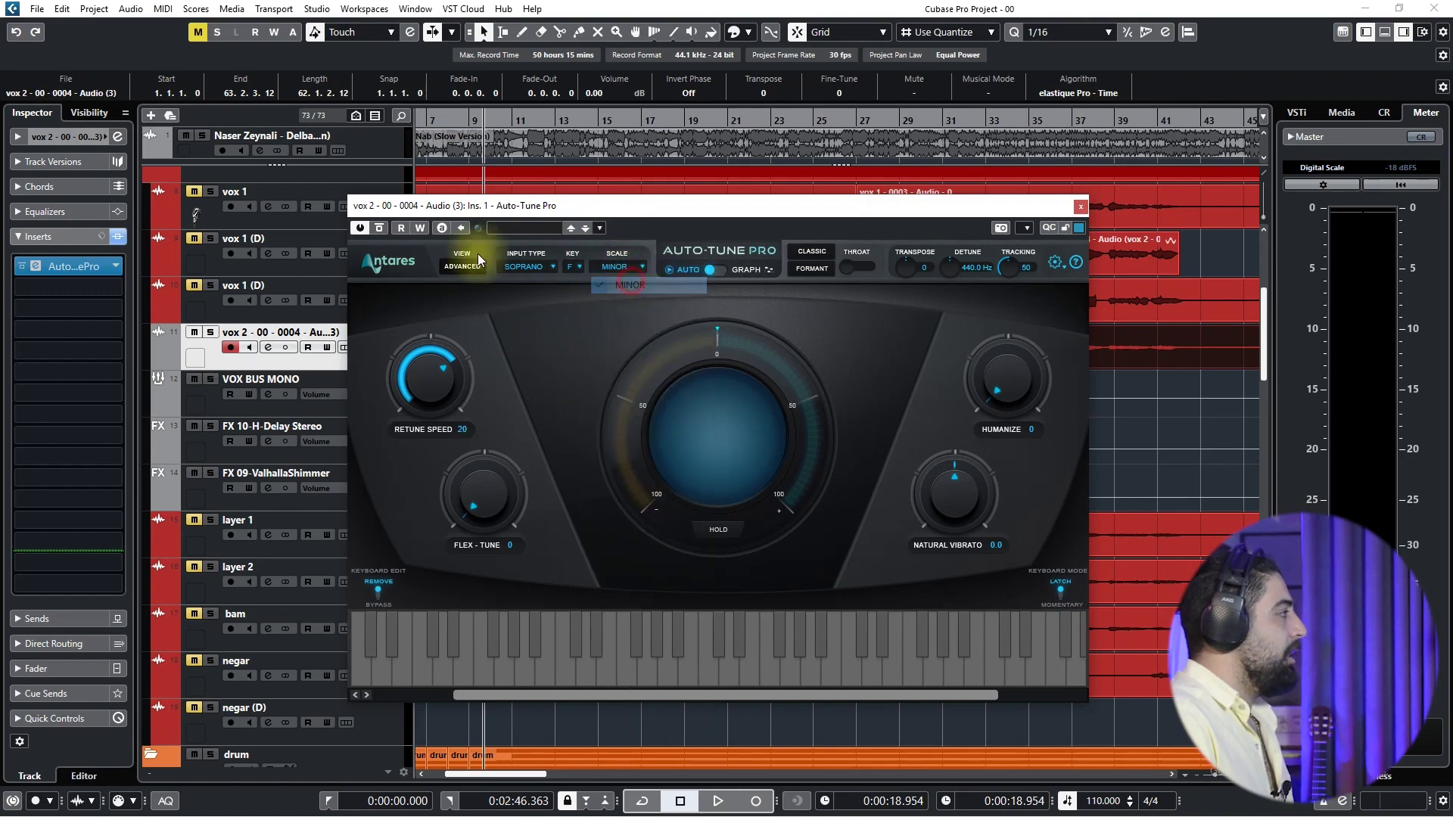
# Set the input type to Alto/Tenor and move the plugin window clear of the vox 2 clip.
pyautogui.click(539, 267)
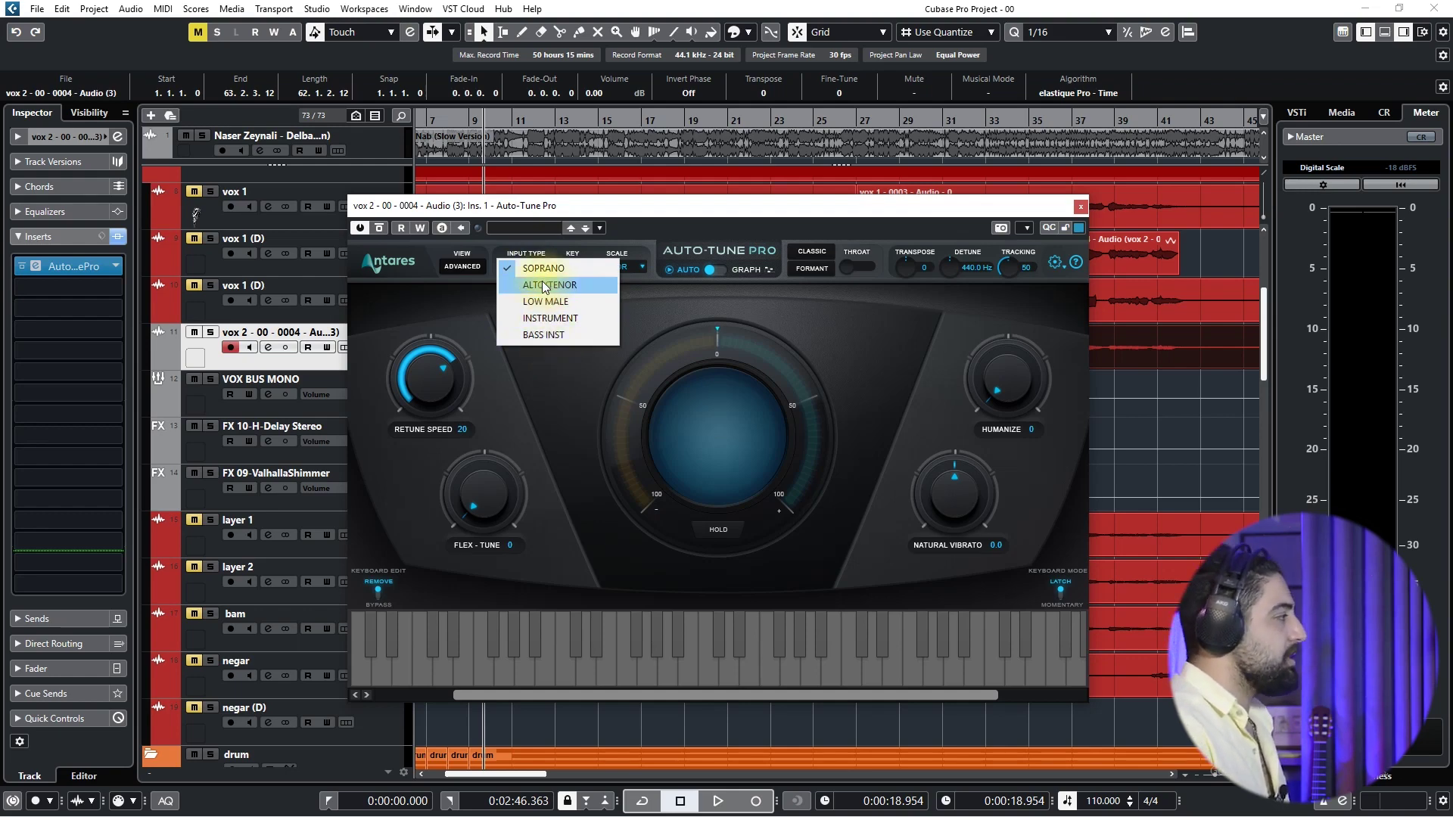
pyautogui.click(551, 289)
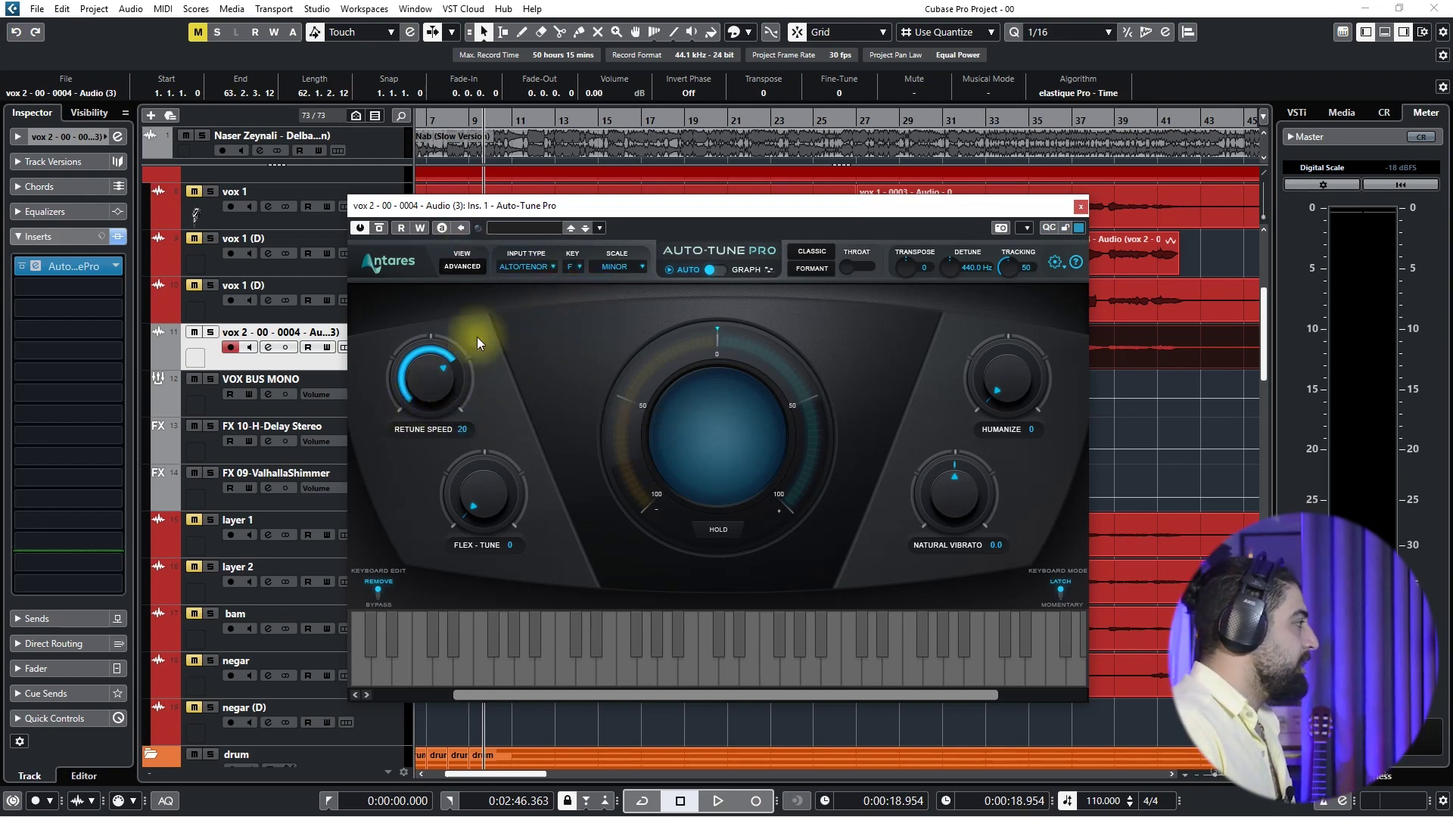
pyautogui.moveTo(575, 209); pyautogui.dragTo(583, 389)
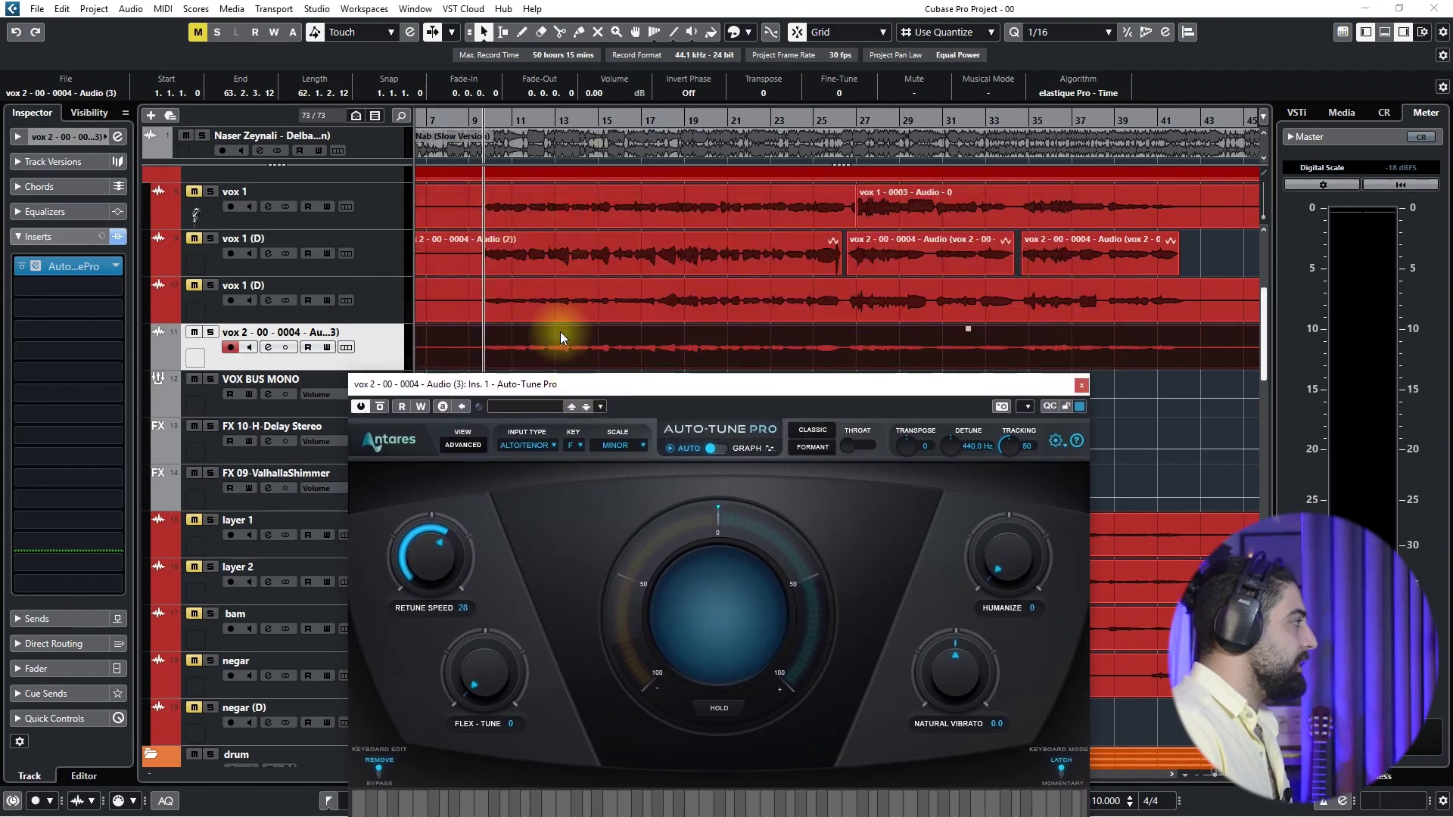
# Play the vox 2 vocal from between bars 9 and 10 and solo its track.
pyautogui.scroll(-3, 560, 331)
pyautogui.keyDown('ctrl'); pyautogui.scroll(2, 498, 283); pyautogui.keyUp('ctrl')
pyautogui.moveTo(485, 228); pyautogui.dragTo(521, 260)
pyautogui.keyDown('ctrl'); pyautogui.scroll(2, 521, 261); pyautogui.keyUp('ctrl')
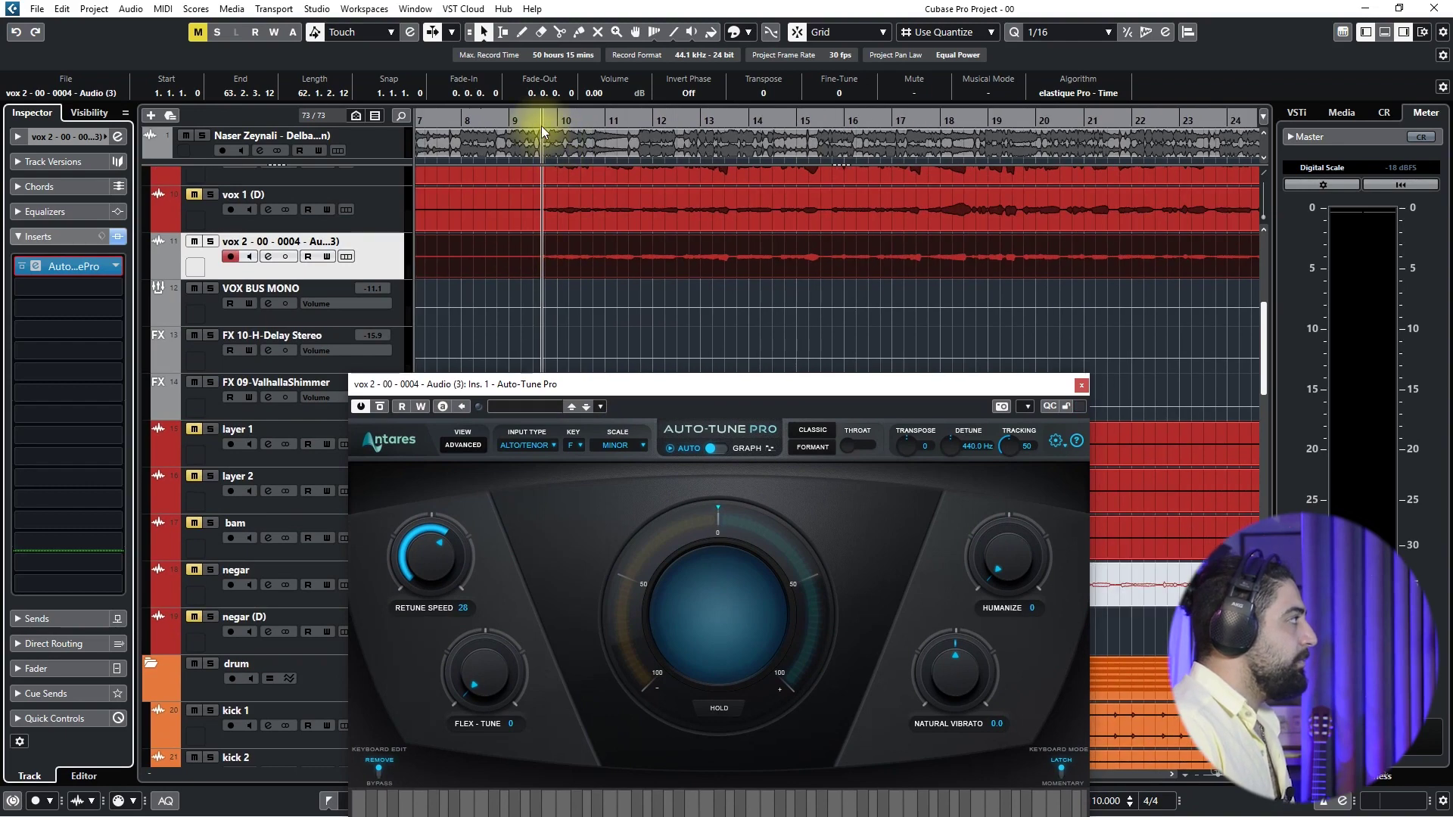
pyautogui.press('space')
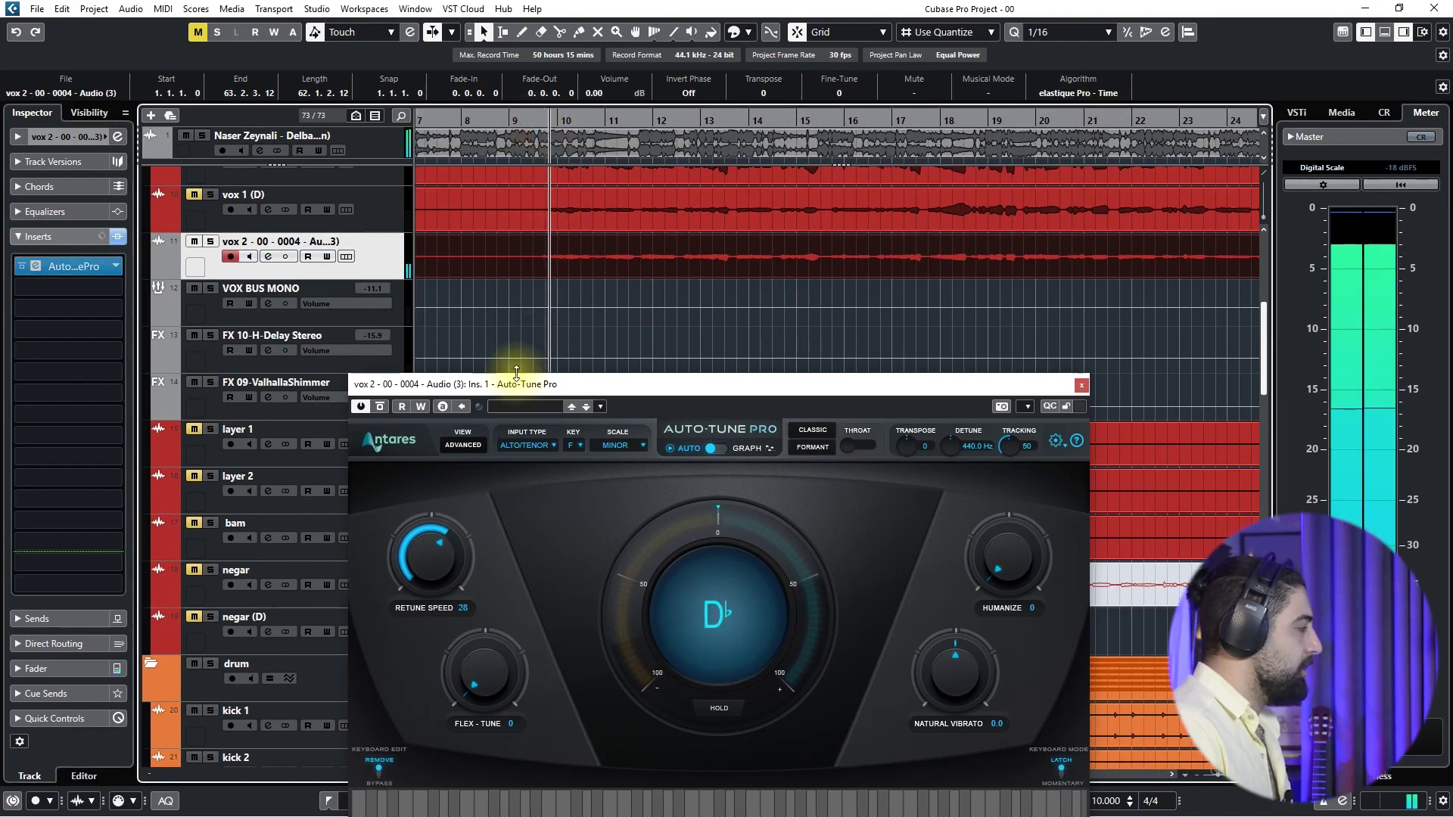
pyautogui.press('s')
# During playback, try a retune speed of 0, set Retune Speed, Flex-Tune and Humanize to 28 each, and stop playback.
pyautogui.moveTo(441, 561); pyautogui.dragTo(516, 4)
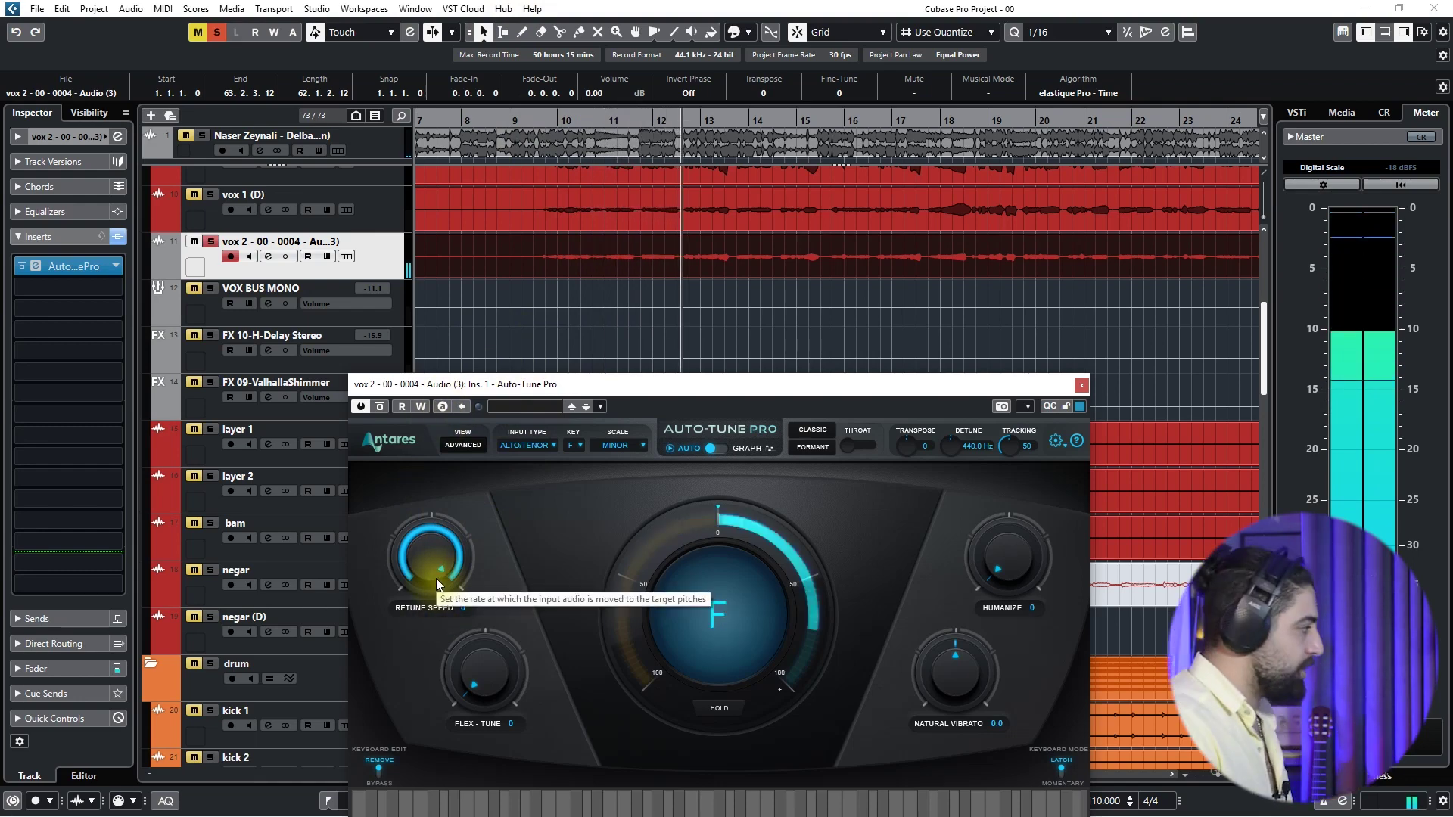
pyautogui.moveTo(426, 565); pyautogui.dragTo(425, 615)
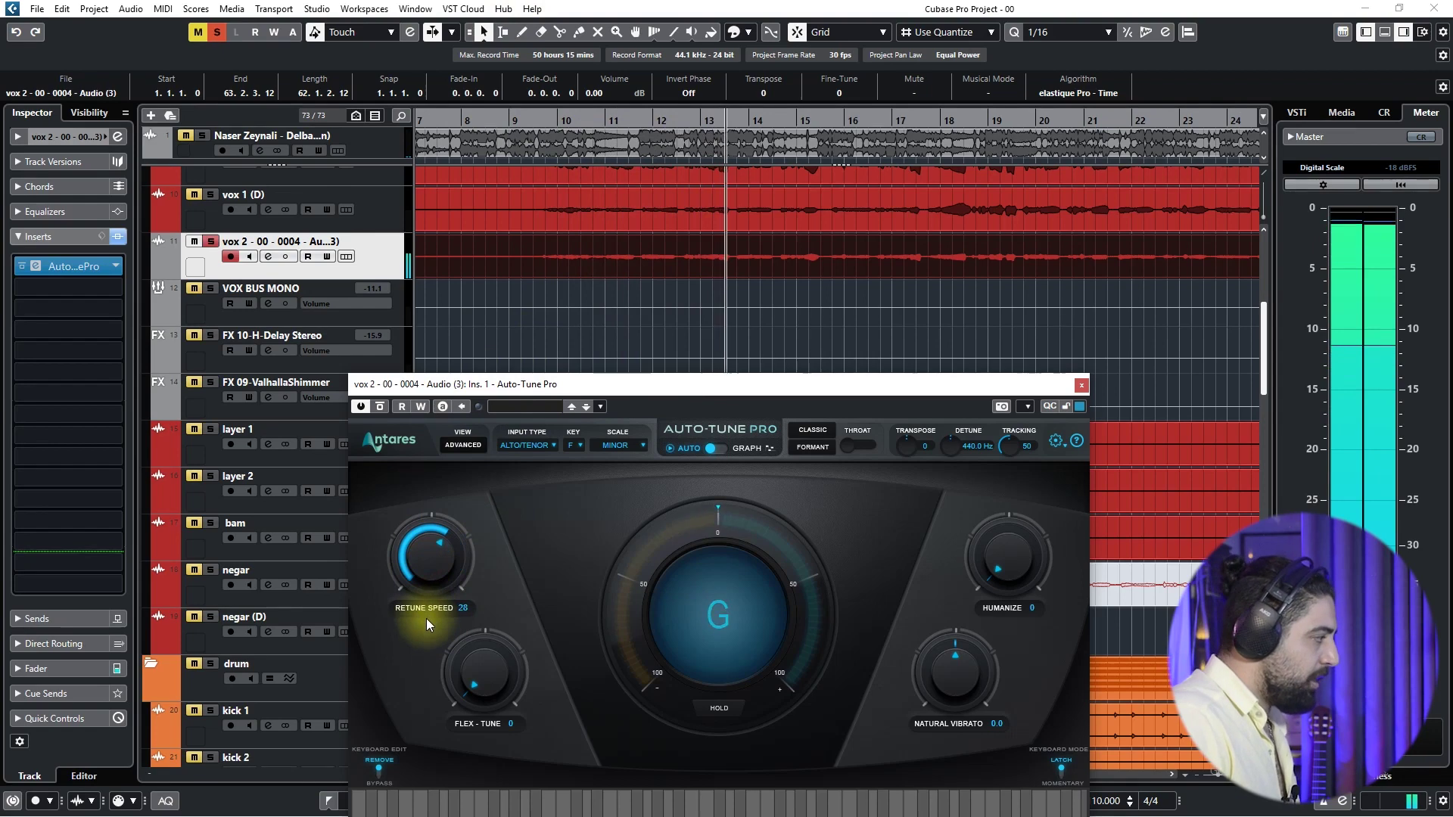
pyautogui.moveTo(497, 684); pyautogui.dragTo(502, 647)
pyautogui.moveTo(1046, 580); pyautogui.dragTo(1010, 510)
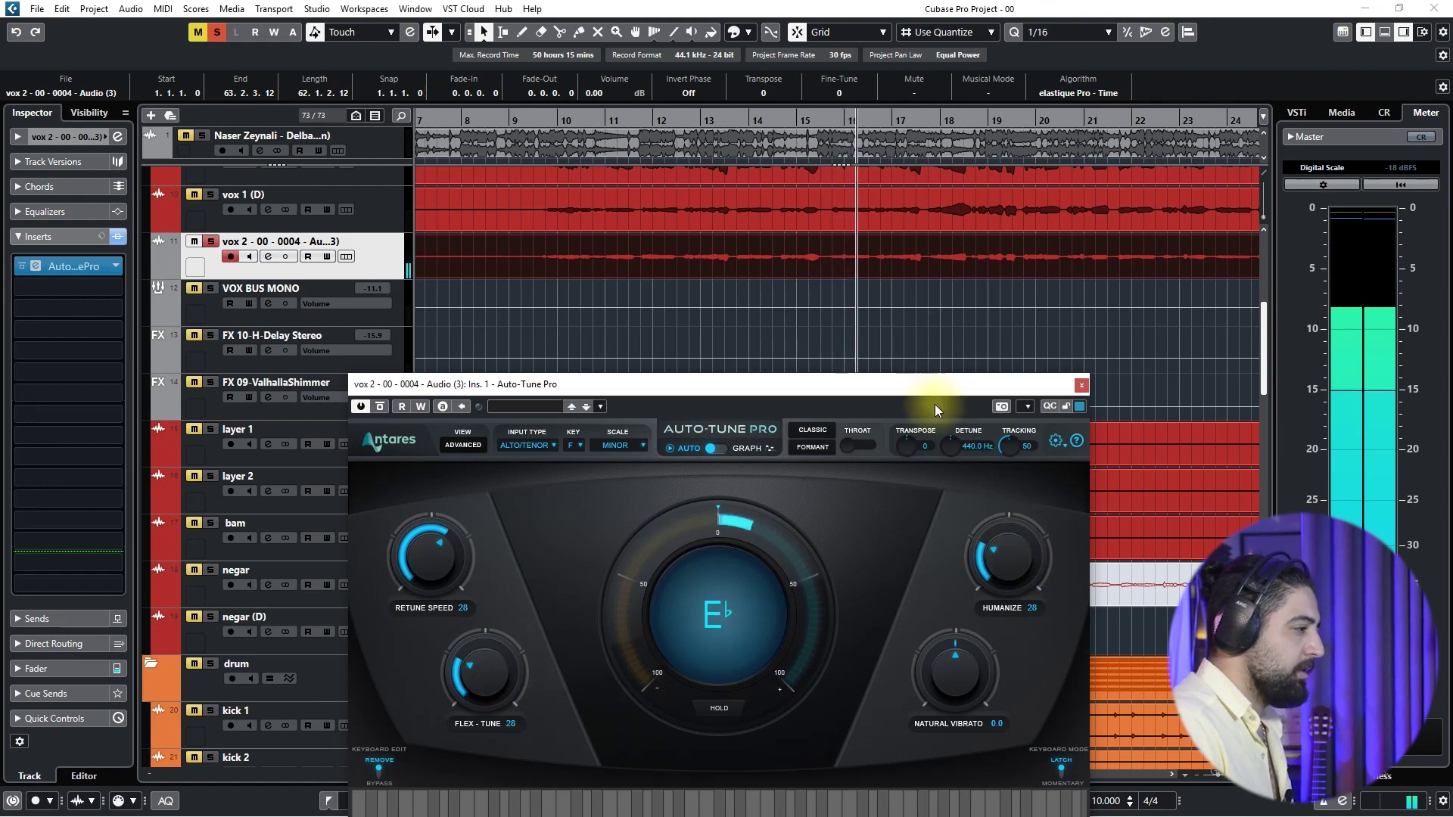
pyautogui.moveTo(906, 388); pyautogui.dragTo(903, 208)
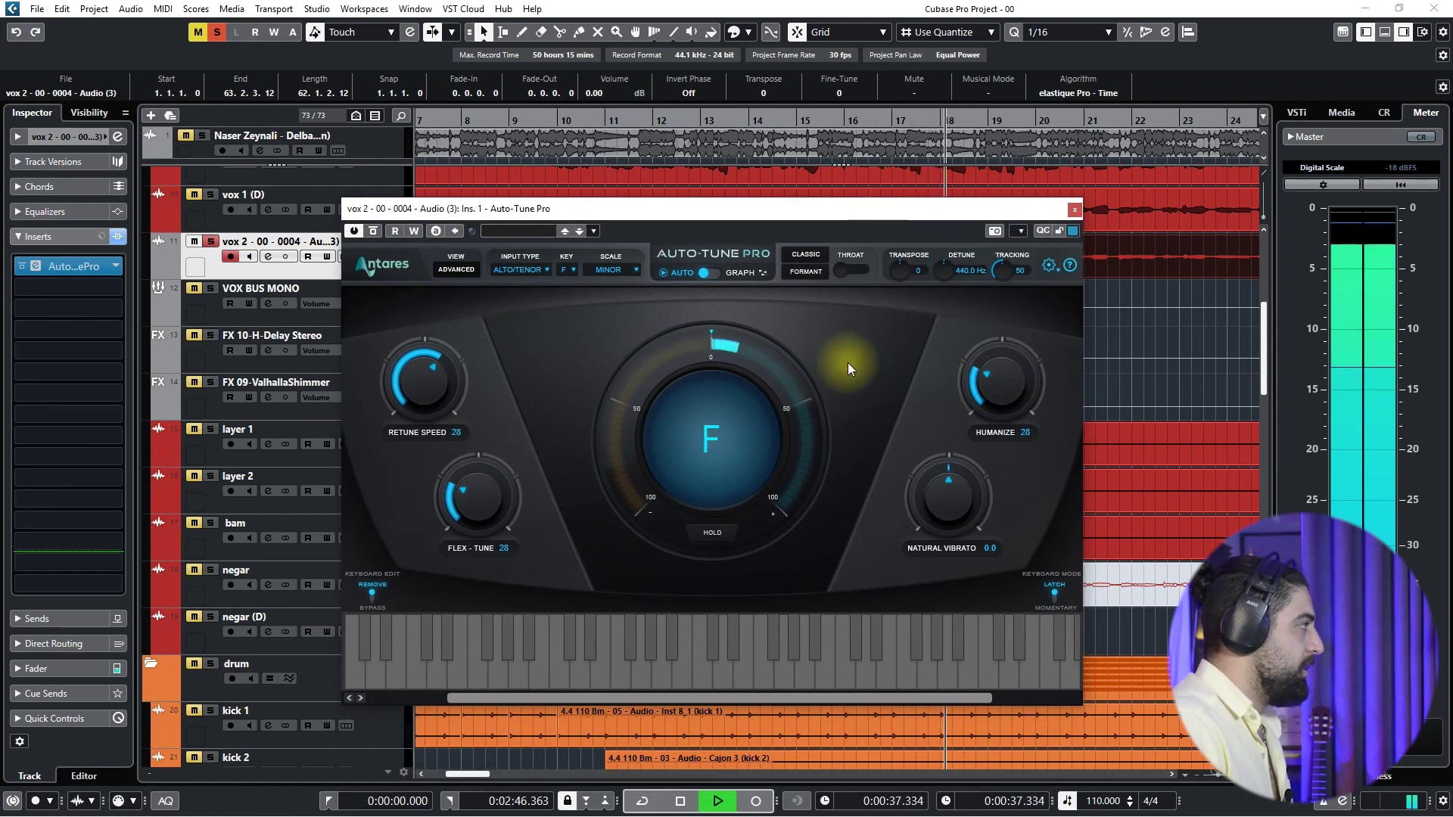
pyautogui.press('space')
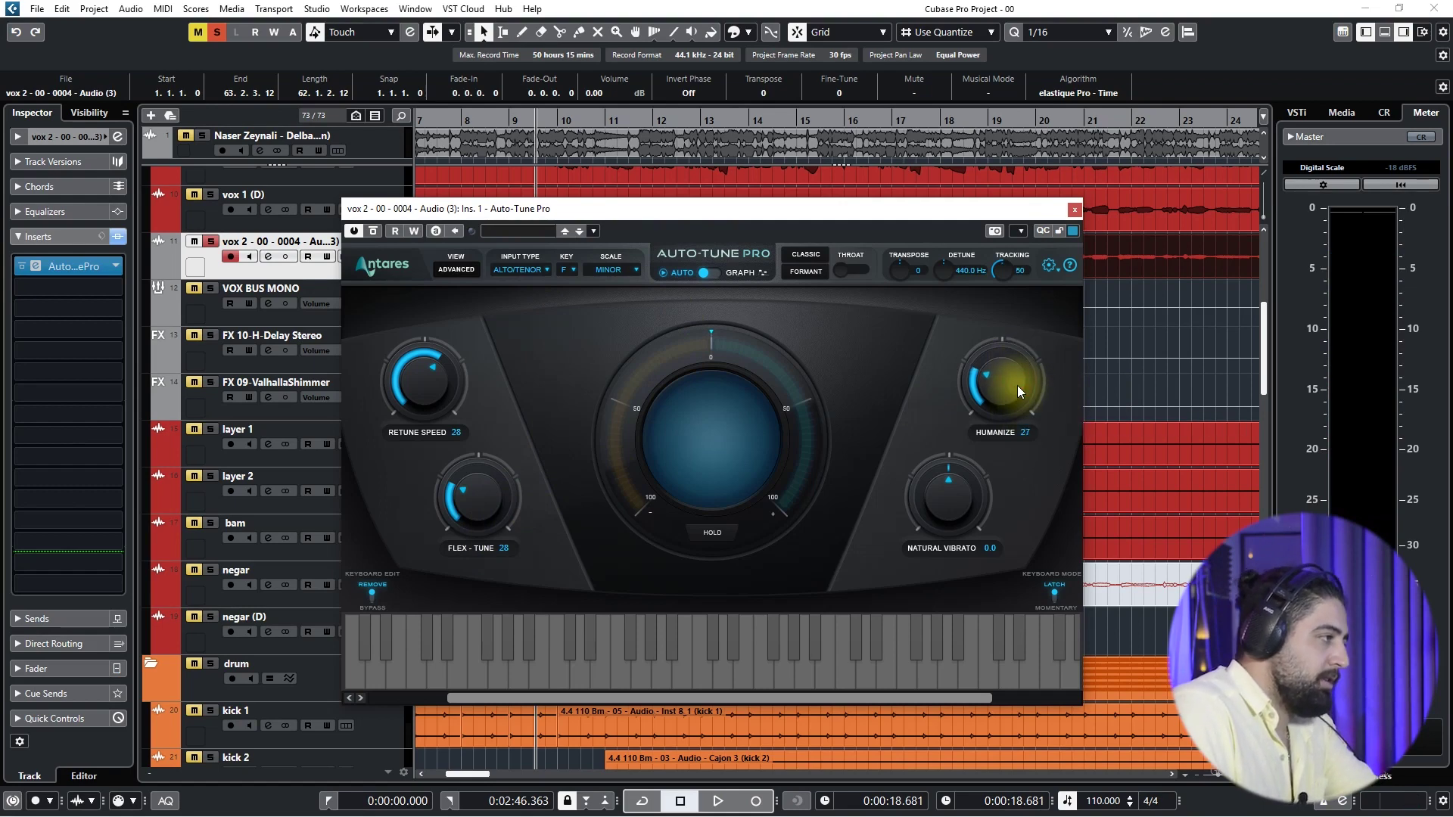
# Set Humanize to 30 and Flex-Tune to 32.
pyautogui.moveTo(1017, 385); pyautogui.dragTo(1020, 378)
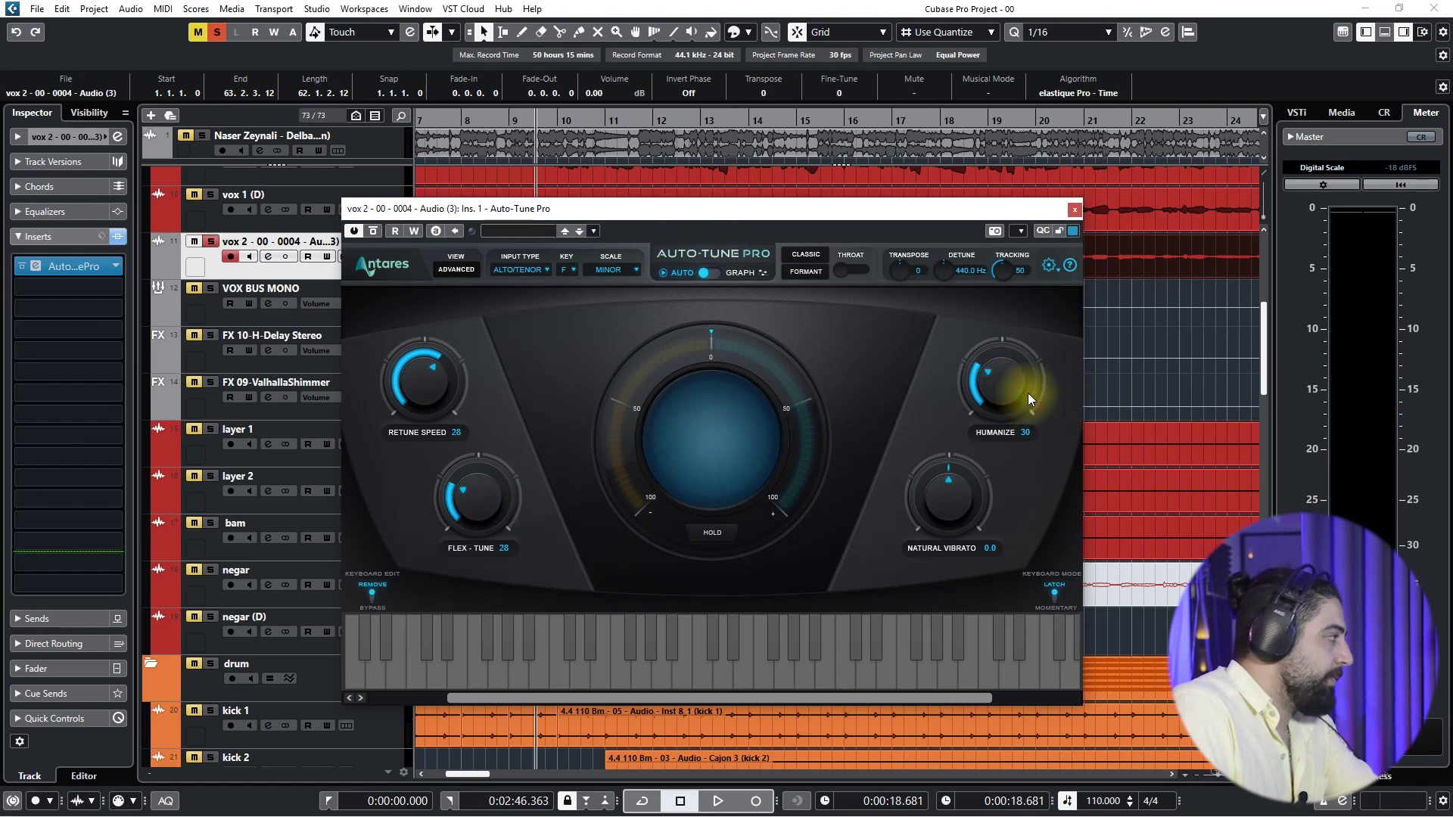
pyautogui.moveTo(493, 510); pyautogui.dragTo(496, 511)
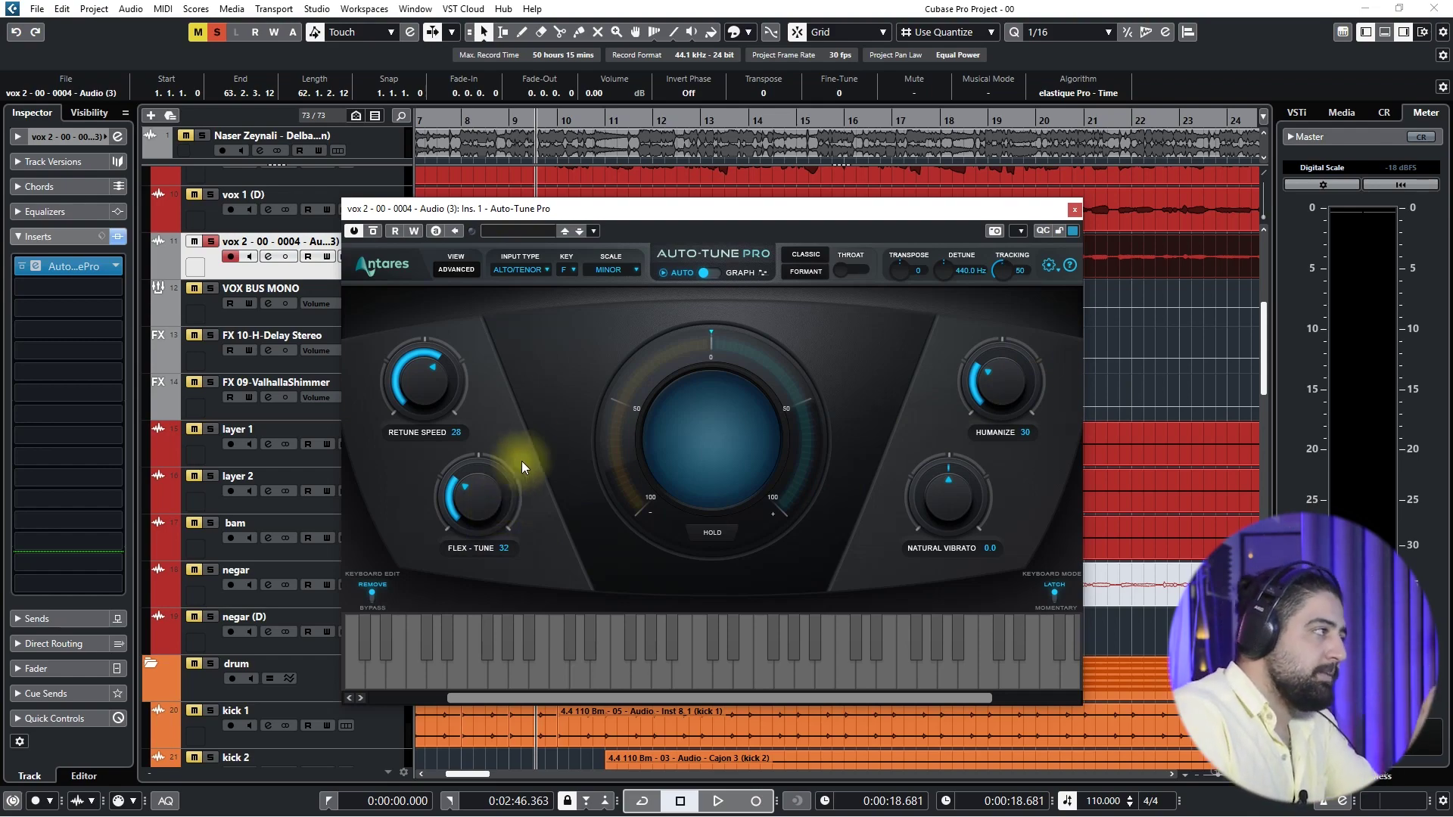
# Close Auto-Tune Pro and raise the vox 2 clip's volume to 2.00 dB while playing it unsoloed with the mix.
pyautogui.click(1073, 212)
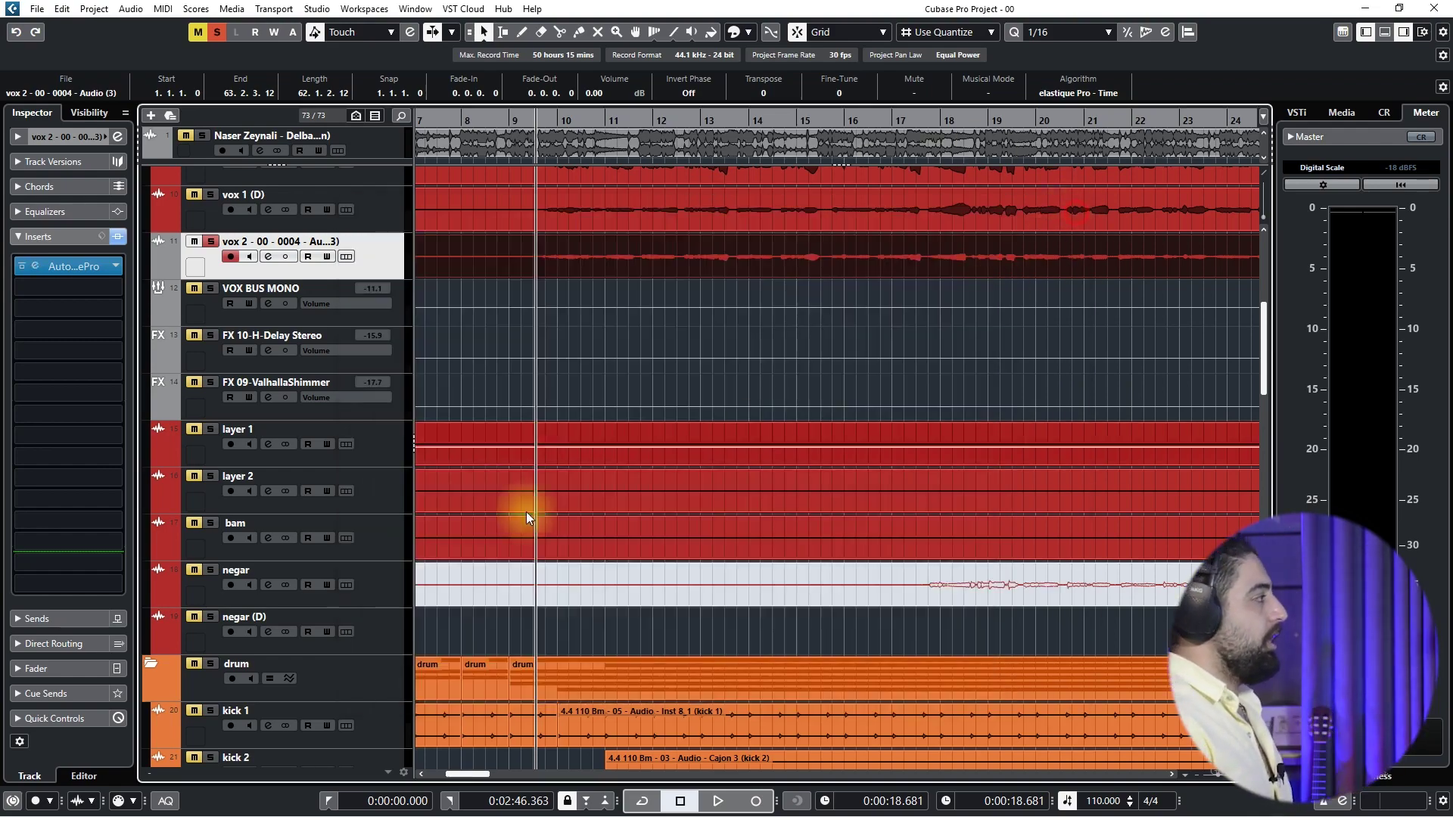
pyautogui.moveTo(540, 346); pyautogui.dragTo(631, 360)
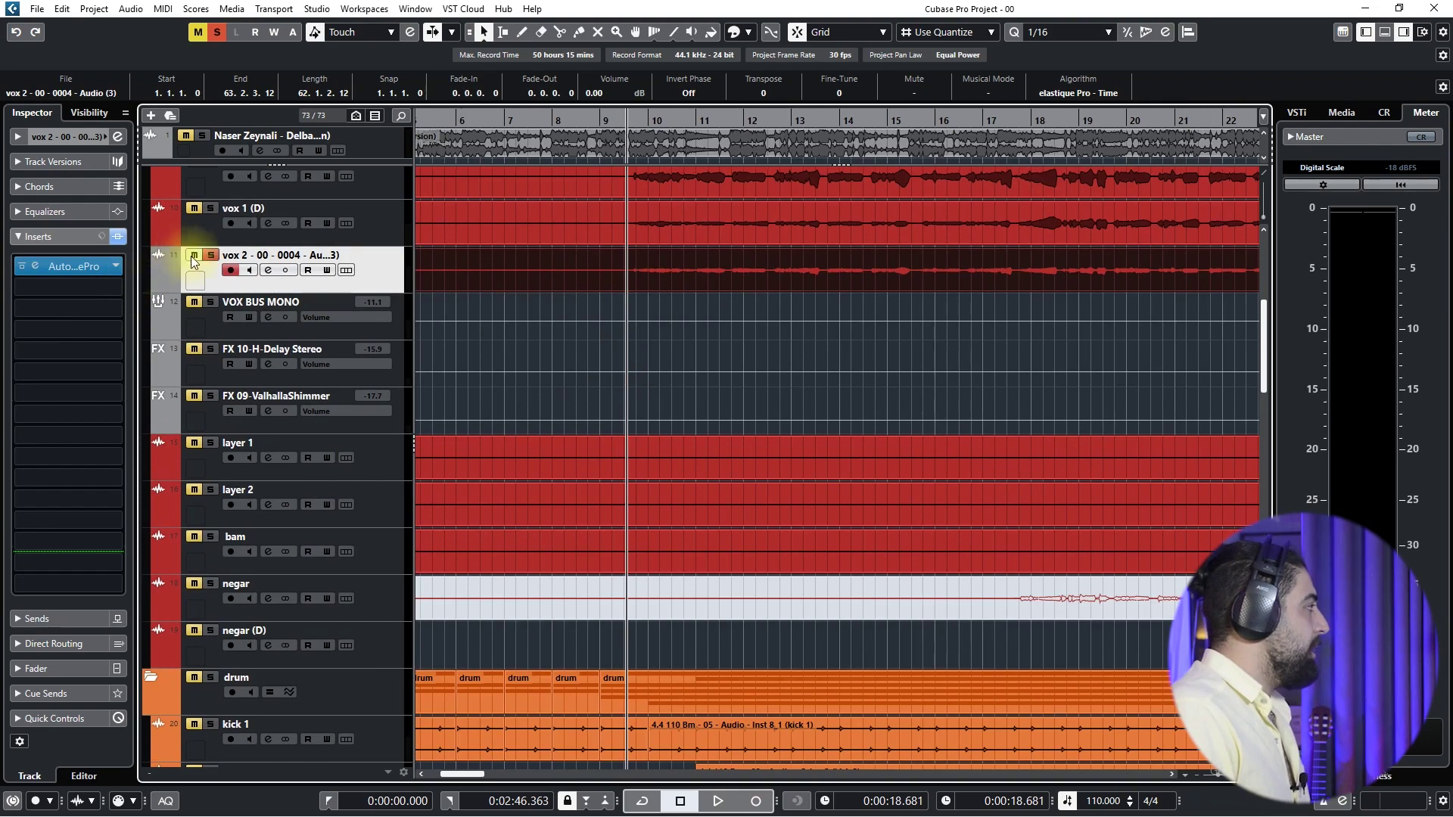
pyautogui.press('space')
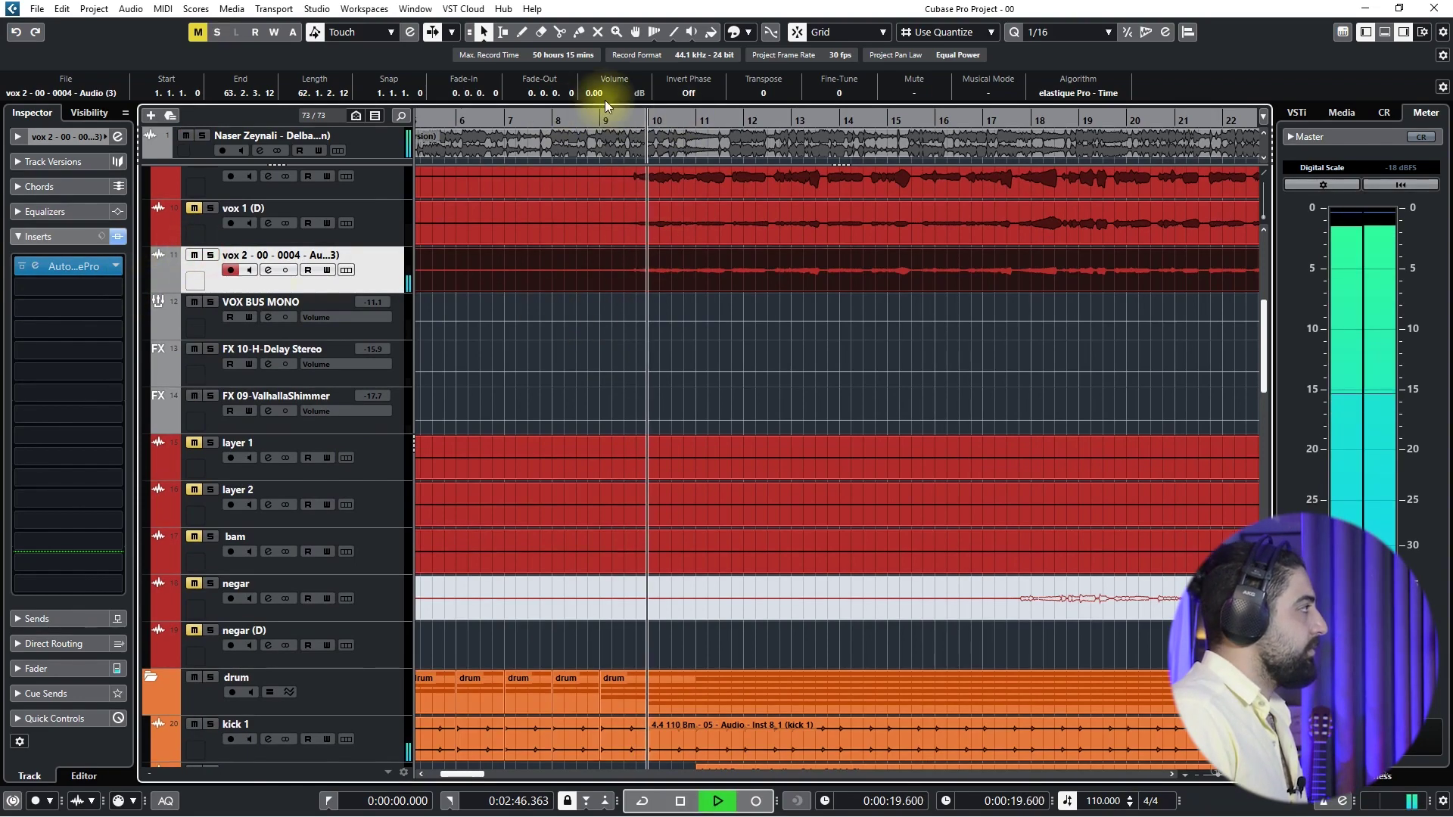
pyautogui.scroll(2, 594, 93)
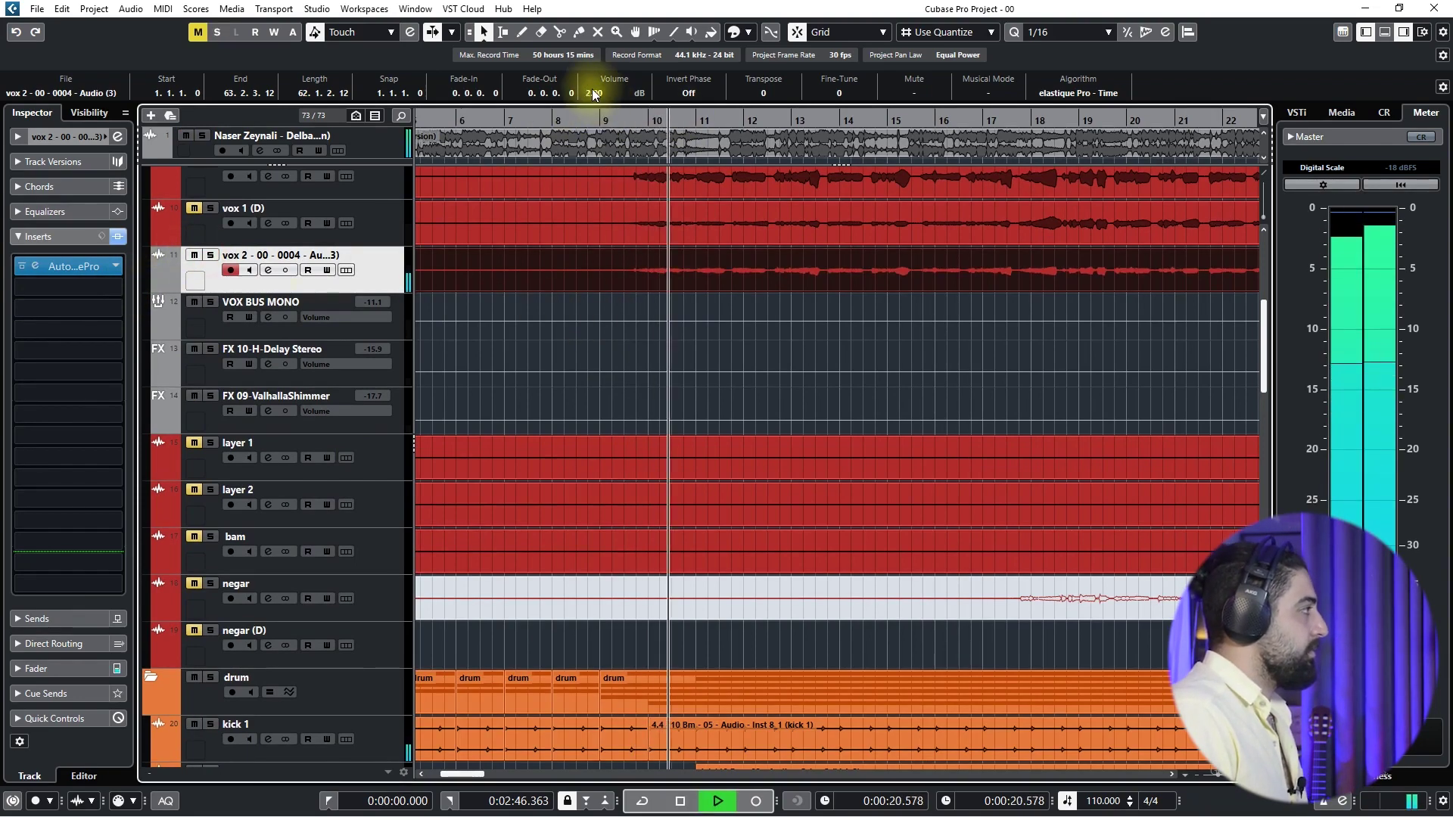
pyautogui.press('space')
# Open the vox 2 clip in the sample editor and enable VariAudio editing.
pyautogui.doubleClick(642, 283)
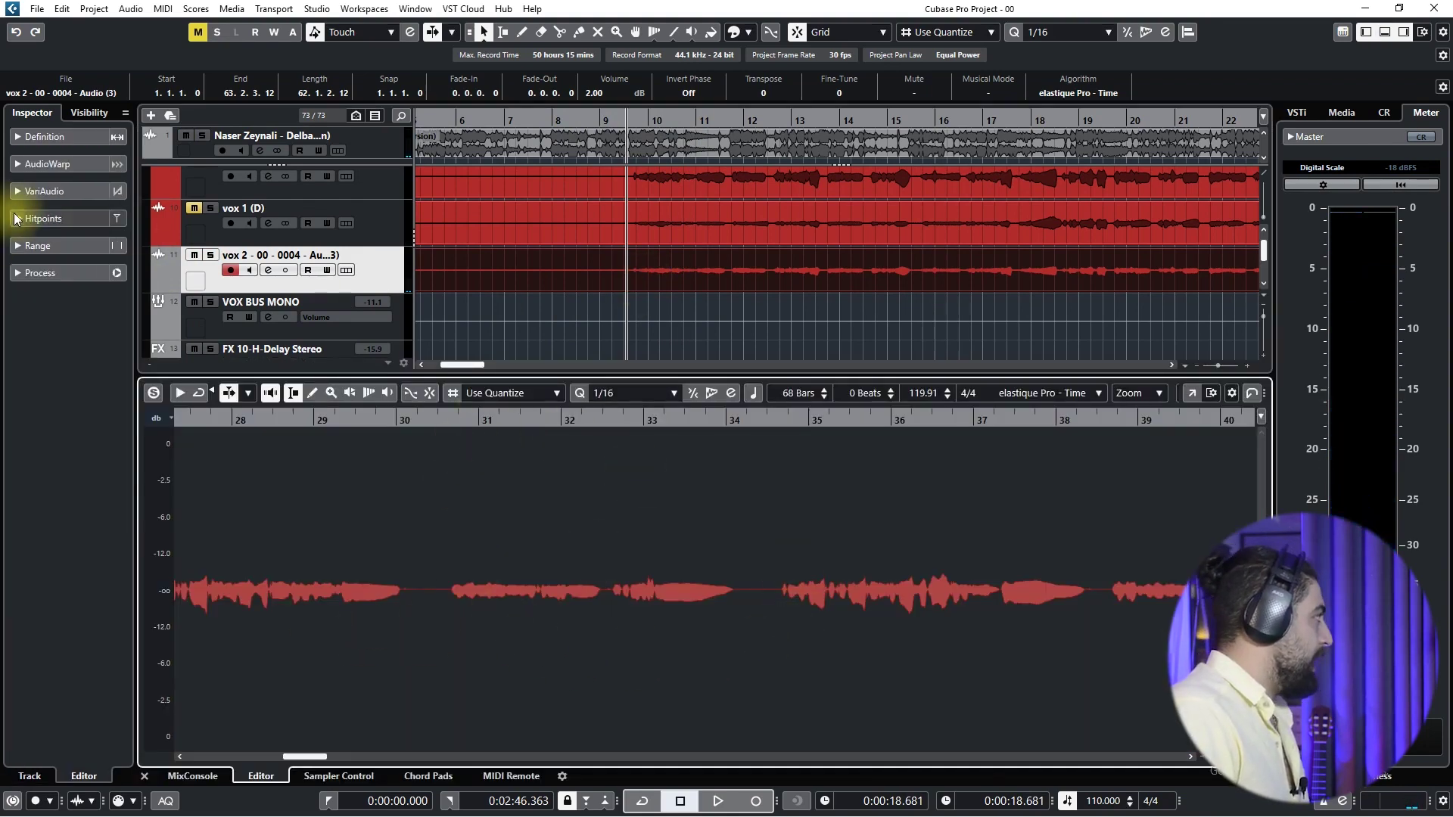
pyautogui.click(50, 192)
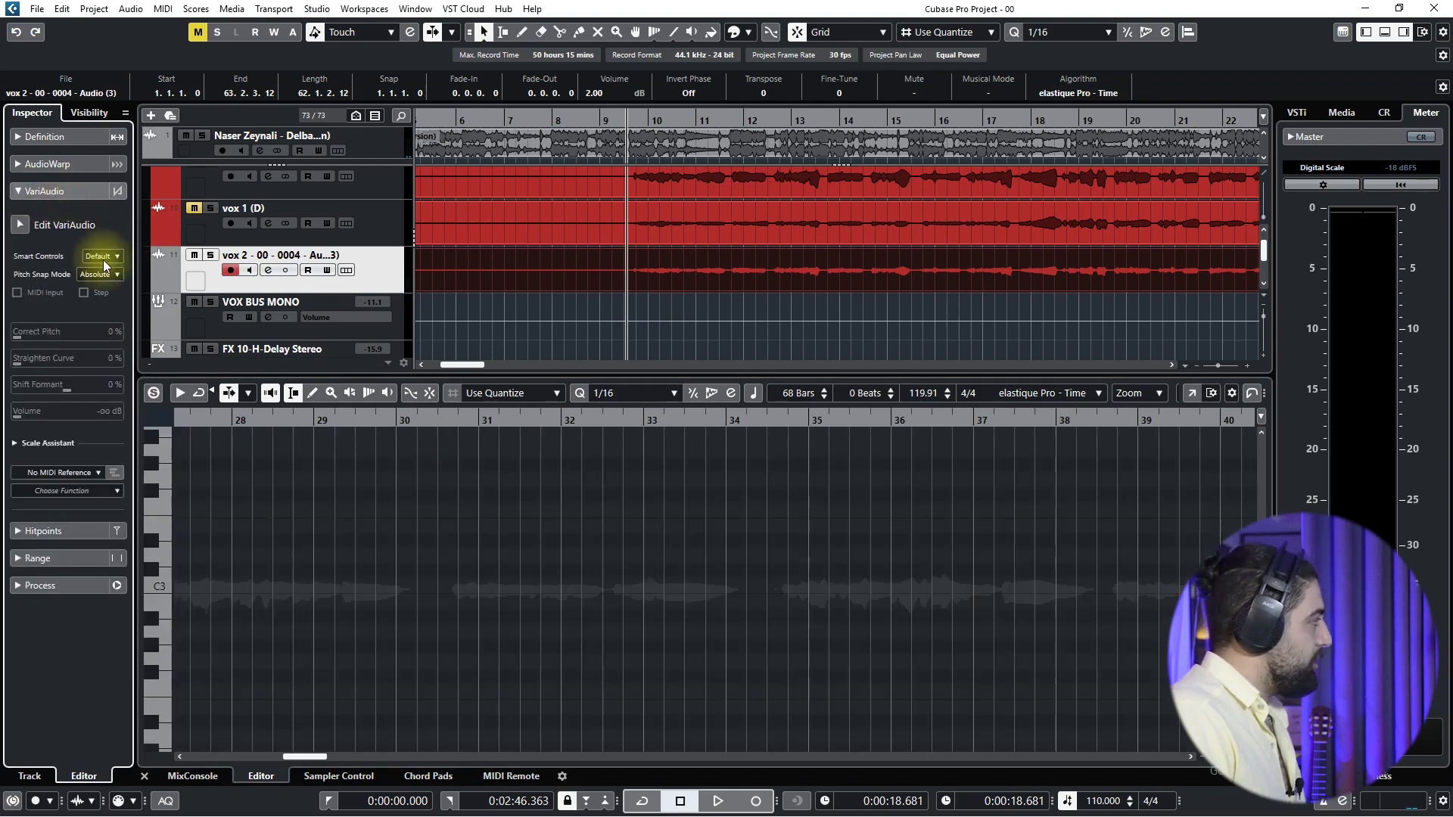
pyautogui.click(19, 224)
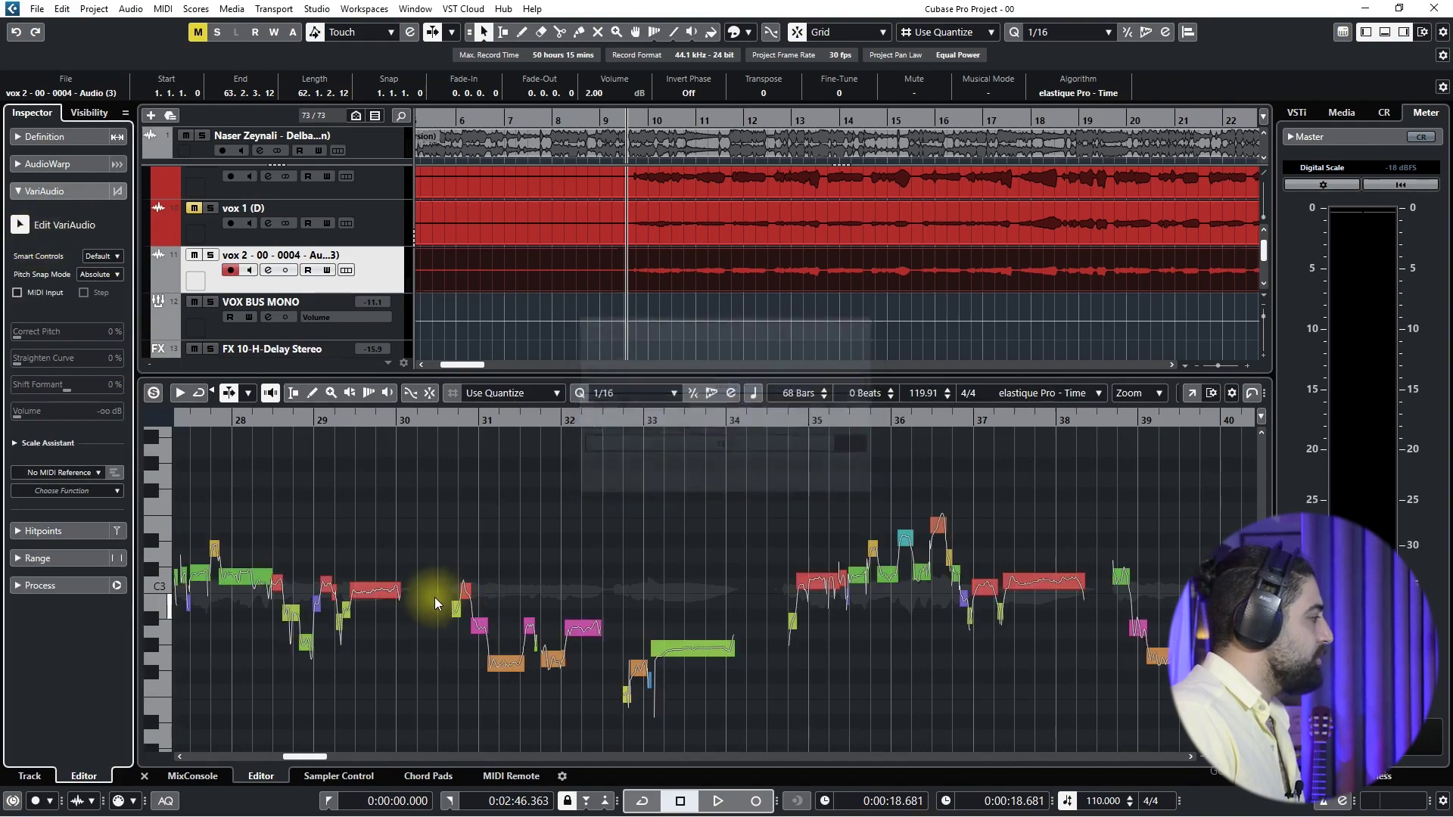
# Examine the detected pitch segments from the clip start, then the opening phrase around bars 9 to 12.
pyautogui.hscroll(-15, 424, 578)
pyautogui.hscroll(-5, 628, 576)
pyautogui.scroll(-4, 454, 583)
pyautogui.hscroll(-5, 545, 508)
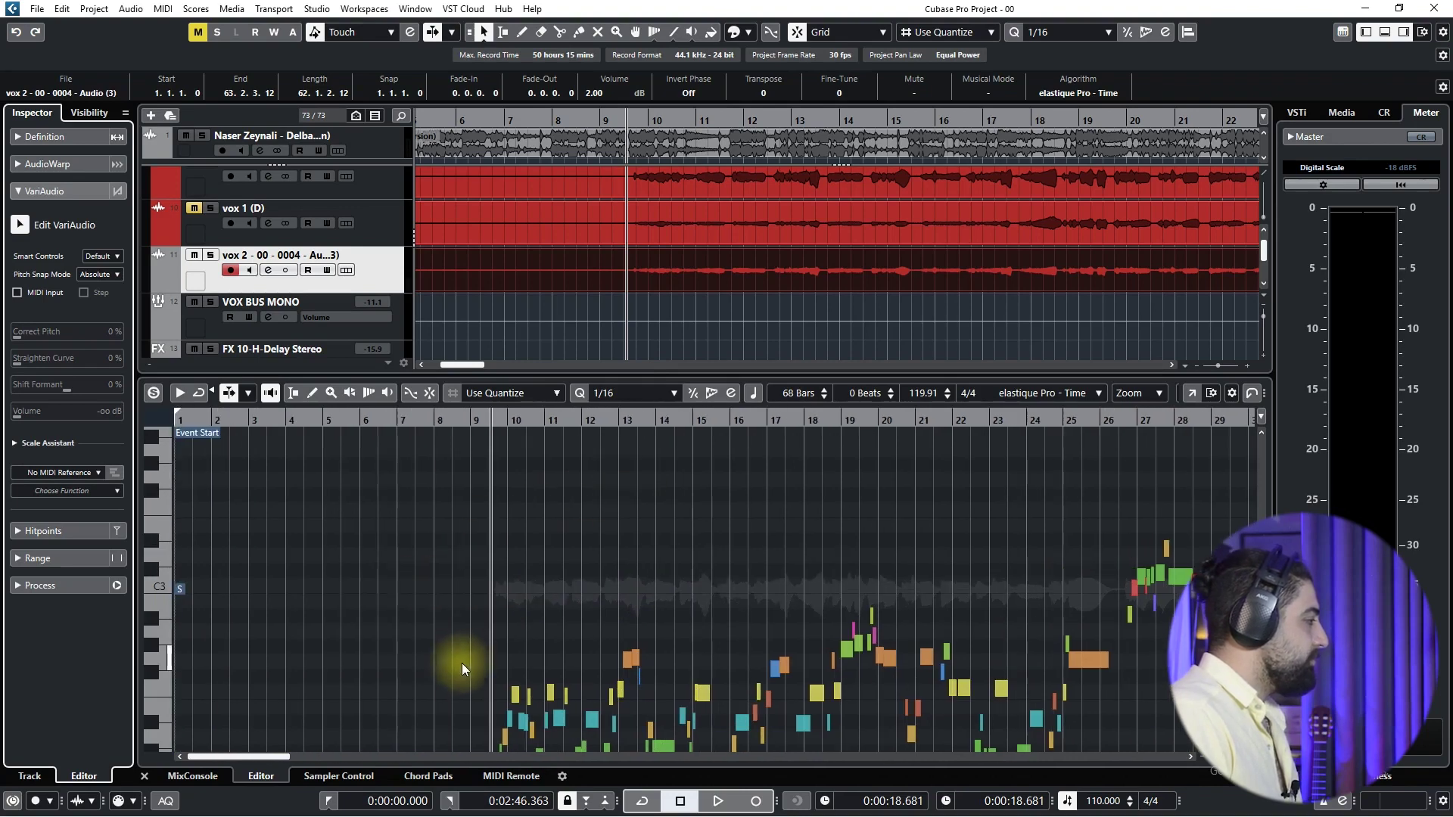
pyautogui.scroll(-5, 469, 654)
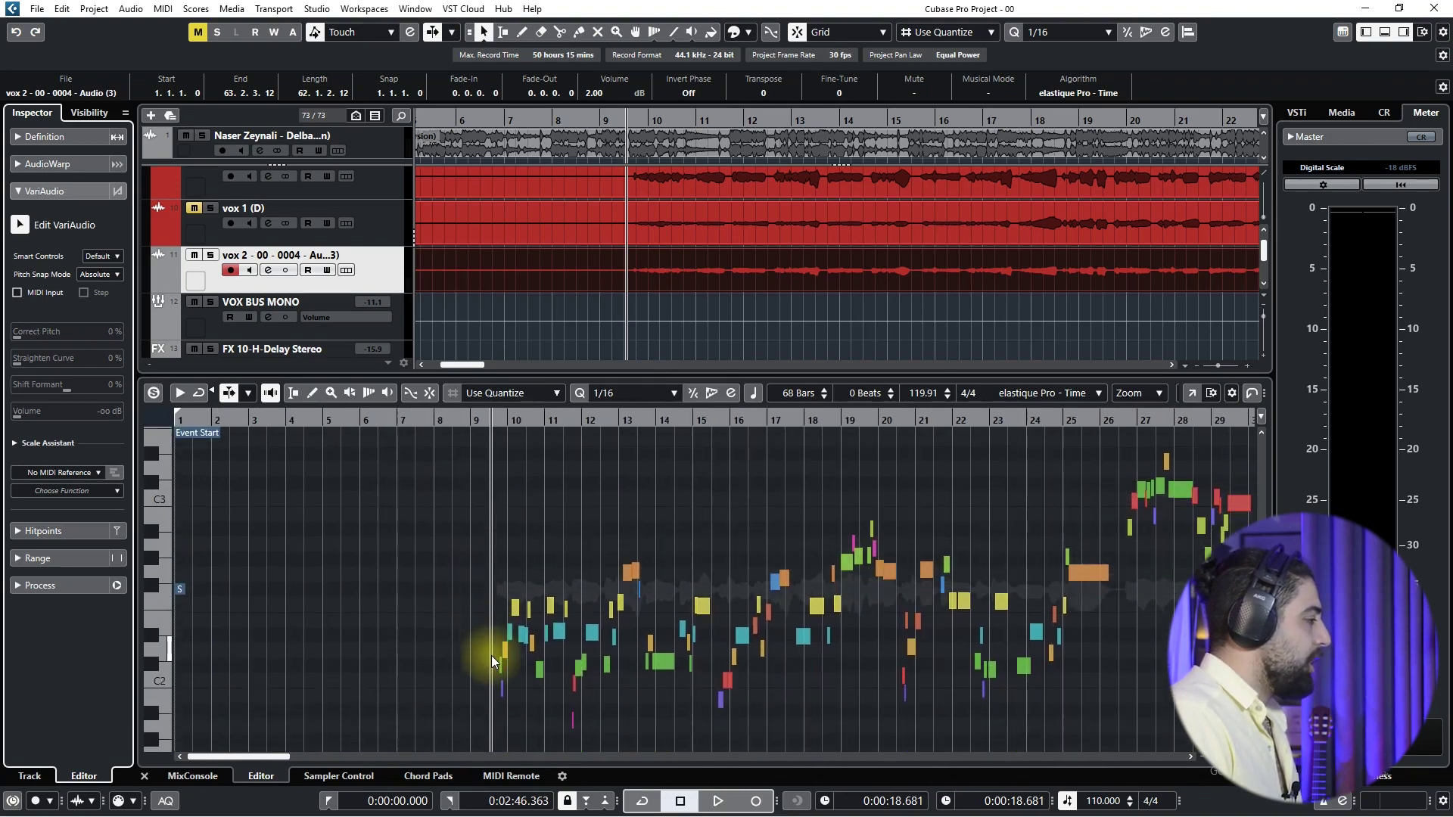
pyautogui.scroll(-3, 492, 655)
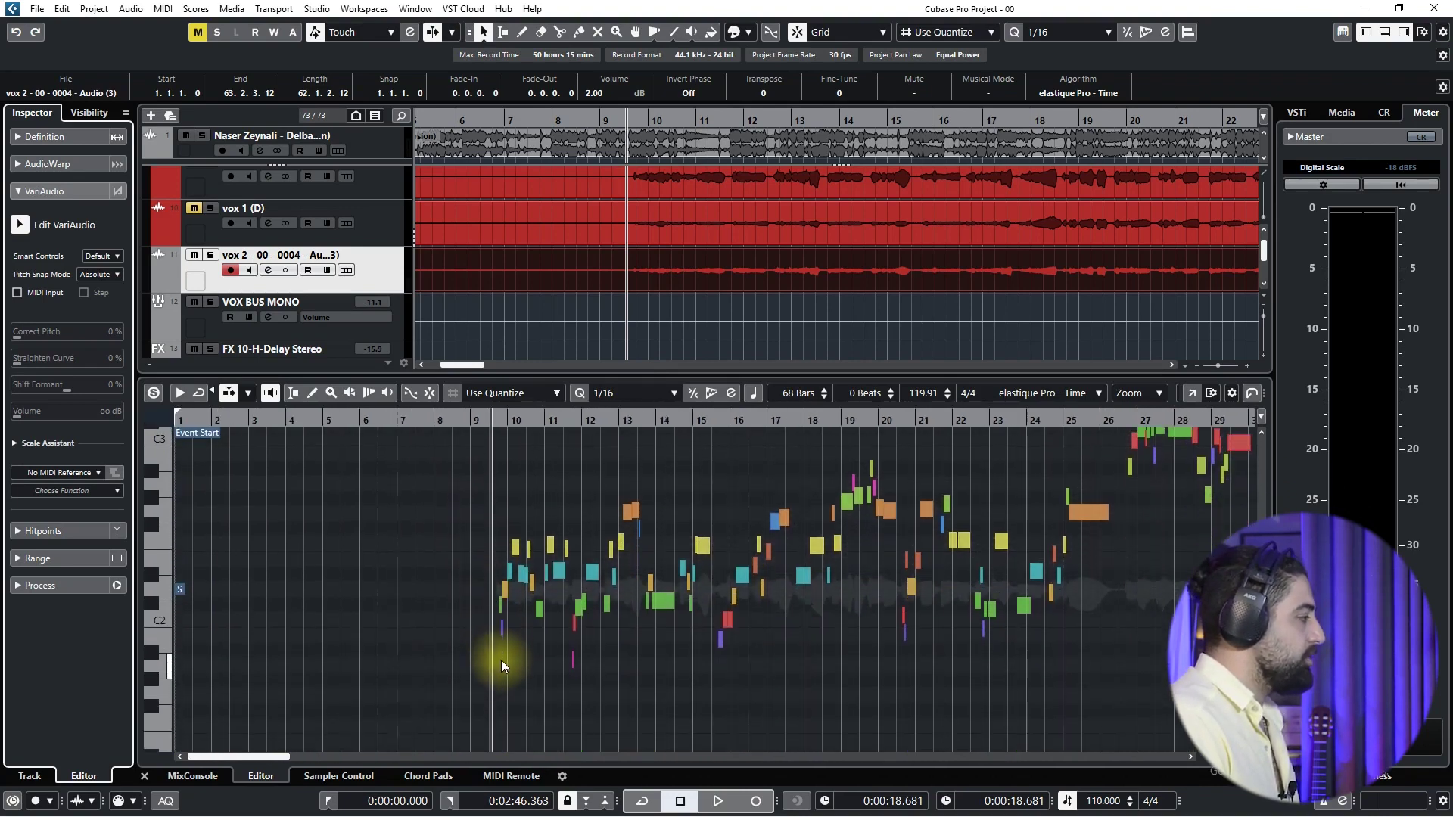
pyautogui.scroll(6, 501, 661)
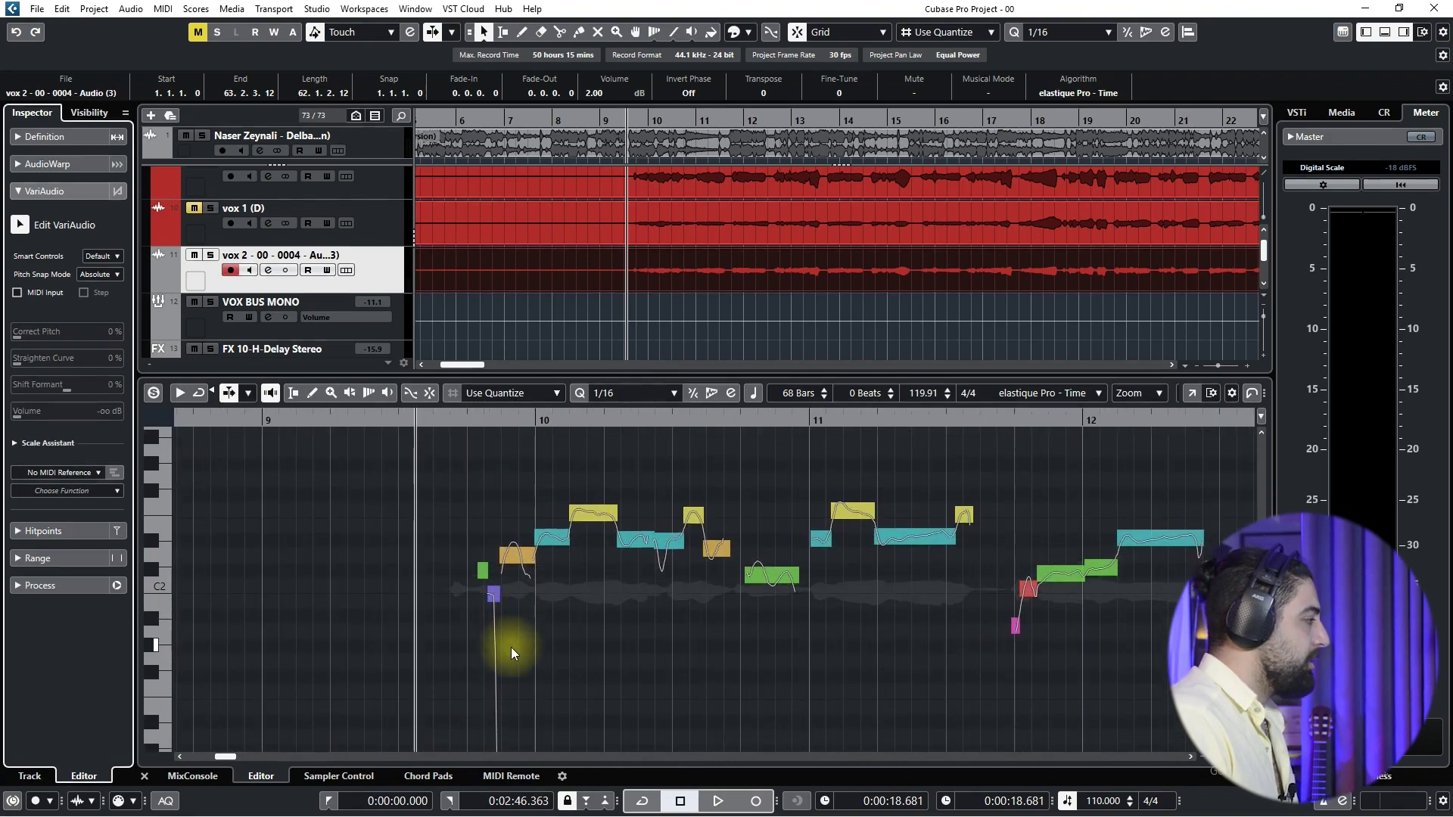
pyautogui.scroll(3, 511, 648)
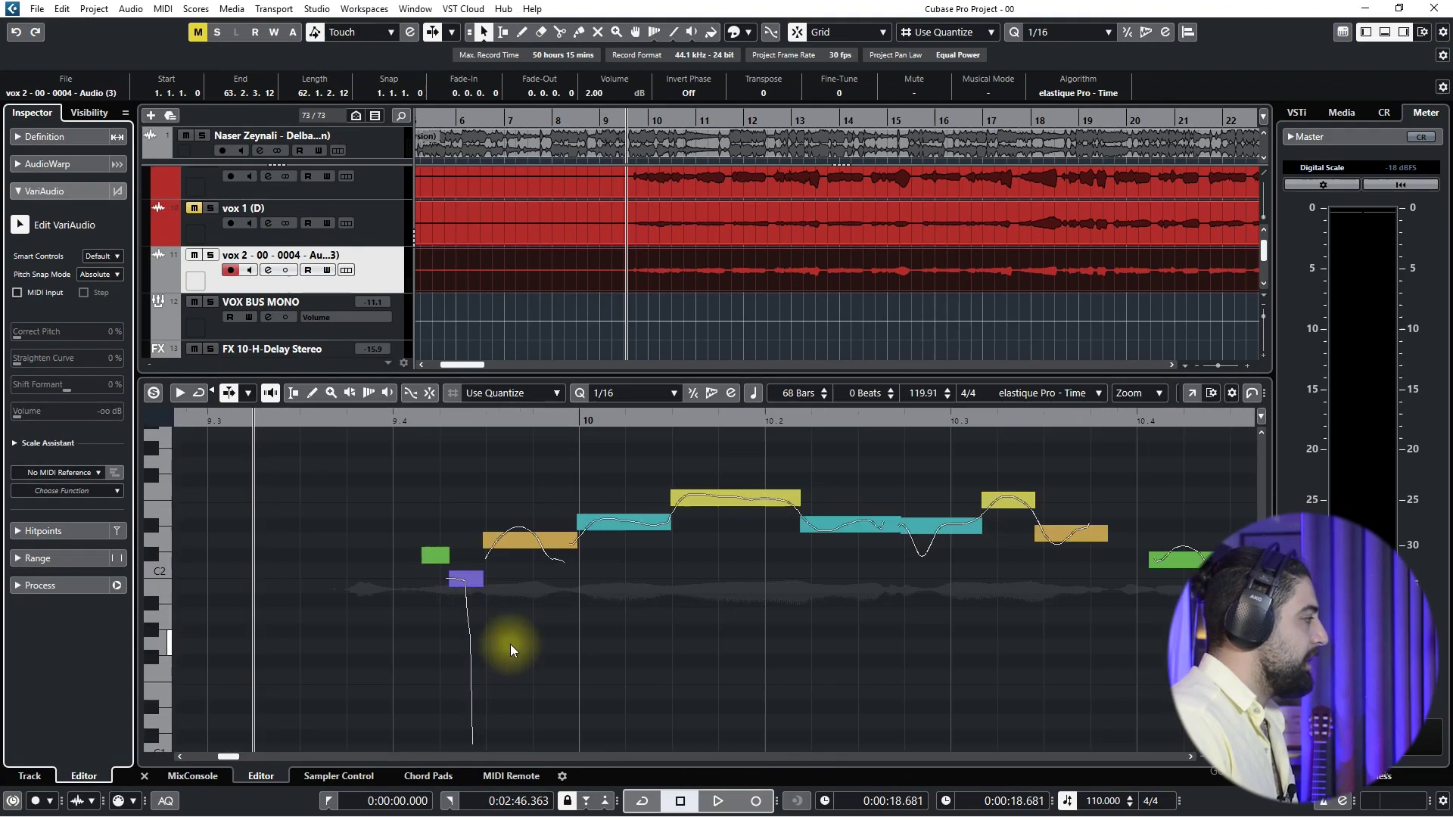
# Place the playback cursor just before 9.4 and move the phrase's second note segment to C2.
pyautogui.click(362, 416)
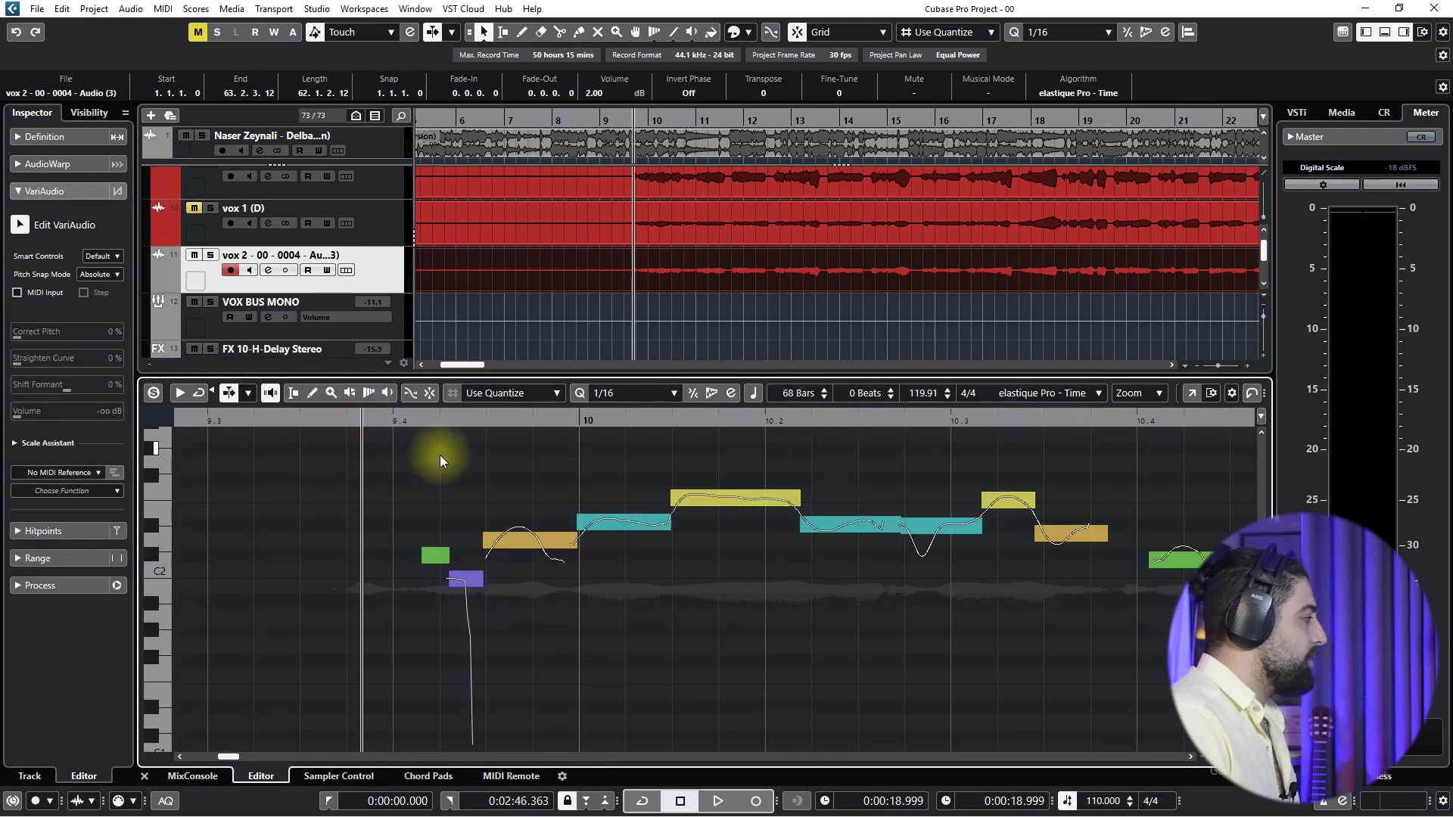
pyautogui.click(436, 560)
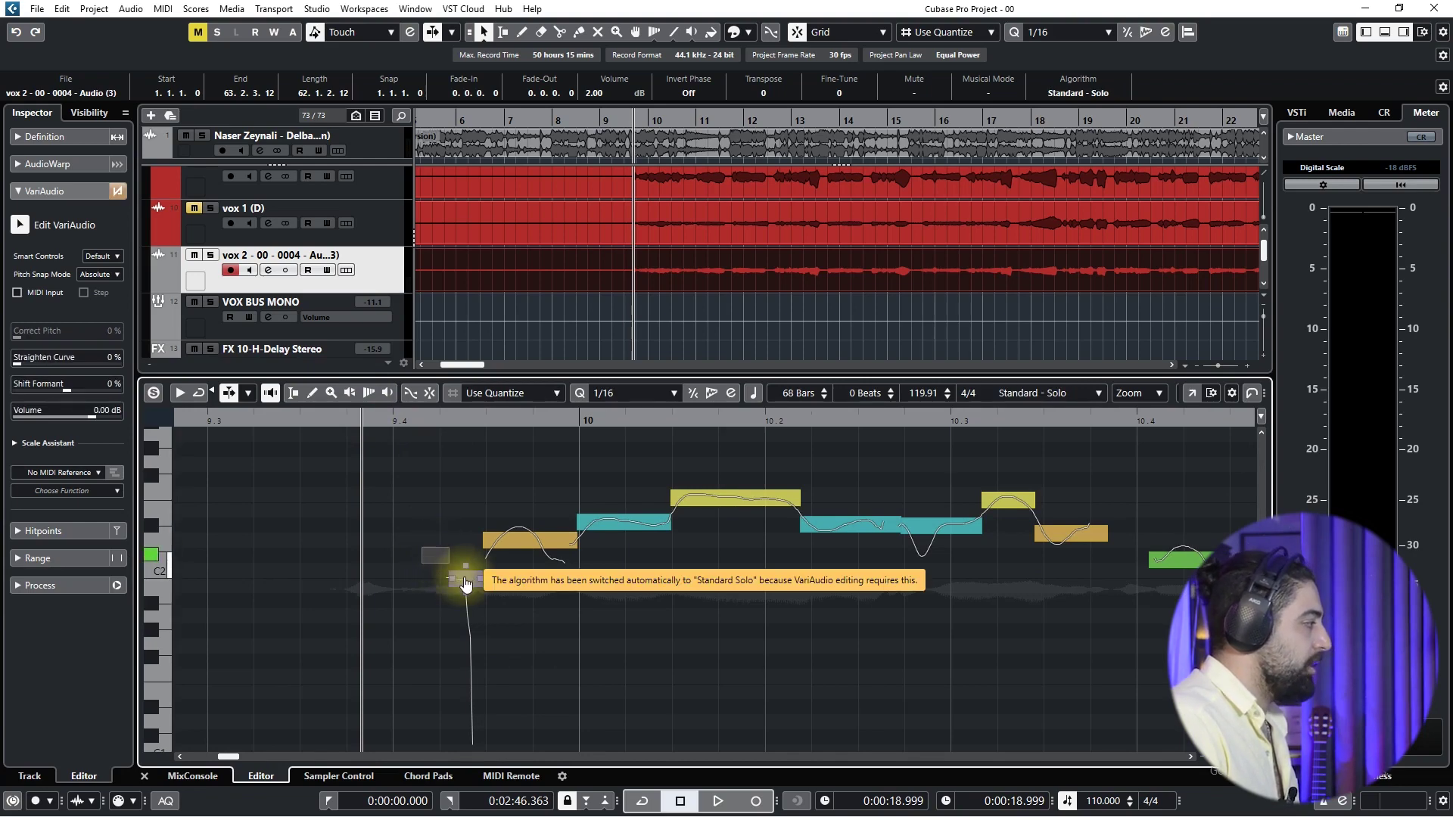
pyautogui.moveTo(466, 589); pyautogui.dragTo(471, 570)
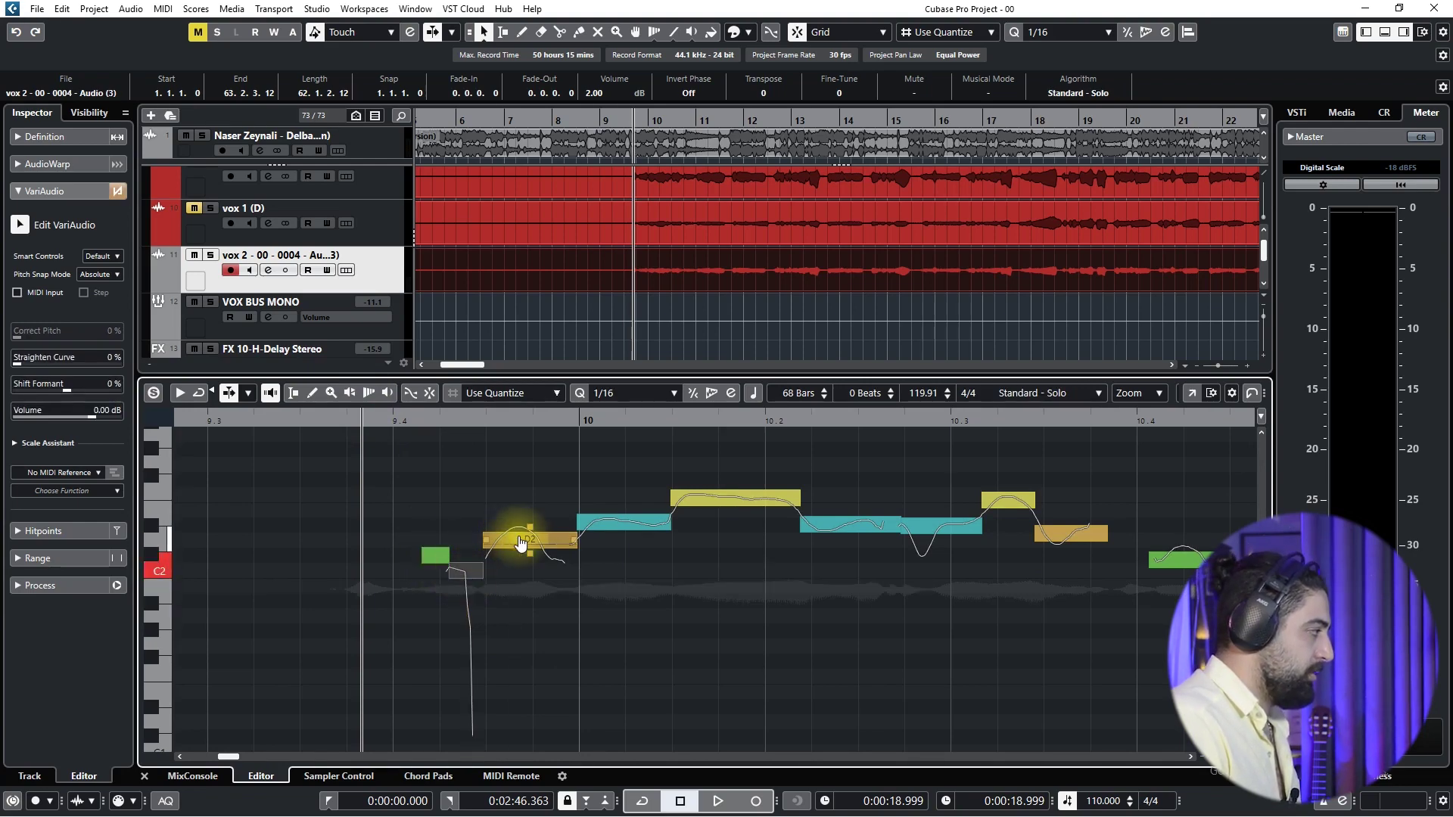
# Try raising the note segment that starts at bar 10 to F2, and undo the change.
pyautogui.moveTo(613, 522); pyautogui.dragTo(610, 495)
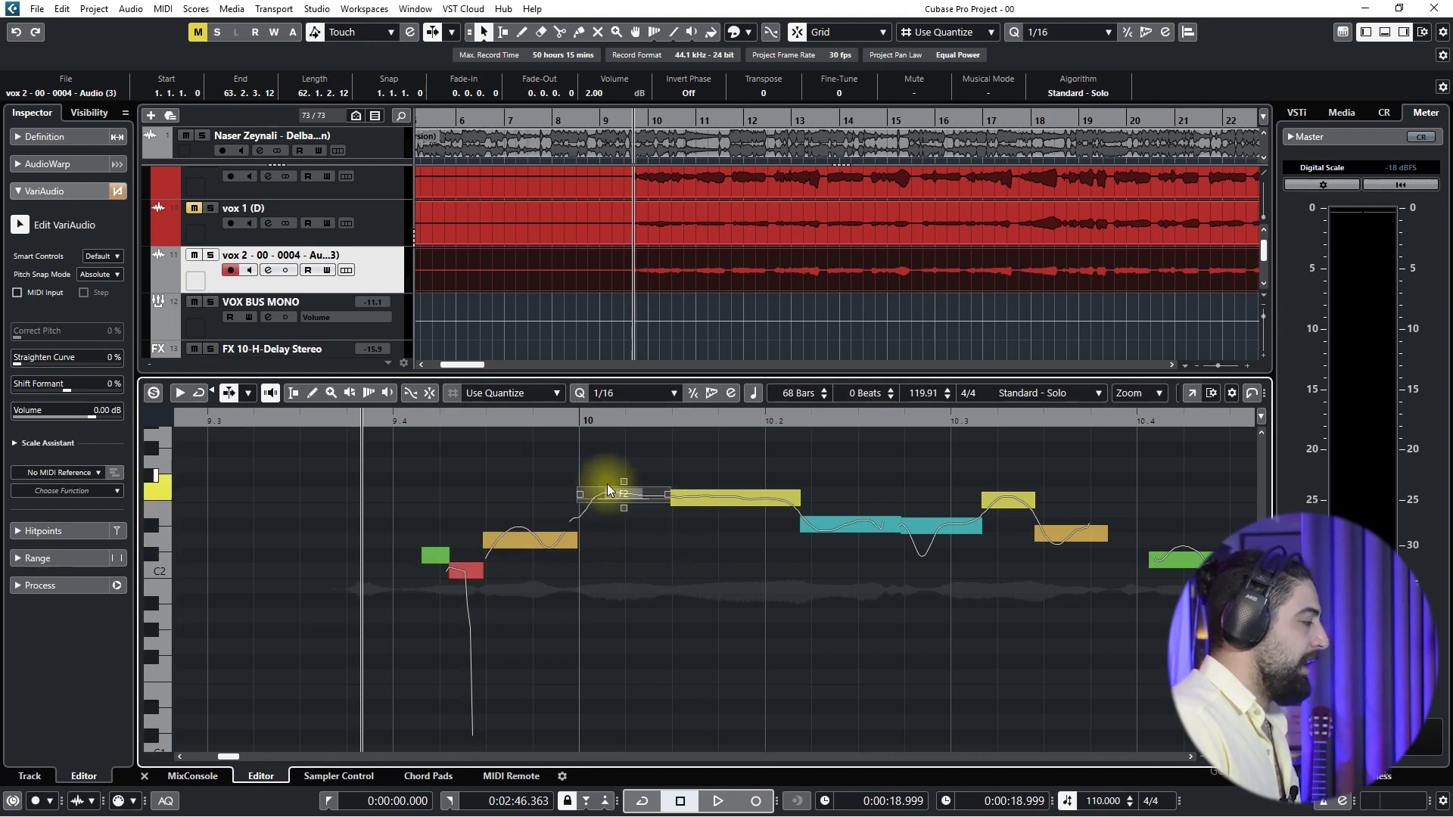
pyautogui.hotkey('ctrl', 'z')
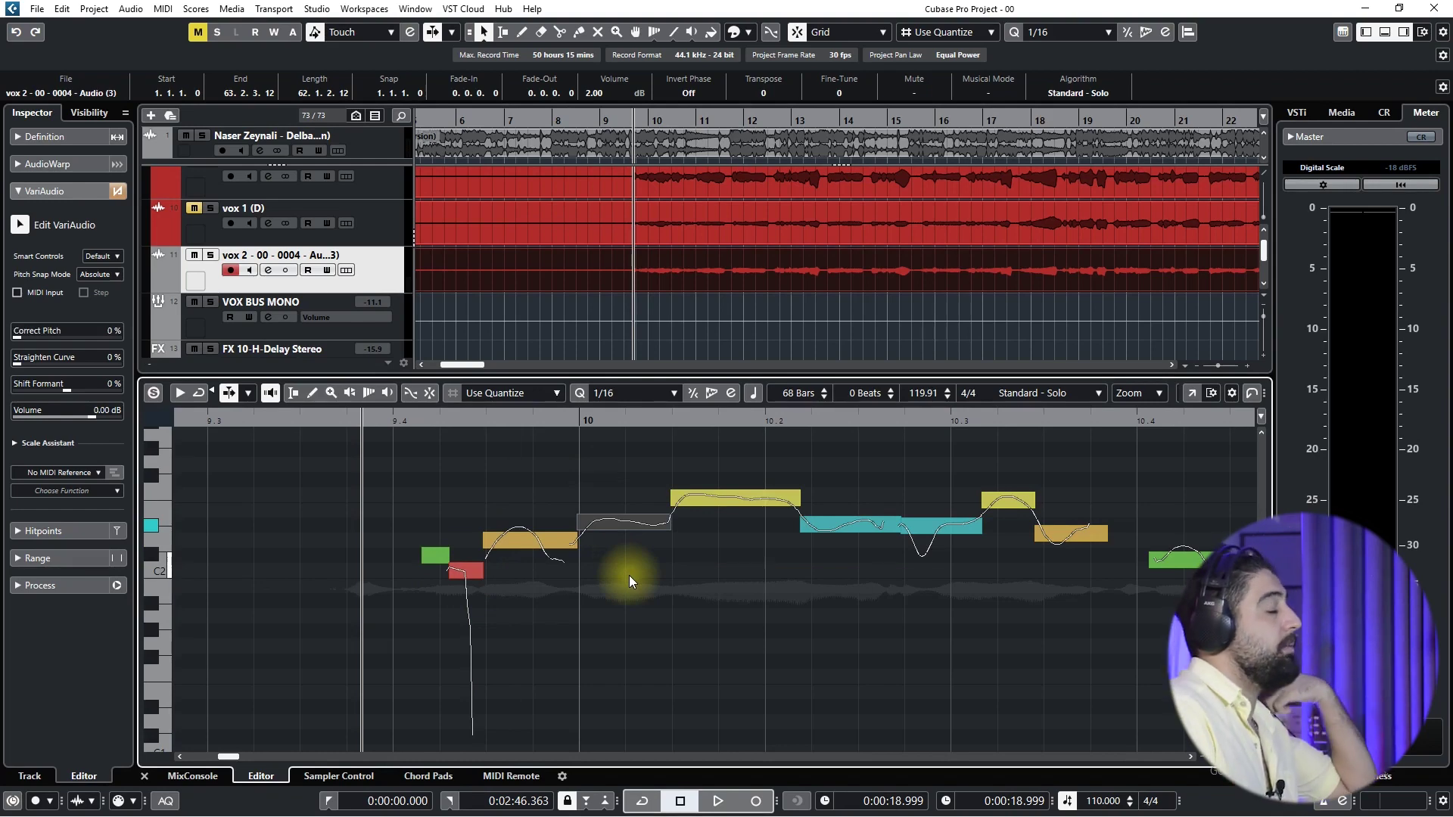
# Try the phrase's first note segment, just after 9.4, at D2, and settle it on C2.
pyautogui.click(436, 557)
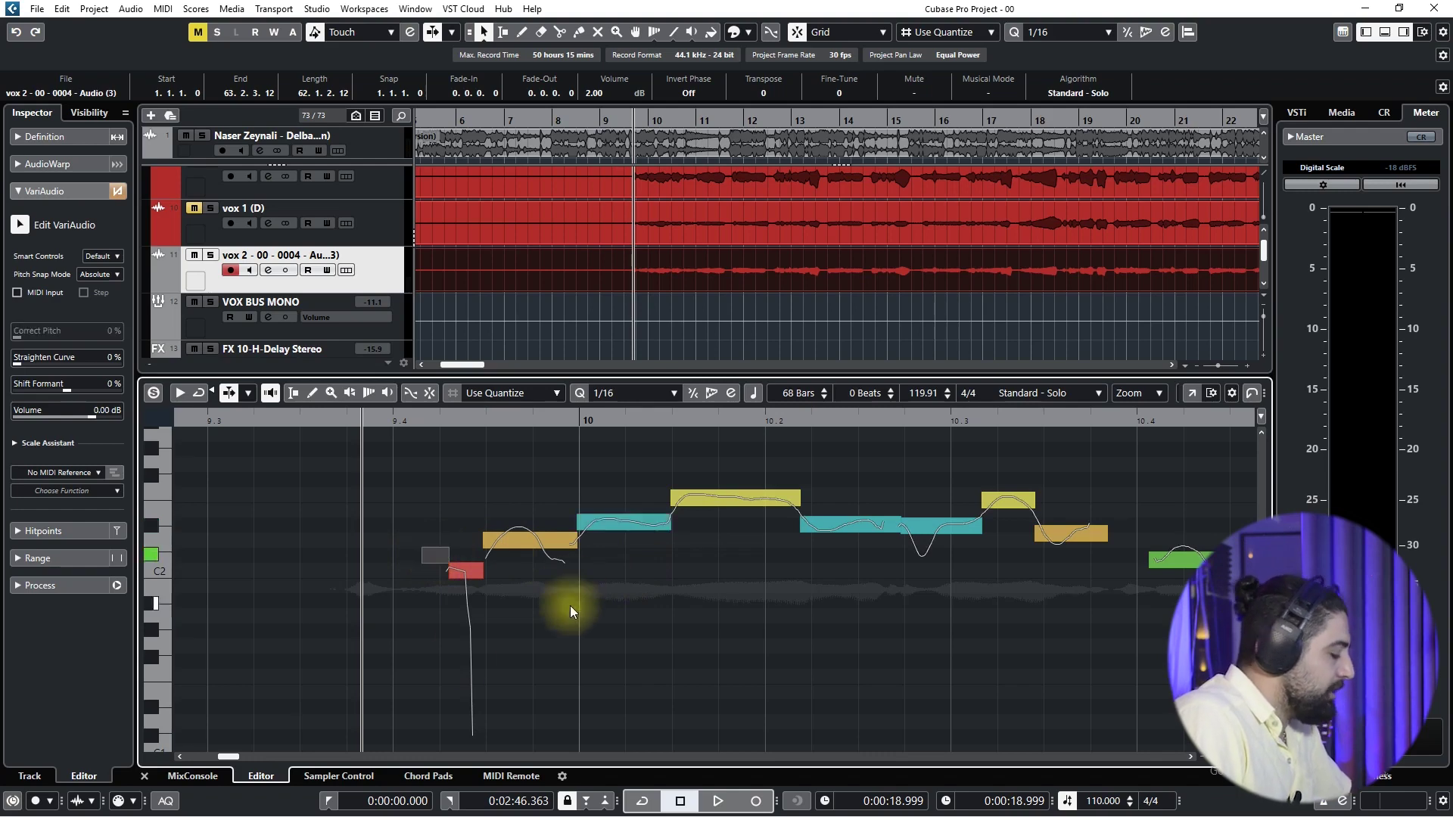
pyautogui.scroll(-1, 464, 654)
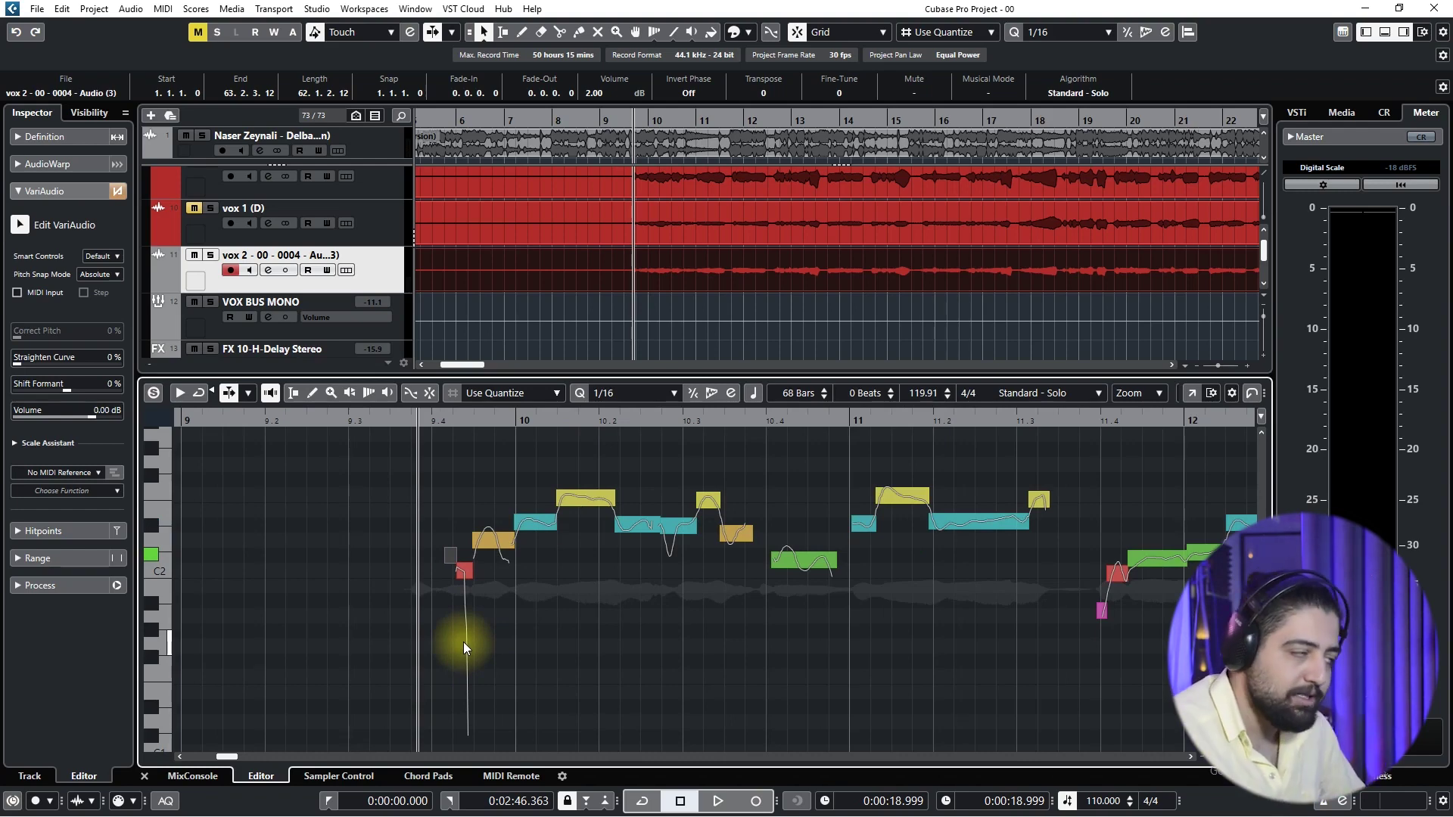
pyautogui.scroll(3, 452, 575)
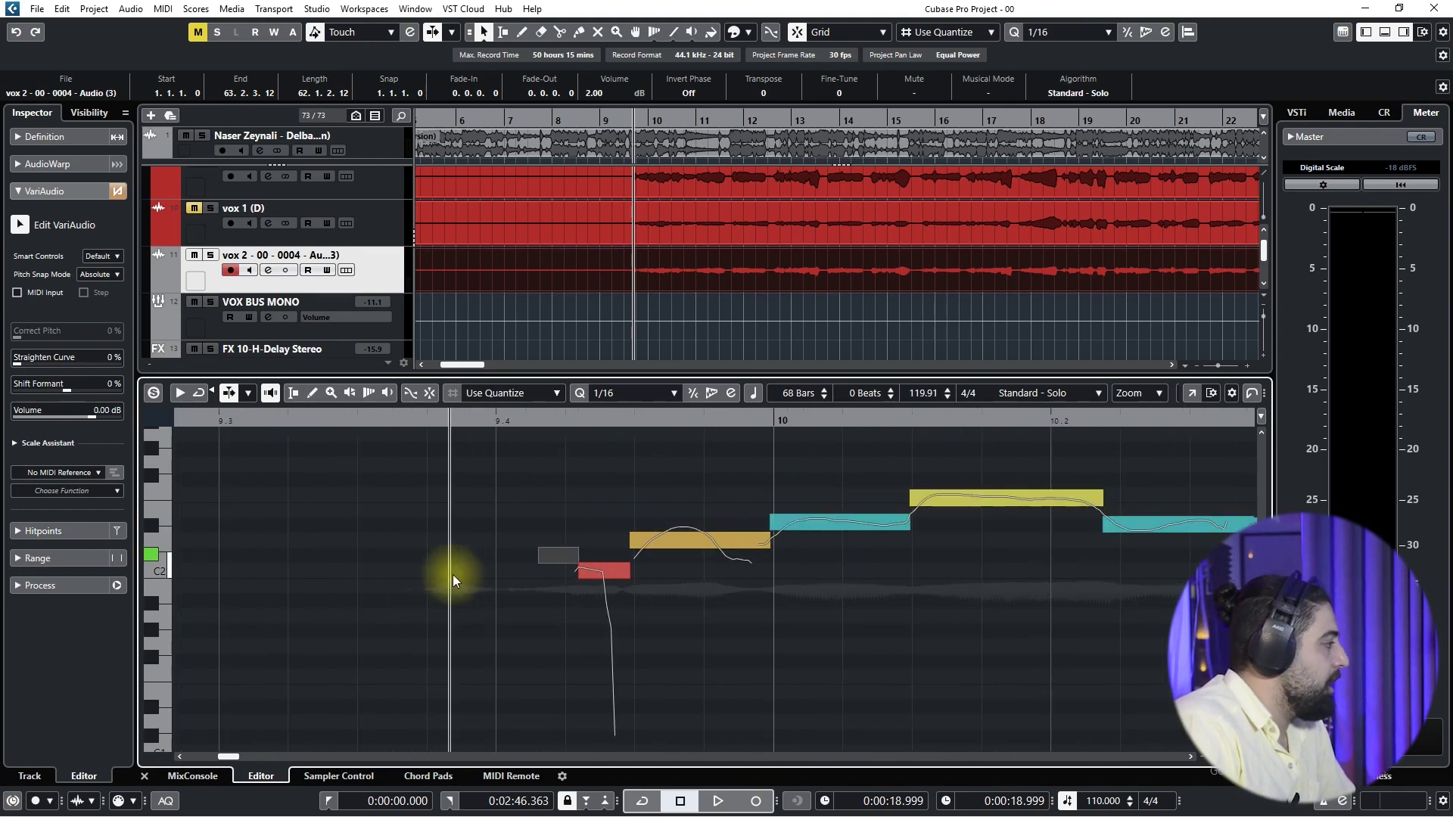
pyautogui.hscroll(1, 545, 564)
pyautogui.scroll(-1, 546, 501)
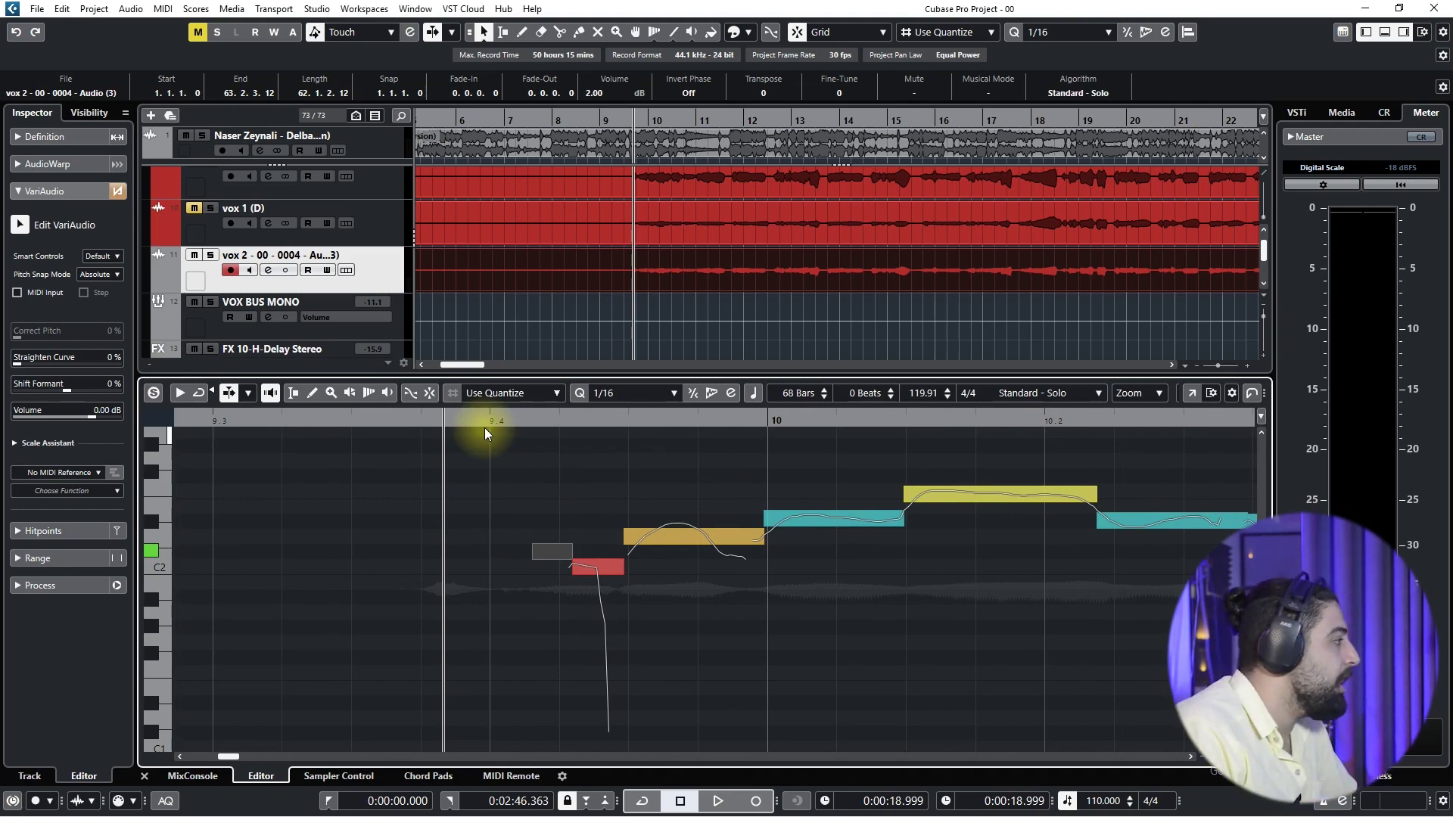
pyautogui.scroll(-2, 530, 583)
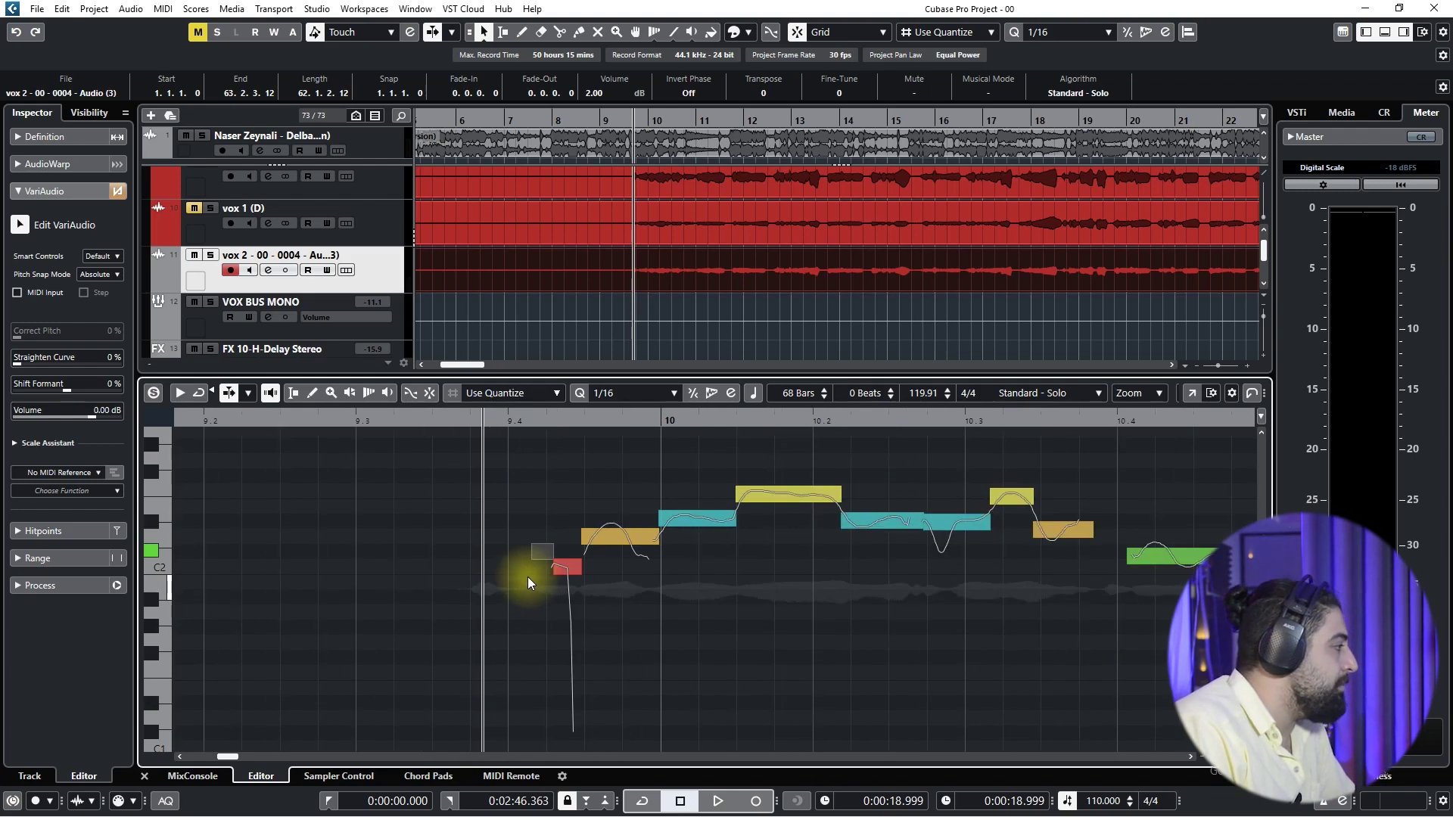
pyautogui.scroll(3, 514, 571)
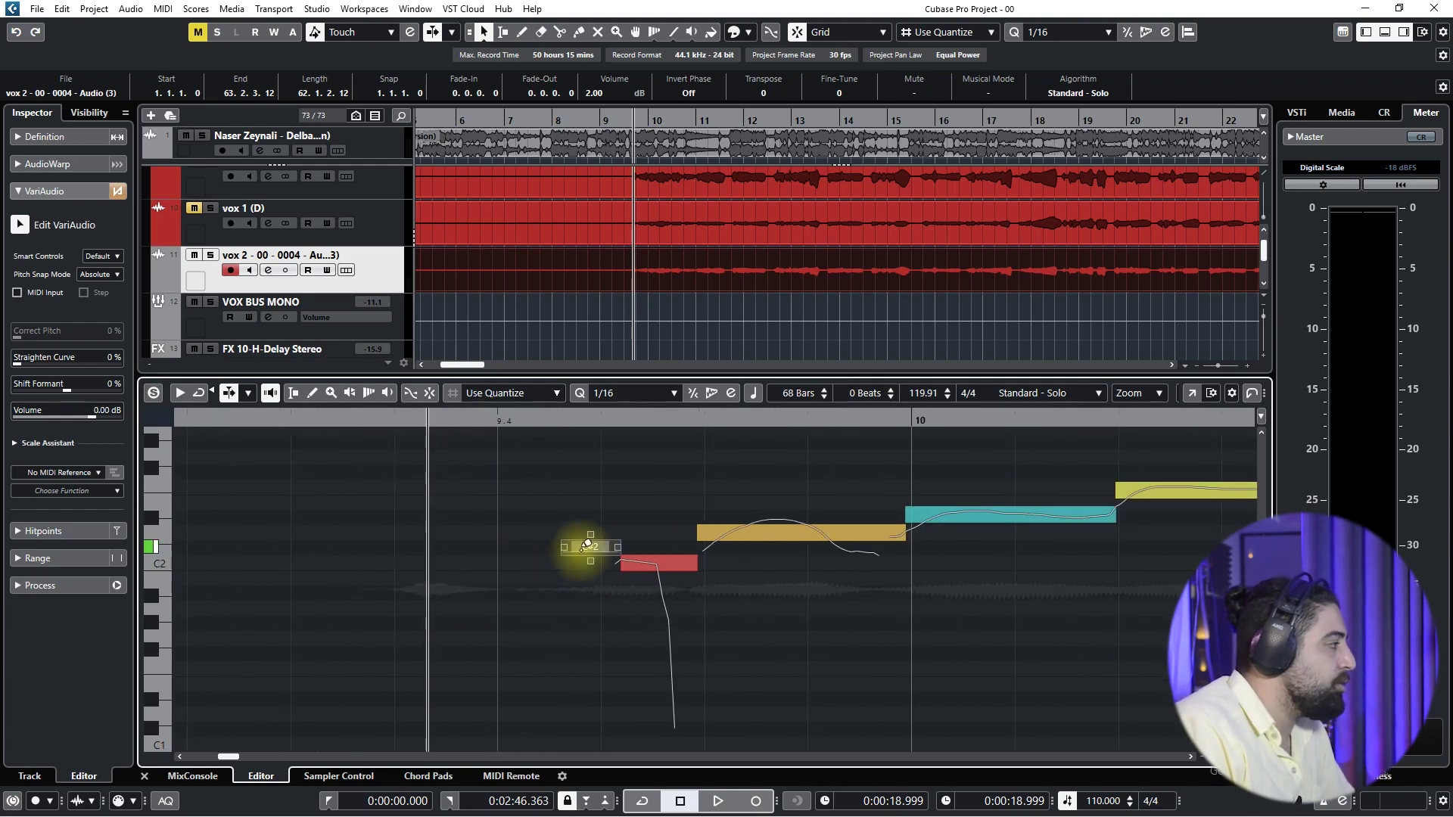
pyautogui.moveTo(586, 554)
pyautogui.mouseDown()
pyautogui.moveTo(591, 518)
pyautogui.moveTo(571, 611)
pyautogui.moveTo(568, 536)
pyautogui.mouseUp()
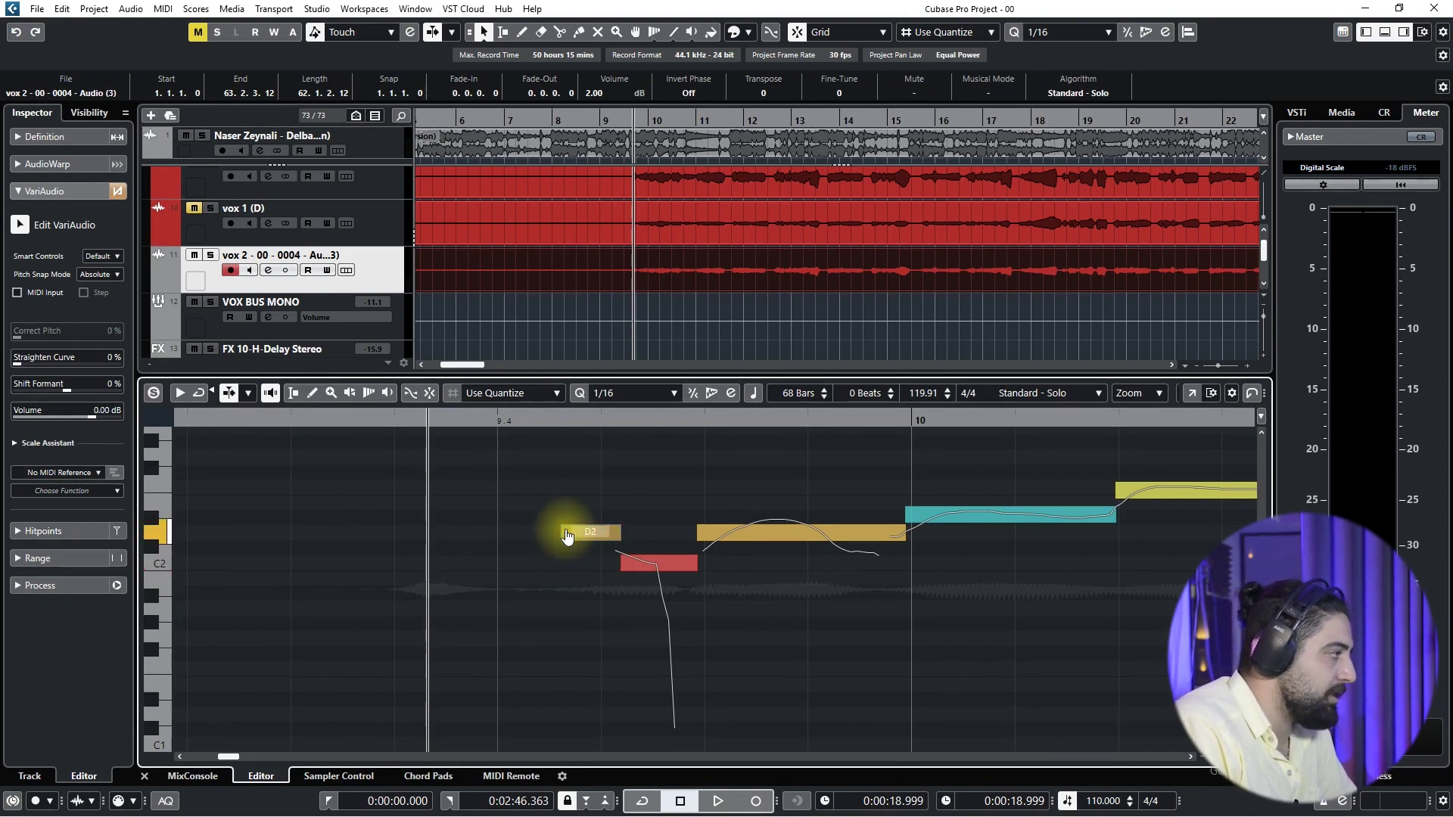
pyautogui.moveTo(567, 539); pyautogui.dragTo(570, 561)
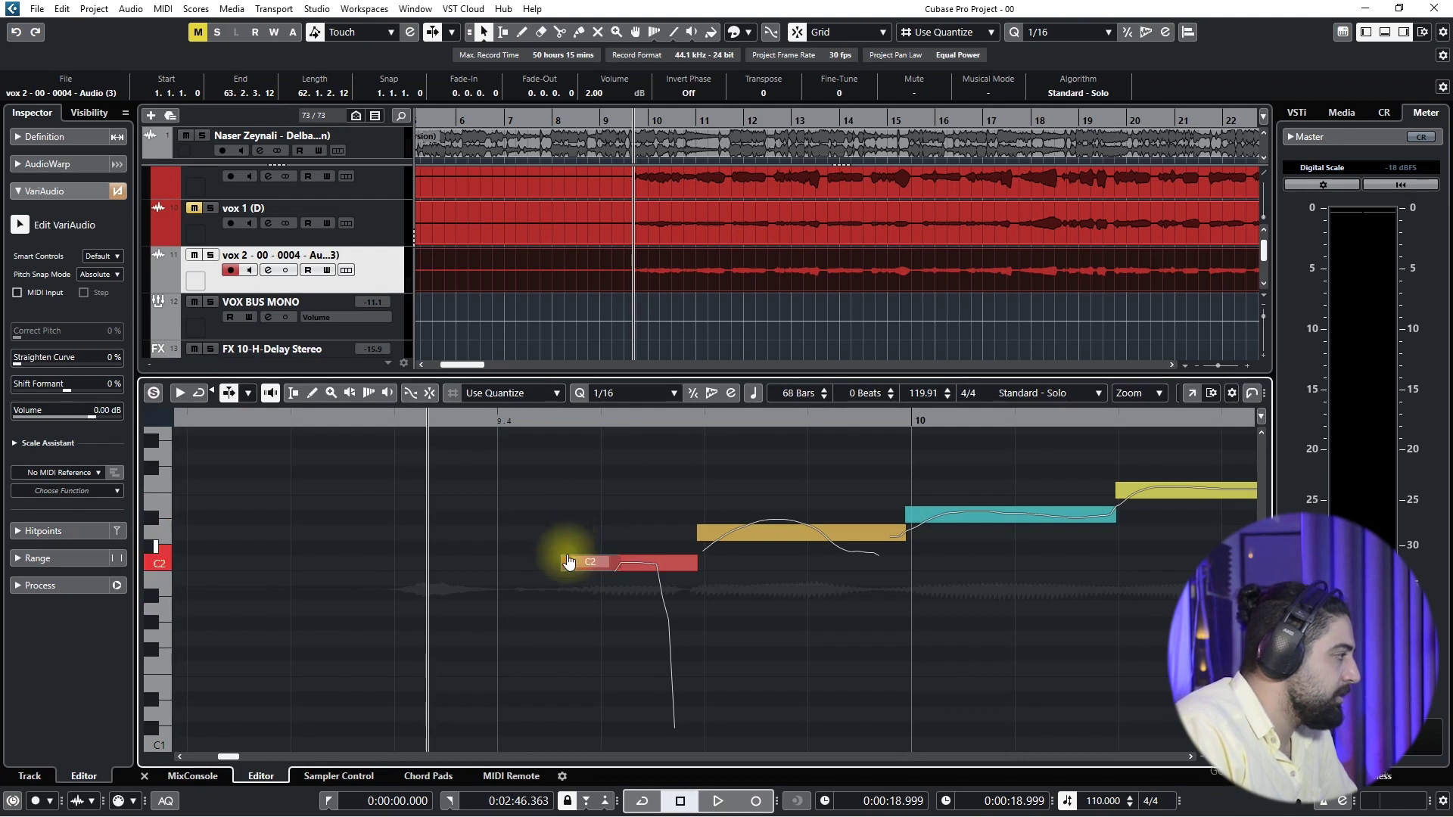
# Select the second note segment and snap the longer segment just before bar 10 to D2.
pyautogui.click(643, 557)
pyautogui.click(737, 538)
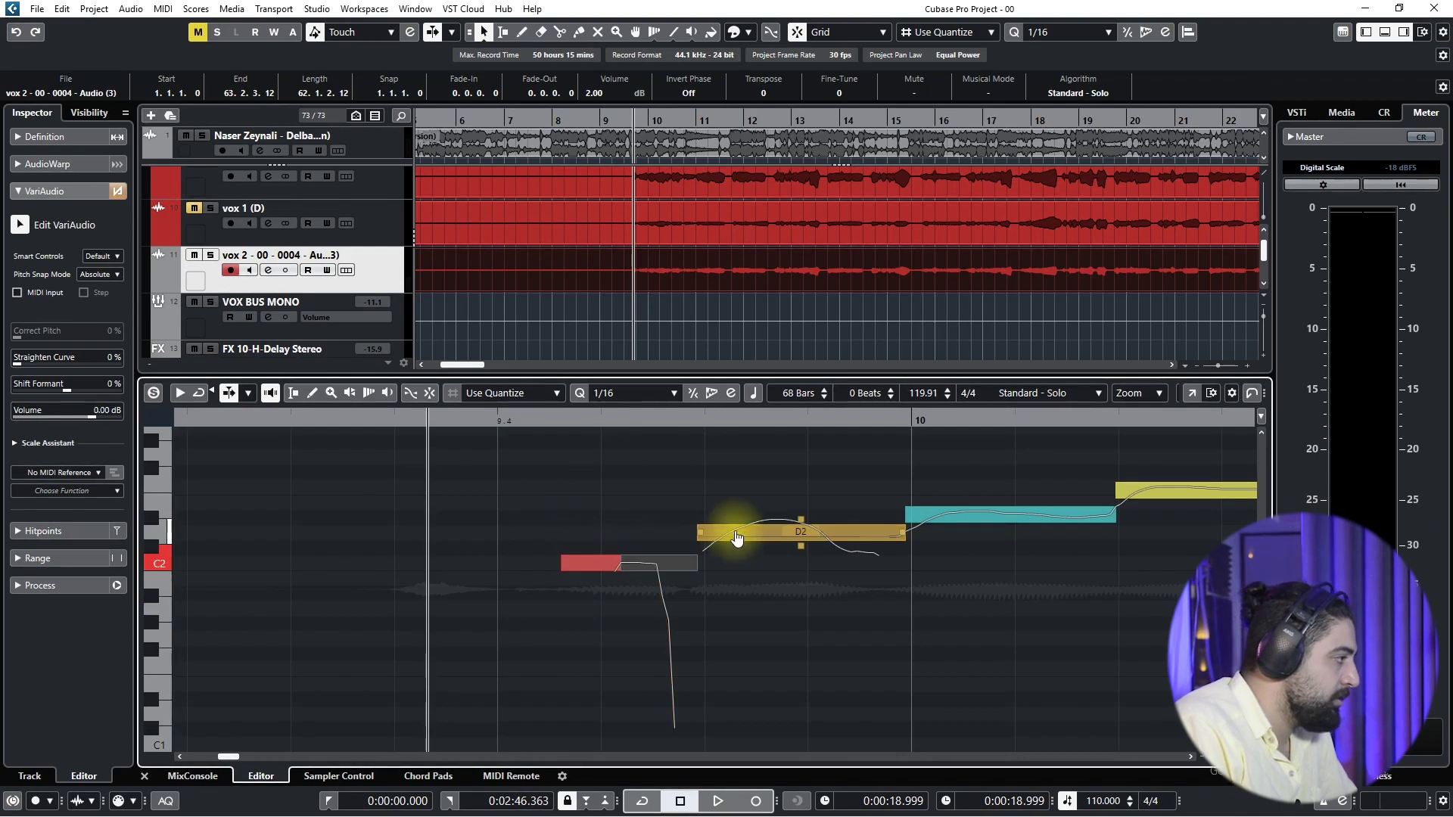
pyautogui.moveTo(738, 538); pyautogui.dragTo(738, 535)
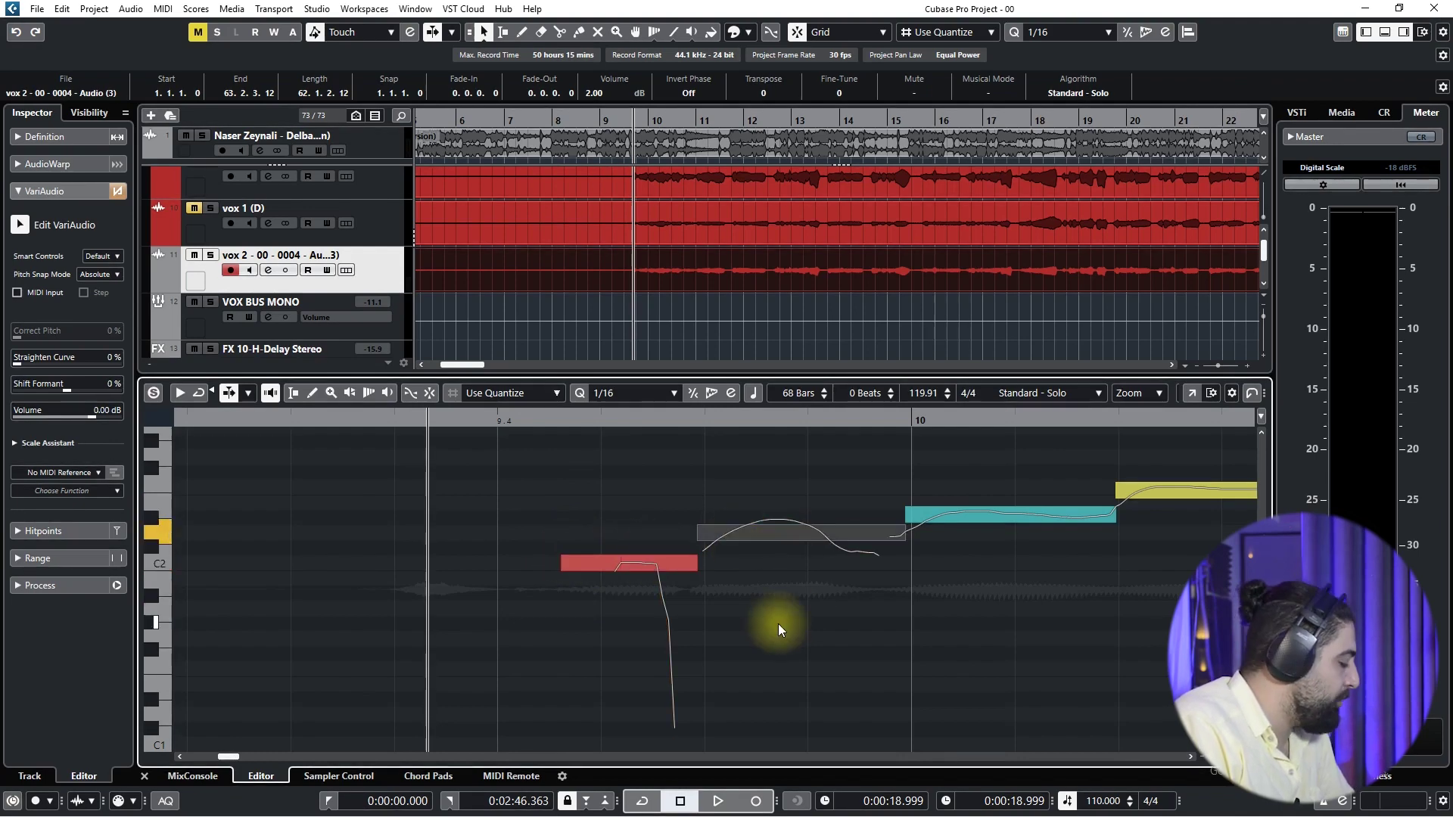
# Raise the note segment at the start of bar 10 to F2 and snap the long segment following it to F2.
pyautogui.hscroll(2, 691, 611)
pyautogui.scroll(-2, 691, 610)
pyautogui.click(778, 510)
pyautogui.moveTo(778, 511); pyautogui.dragTo(784, 493)
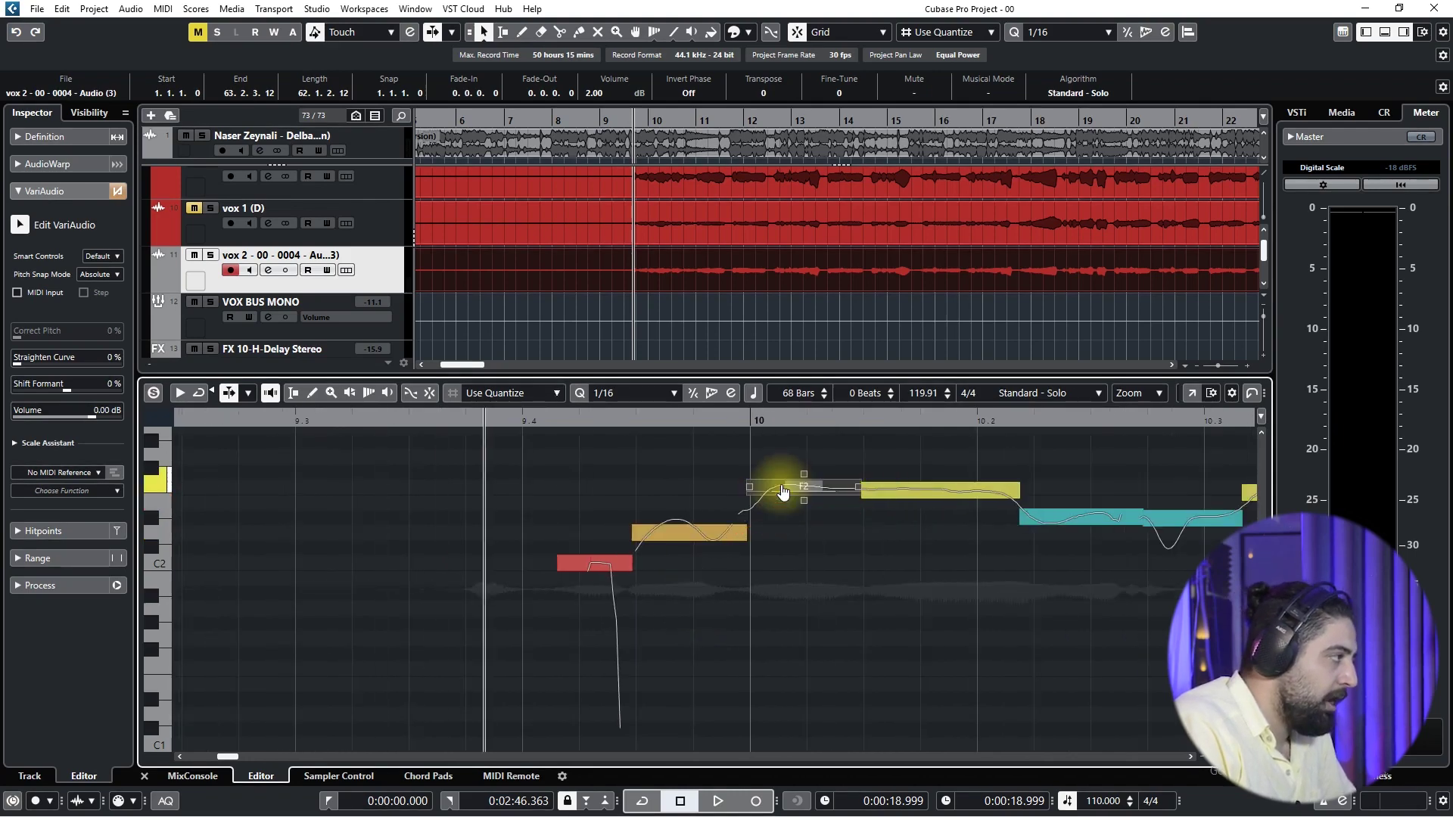
pyautogui.moveTo(892, 497); pyautogui.dragTo(892, 494)
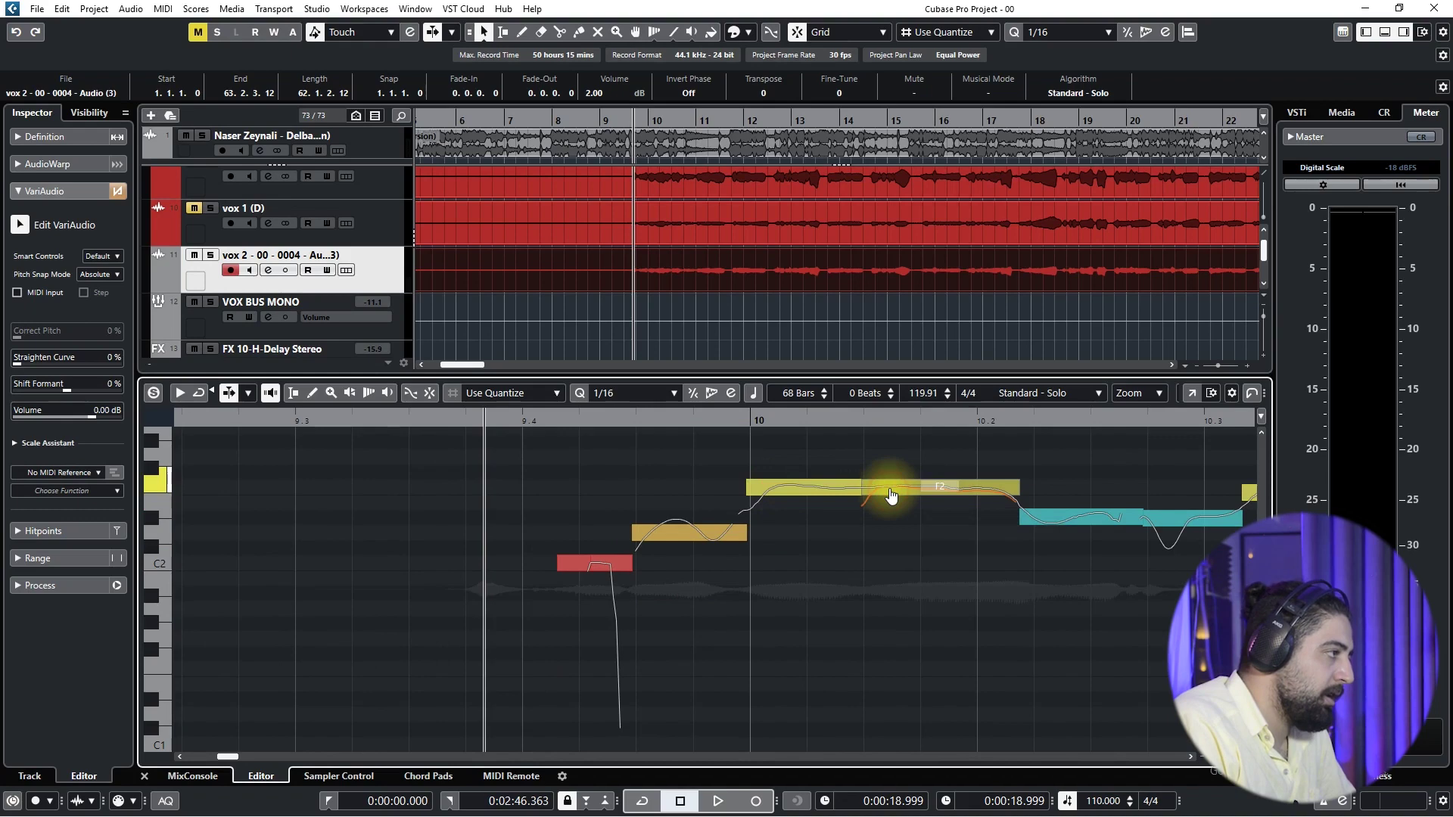
# Snap the segment after 10.2 to D#2 and the short segment just after 10.3 to F2.
pyautogui.click(1123, 522)
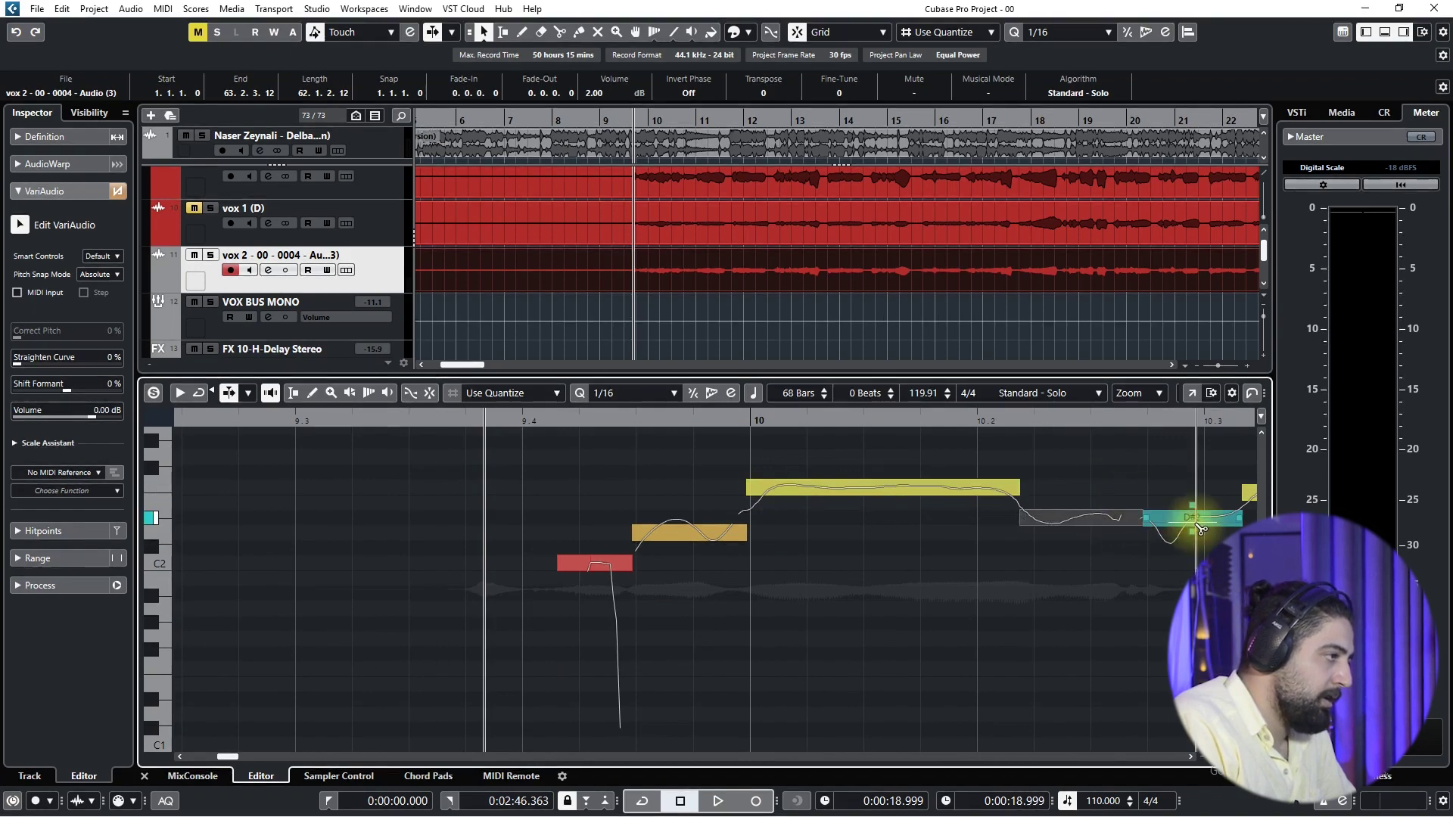
pyautogui.hscroll(3, 971, 548)
pyautogui.moveTo(944, 525); pyautogui.dragTo(1015, 493)
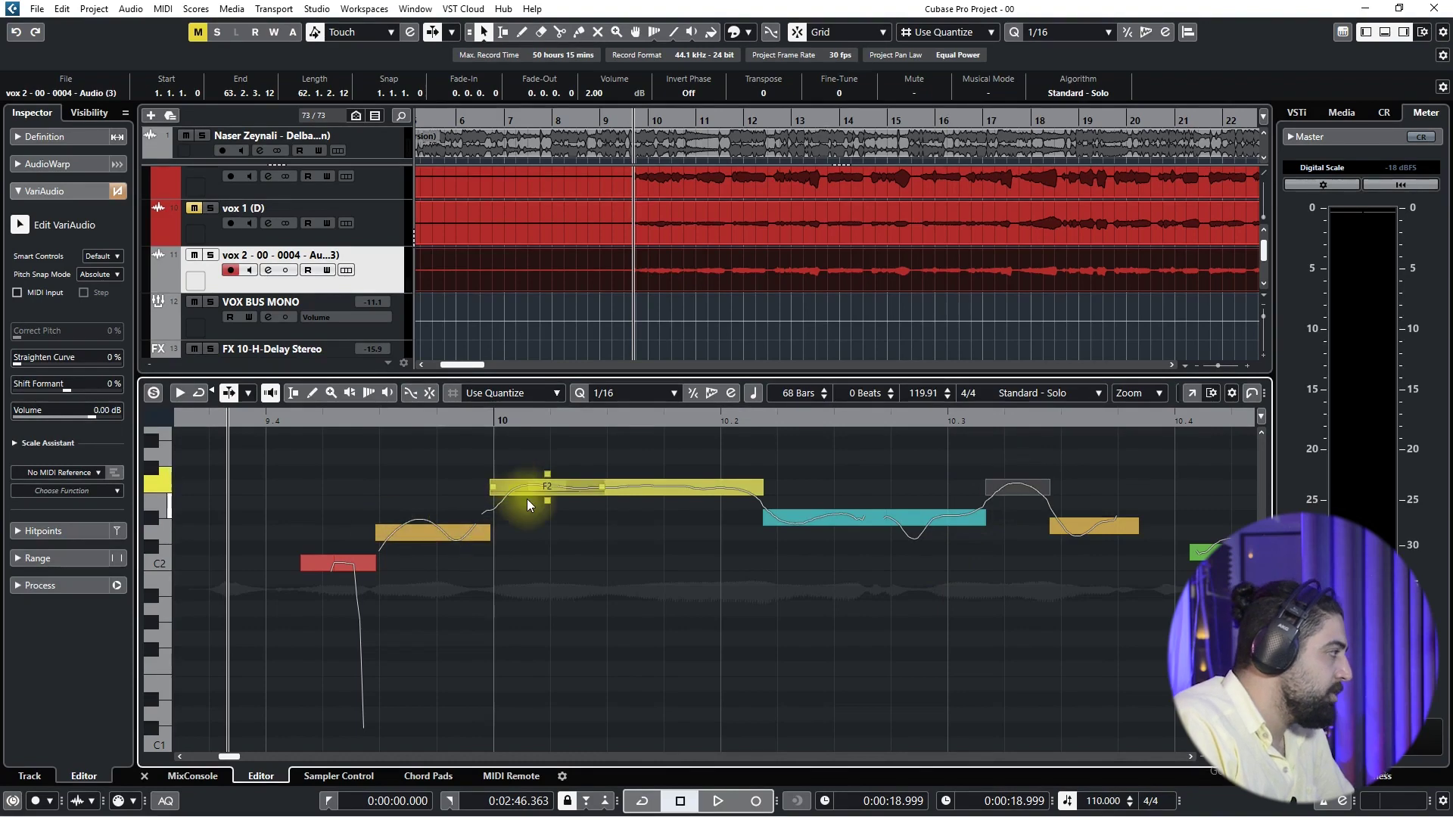
# Check the segment at the start of bar 10 against F2 on the piano keyboard, and clear the selection.
pyautogui.moveTo(532, 494)
pyautogui.mouseDown()
pyautogui.moveTo(529, 545)
pyautogui.moveTo(532, 488)
pyautogui.mouseUp()
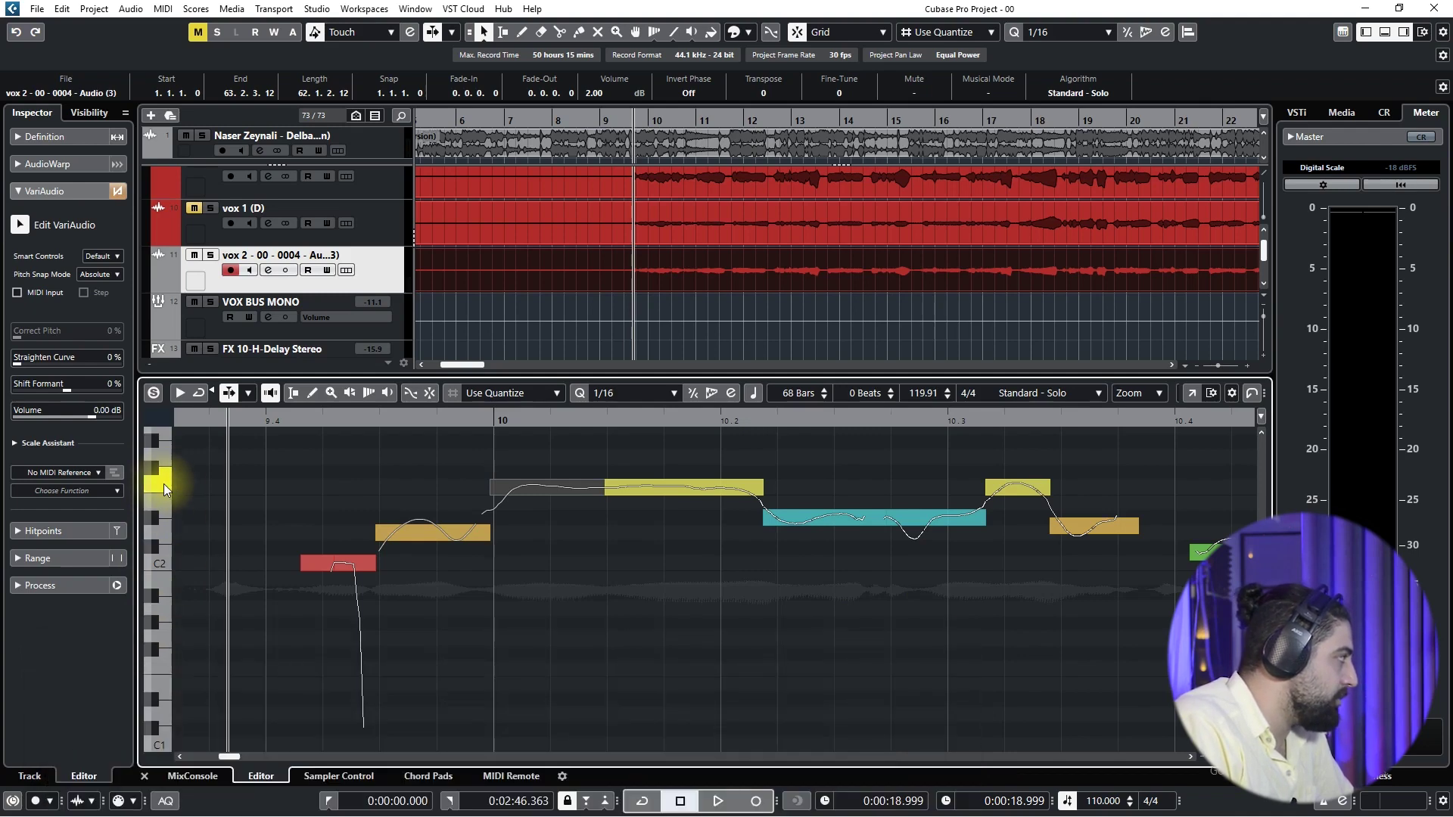
pyautogui.scroll(2, 163, 492)
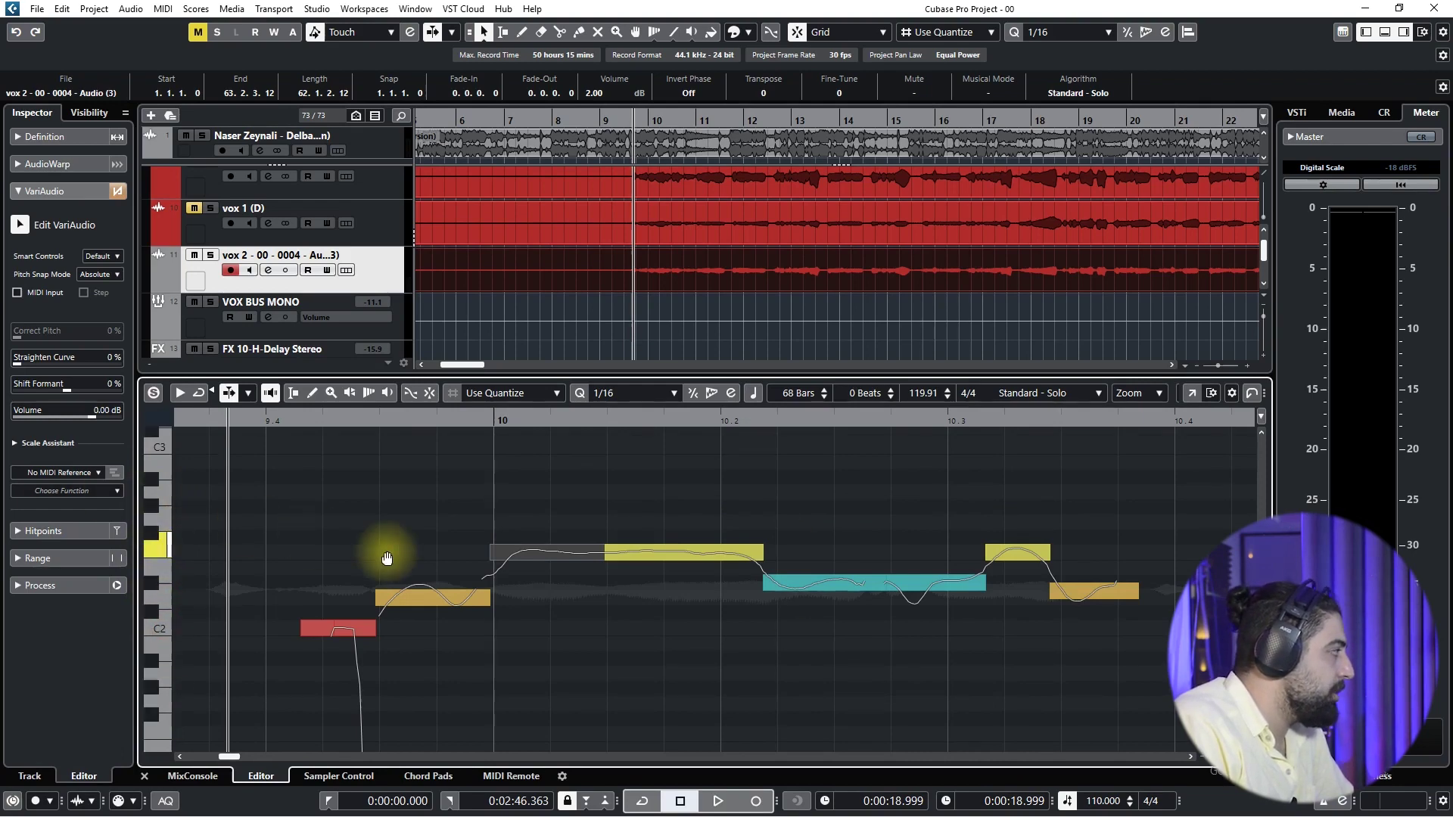
pyautogui.hscroll(-3, 626, 525)
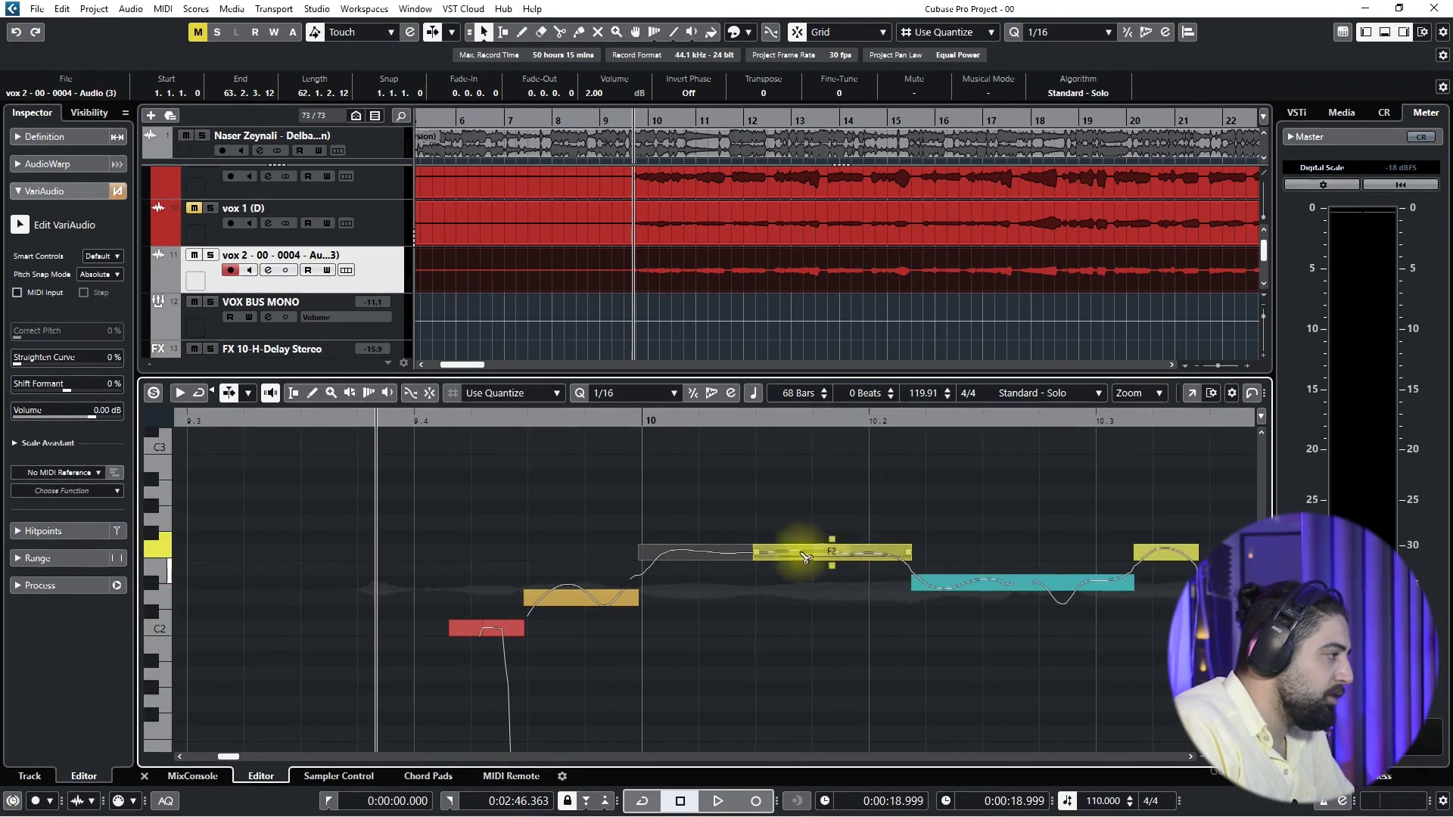
pyautogui.click(818, 496)
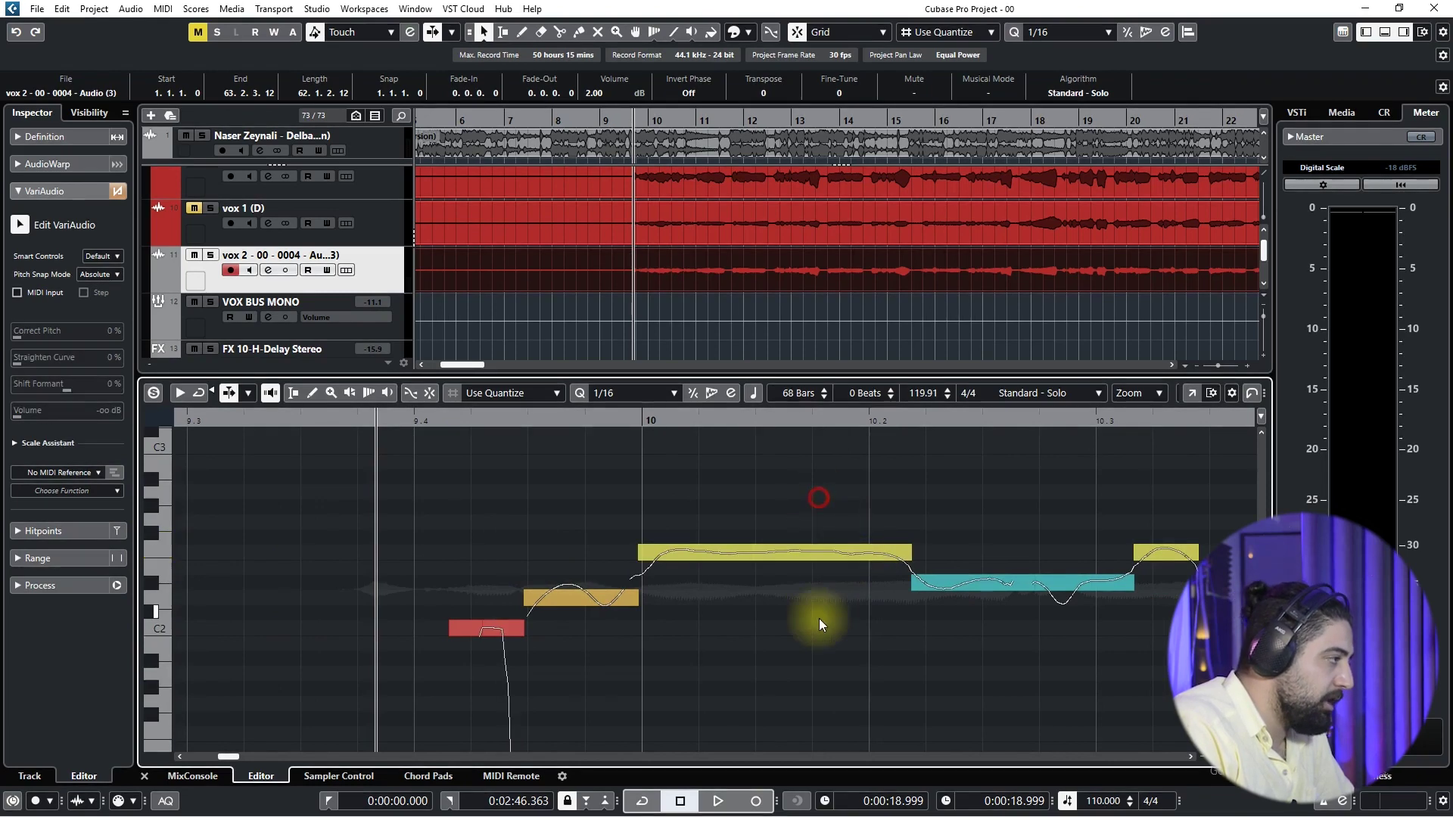
# Check the snapped note segments around the start of bar 10 one by one against the piano keyboard.
pyautogui.click(810, 551)
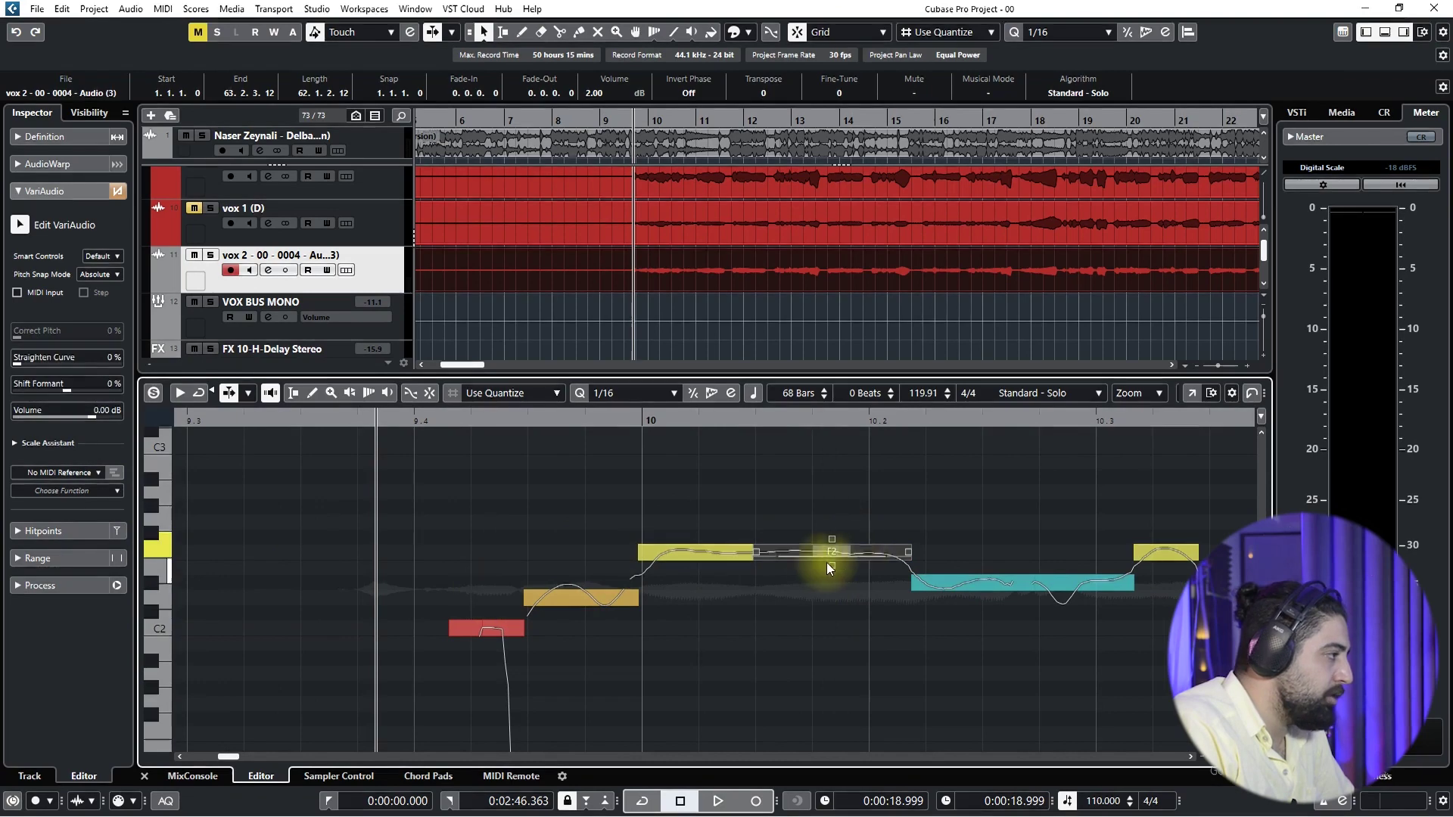
pyautogui.click(820, 558)
pyautogui.click(470, 611)
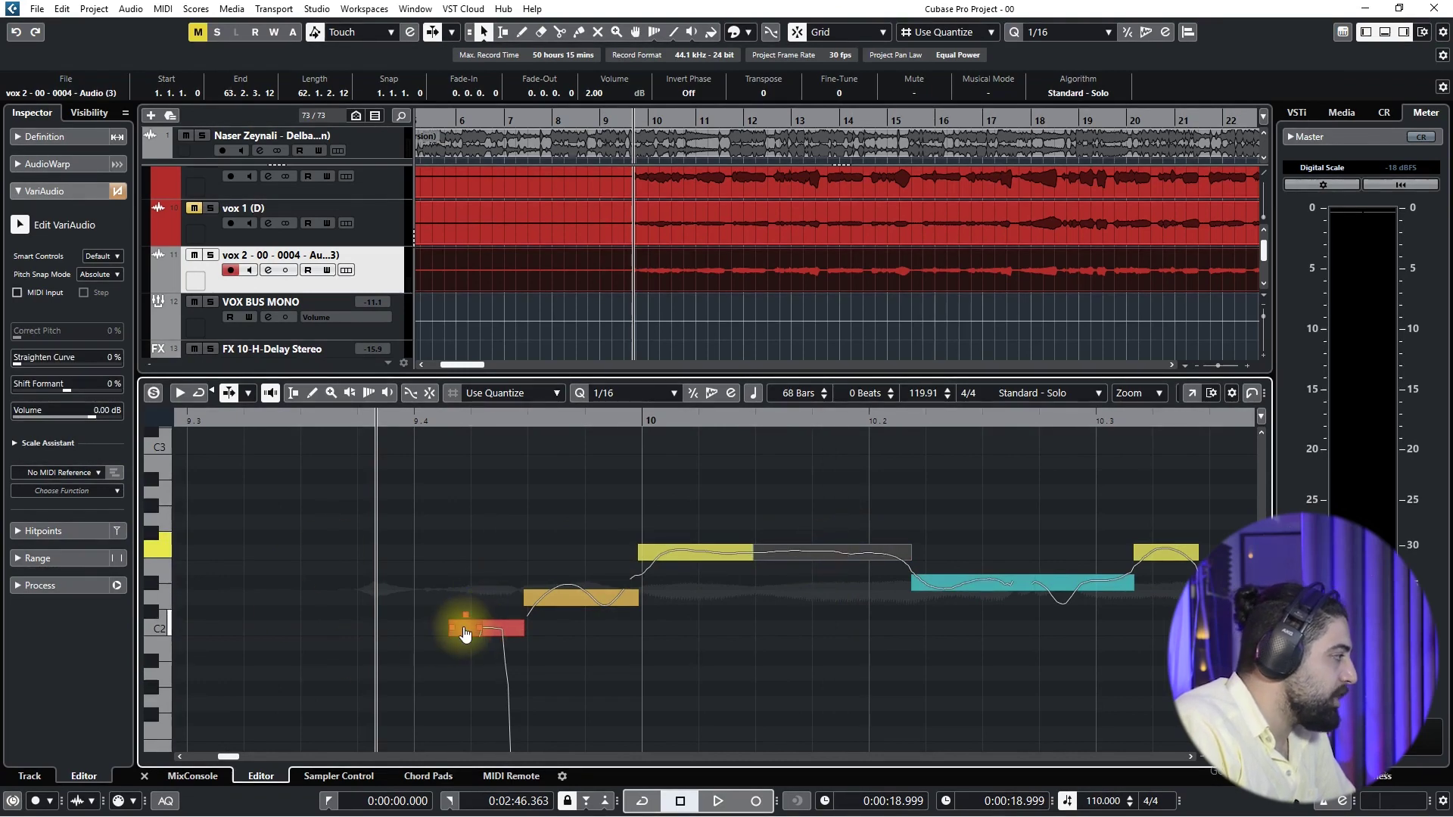
pyautogui.click(561, 596)
pyautogui.click(562, 601)
pyautogui.moveTo(562, 603); pyautogui.dragTo(572, 603)
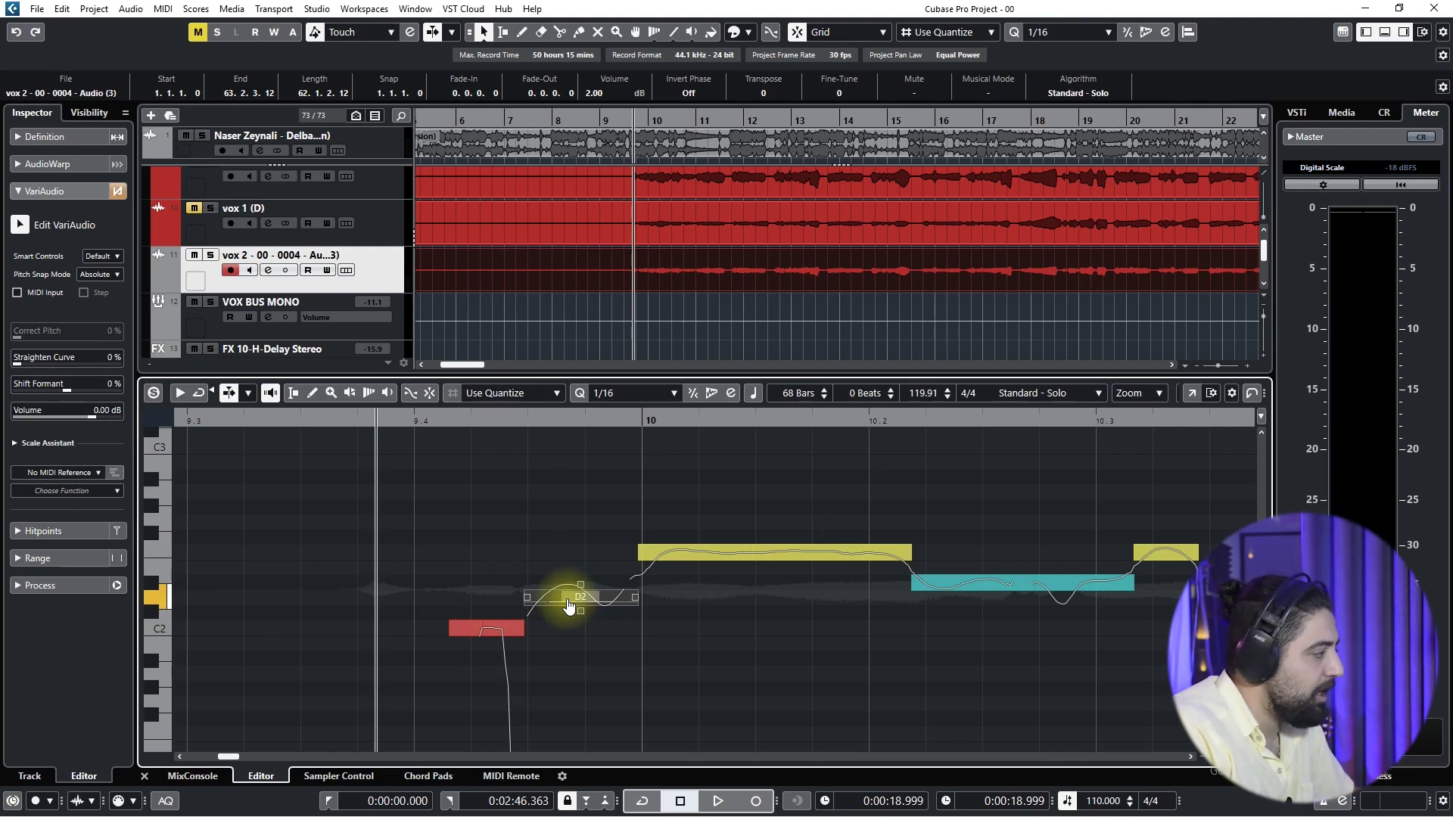
# Select the first note segment of bar 10 and play the passage to judge its pitch.
pyautogui.click(650, 559)
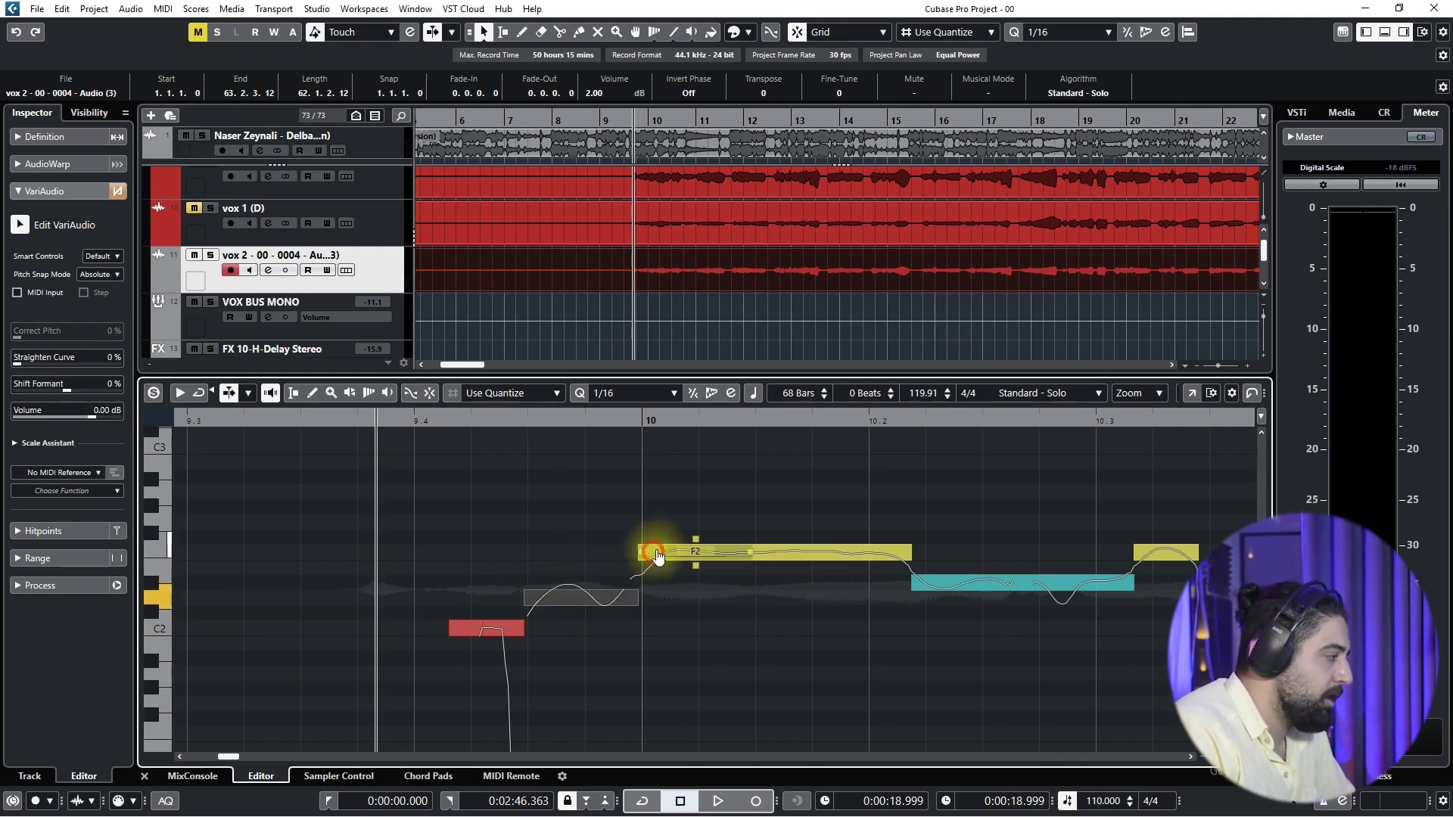
pyautogui.click(639, 599)
pyautogui.press('space')
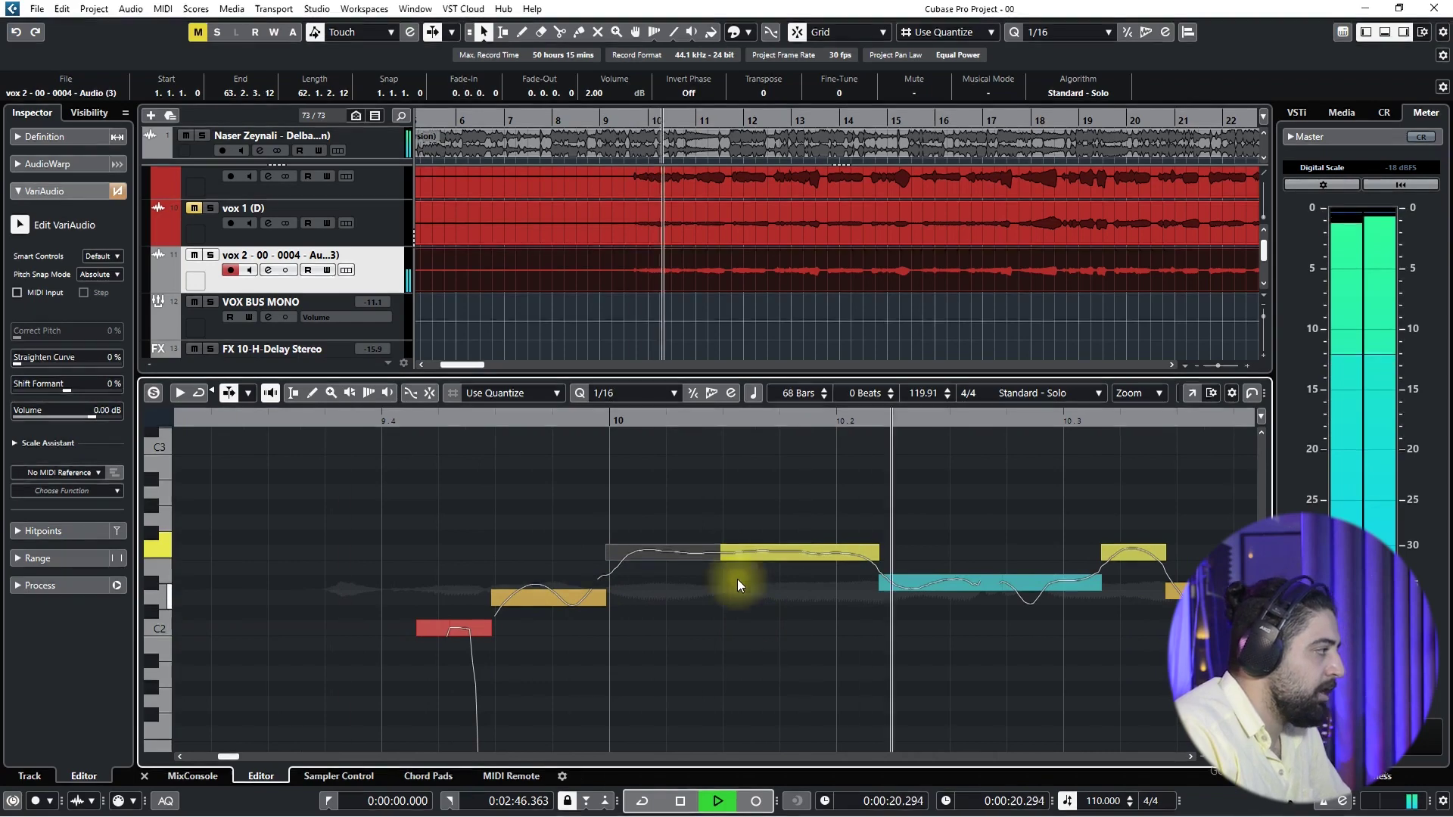
pyautogui.press('space')
# Lower the first note segment of bar 10 to D#2 and listen to the change.
pyautogui.click(663, 557)
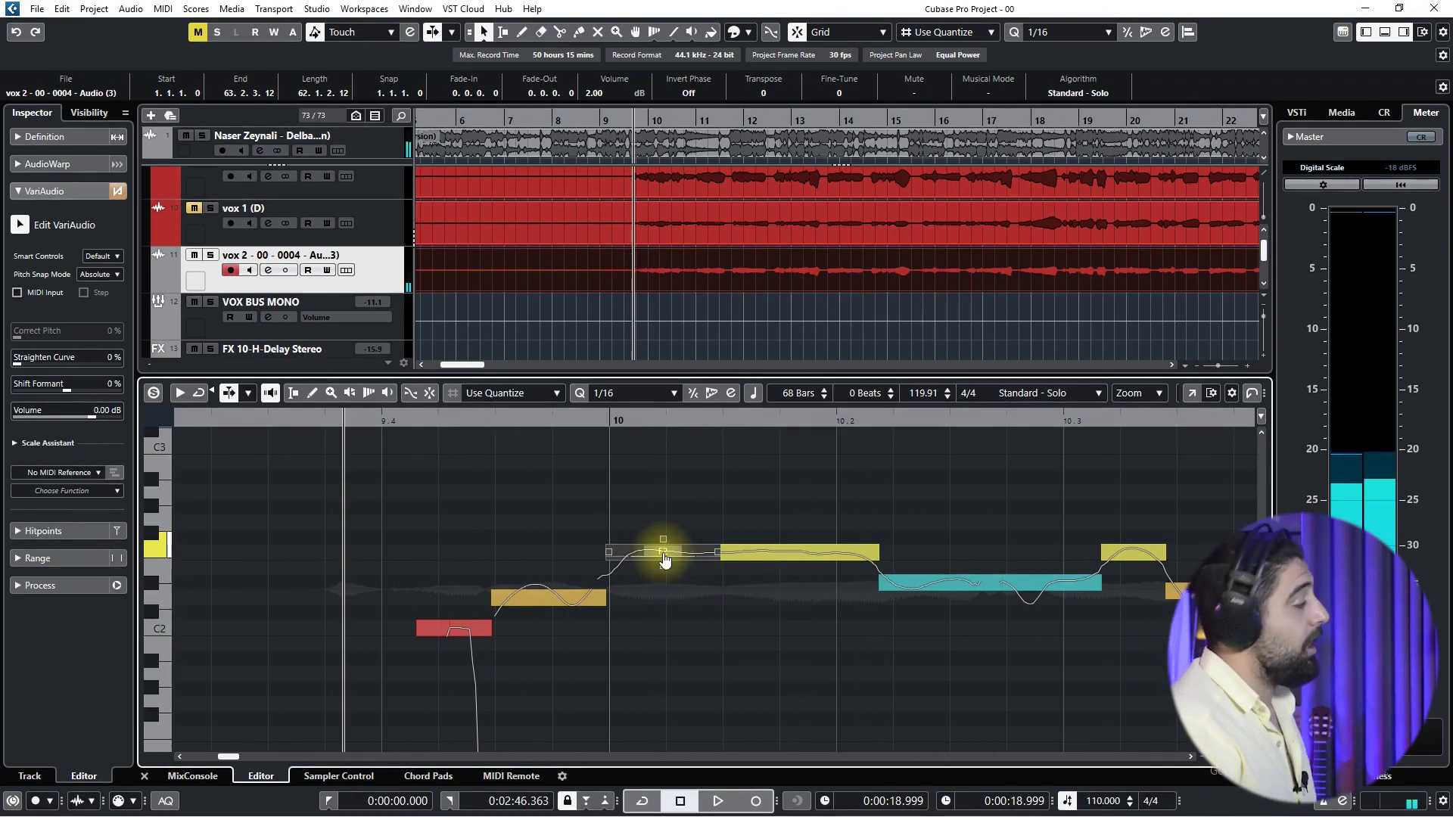
pyautogui.moveTo(664, 558); pyautogui.dragTo(665, 590)
pyautogui.press('space')
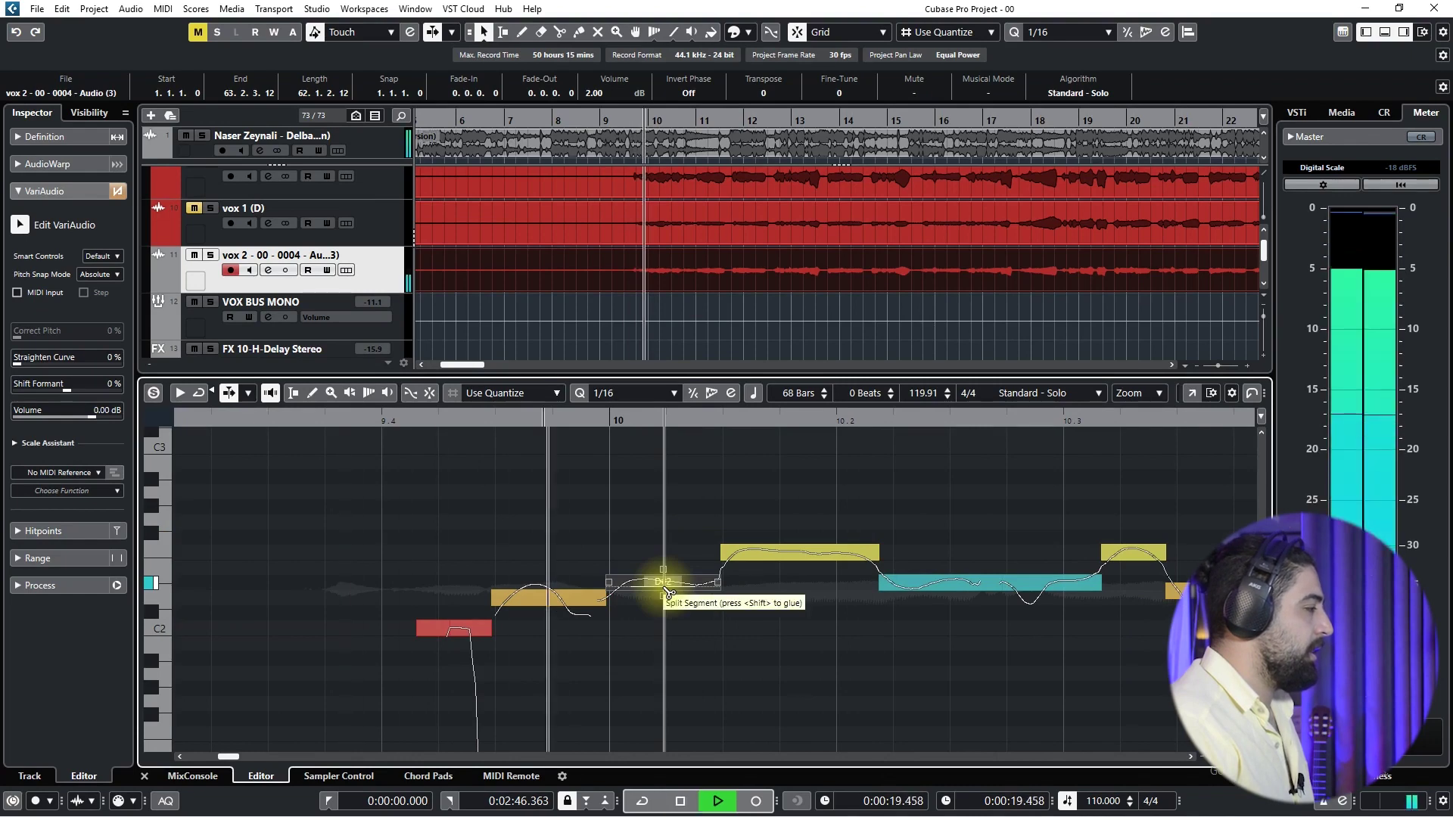
pyautogui.press('space')
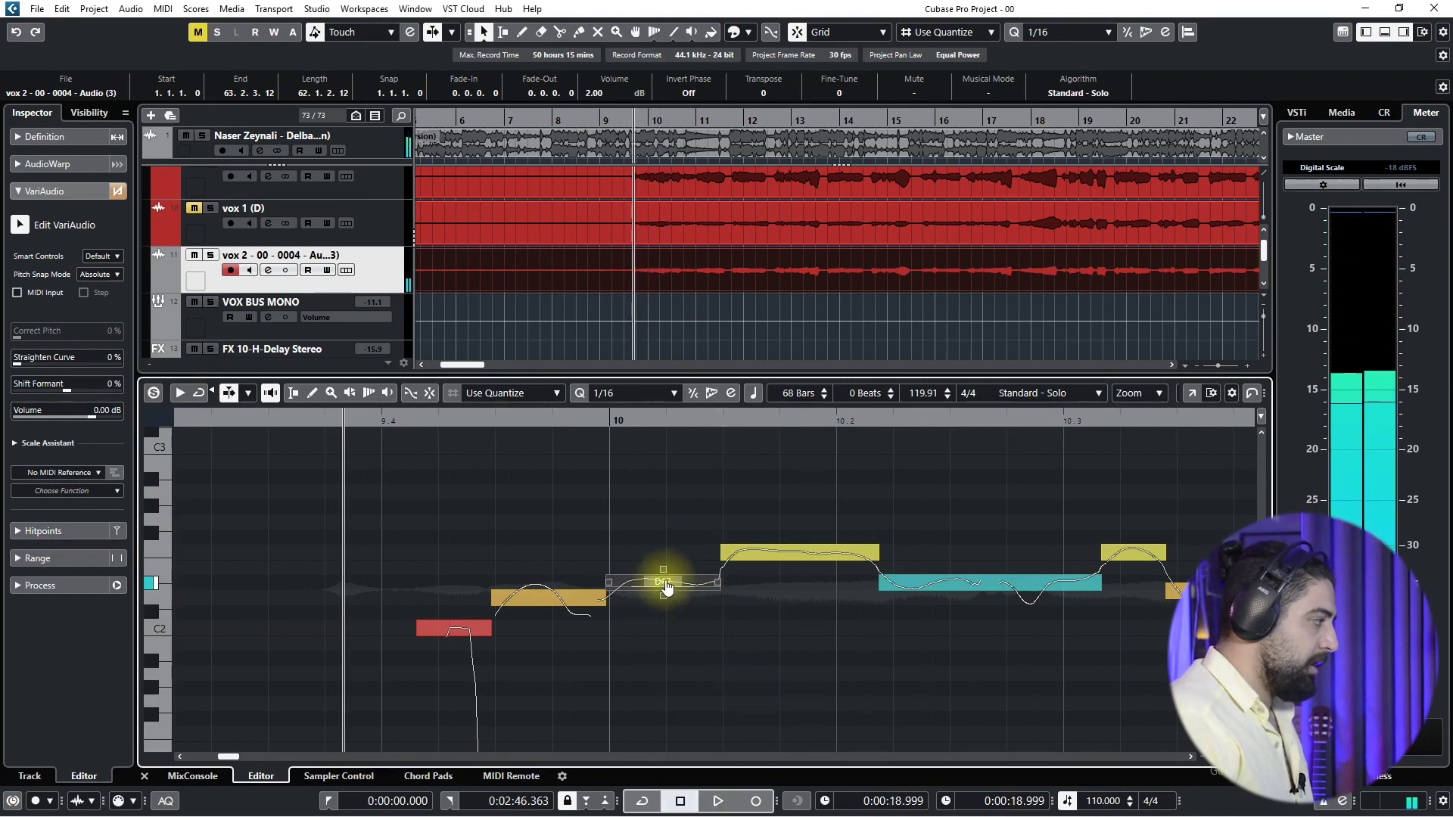
# Play the vocal from about 9.3 through bar 10 to check the corrected notes in context.
pyautogui.scroll(-3, 703, 606)
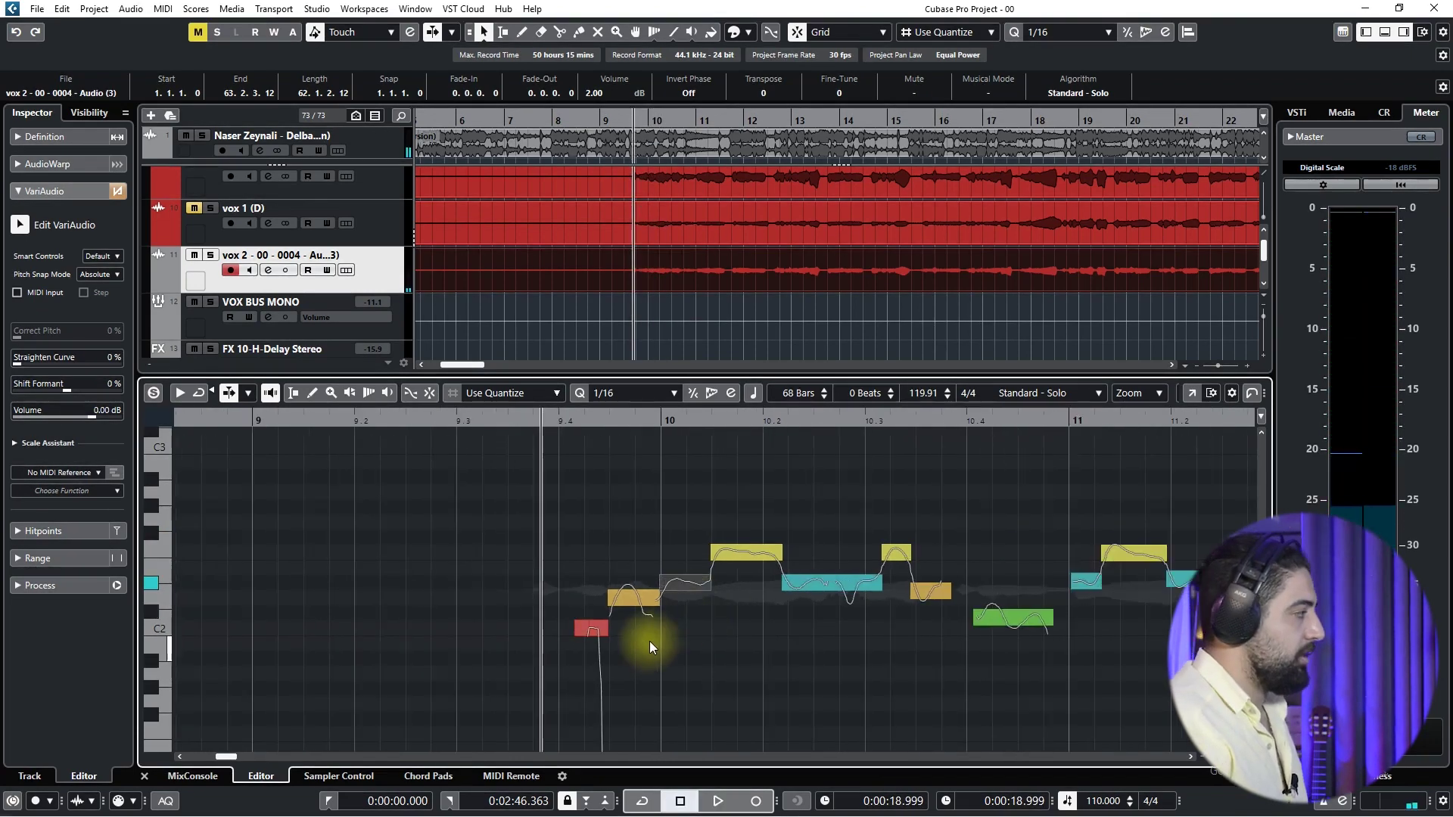
pyautogui.click(475, 421)
pyautogui.scroll(3, 727, 653)
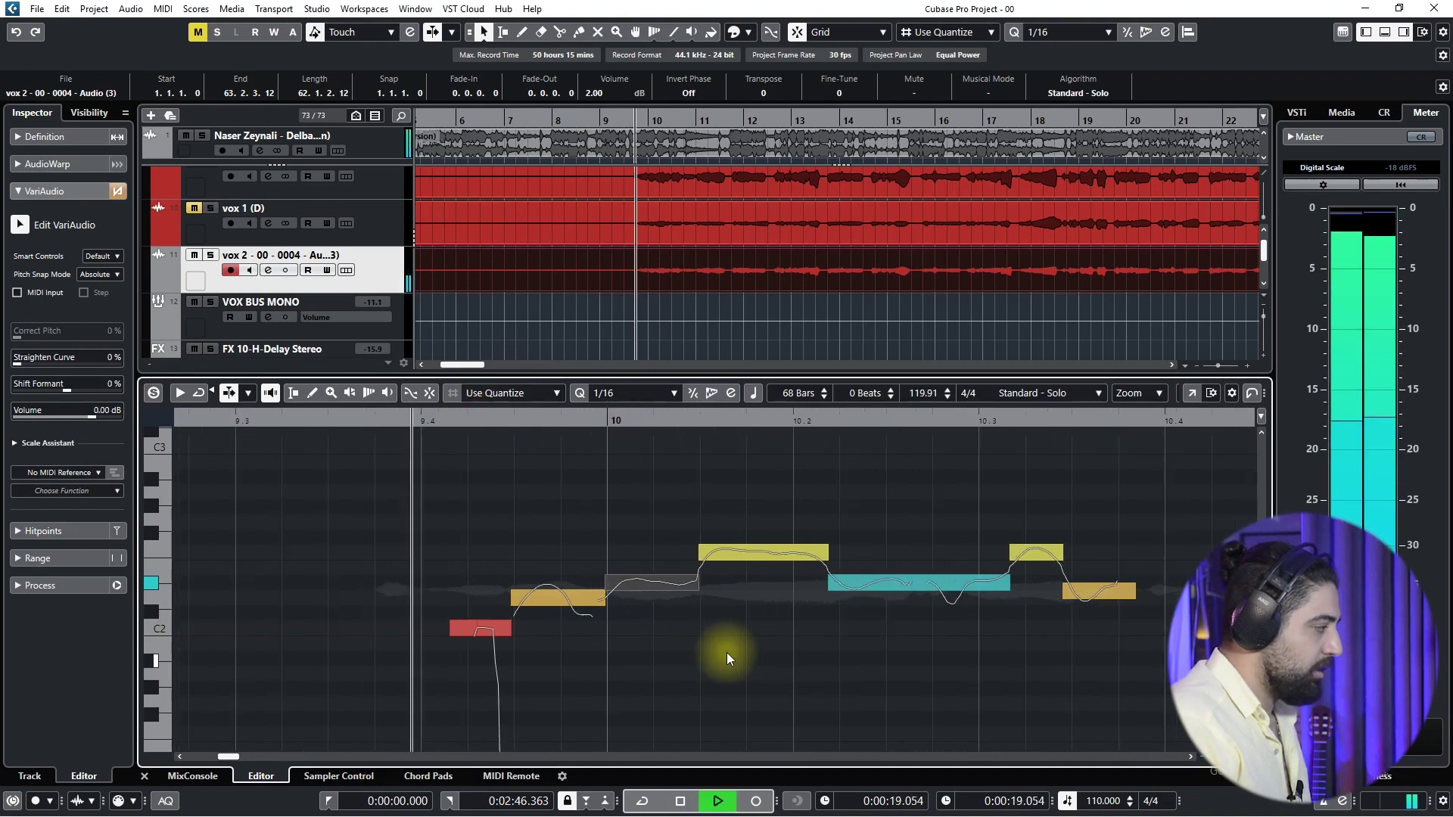
pyautogui.scroll(-2, 732, 648)
pyautogui.hscroll(4, 799, 642)
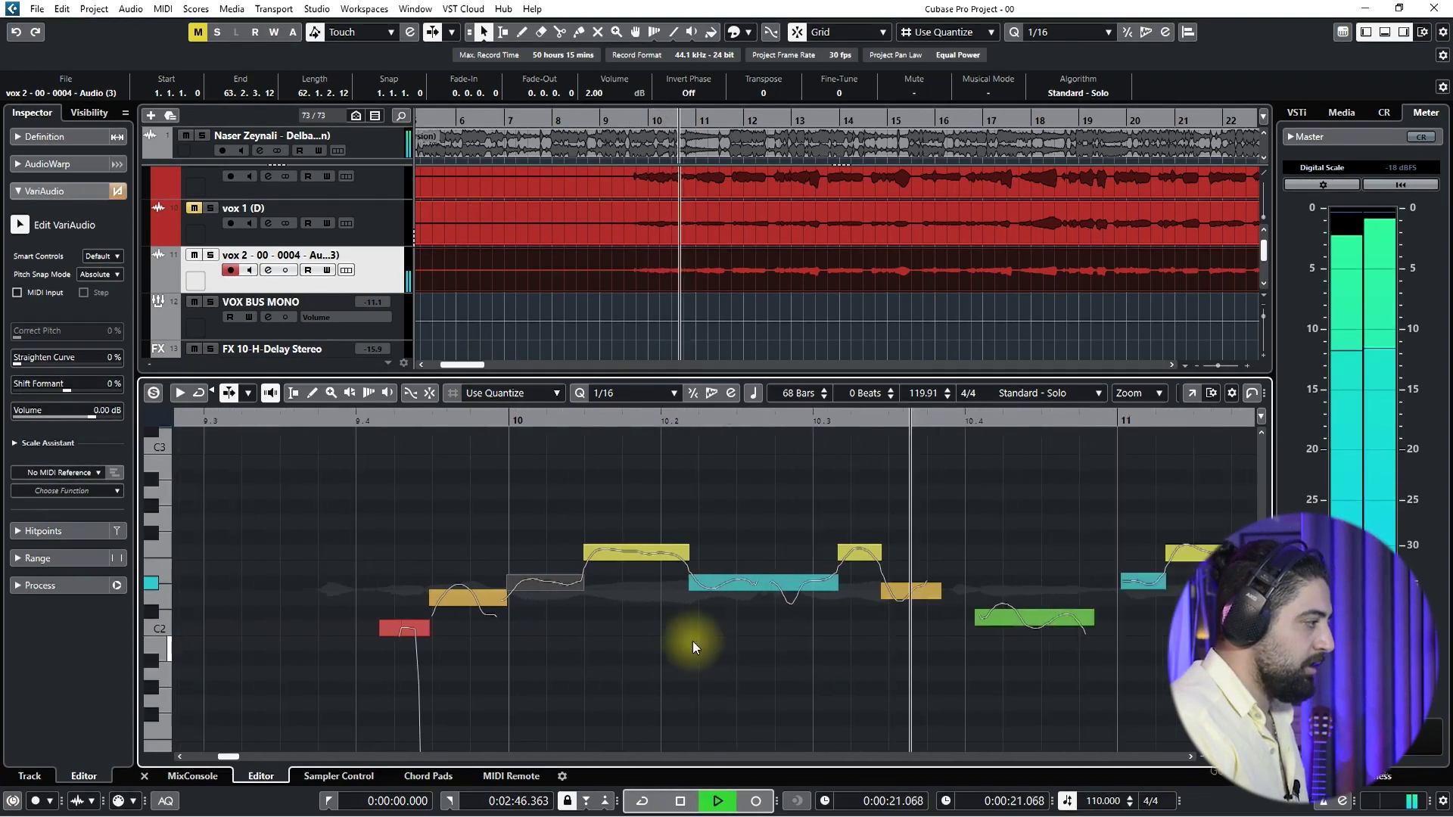
pyautogui.press('space')
# Lower the short note segment between 10.3 and 10.4 to C2 and play the phrase back.
pyautogui.click(585, 421)
pyautogui.click(687, 554)
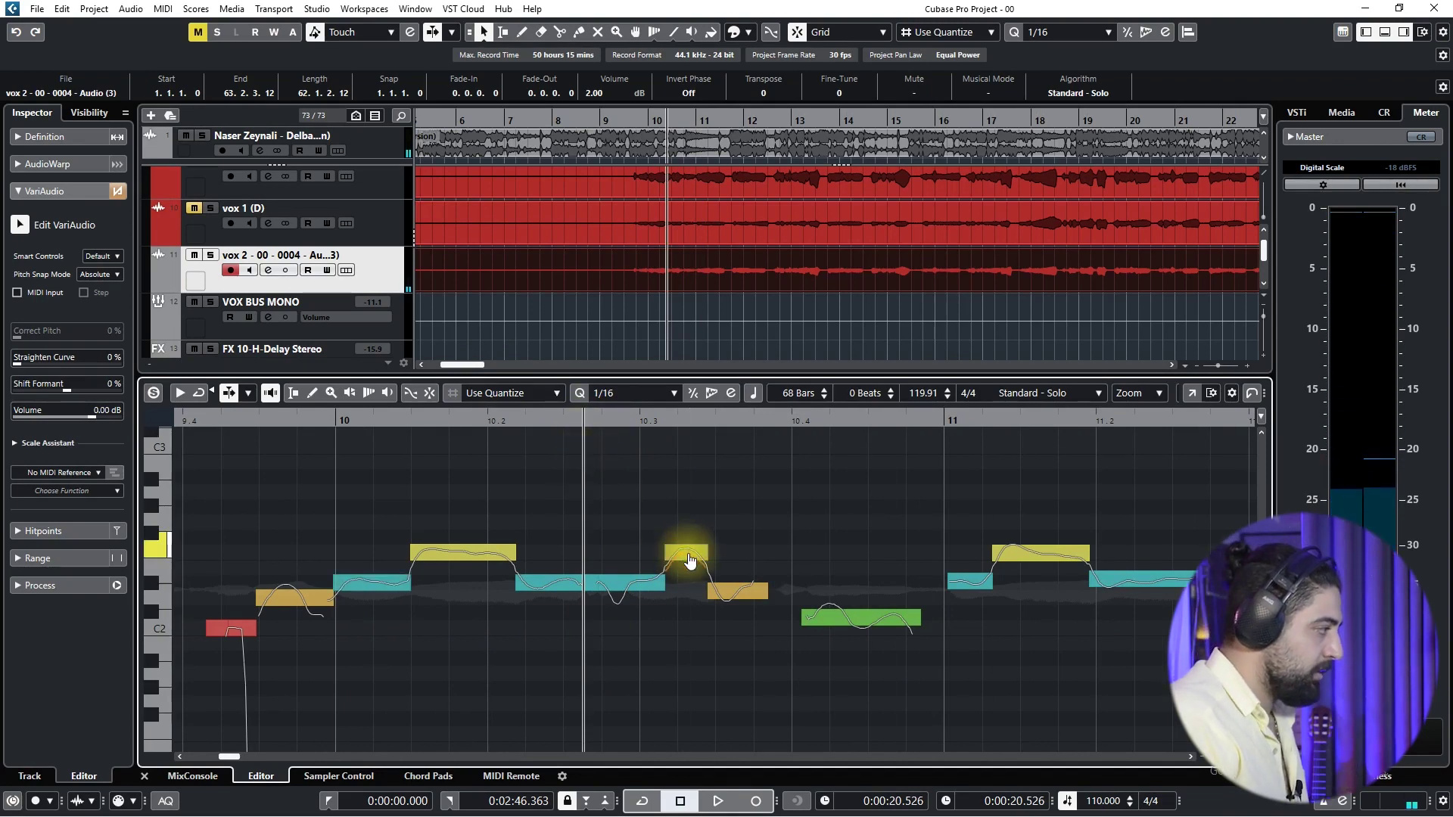
pyautogui.click(731, 592)
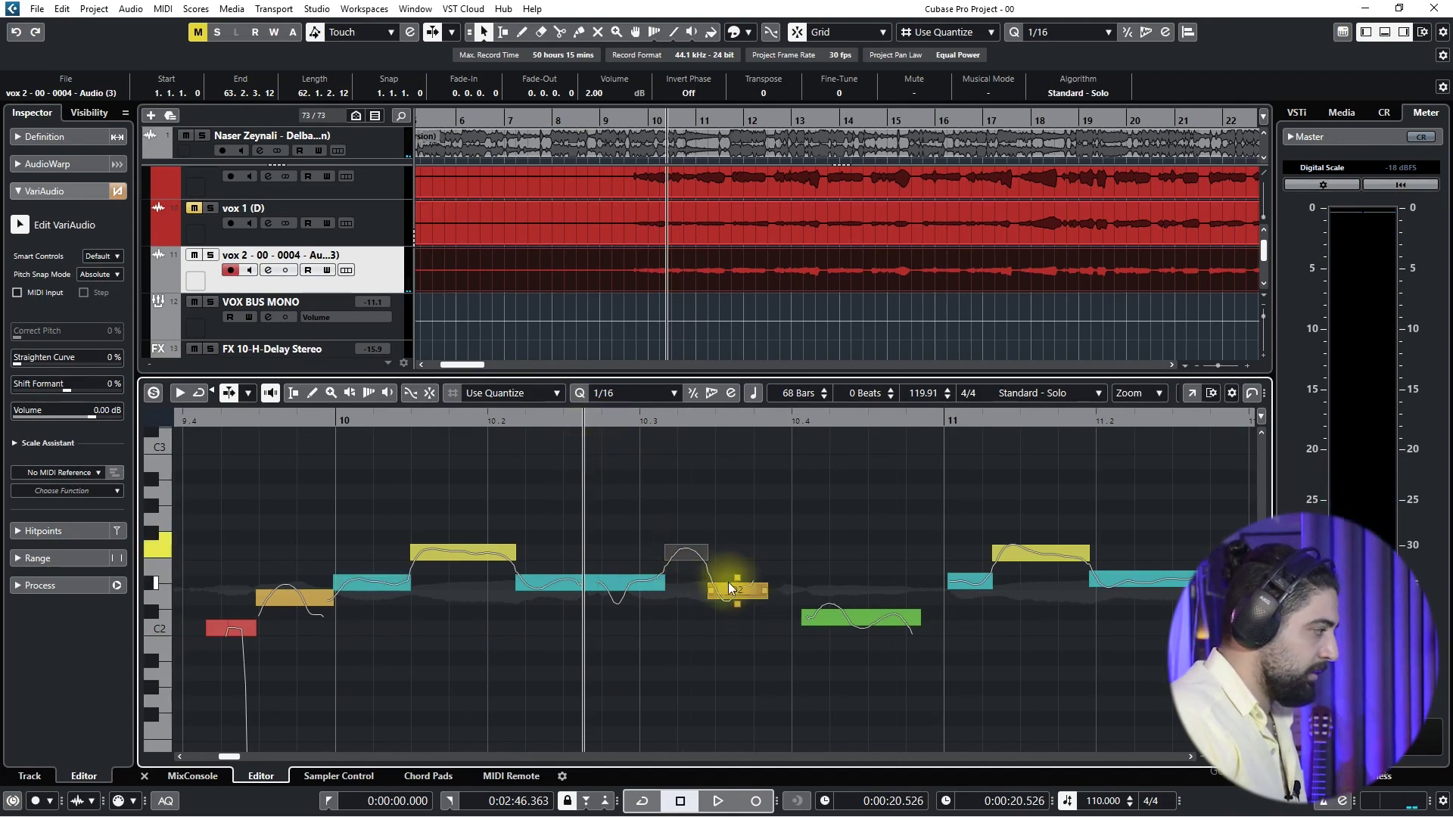
pyautogui.moveTo(735, 605); pyautogui.dragTo(735, 644)
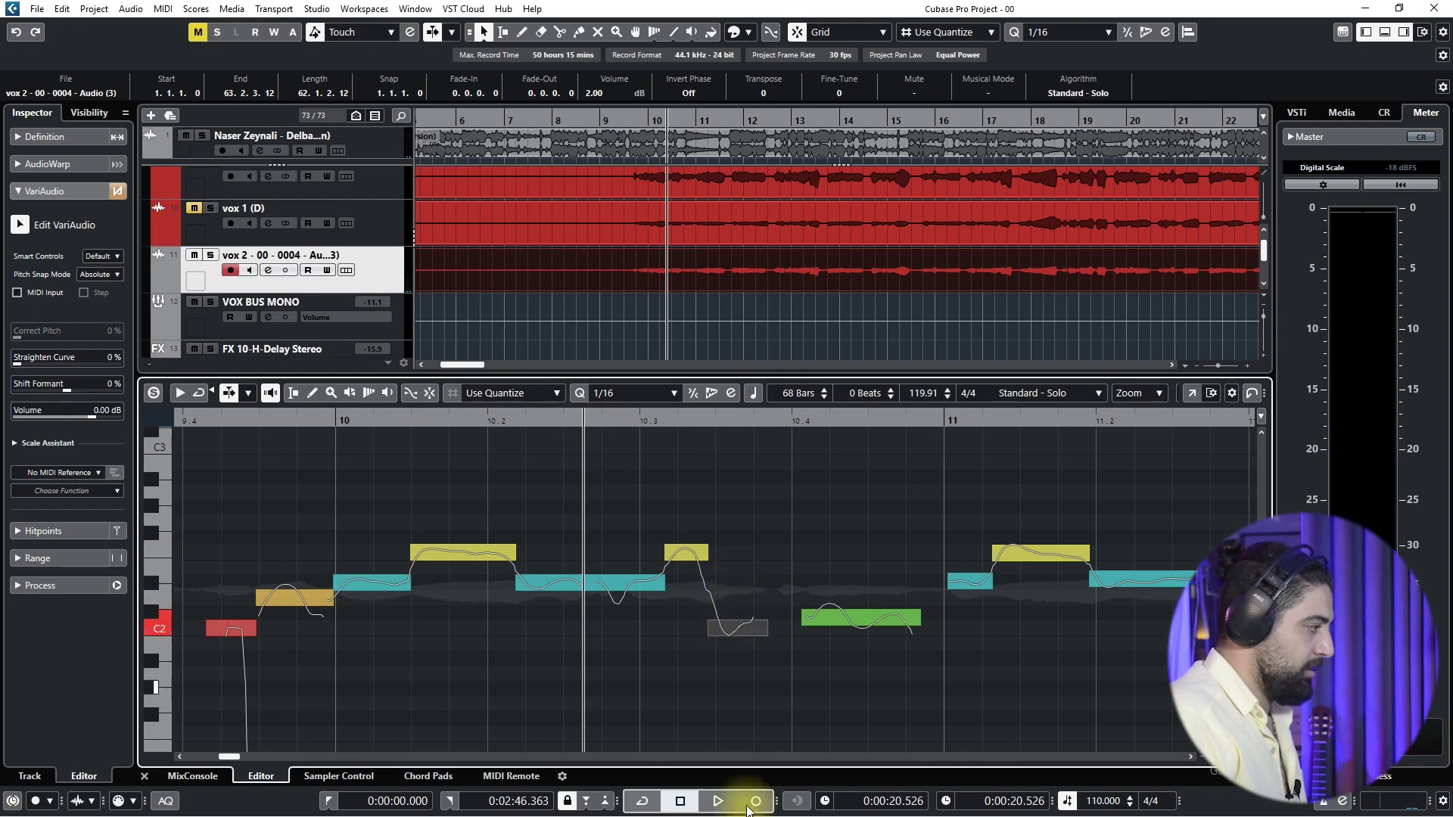
pyautogui.click(748, 639)
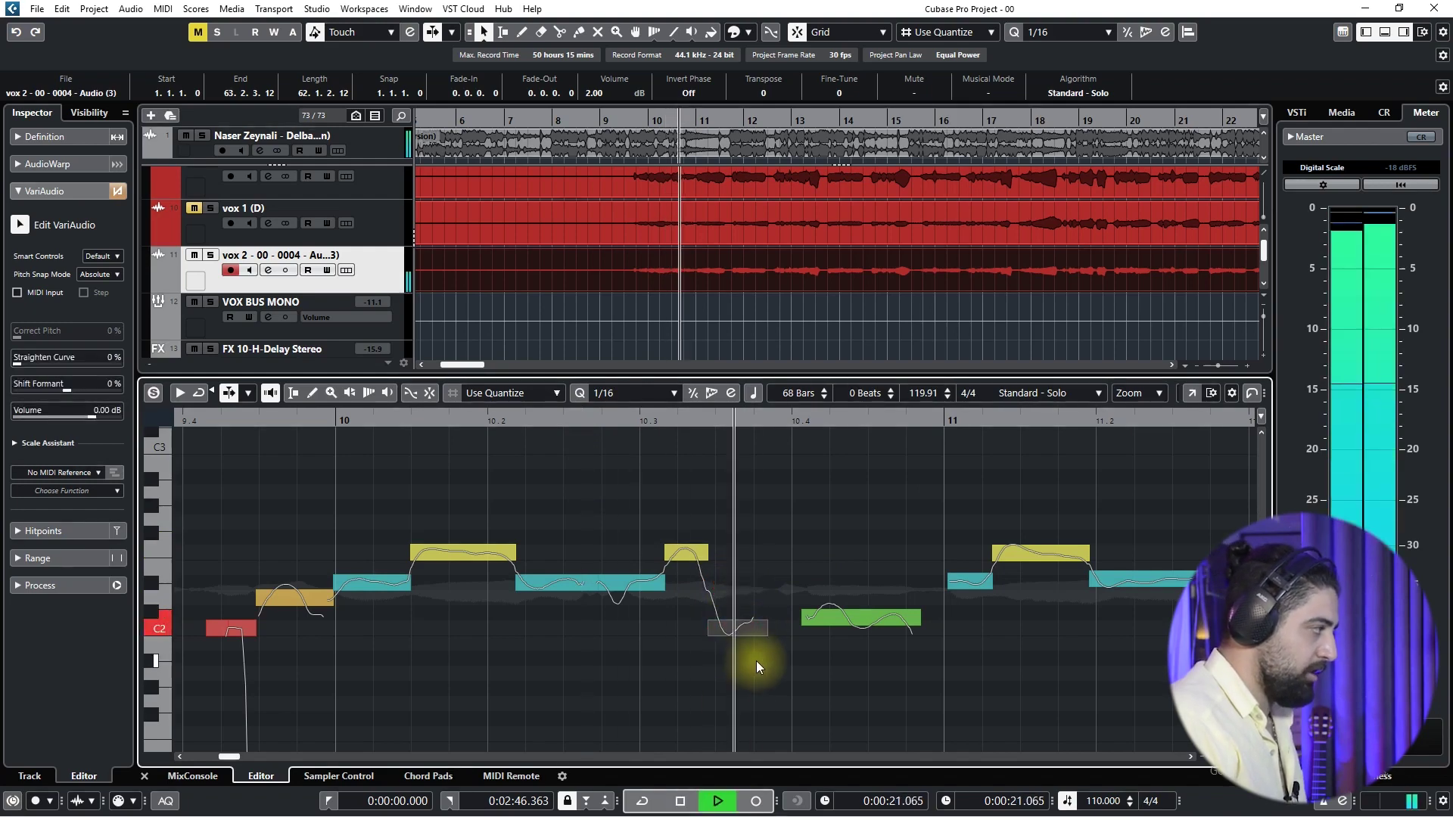
pyautogui.click(519, 423)
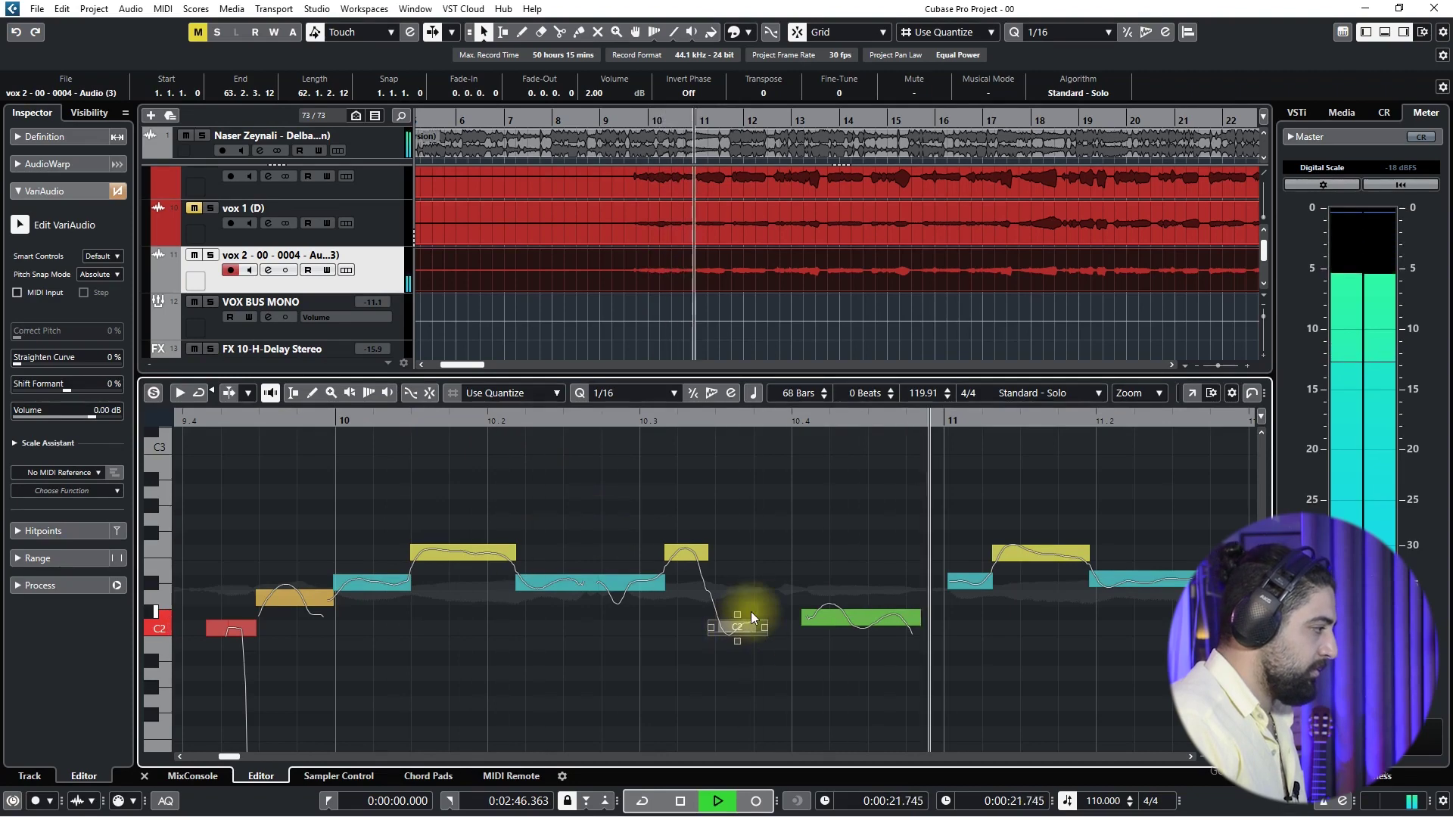
pyautogui.press('space')
# Snap the note segment just after 10.4 to C2, auditioning it in the phrase.
pyautogui.moveTo(814, 618); pyautogui.dragTo(815, 628)
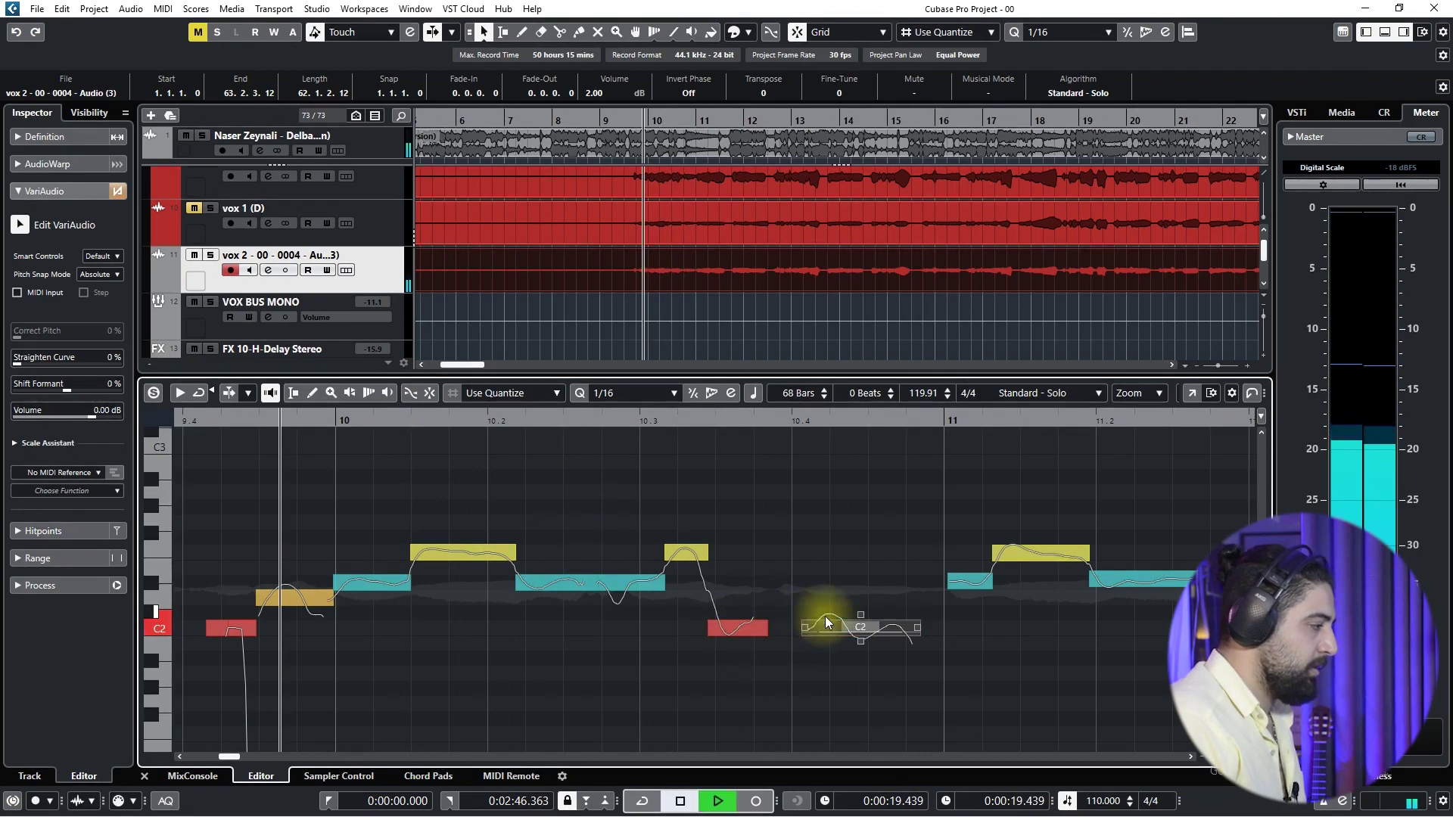
pyautogui.press('space')
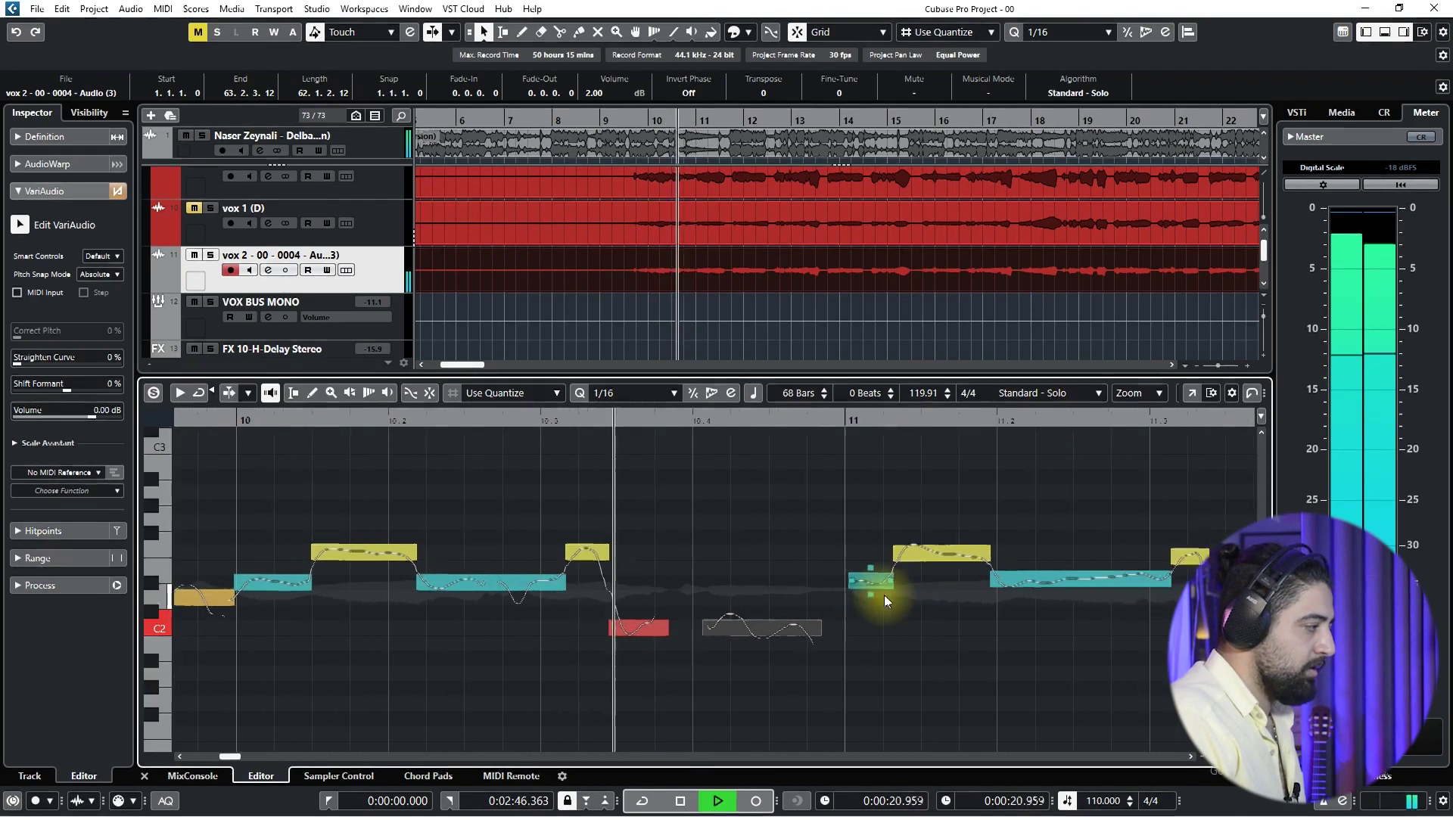
pyautogui.press('space')
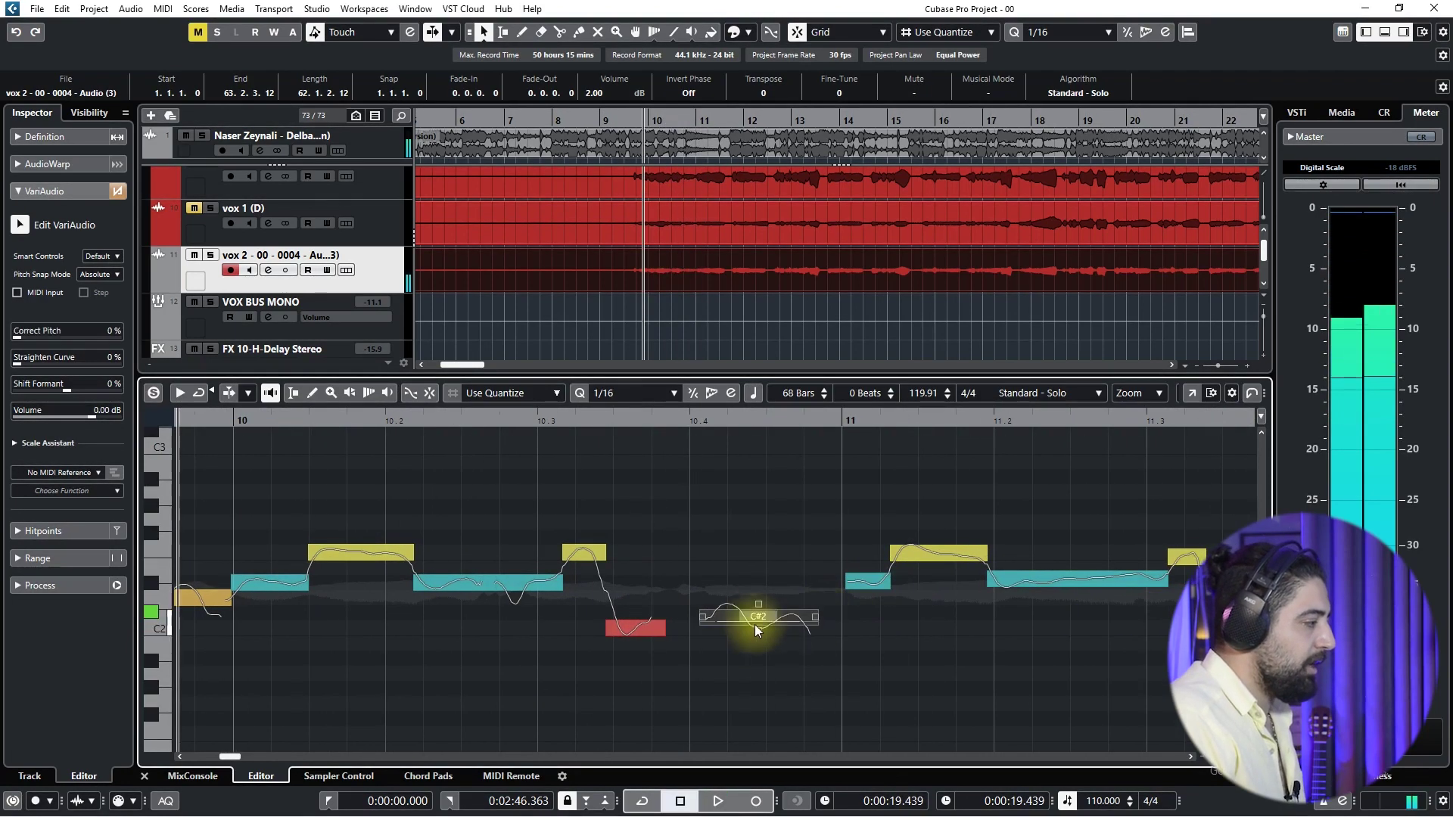
pyautogui.click(754, 629)
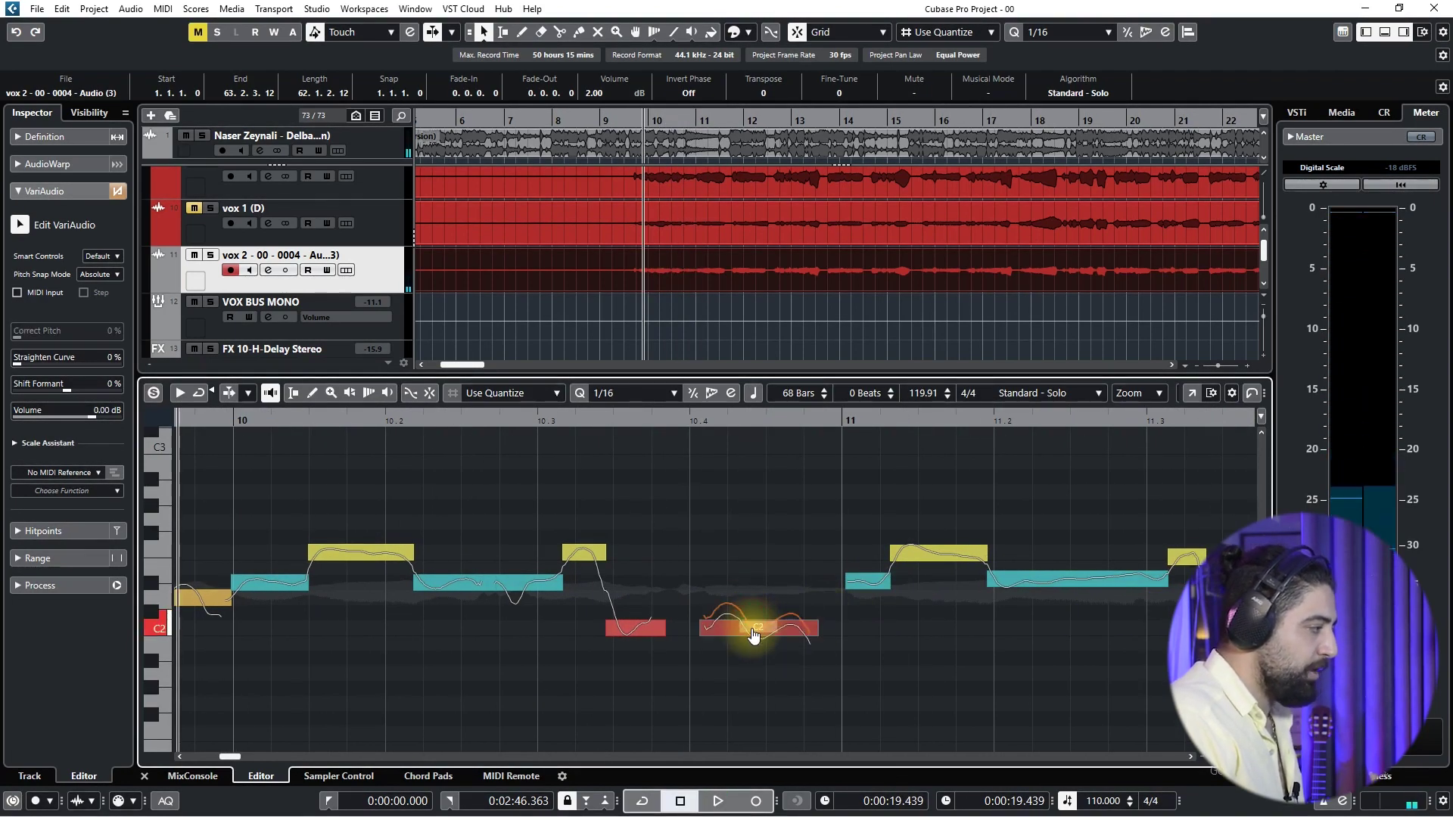
# Snap the four note segments from the start of bar 11 to D#2, F2, D#2 and F2.
pyautogui.click(868, 581)
pyautogui.click(909, 559)
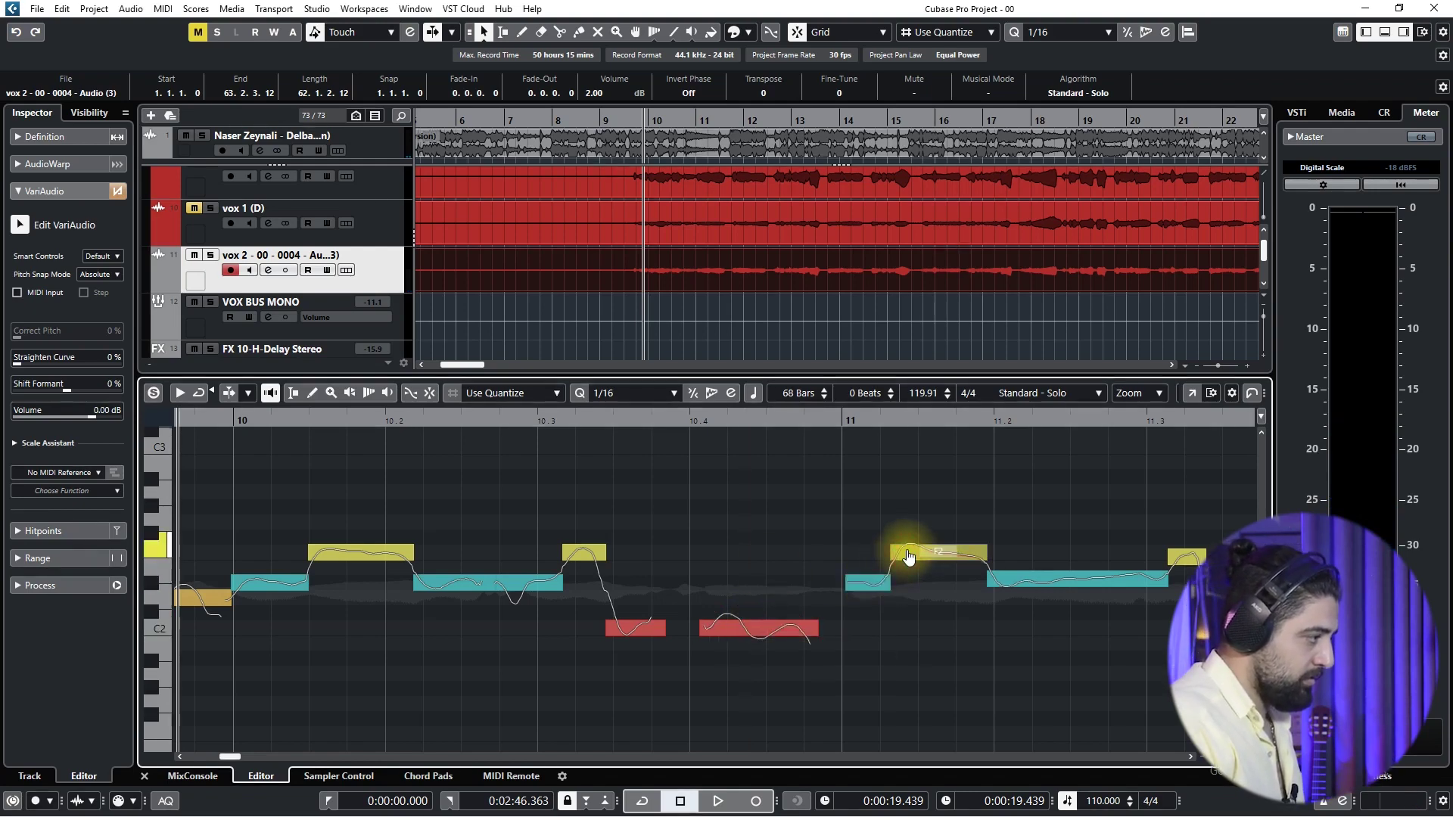
pyautogui.click(1016, 582)
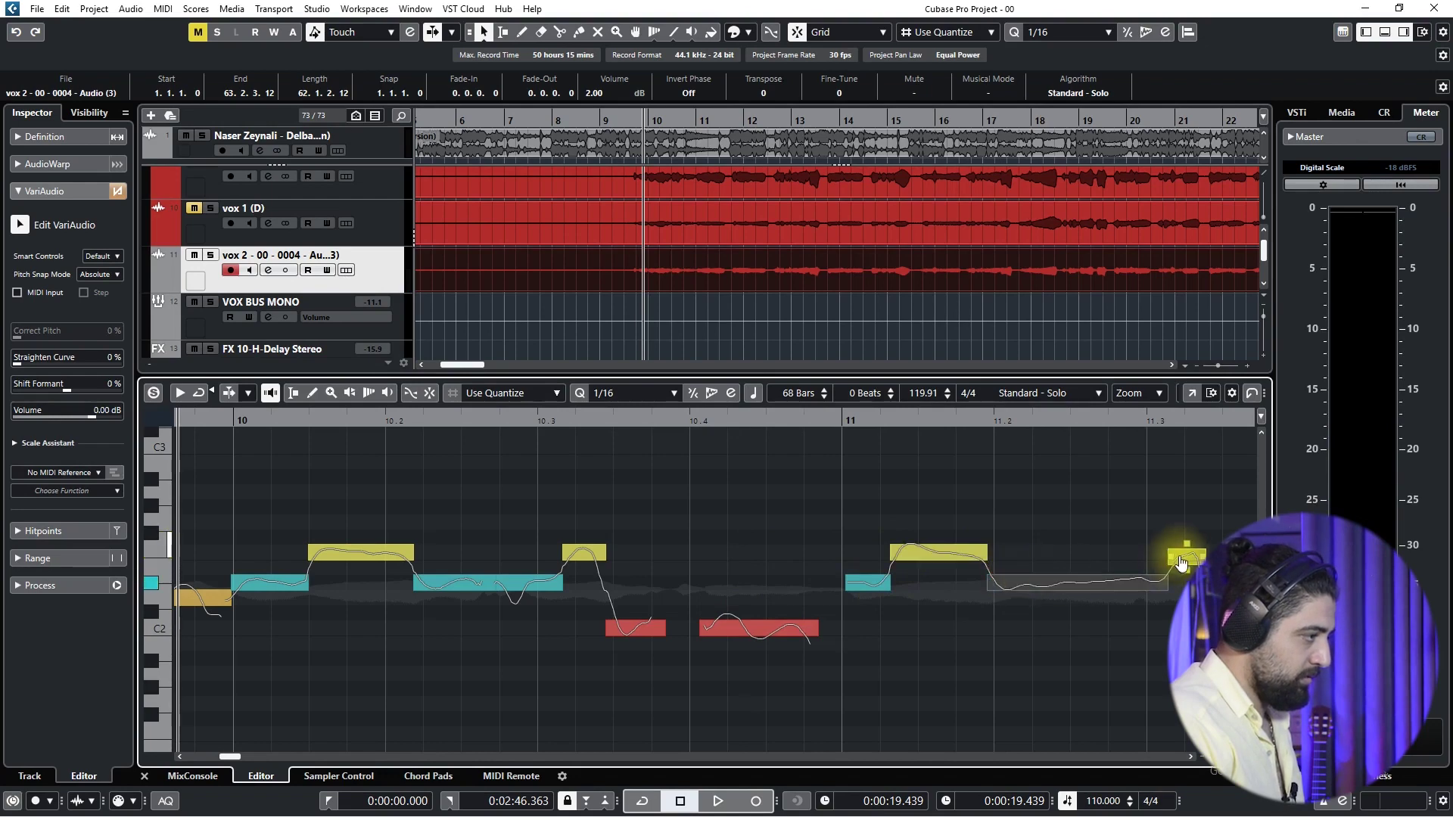
pyautogui.click(1185, 558)
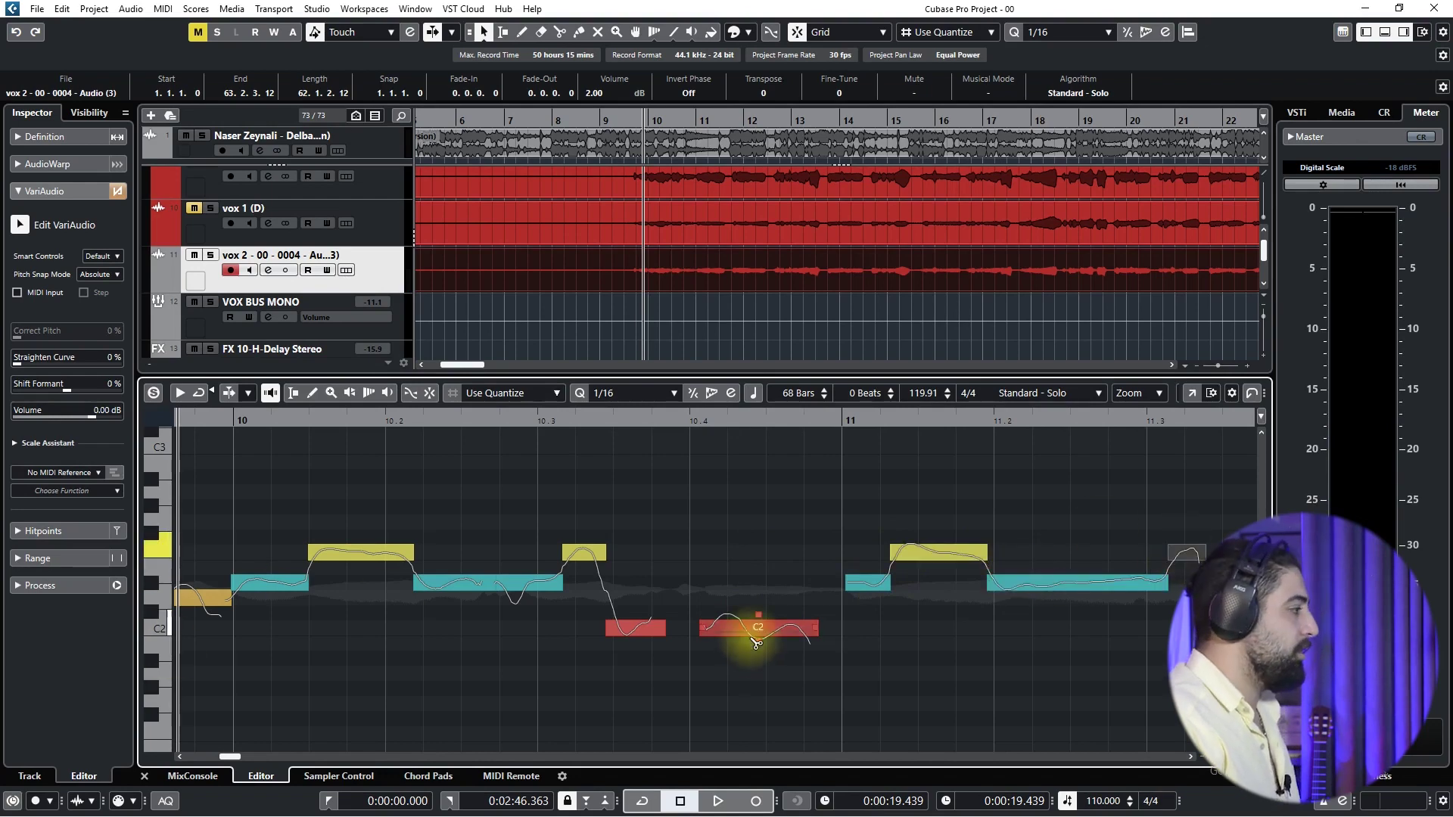
# Play the vocal from bar 10 through bar 11 to check the corrected notes.
pyautogui.hscroll(1, 492, 467)
pyautogui.click(418, 422)
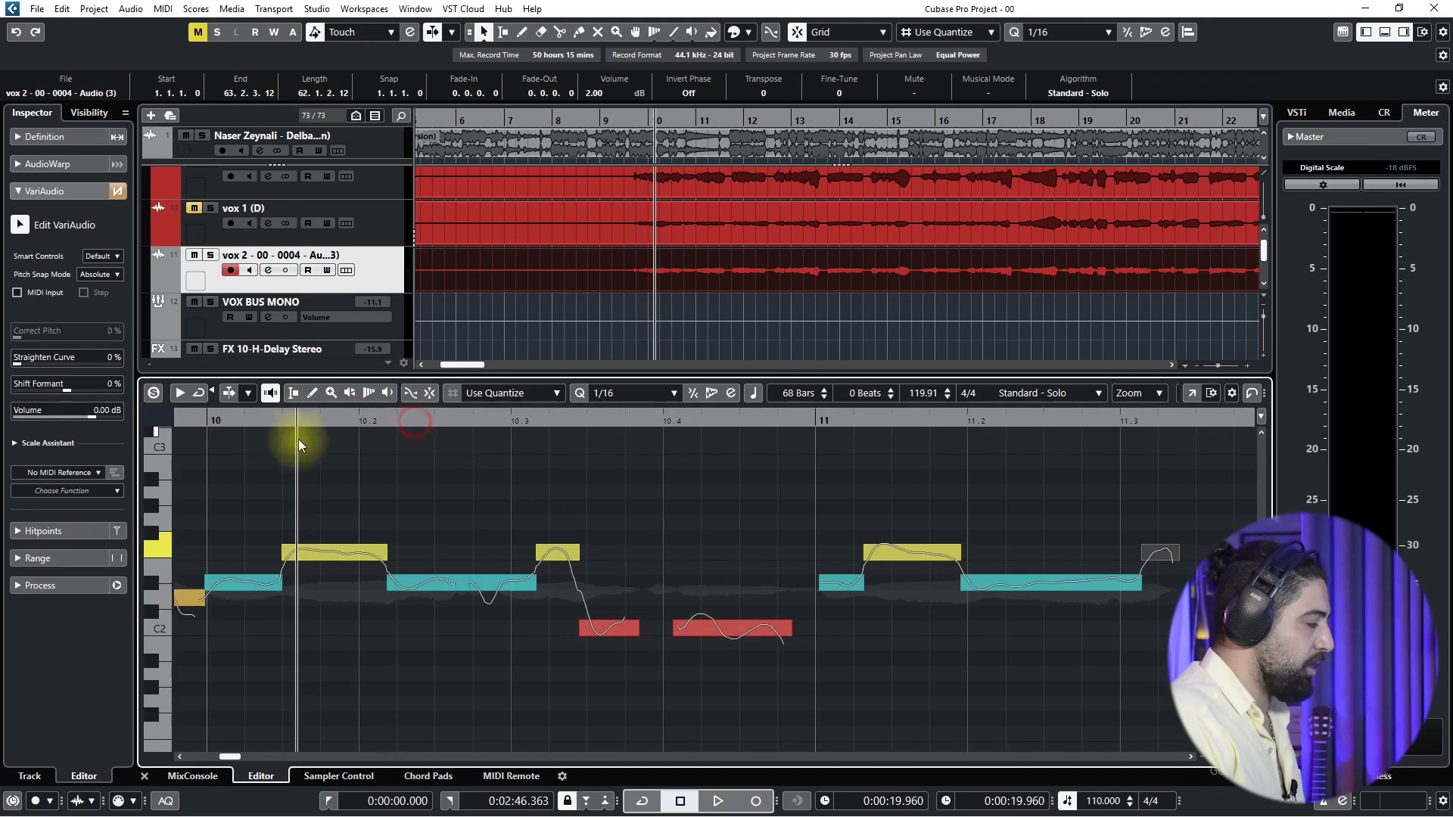
pyautogui.press('space')
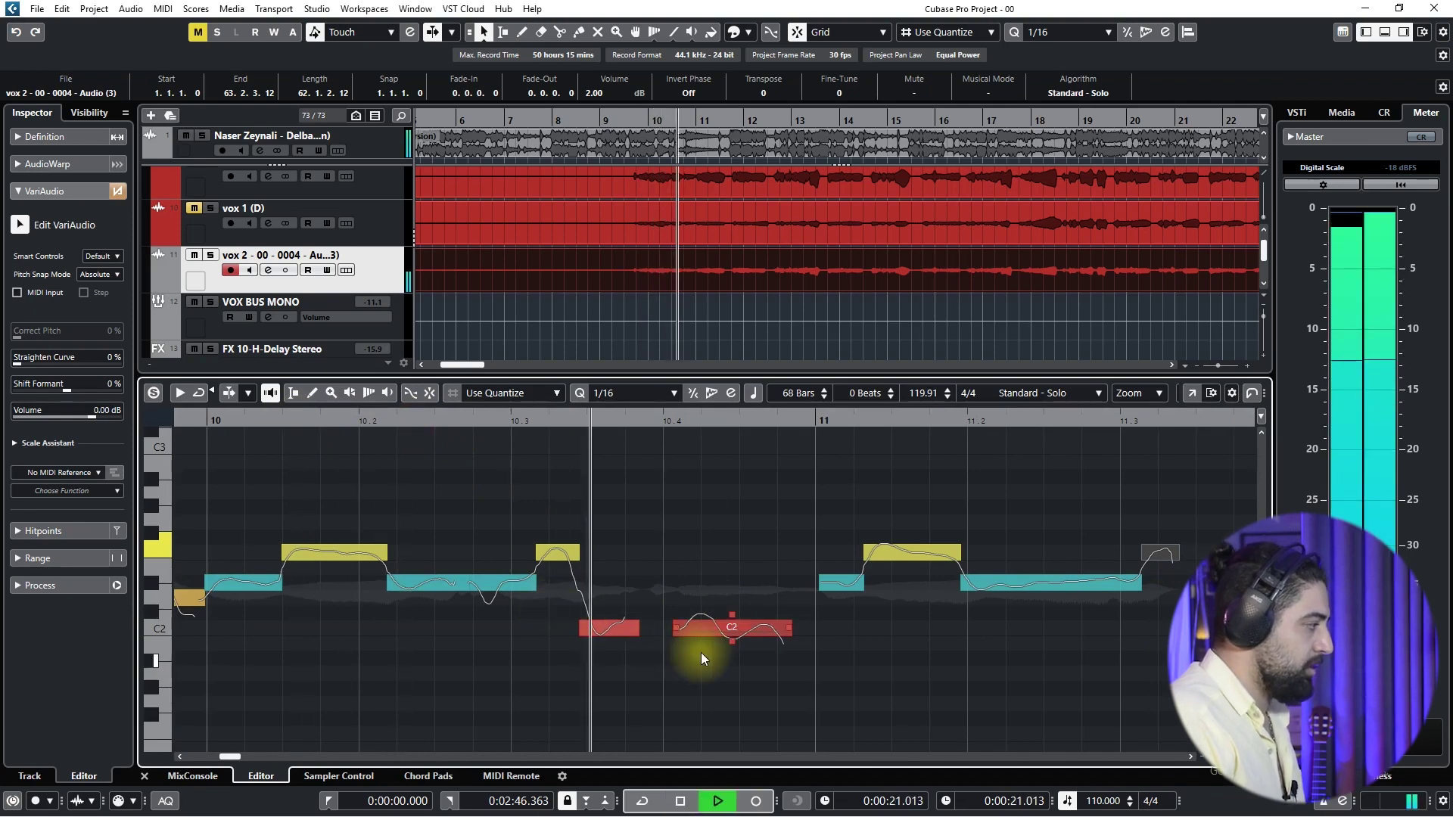
pyautogui.scroll(-2, 883, 642)
pyautogui.hscroll(10, 660, 704)
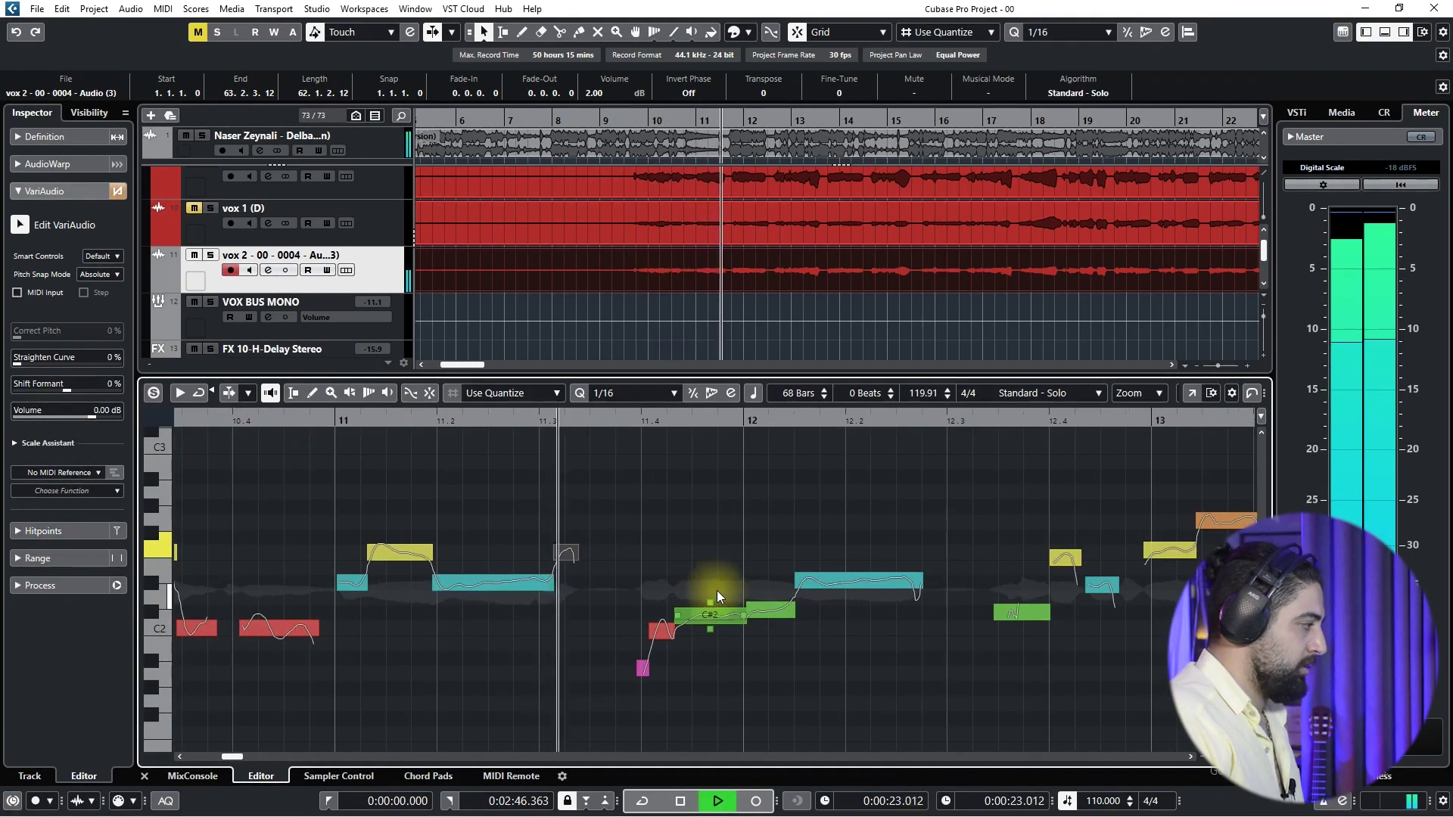
# Snap the short segment just after 11.4 to C2 and lower the segment following it to C2.
pyautogui.scroll(2, 606, 617)
pyautogui.click(401, 418)
pyautogui.press('space')
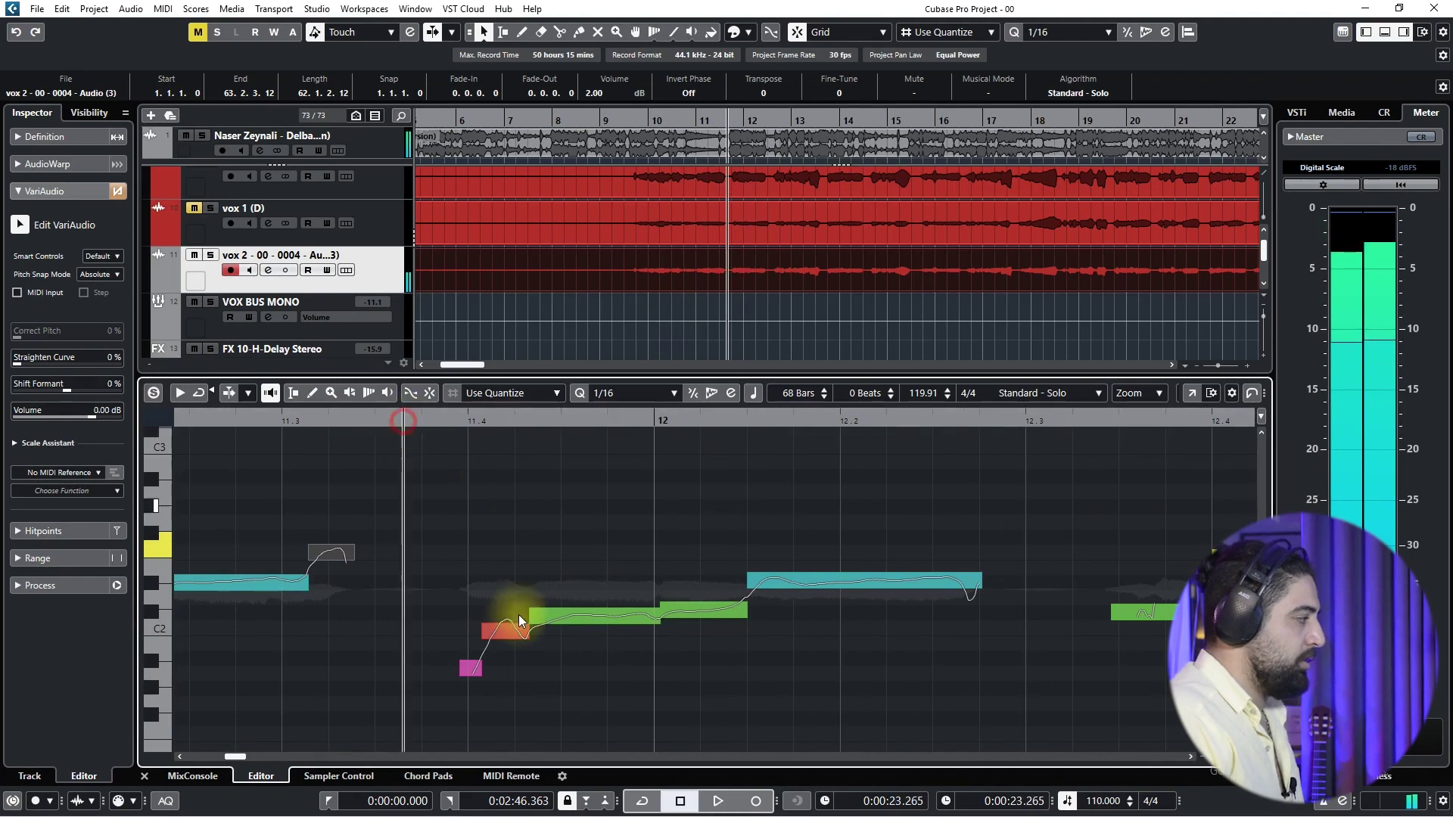
pyautogui.click(500, 632)
pyautogui.click(560, 625)
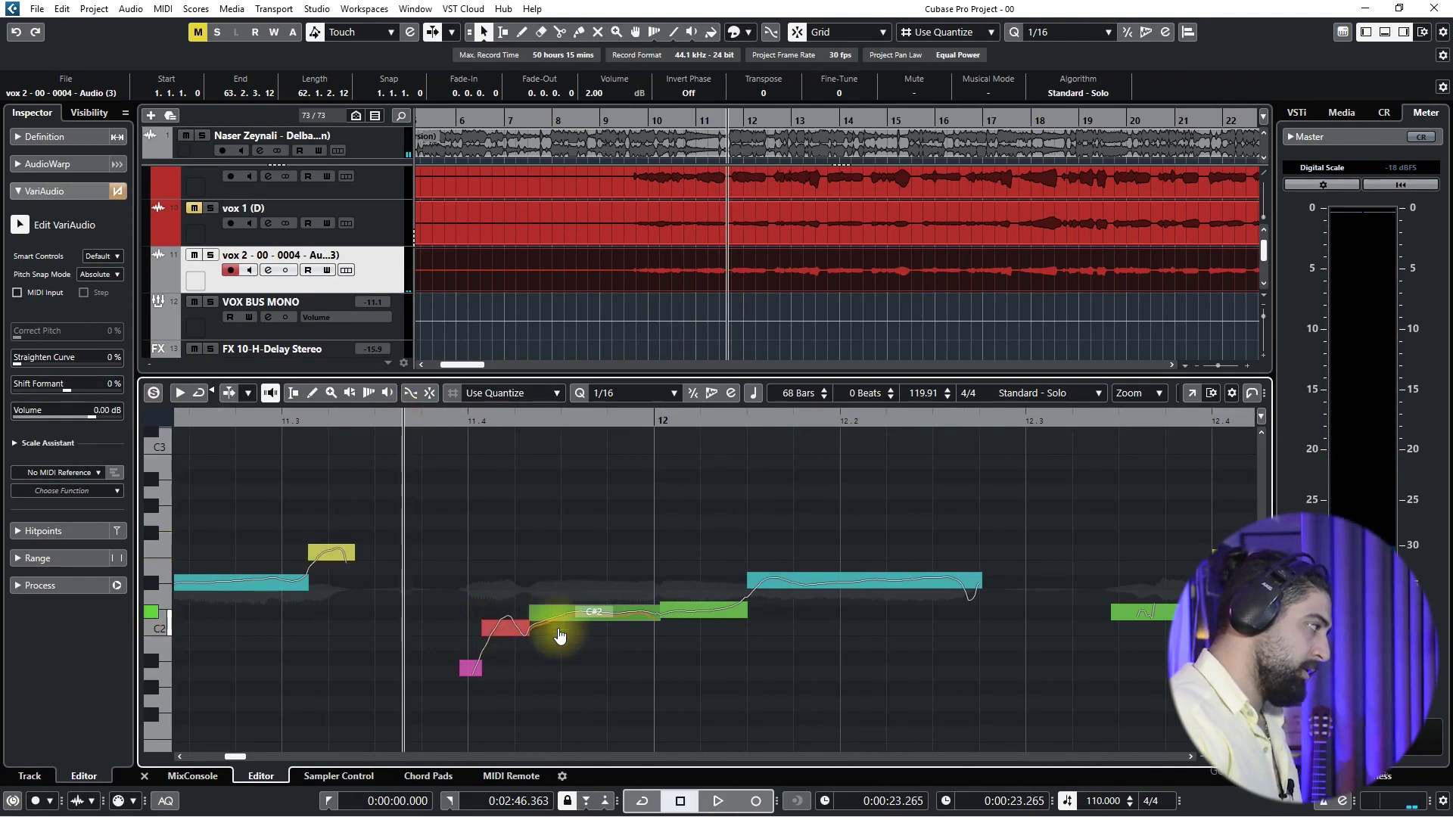
pyautogui.moveTo(560, 633); pyautogui.dragTo(561, 638)
# Raise the first segment of bar 12 to D#2, snap the long segment after it to D#2, and listen.
pyautogui.click(697, 626)
pyautogui.moveTo(703, 618); pyautogui.dragTo(697, 589)
pyautogui.click(760, 584)
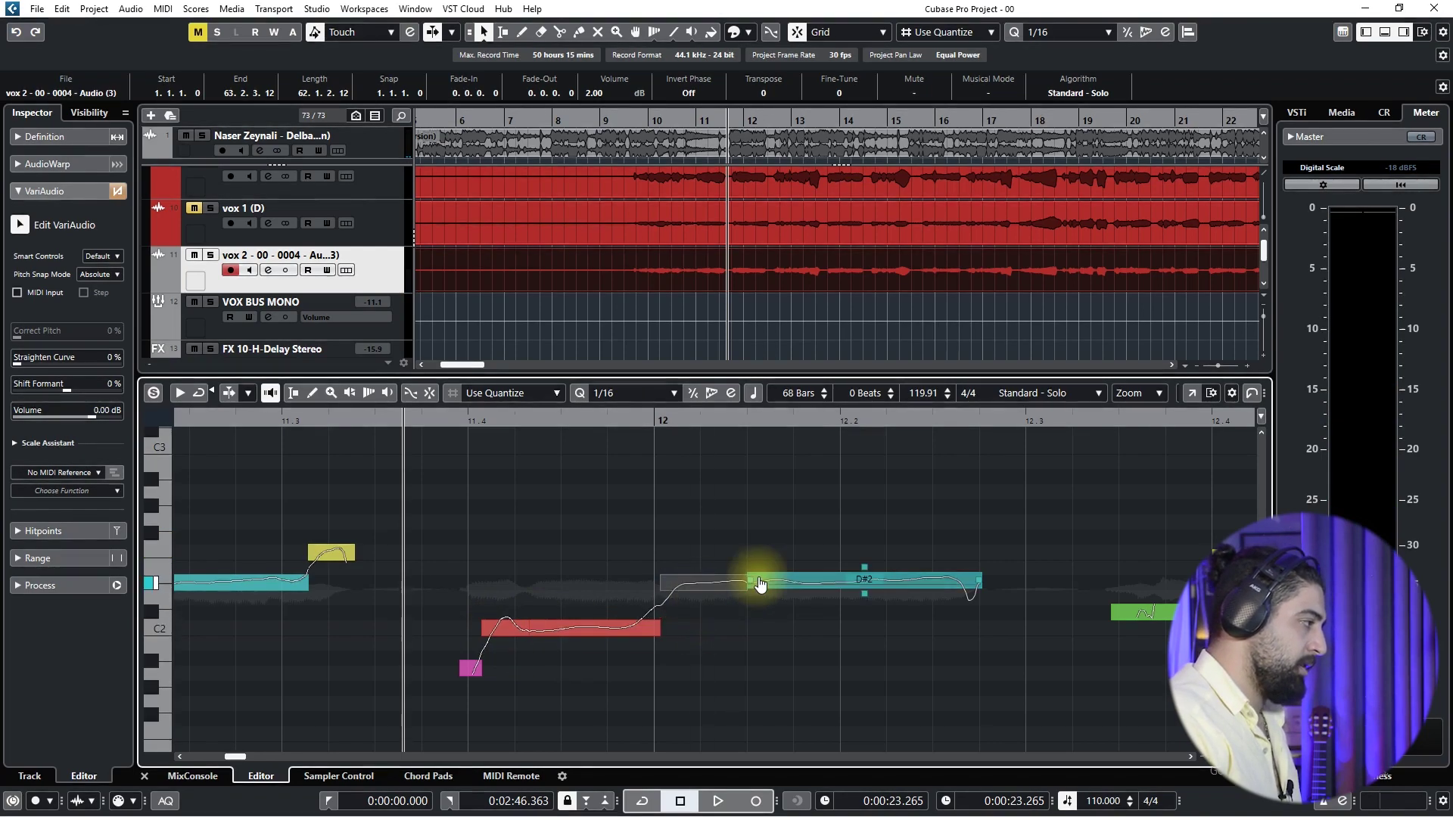
pyautogui.press('space')
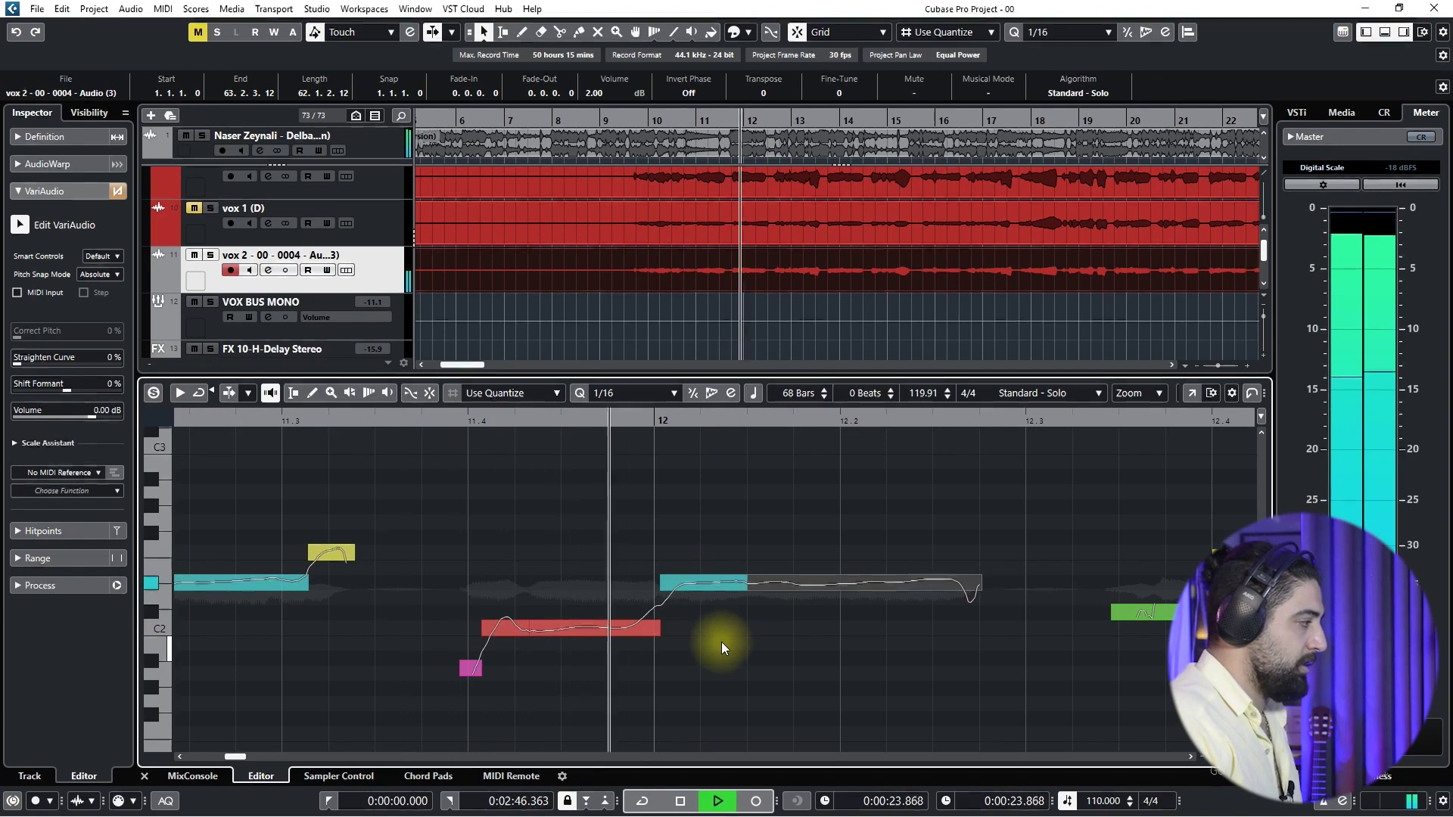
pyautogui.press('space')
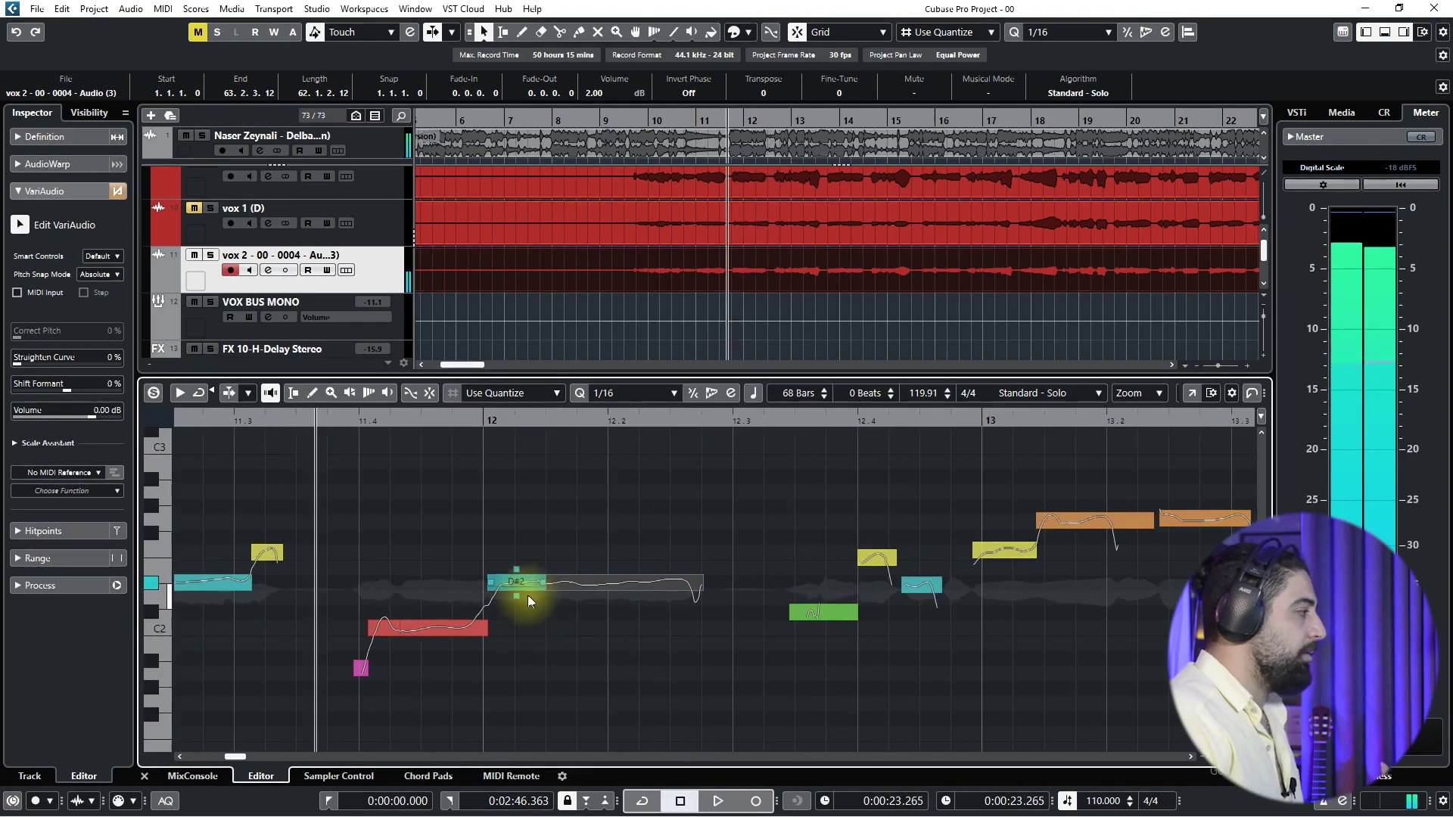
# Lower the first segment of bar 12 to C#2, play the phrase into bar 13, and return to 12.3.
pyautogui.moveTo(521, 590); pyautogui.dragTo(518, 614)
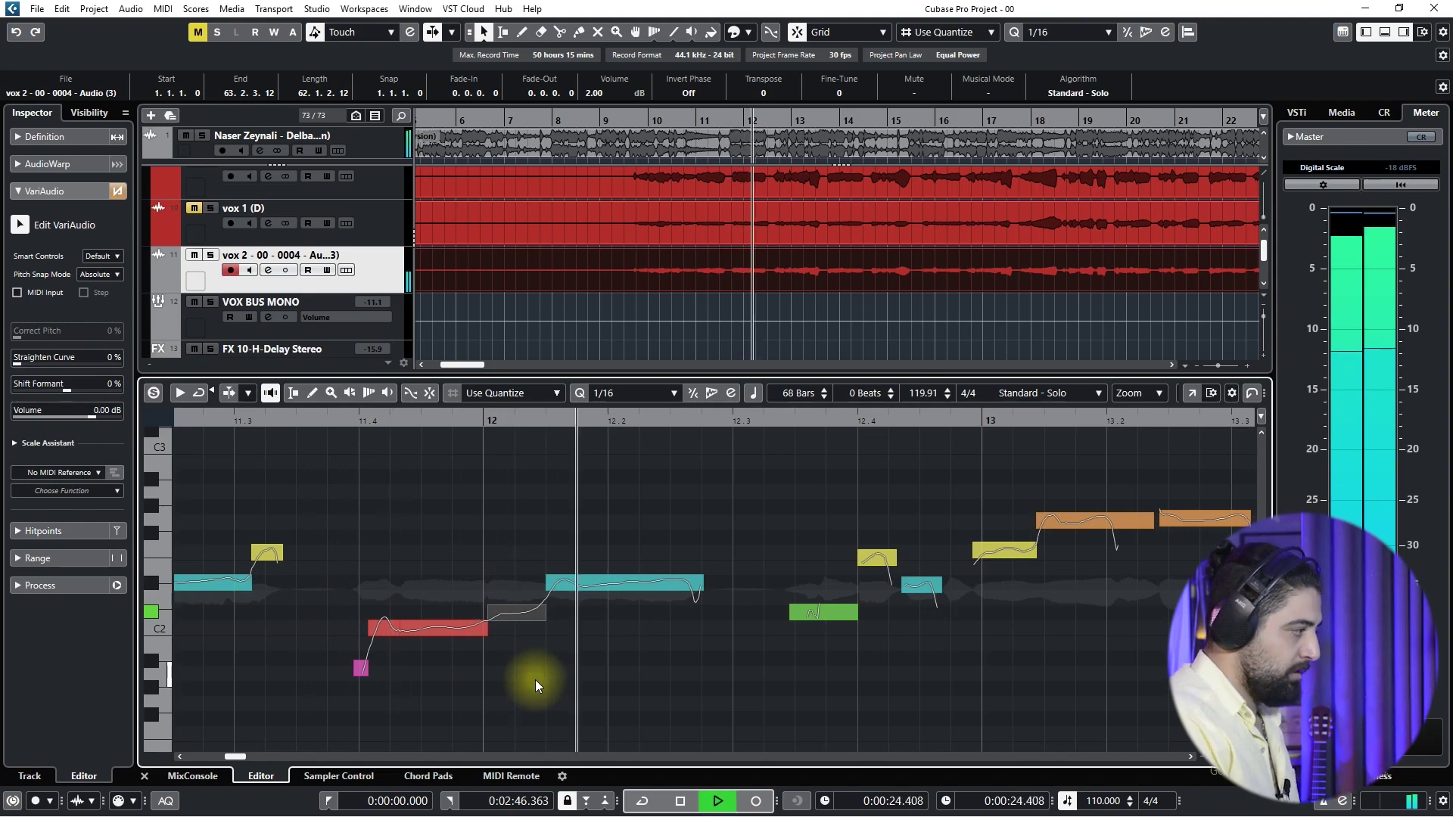
pyautogui.press('space')
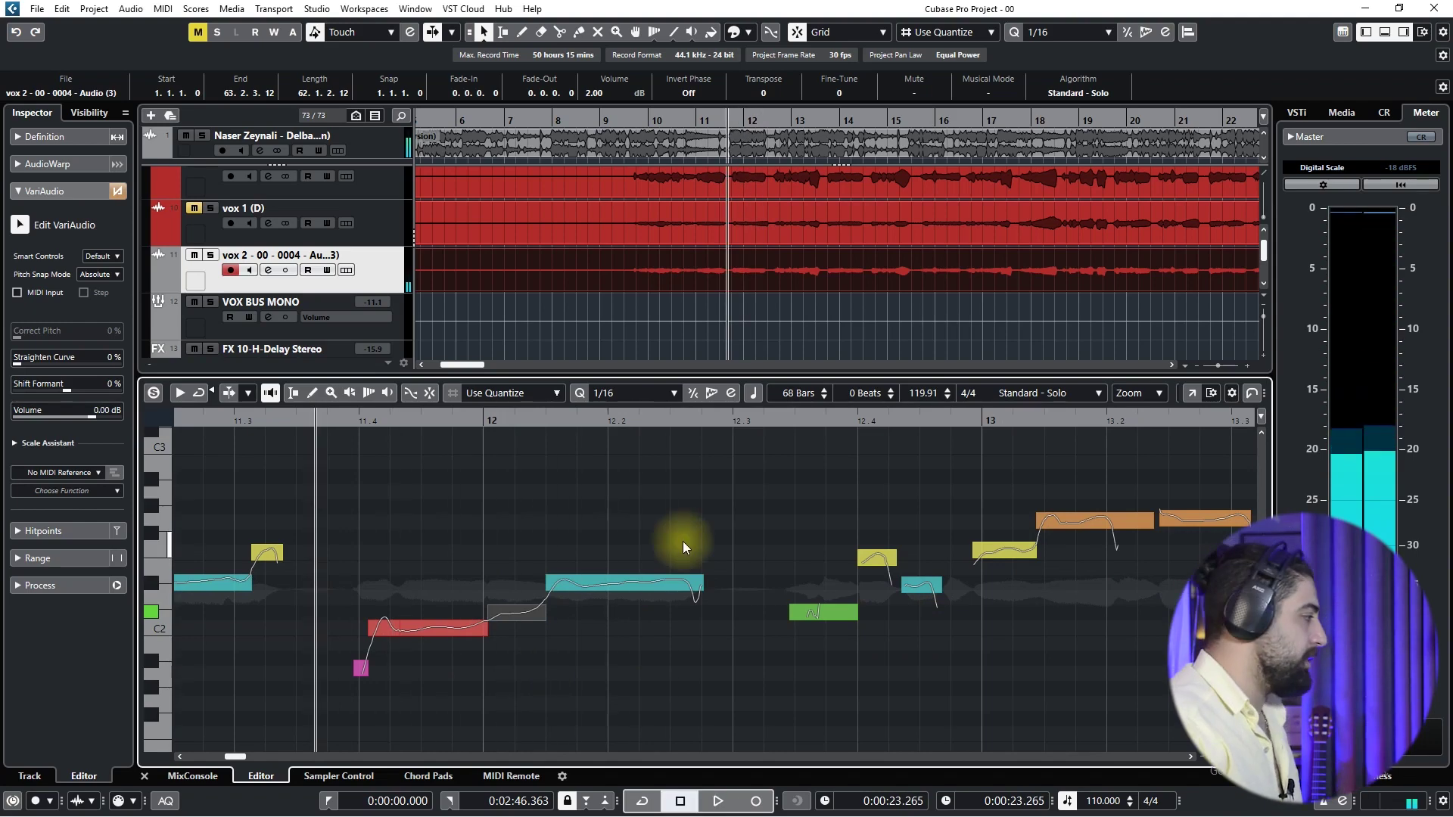
pyautogui.press('space')
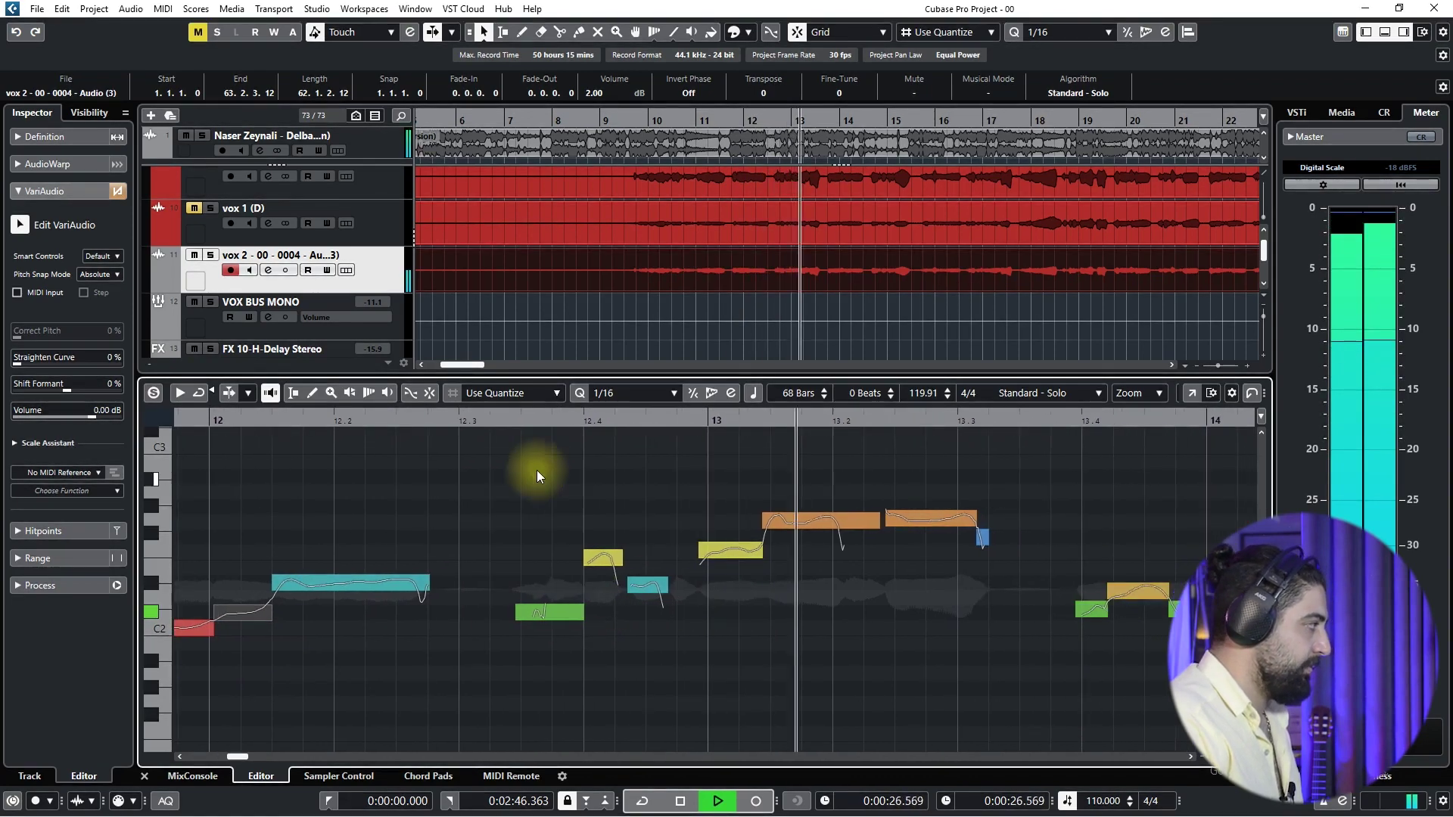
pyautogui.click(458, 419)
pyautogui.press('space')
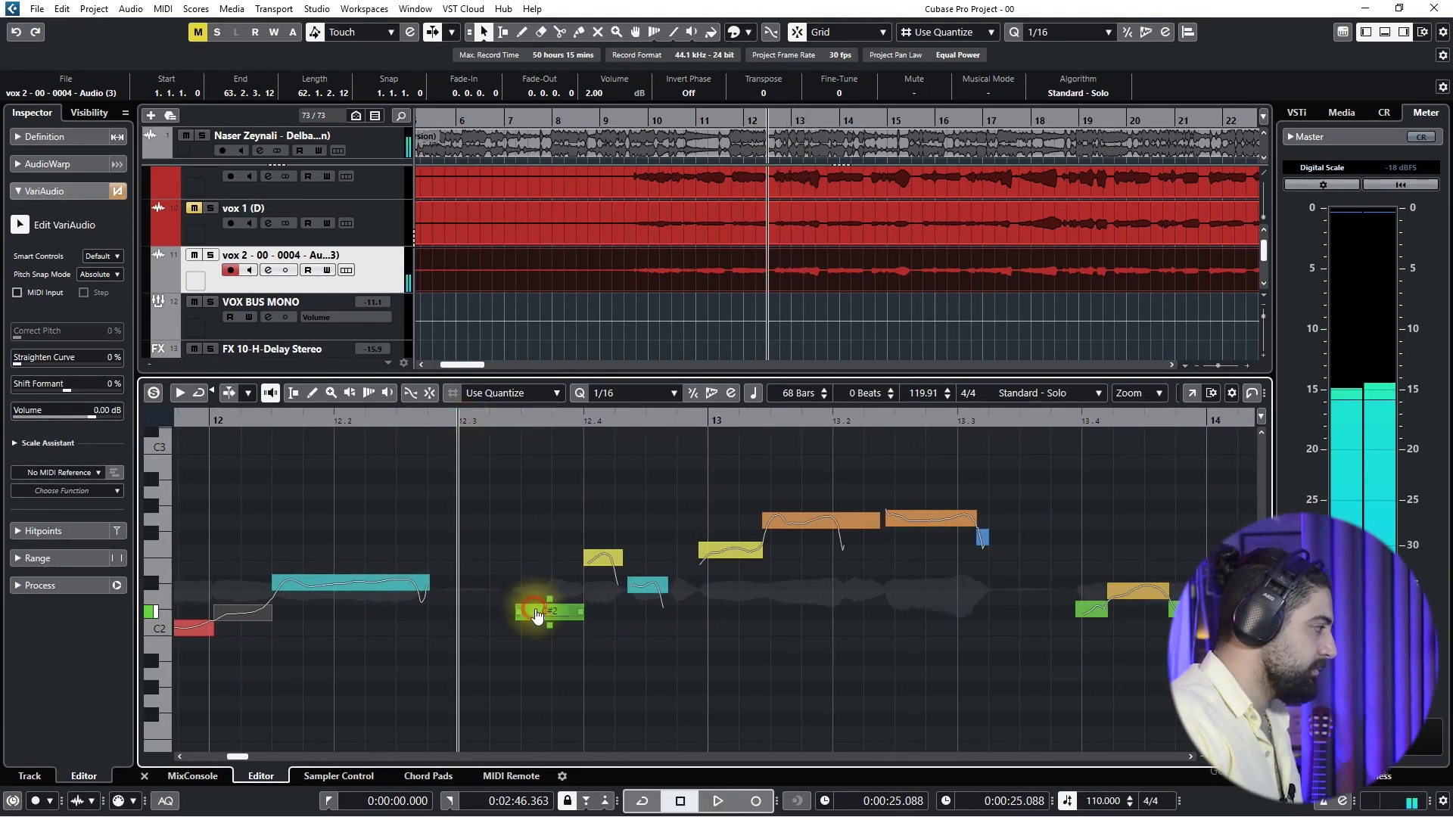
# Snap the six segments from just after 12.3 to 13.3 to C#2, F2, D#2, F2, G2 and G2, and listen.
pyautogui.moveTo(539, 614); pyautogui.dragTo(539, 613)
pyautogui.moveTo(602, 561); pyautogui.dragTo(607, 557)
pyautogui.click(644, 584)
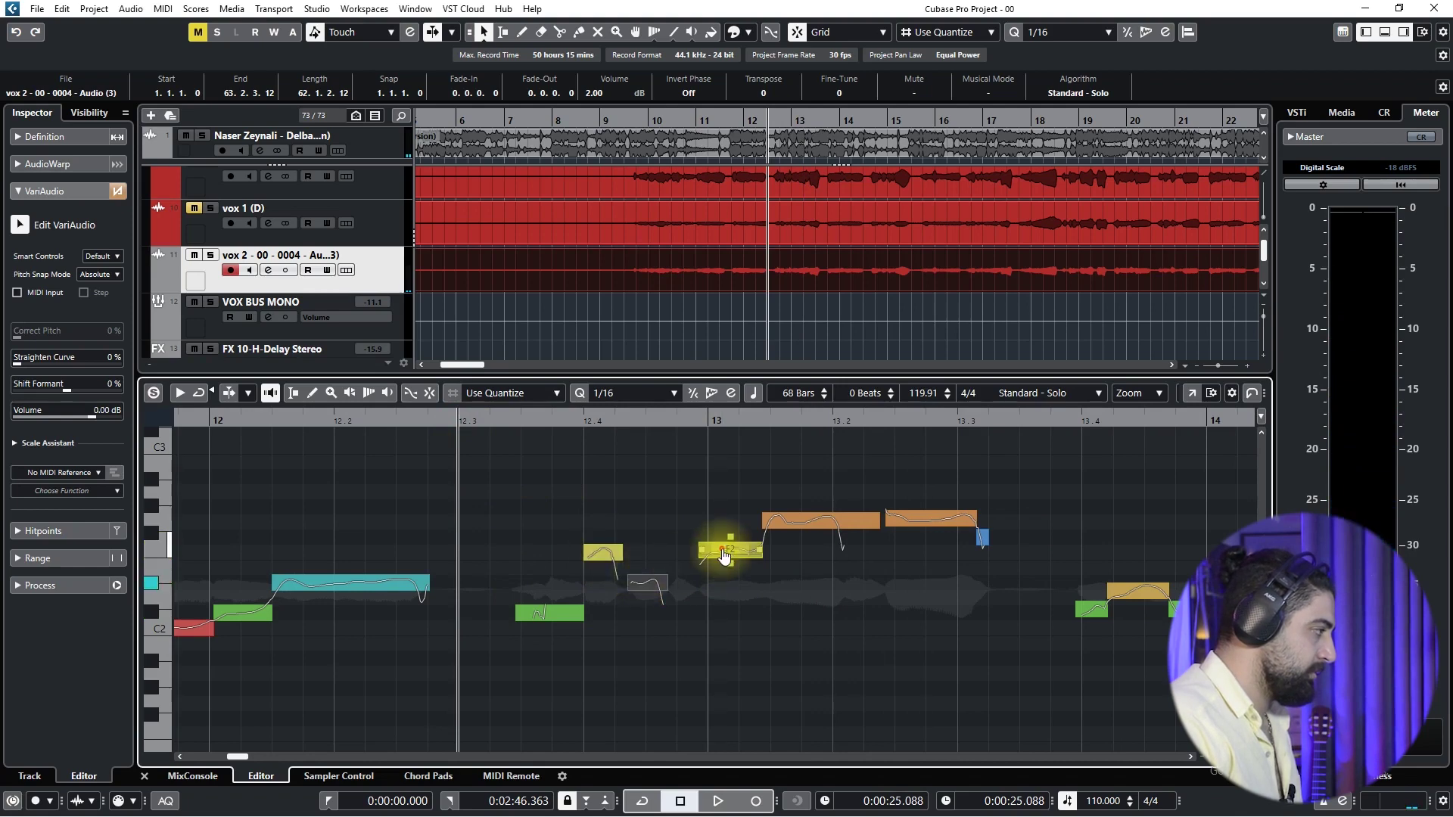
pyautogui.click(811, 520)
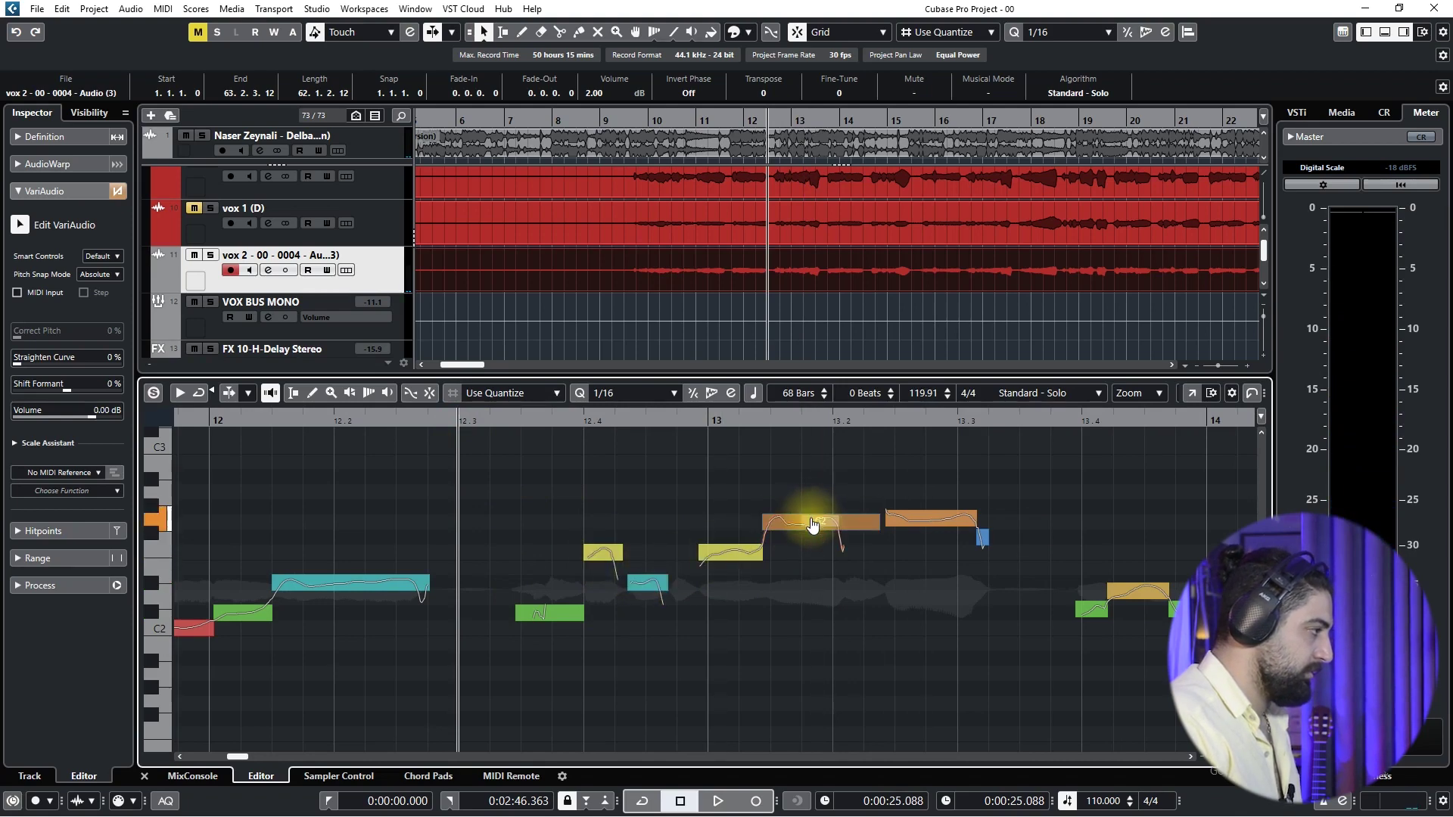
pyautogui.click(909, 518)
pyautogui.press('space')
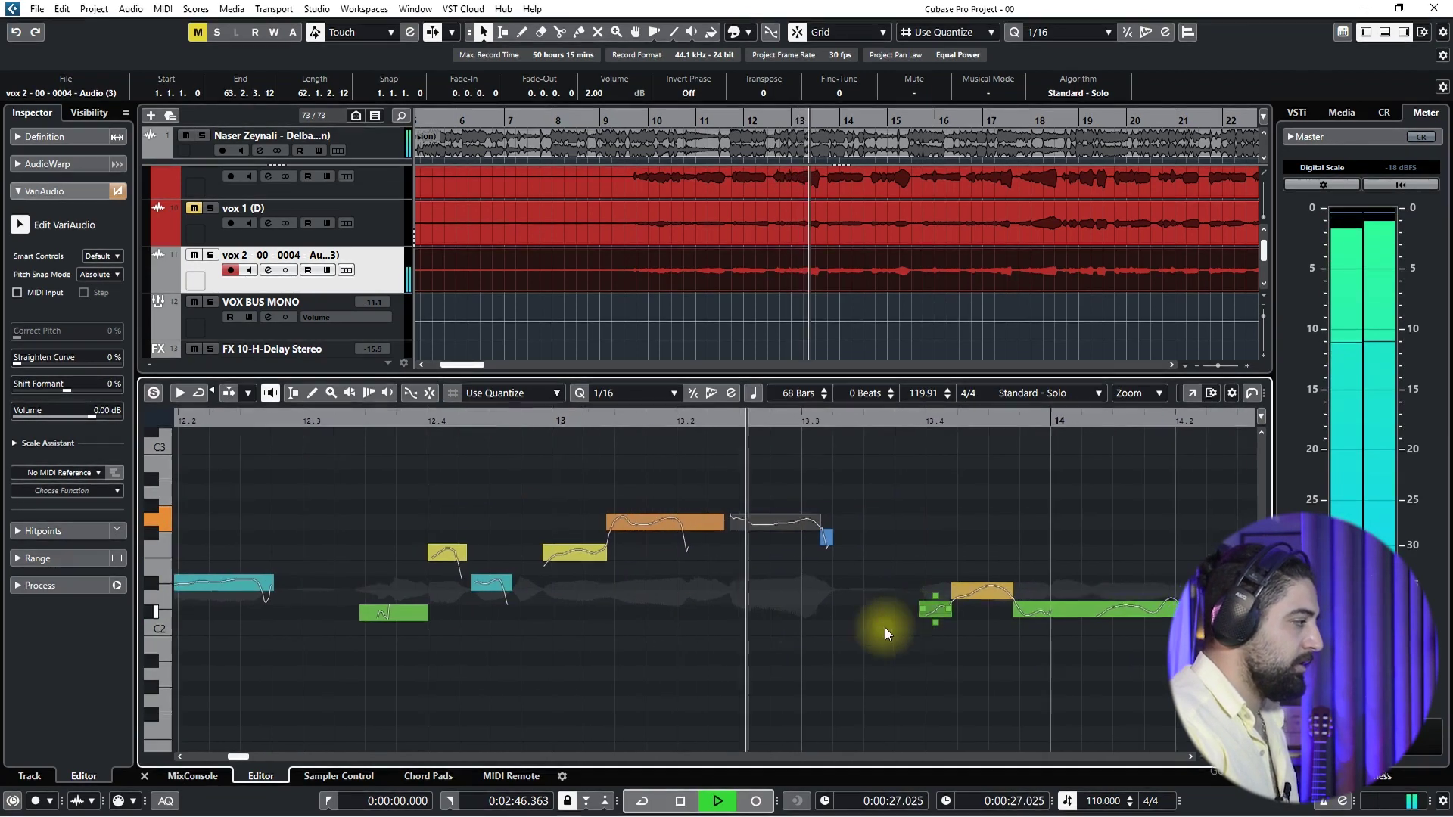
pyautogui.click(553, 421)
pyautogui.press('space')
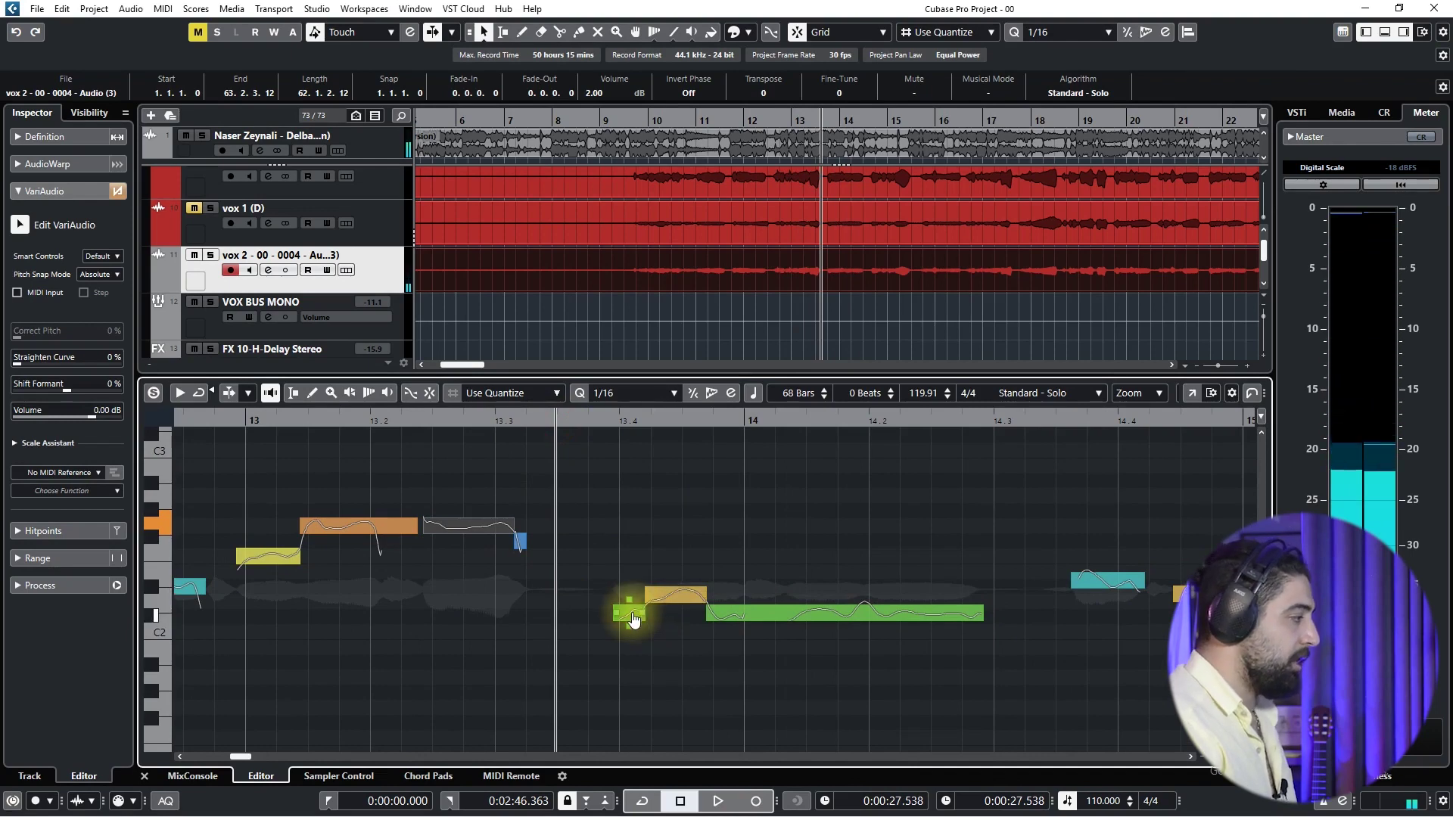
# Snap the short segment at 13.4 and the long one near bar 14 to C#2, raise the segment between them to D#2, and listen.
pyautogui.click(633, 619)
pyautogui.click(665, 601)
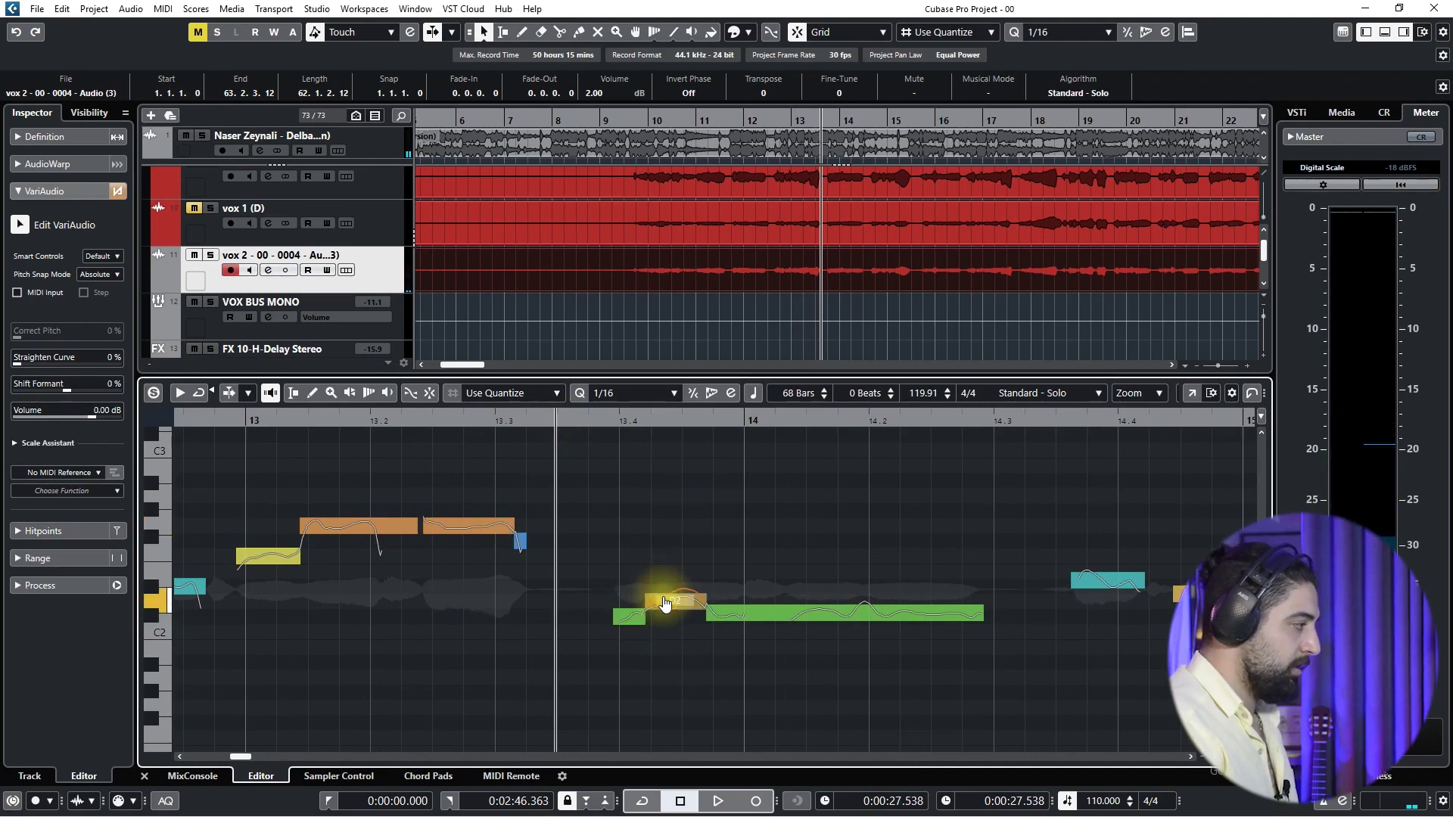
pyautogui.moveTo(668, 601); pyautogui.dragTo(685, 501)
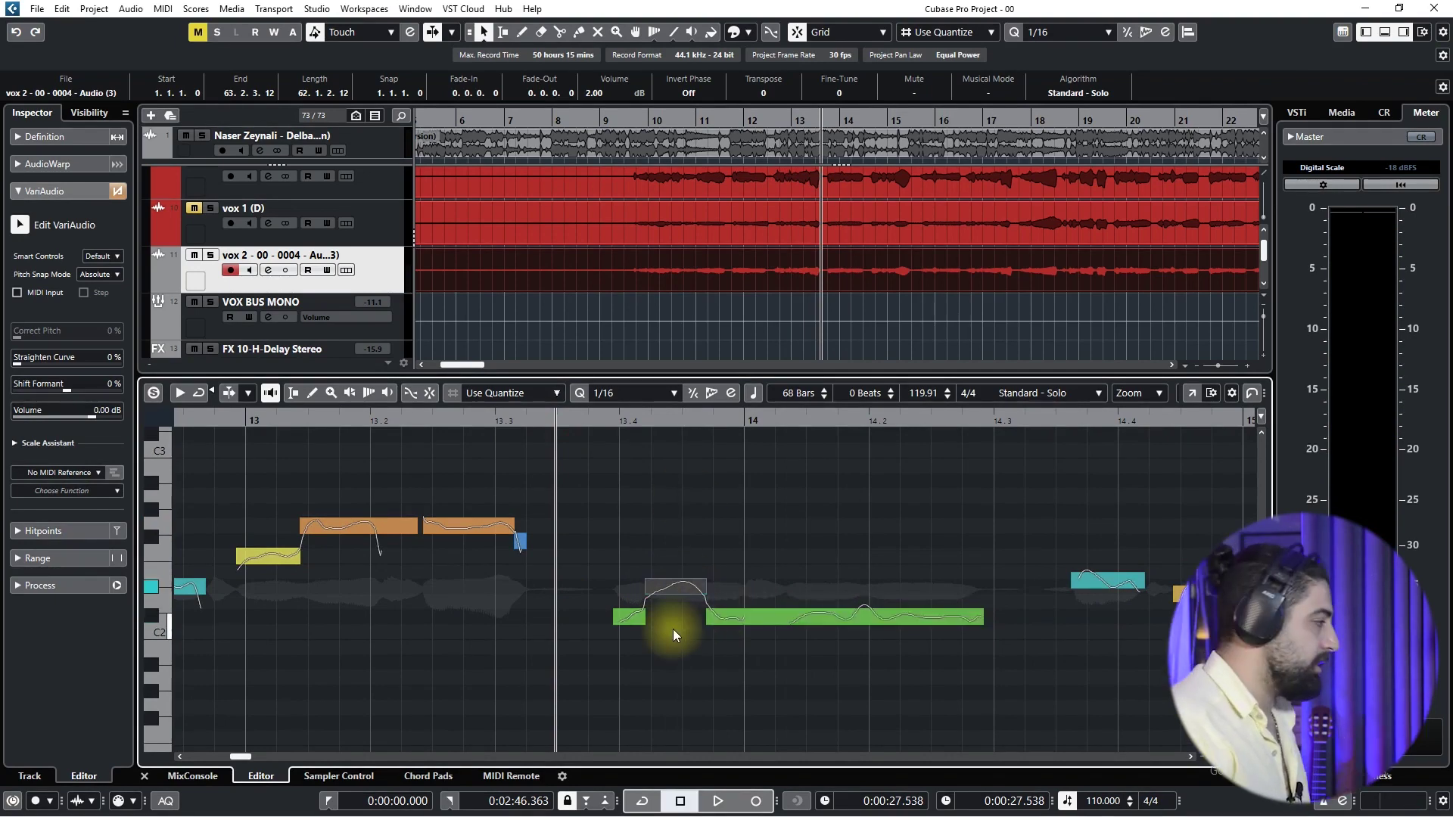
pyautogui.press('space')
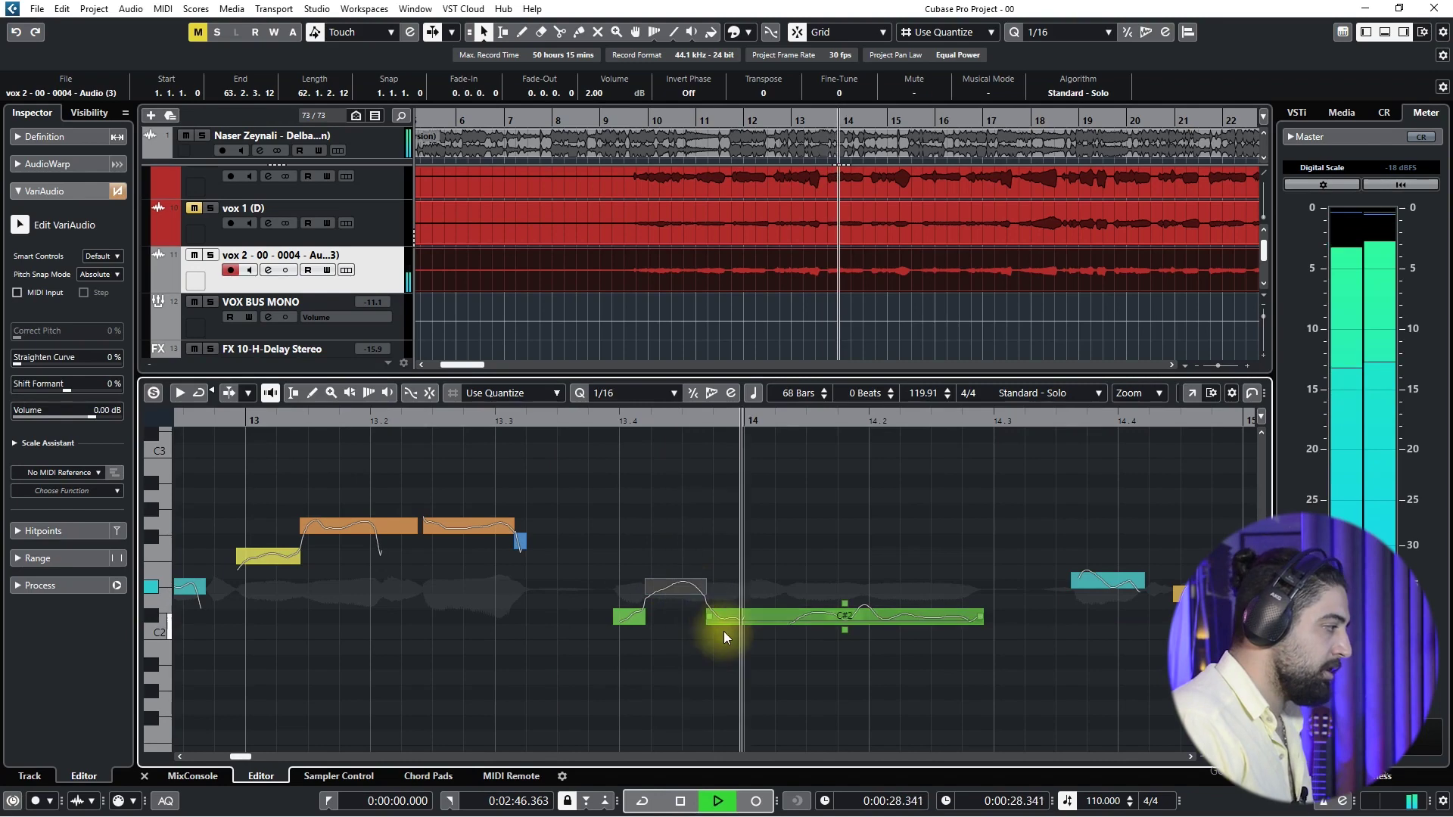
pyautogui.press('space')
# Set Straighten Curve to 53% on the long C#2 segment at the start of bar 14.
pyautogui.click(784, 615)
pyautogui.moveTo(19, 362); pyautogui.dragTo(33, 371)
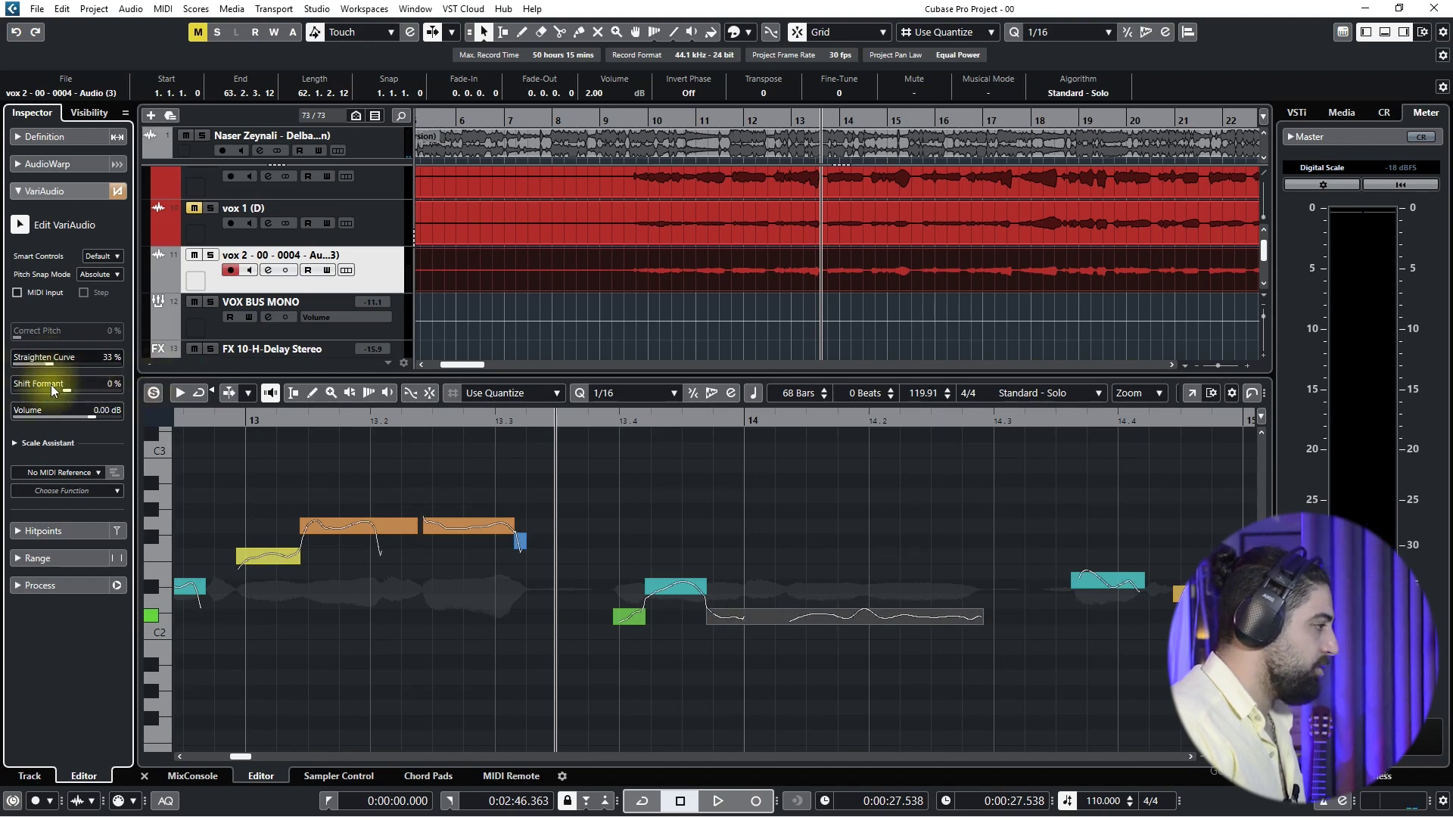
pyautogui.moveTo(797, 556); pyautogui.dragTo(925, 655)
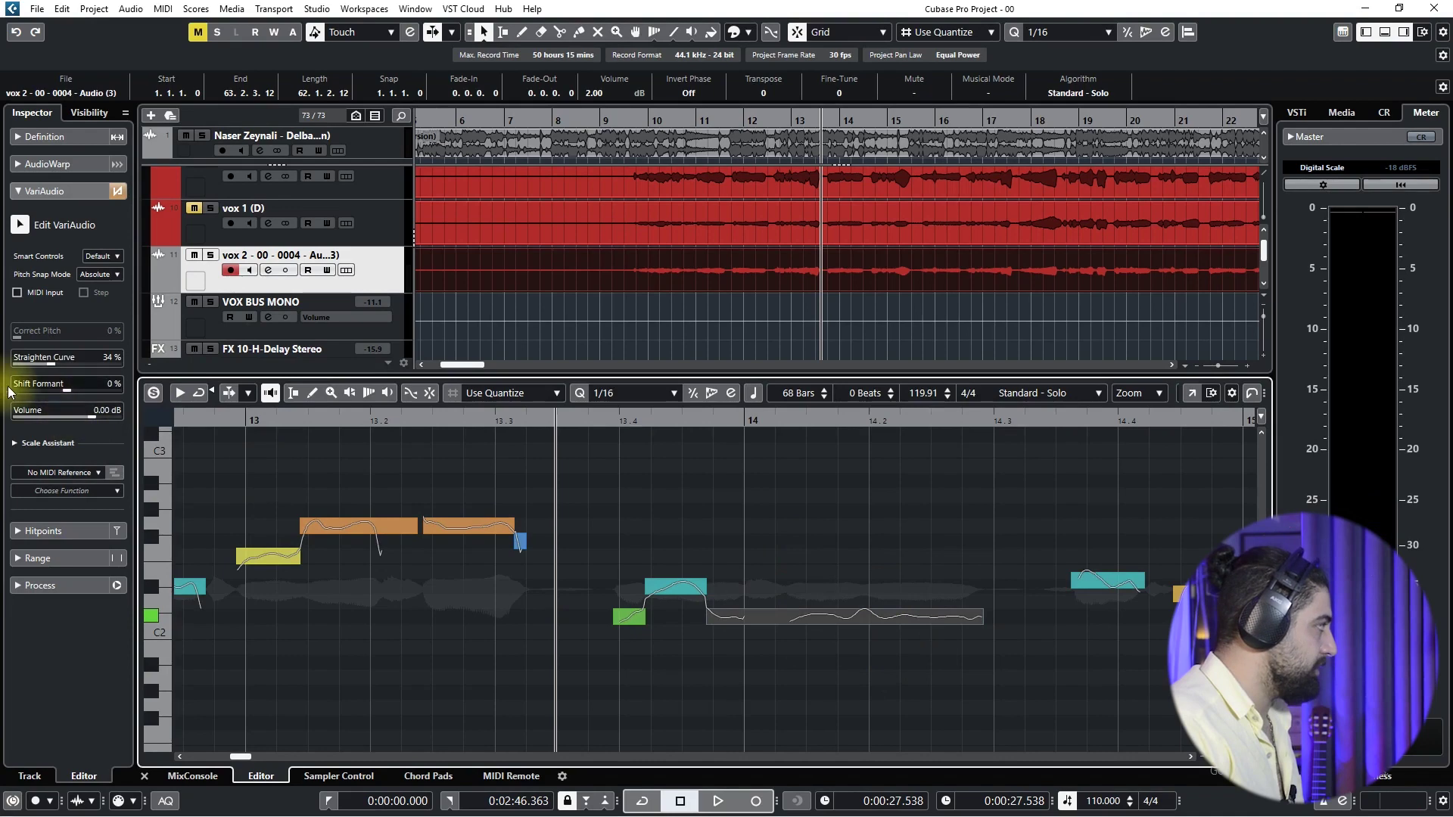
pyautogui.moveTo(59, 368); pyautogui.dragTo(35, 385)
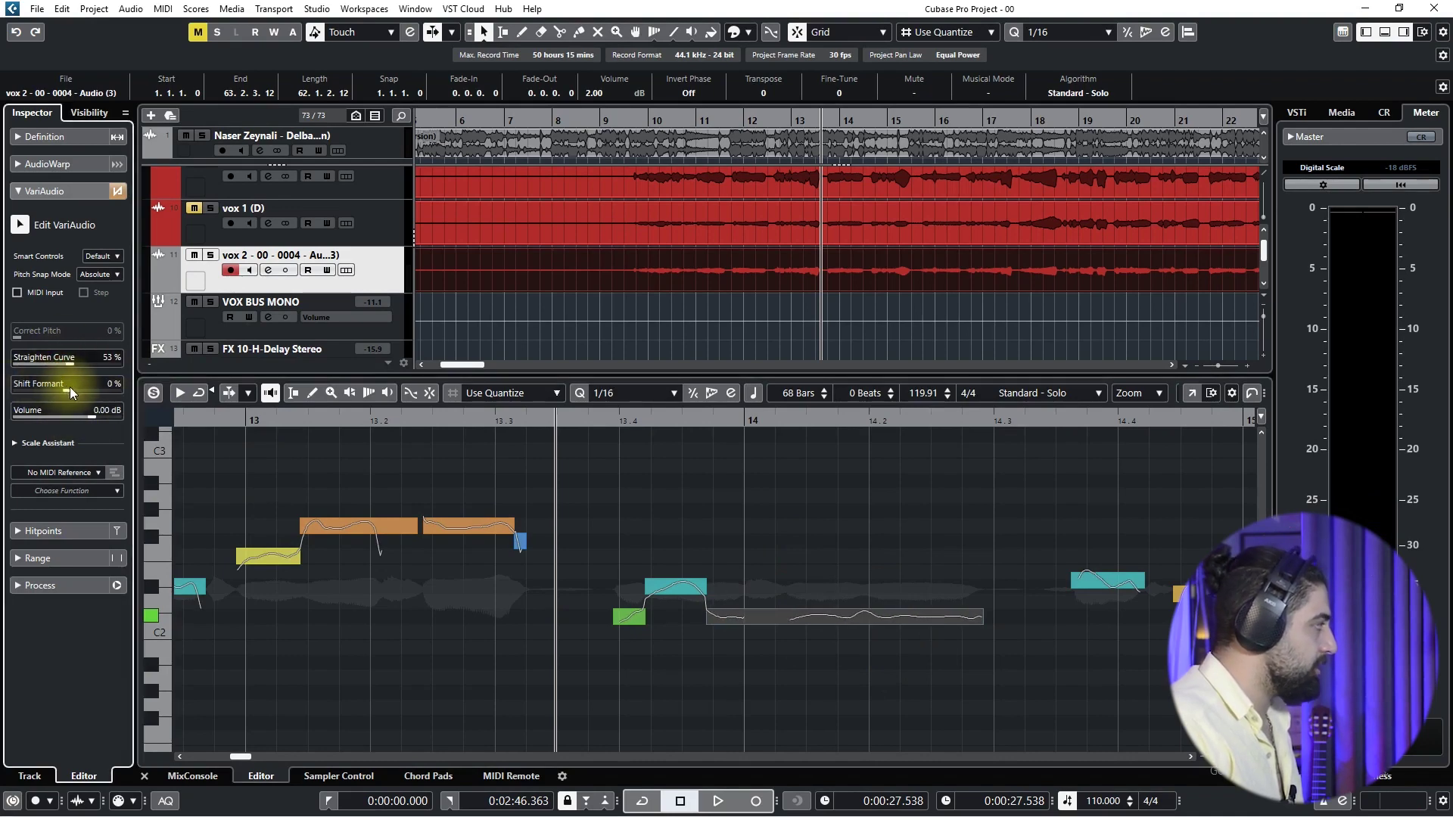
# Play the straightened bar 14 note into the following phrase, replay it, and park the playhead just after 14.3.
pyautogui.press('space')
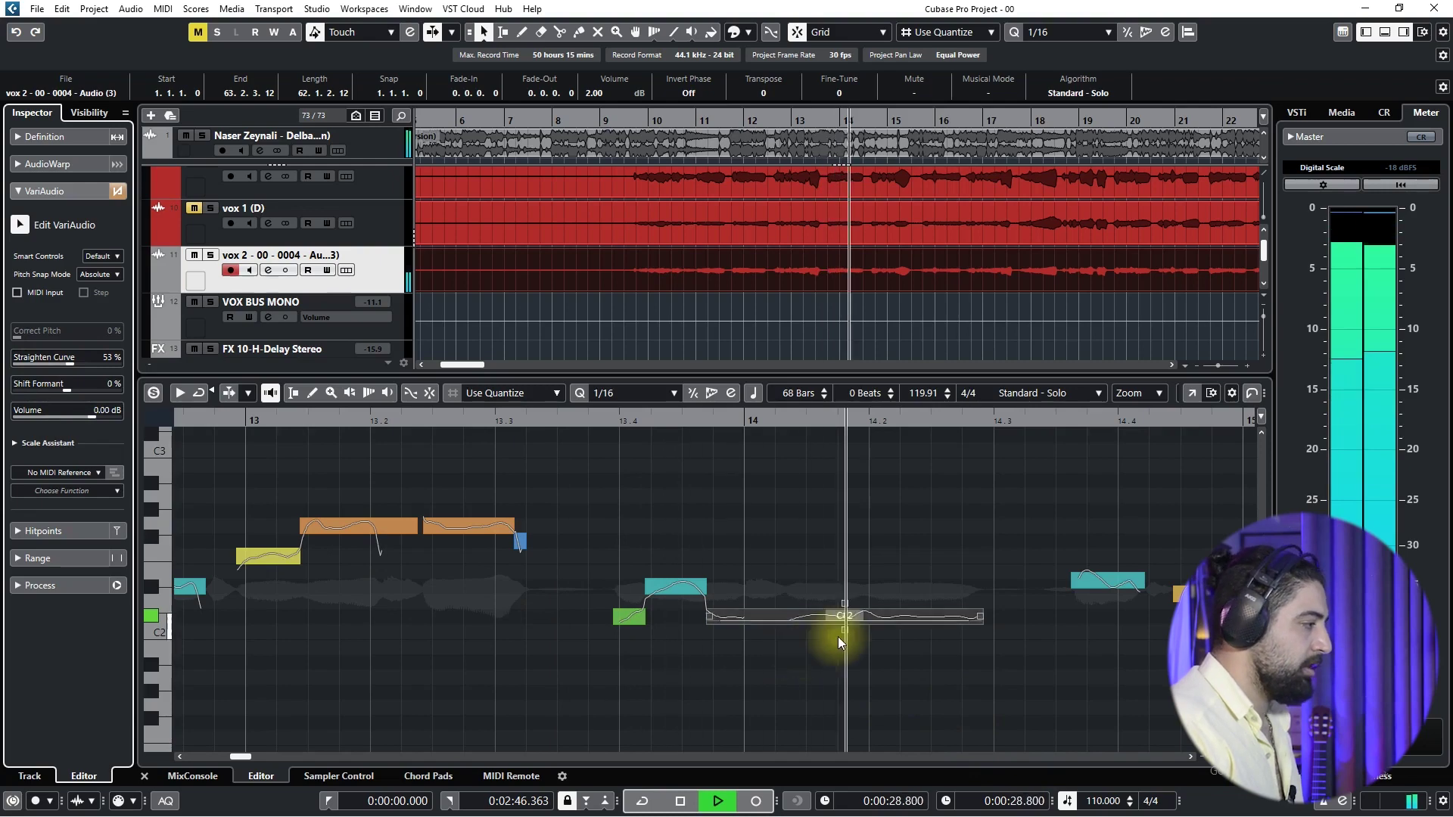
pyautogui.scroll(-4, 869, 647)
pyautogui.hscroll(2, 741, 676)
pyautogui.scroll(3, 736, 628)
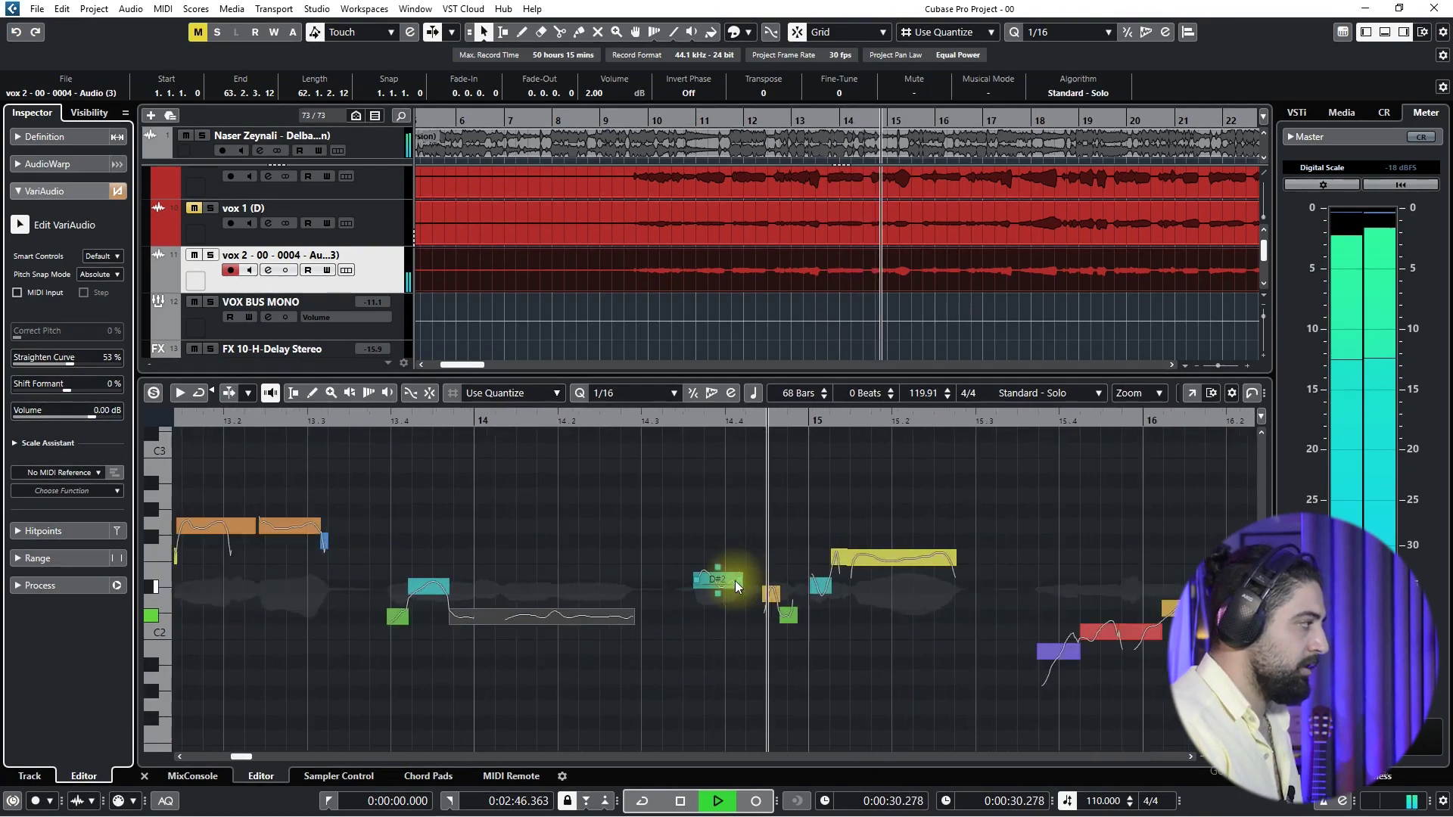
pyautogui.click(623, 415)
pyautogui.press('space')
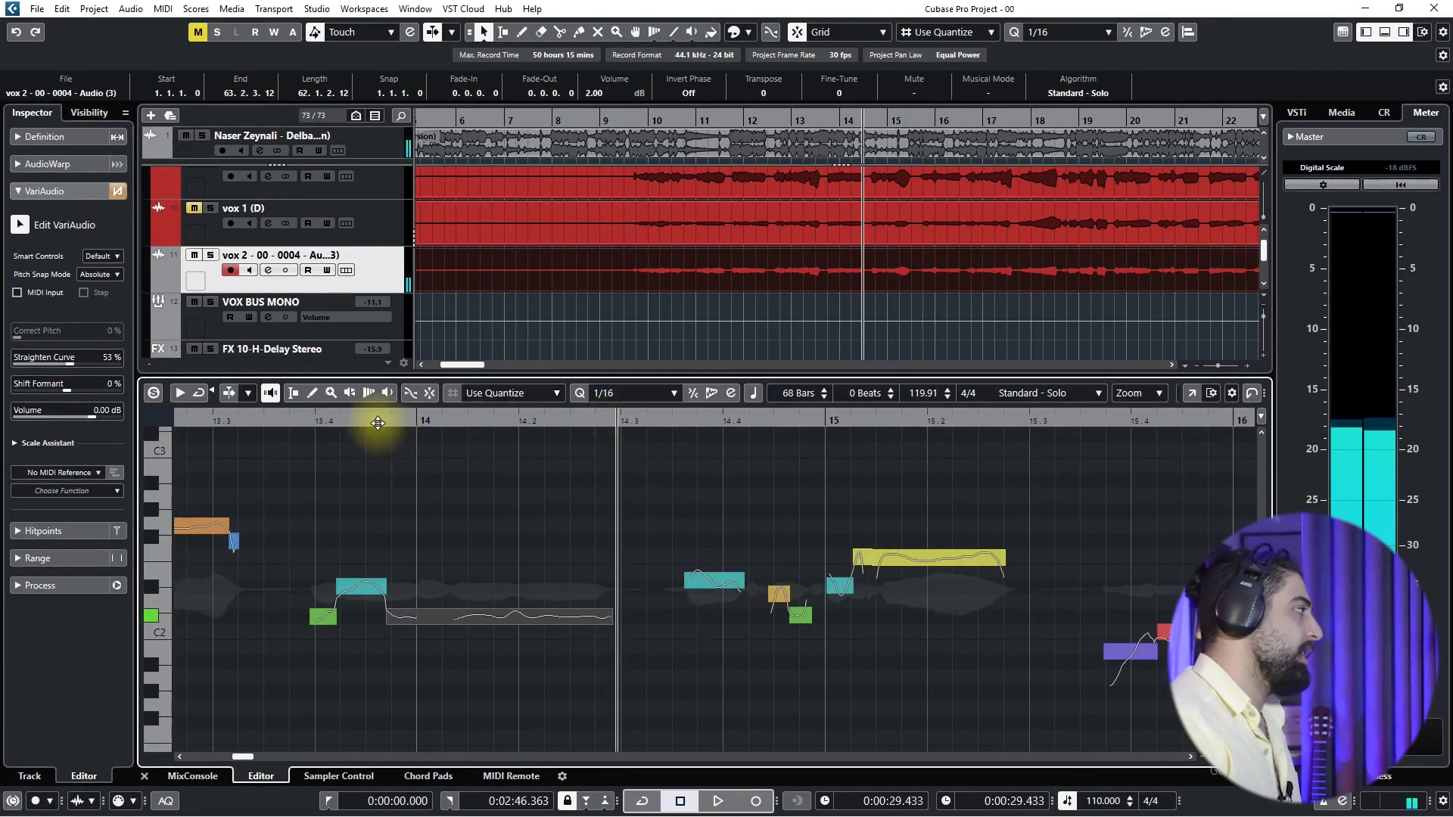
pyautogui.press('space')
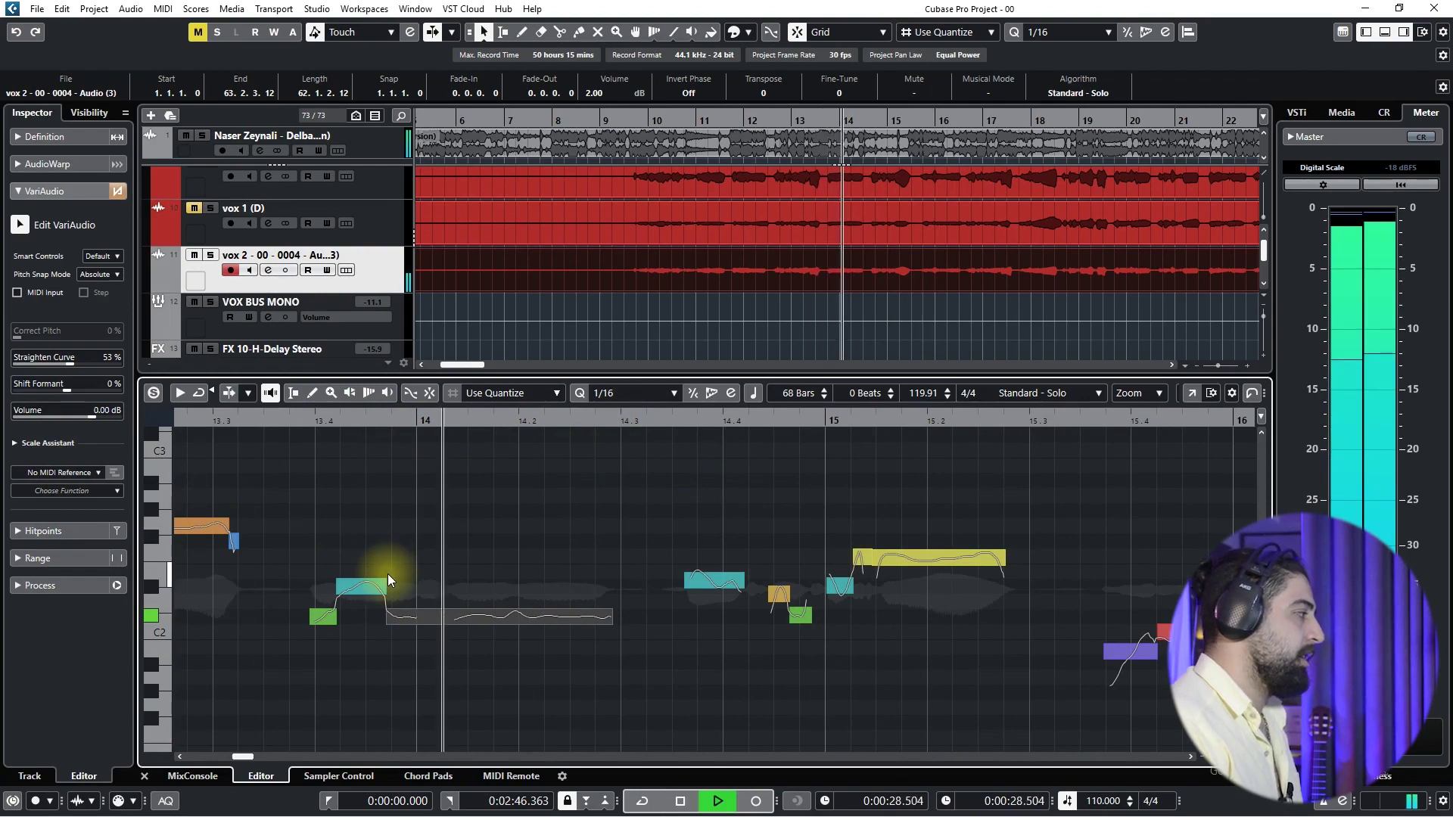
pyautogui.hscroll(2, 575, 656)
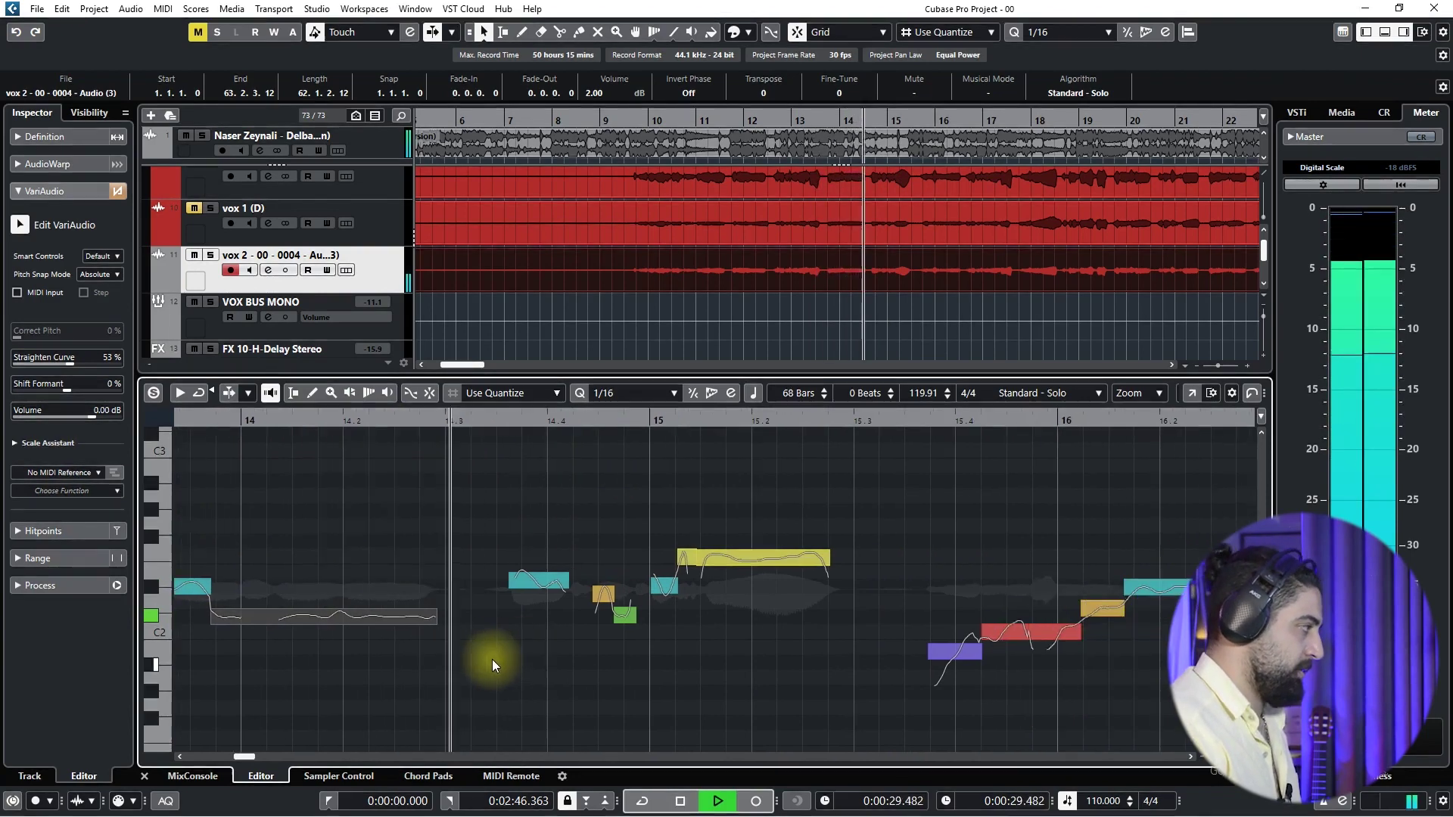
pyautogui.click(473, 418)
pyautogui.press('space')
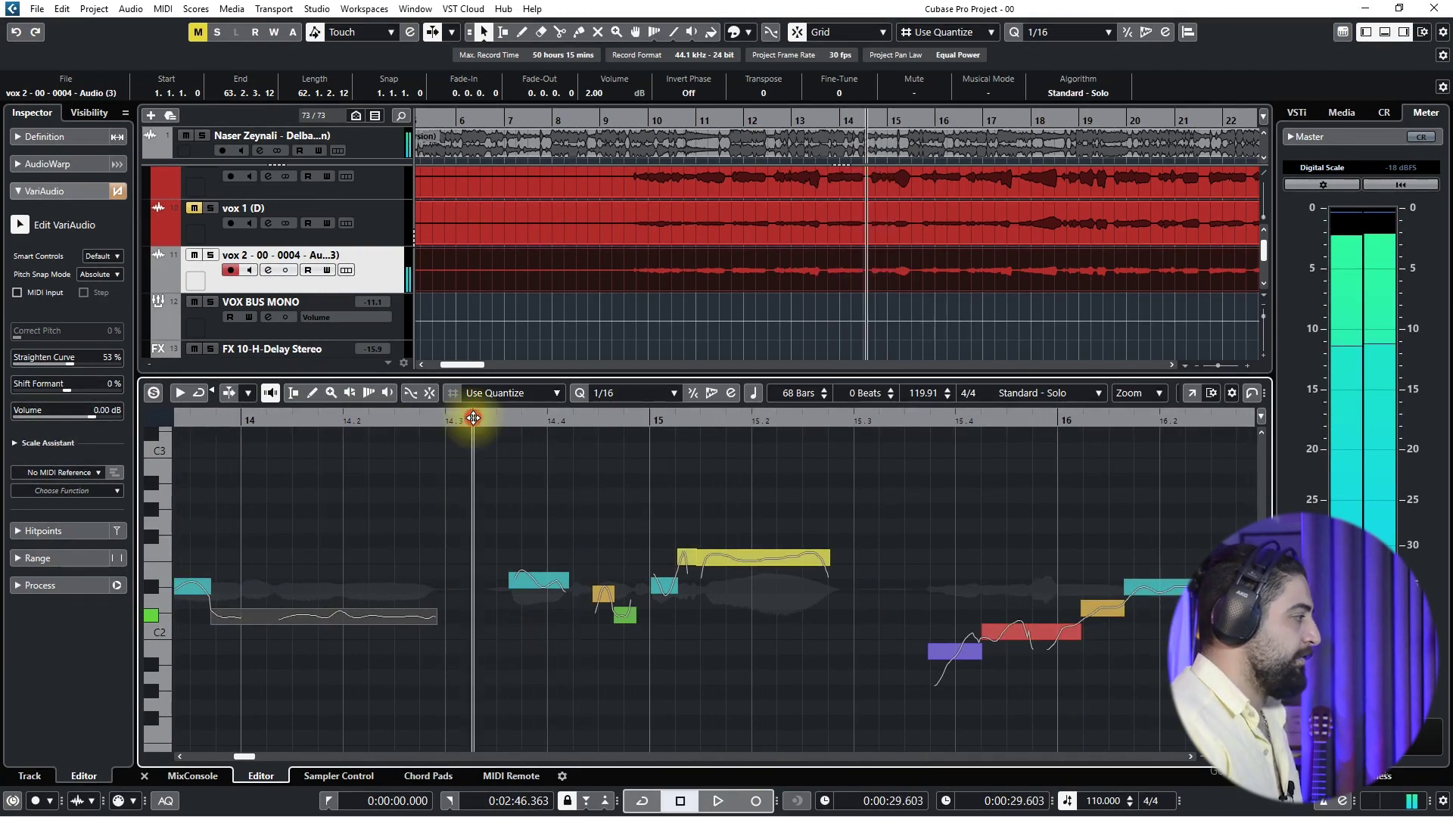
# Select the segment just before 14.4, open the vox 2 clip in a separate Sample Editor window, and enable VariAudio editing.
pyautogui.click(538, 587)
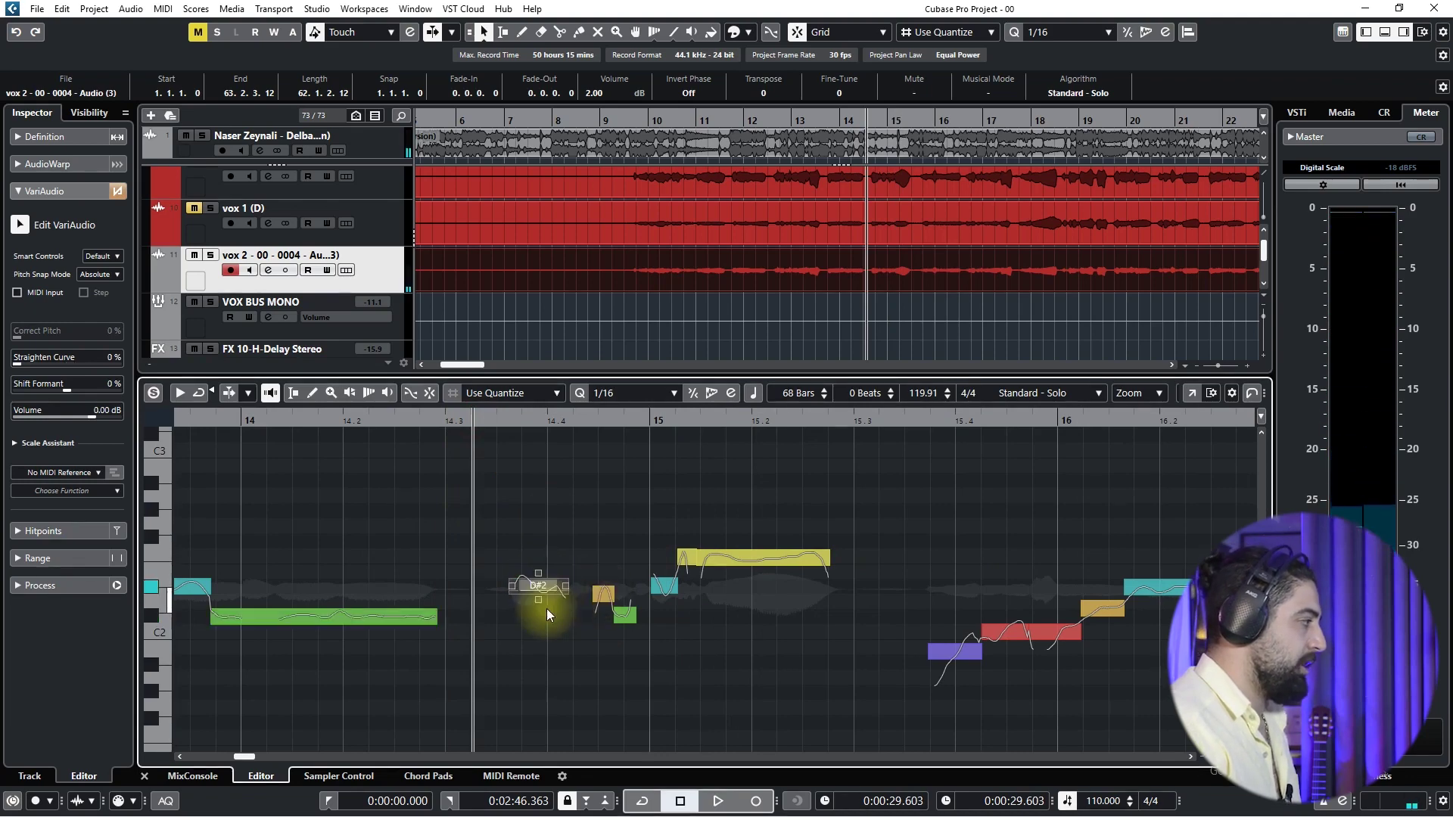
pyautogui.scroll(3, 542, 607)
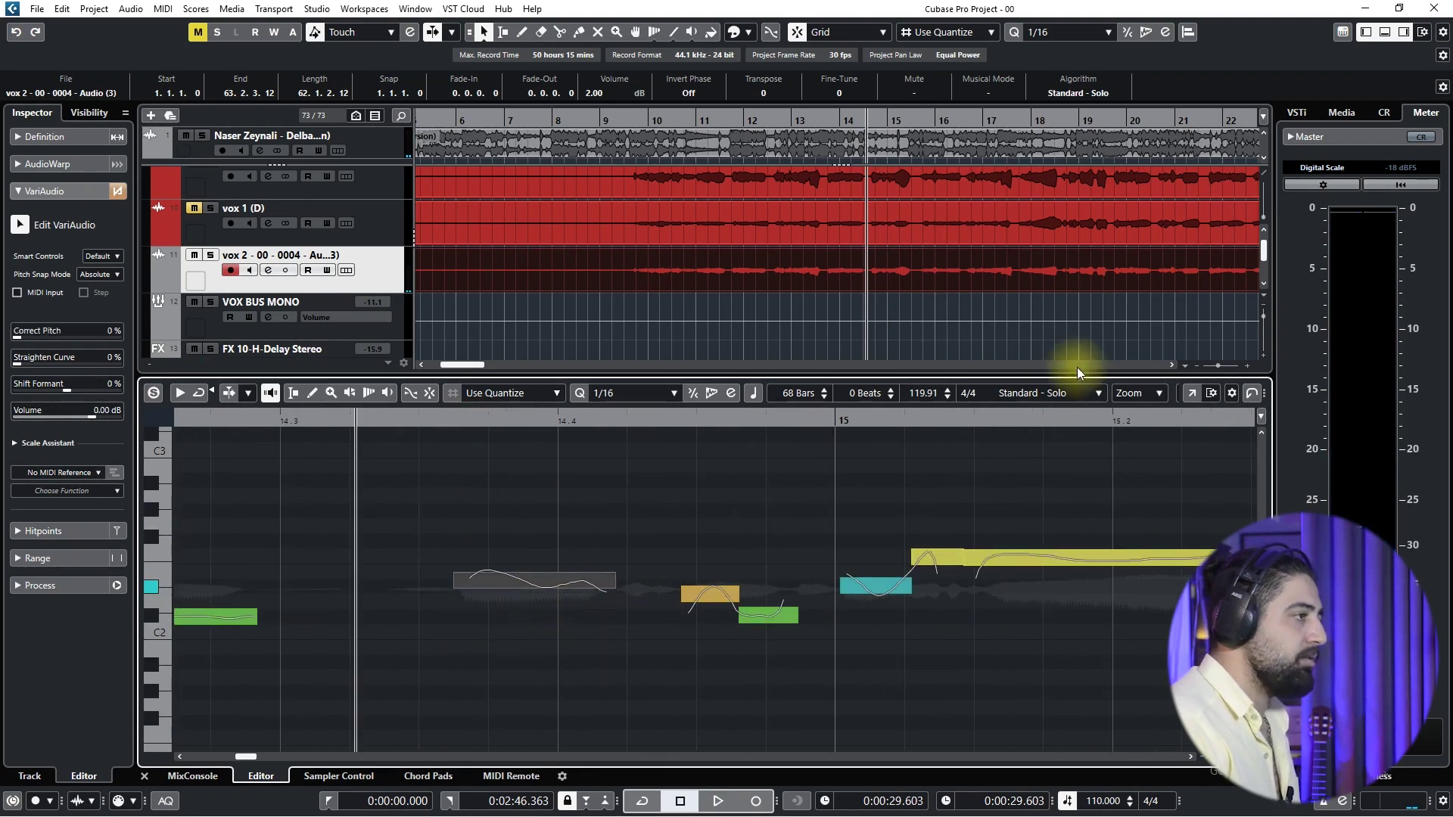
pyautogui.click(1194, 393)
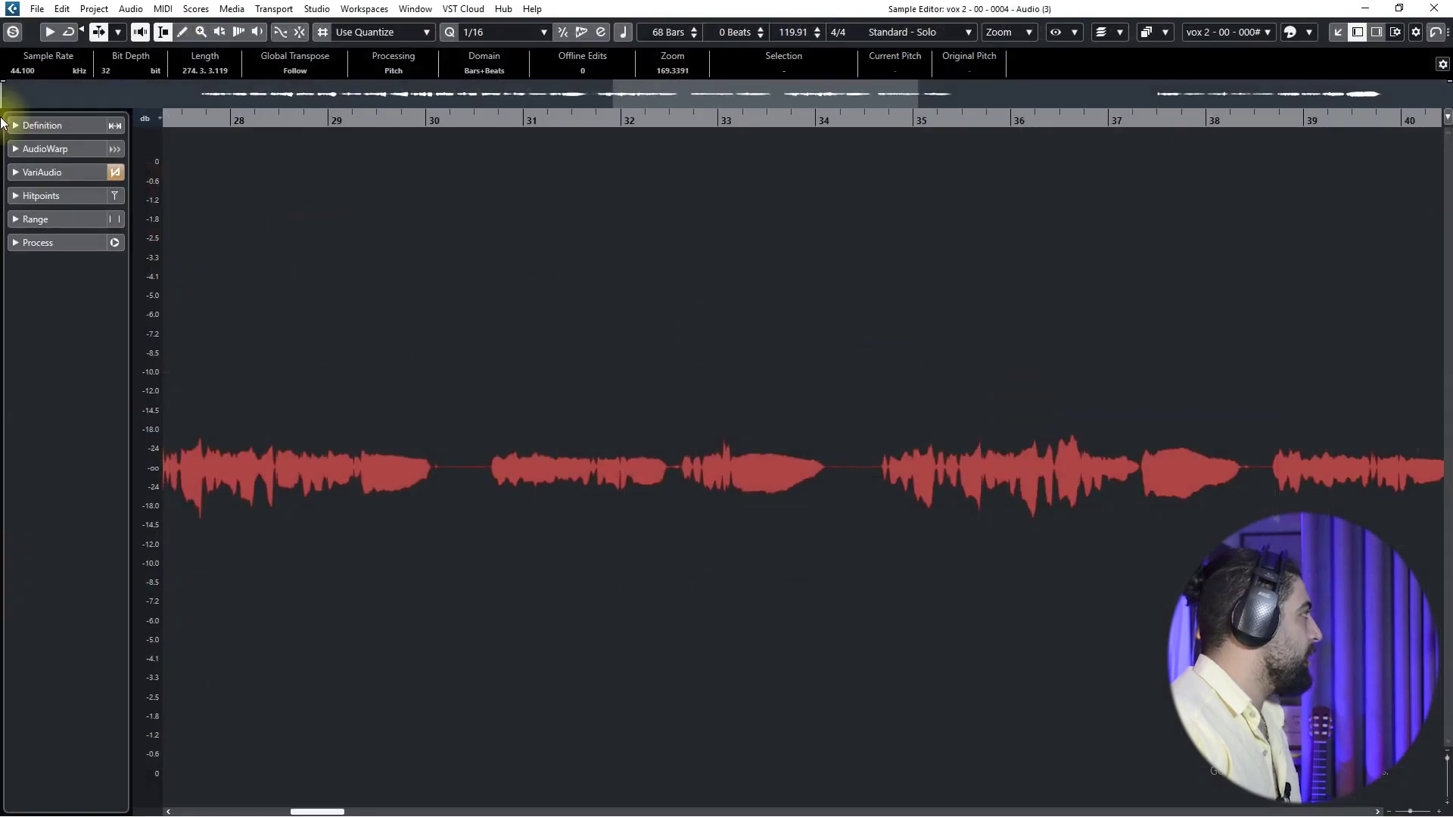
pyautogui.click(45, 174)
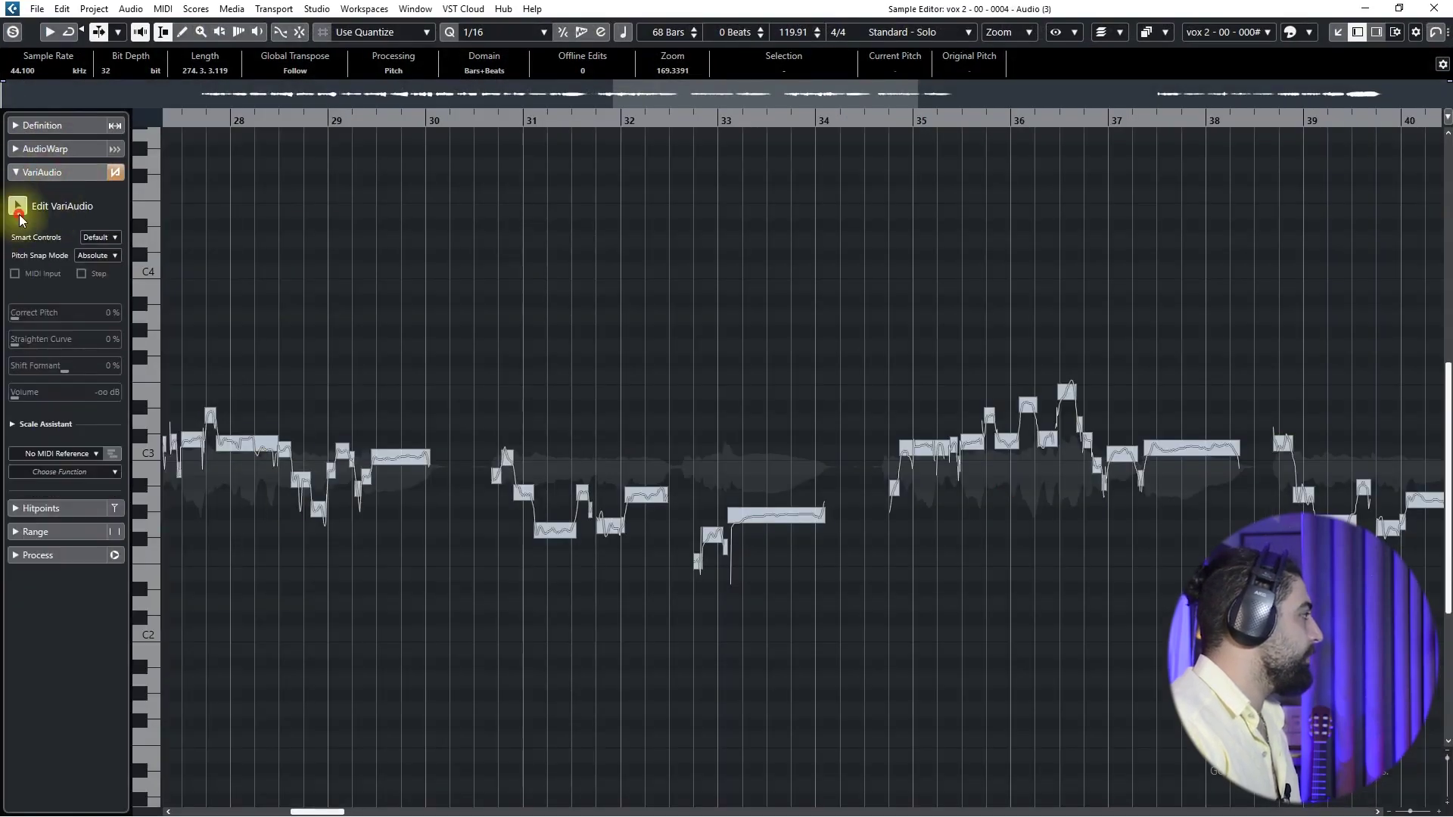
pyautogui.click(19, 212)
pyautogui.press('space')
pyautogui.press('space')
pyautogui.scroll(6, 284, 597)
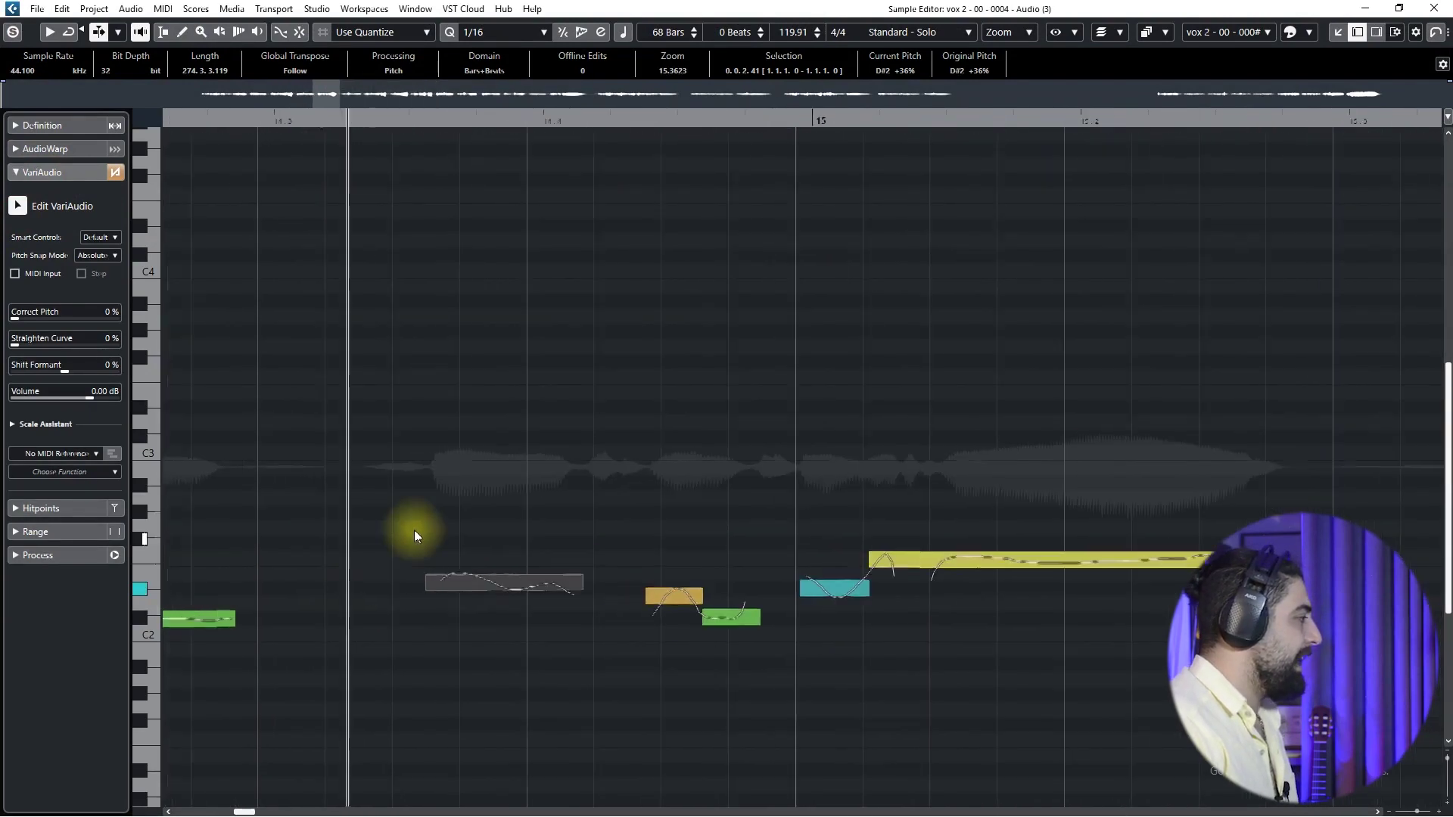
pyautogui.hscroll(-2, 454, 522)
pyautogui.scroll(-3, 584, 595)
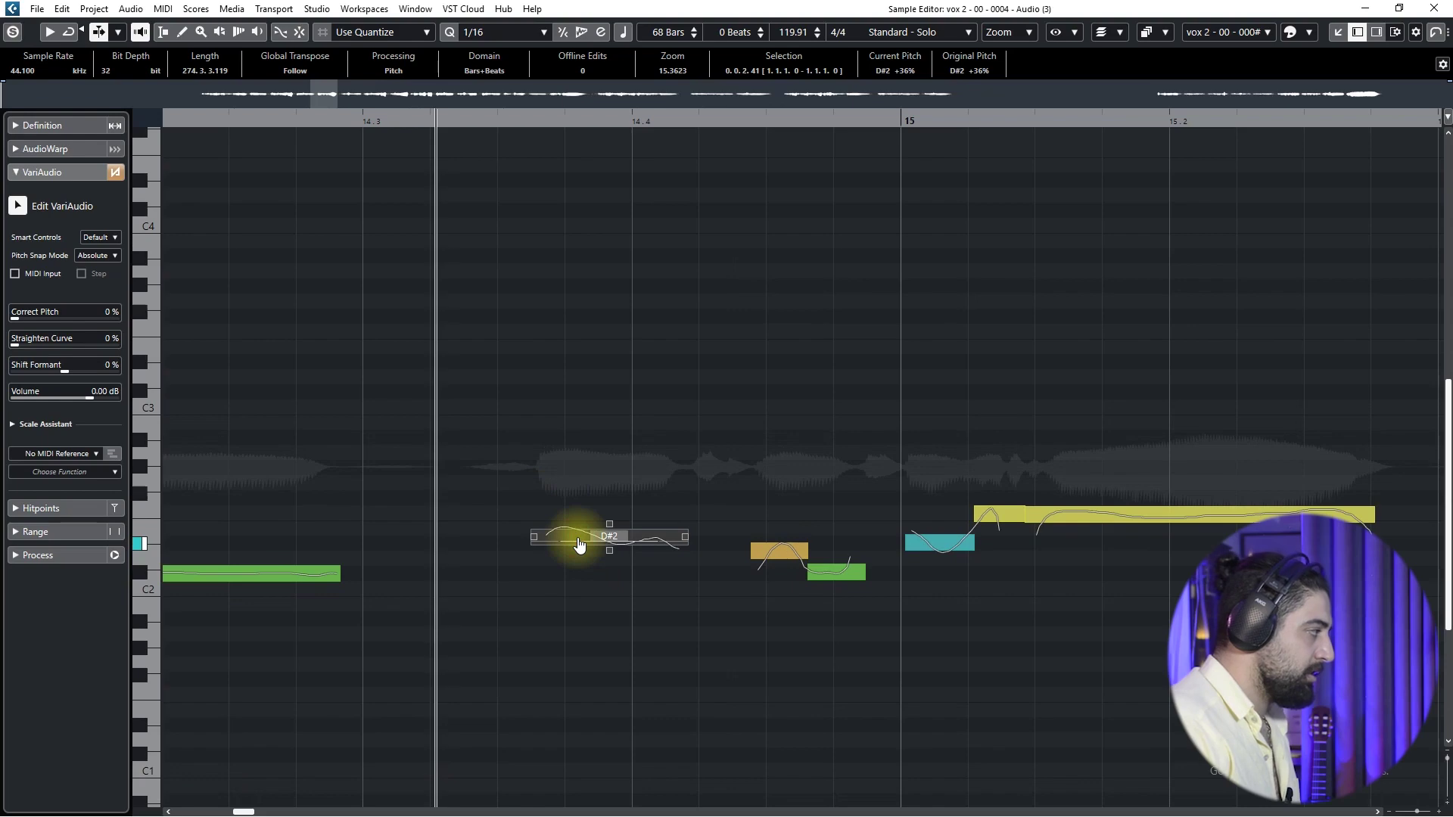
# Snap the segment around 14.4 to D#2, listen into bar 15, and return the playhead to the segment's start.
pyautogui.moveTo(579, 545); pyautogui.dragTo(577, 542)
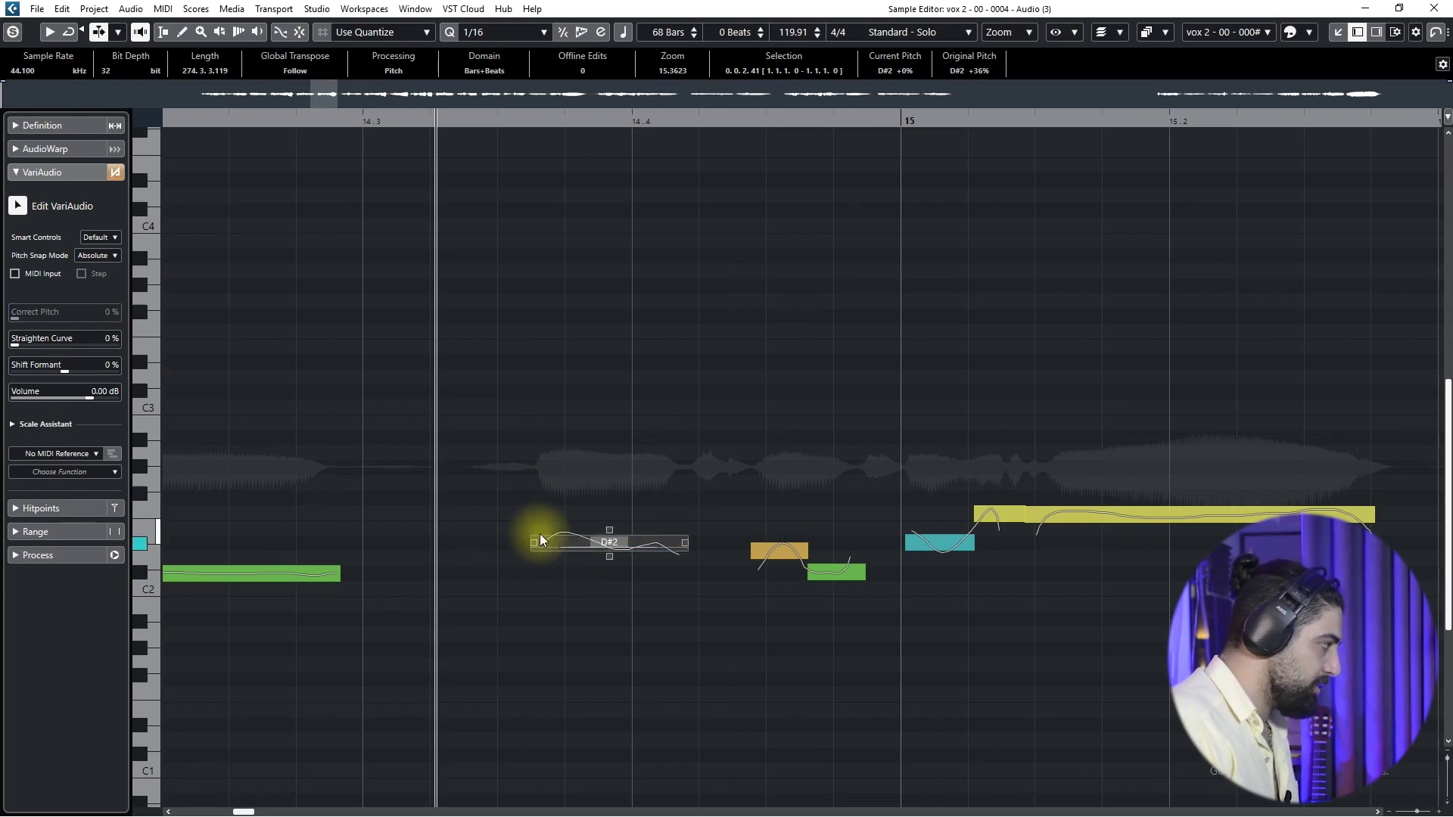
pyautogui.hotkey('ctrl', 'z')
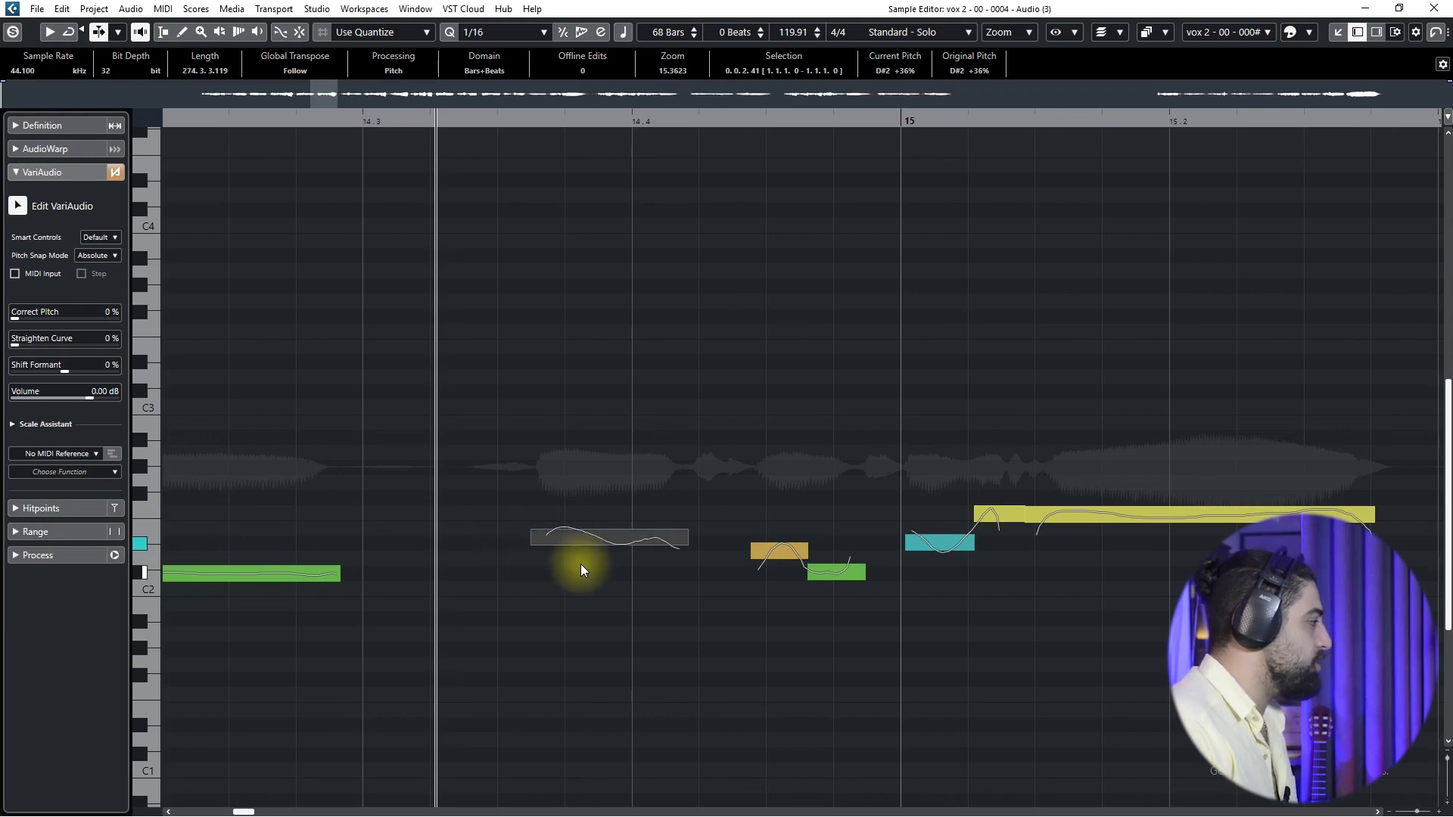
pyautogui.click(577, 542)
pyautogui.moveTo(577, 540); pyautogui.dragTo(577, 546)
pyautogui.press('space')
pyautogui.press('g')
pyautogui.press('g')
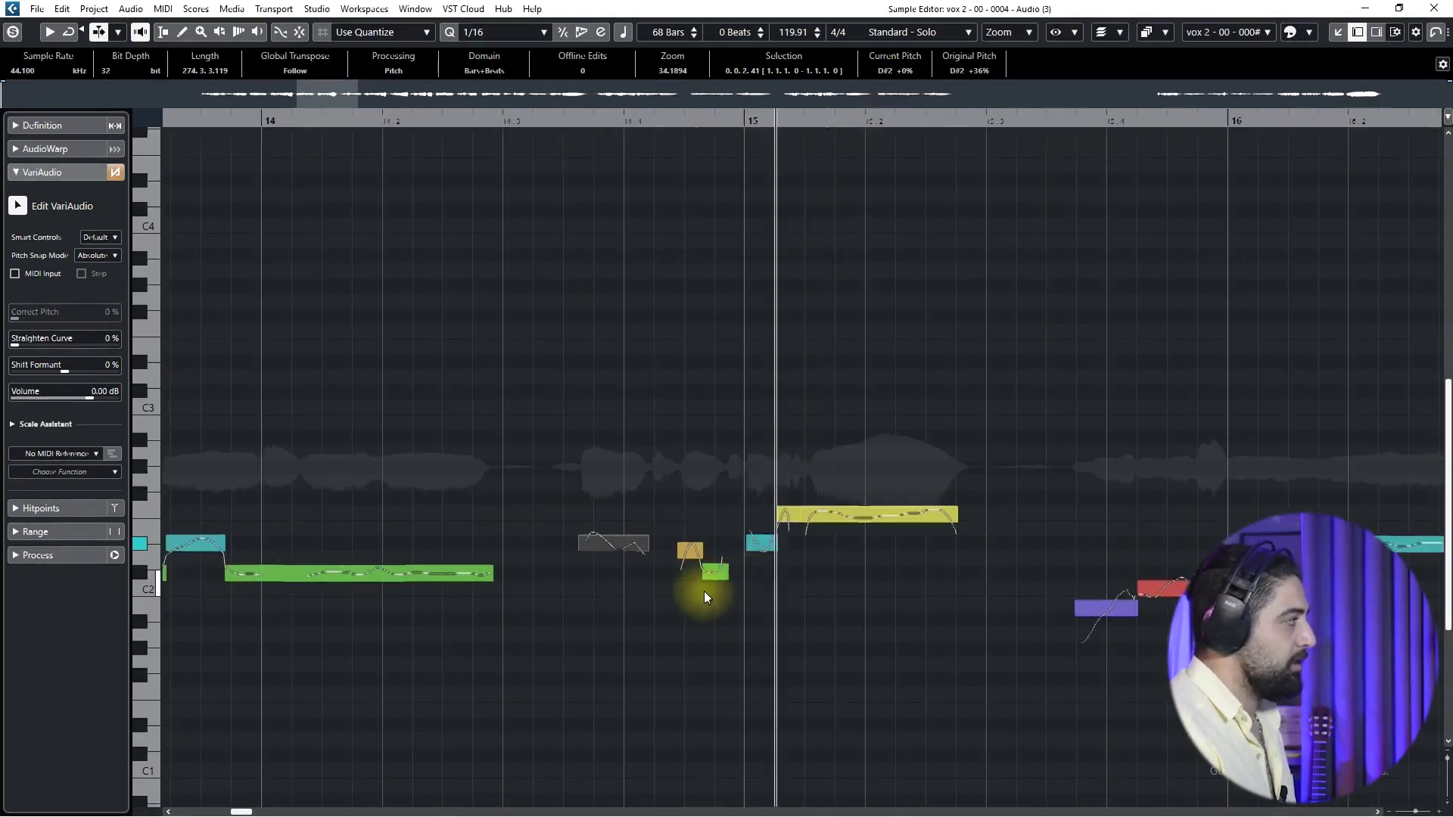
pyautogui.click(410, 123)
# Move the two short adjoining segments just before bar 15 to C#2.
pyautogui.moveTo(521, 559); pyautogui.dragTo(522, 570)
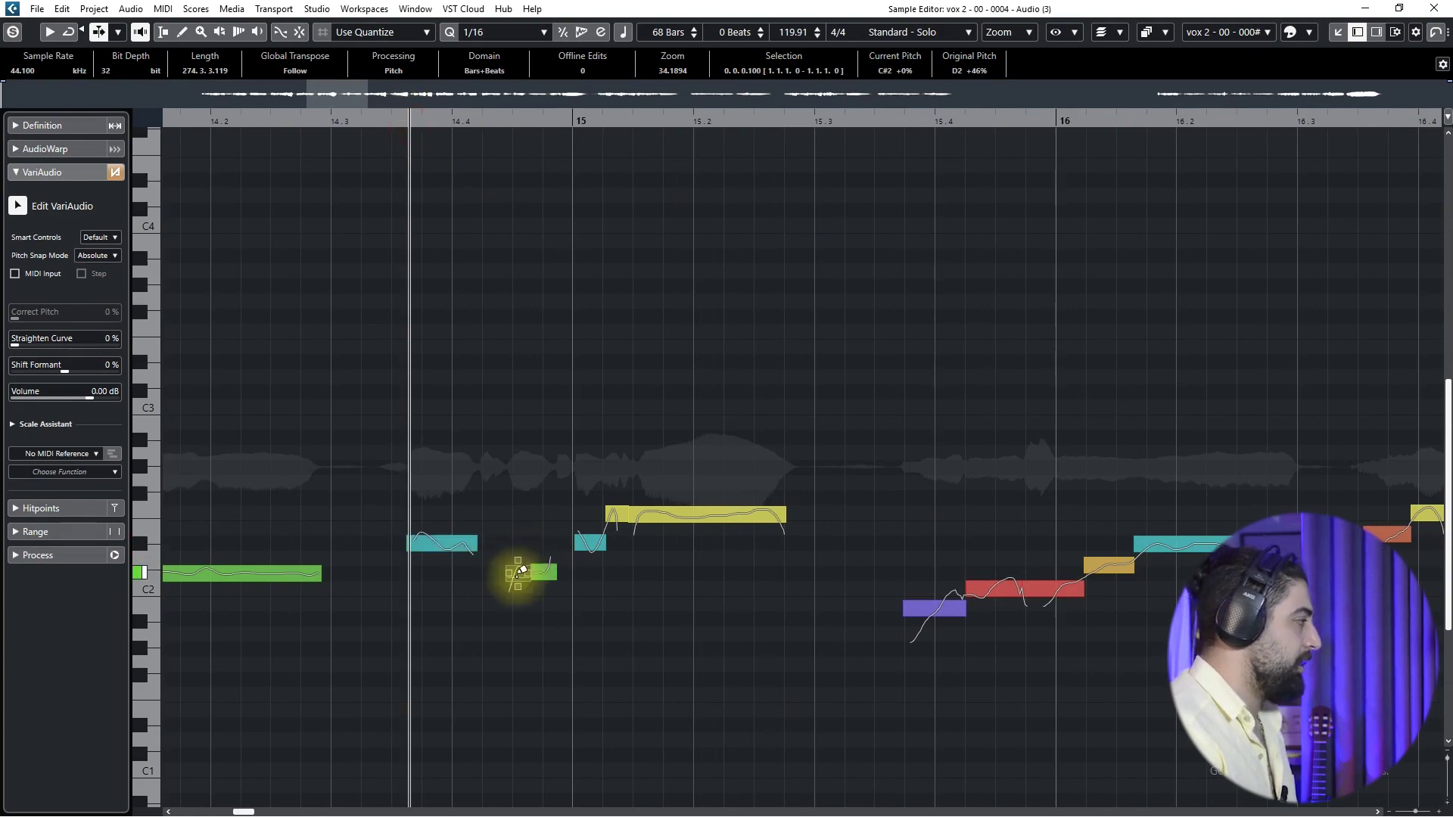
pyautogui.hotkey('ctrl', 'z')
pyautogui.scroll(2, 519, 573)
pyautogui.moveTo(521, 556); pyautogui.dragTo(519, 573)
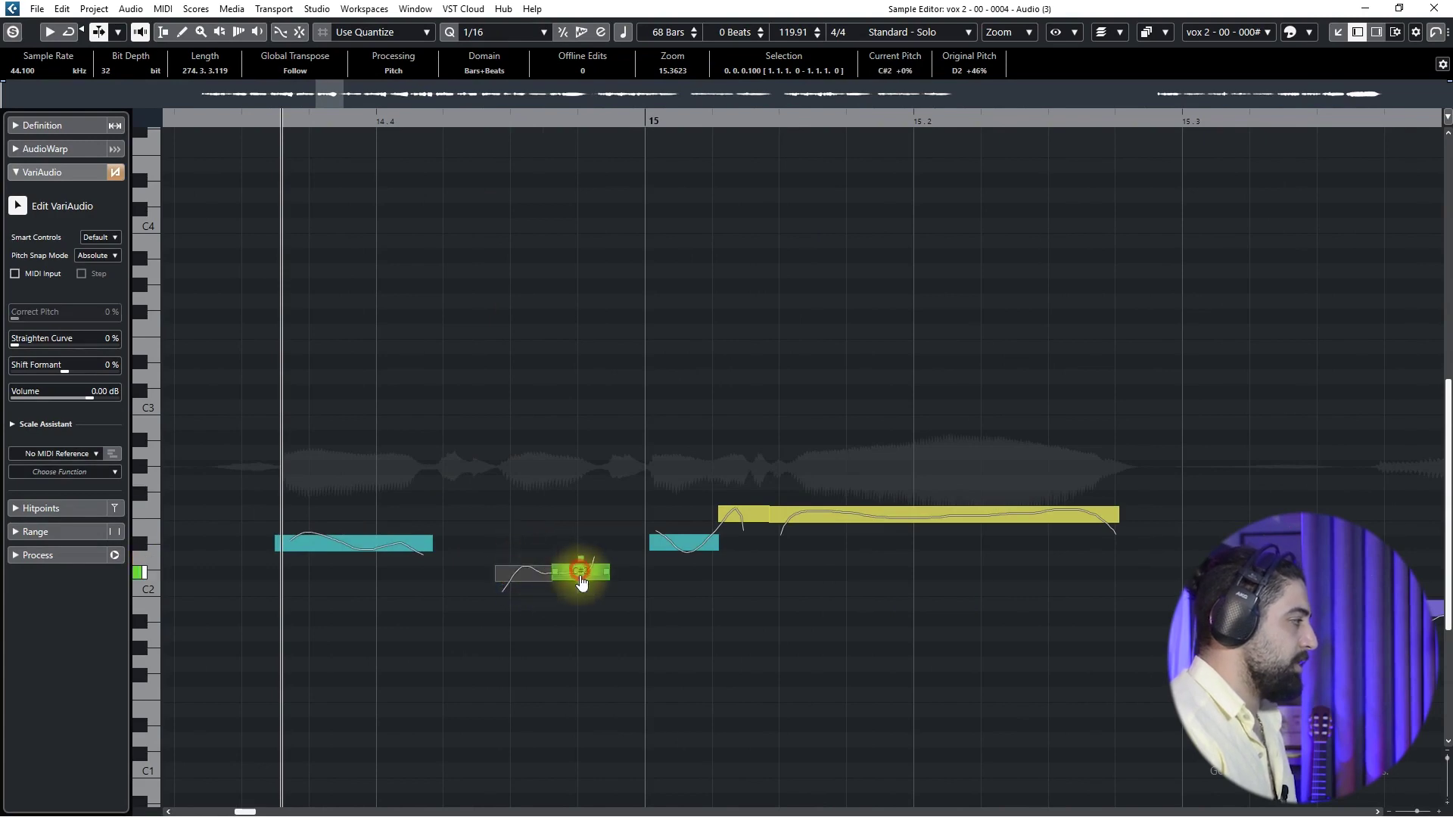
# Pitch the first three segments of bar 15 to D#2, E2 and F2, and play the phrase.
pyautogui.click(696, 542)
pyautogui.click(688, 549)
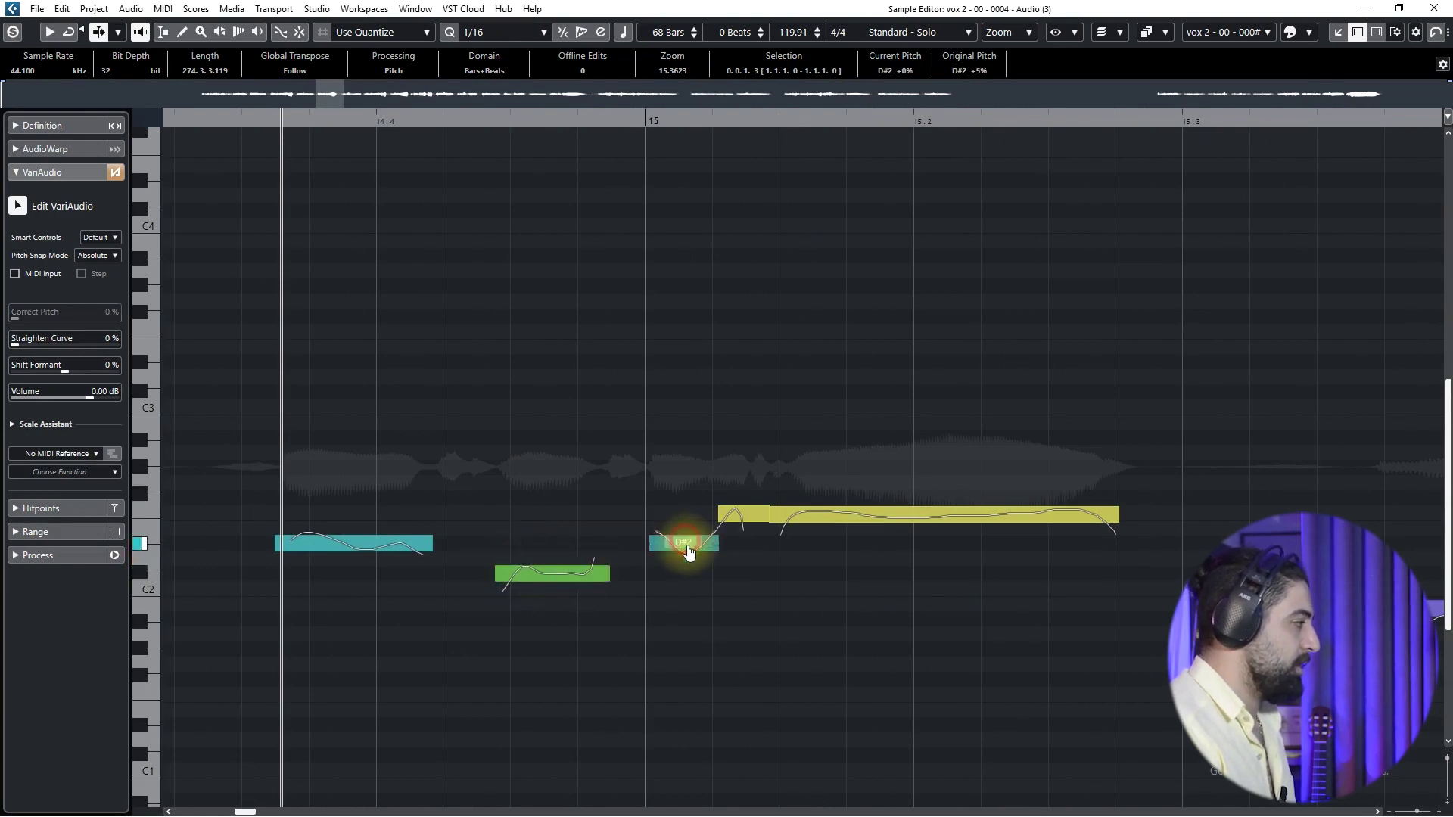
pyautogui.moveTo(732, 520); pyautogui.dragTo(737, 534)
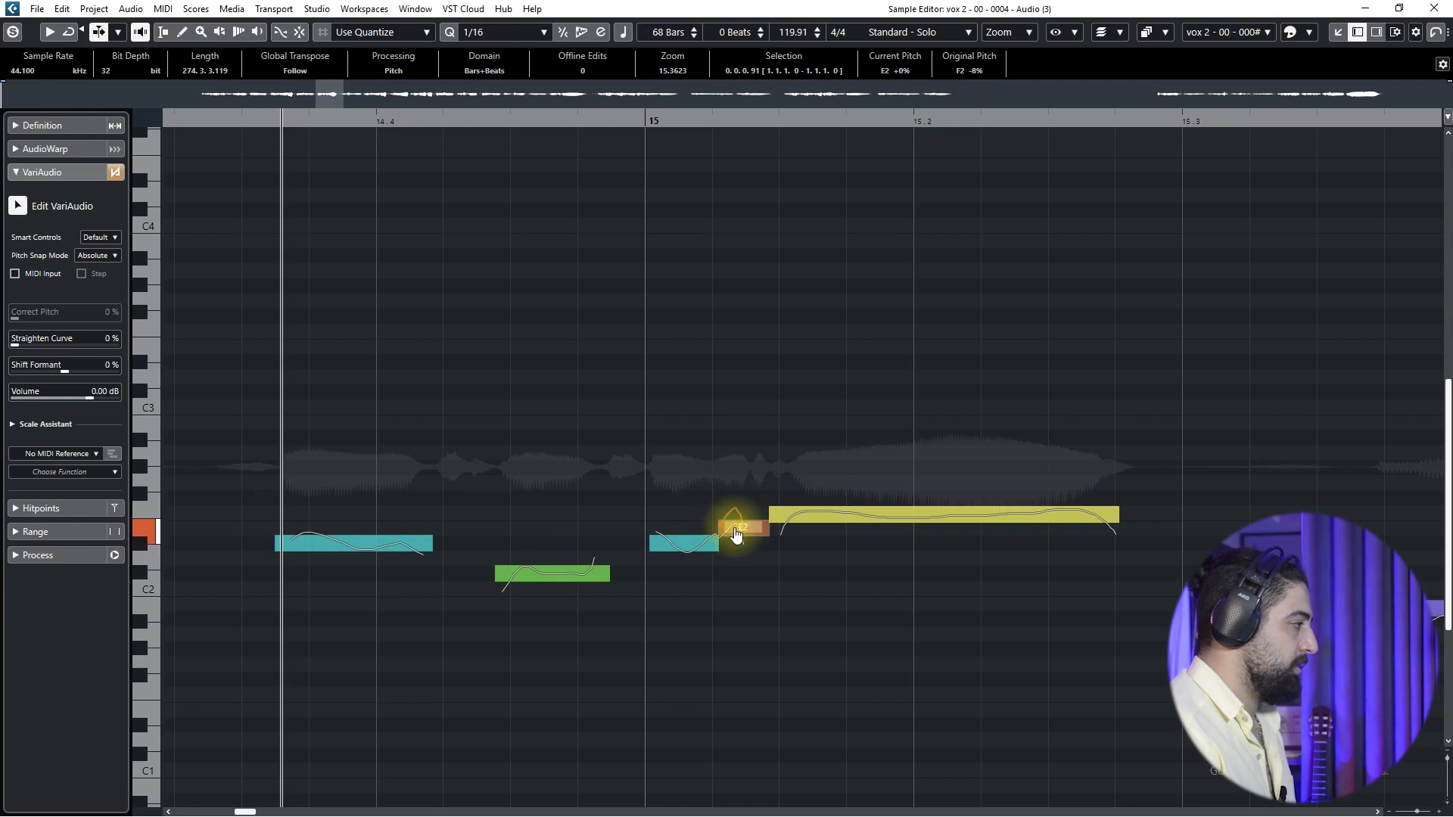
pyautogui.click(797, 522)
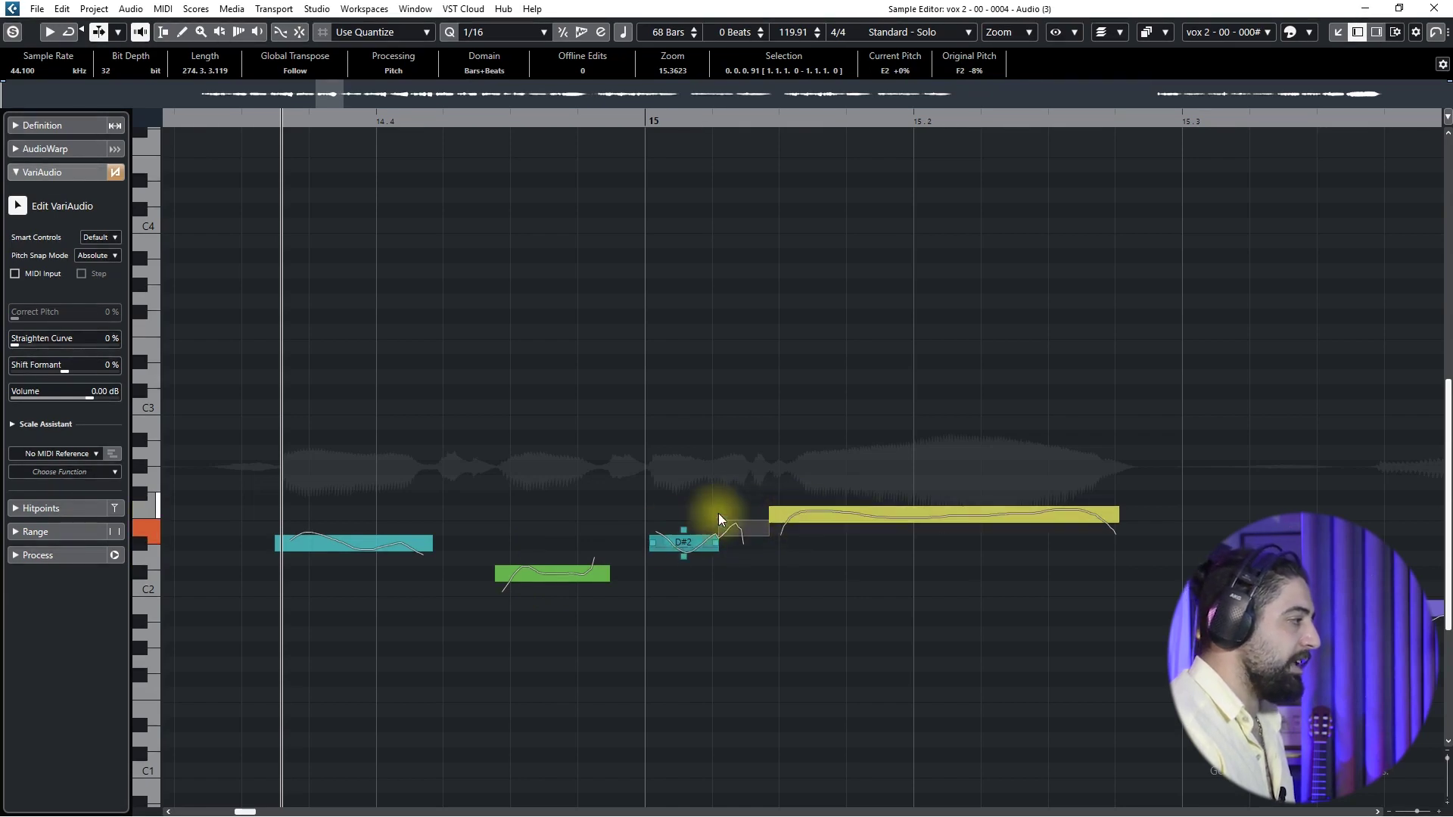
pyautogui.click(816, 514)
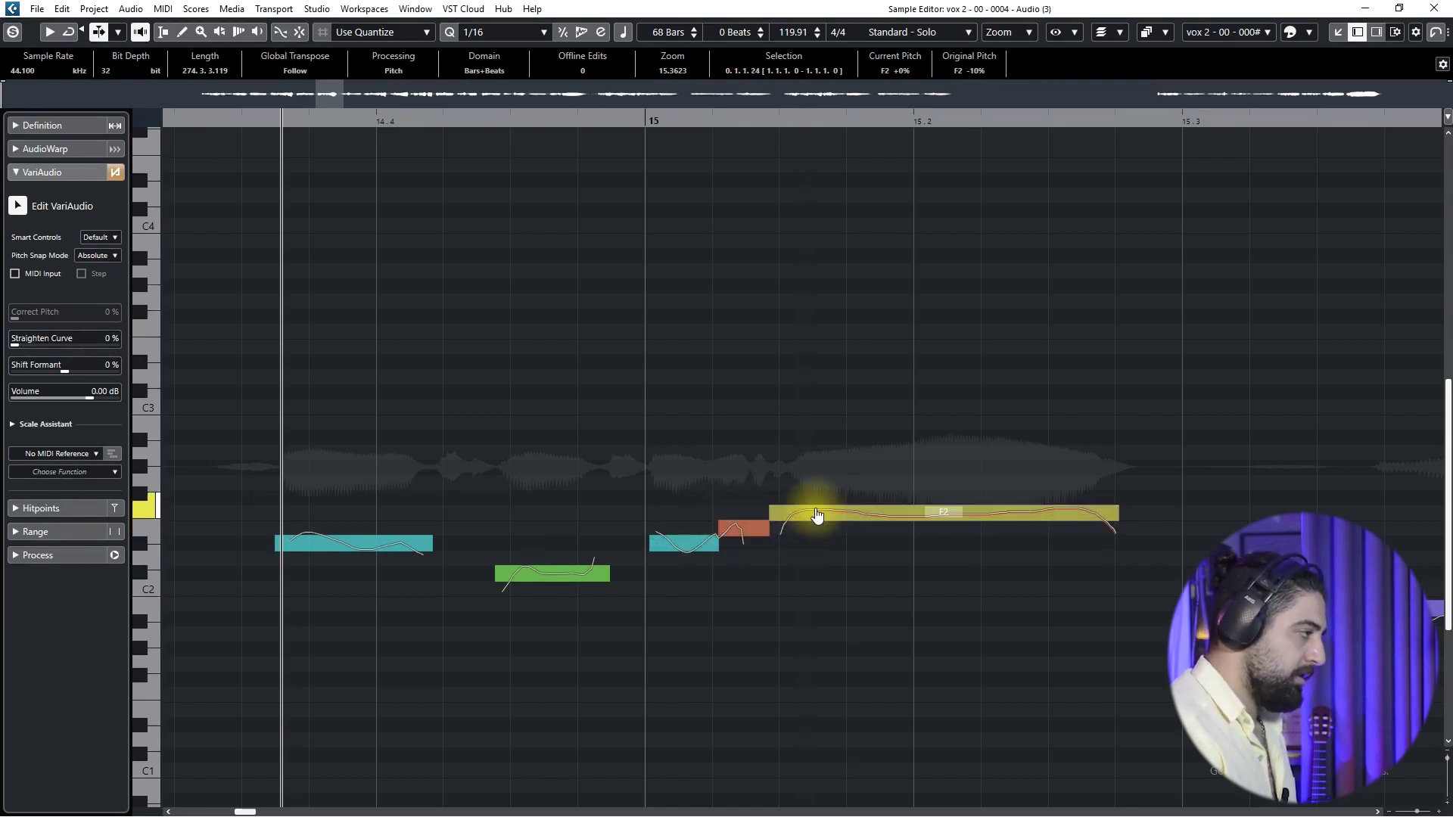
pyautogui.scroll(-2, 801, 528)
pyautogui.press('space')
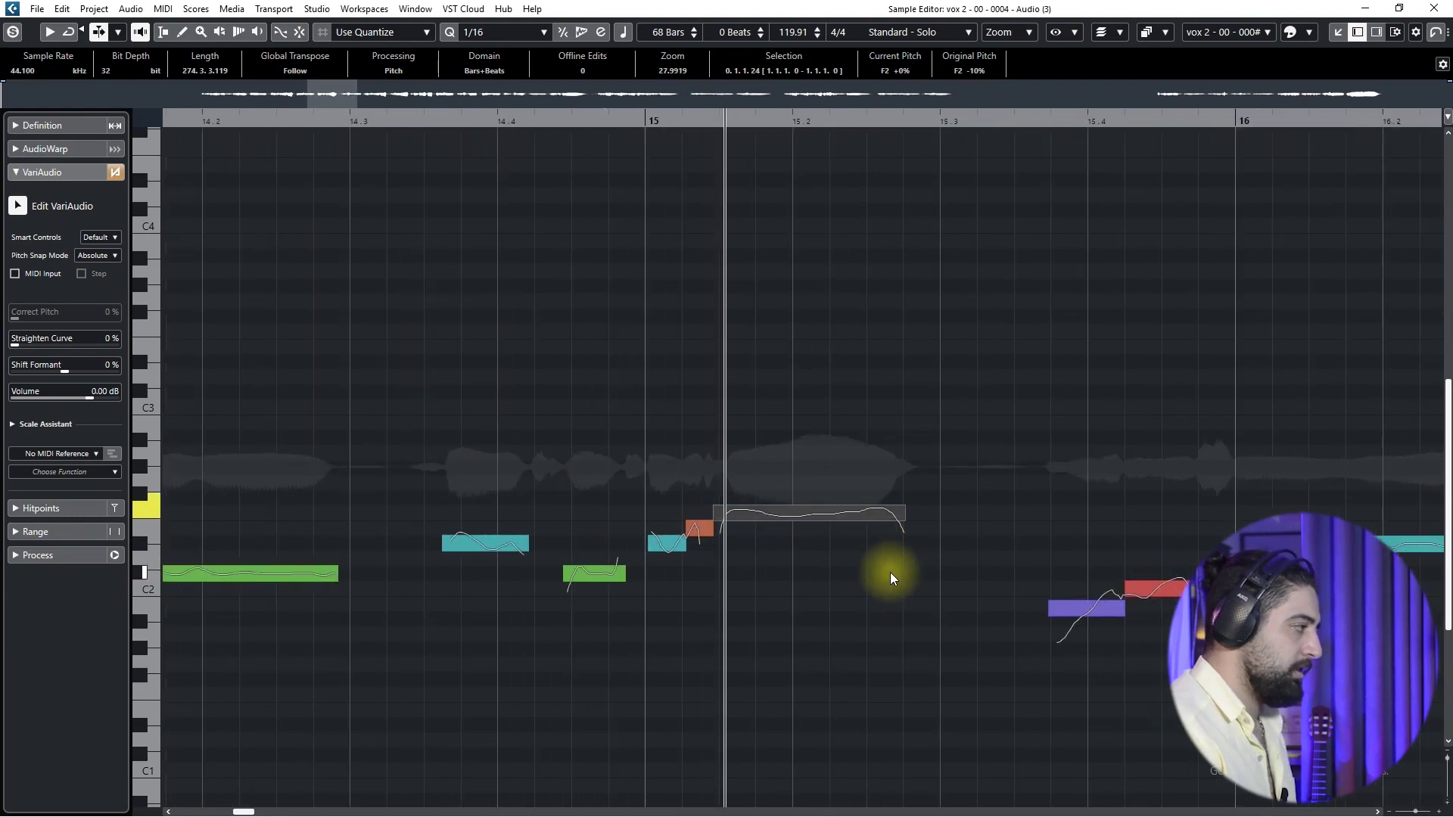
pyautogui.press('space')
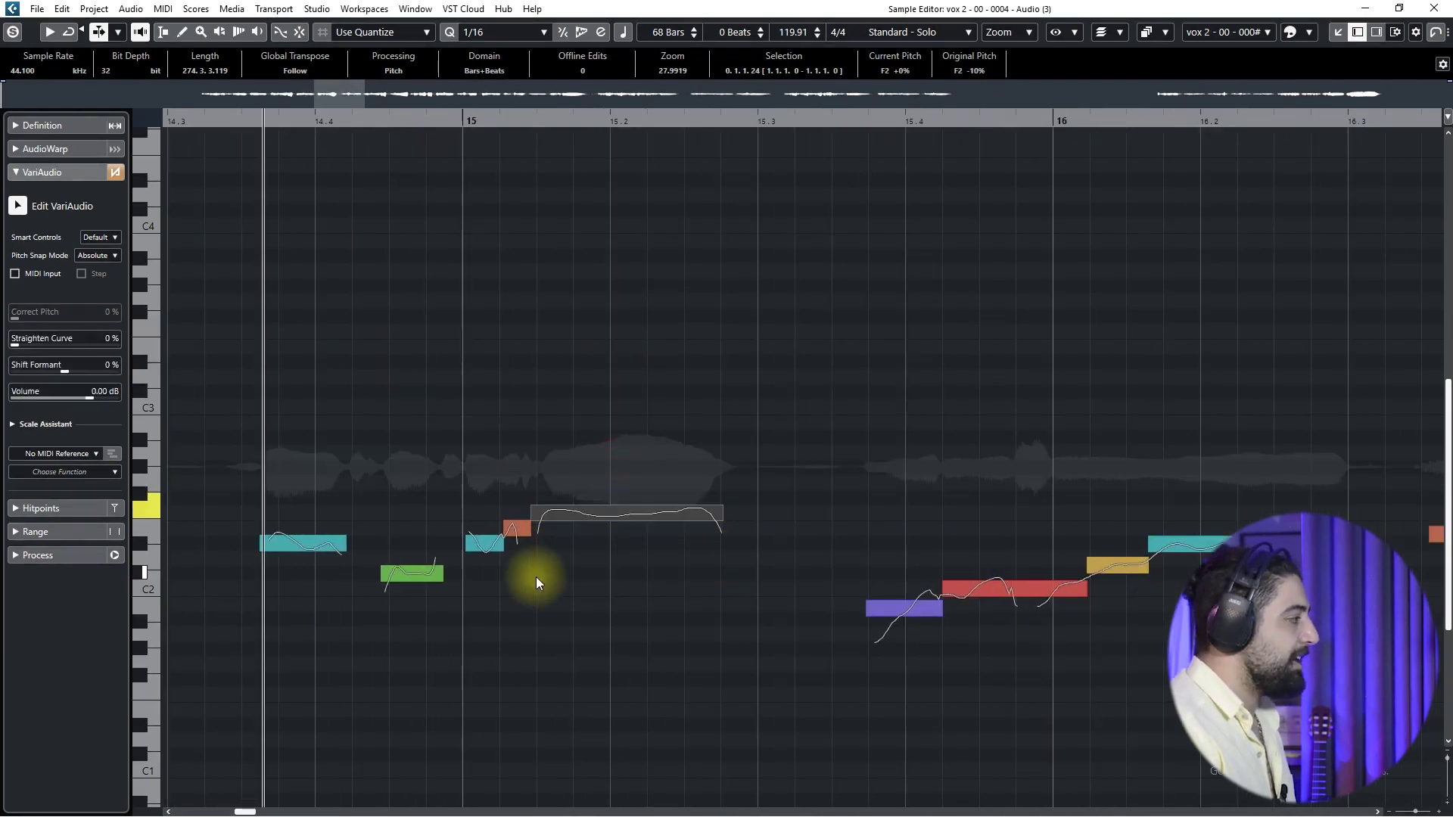
# Set Straighten Curve to 61% on the long F2 segment in bar 15.
pyautogui.scroll(2, 536, 577)
pyautogui.click(38, 348)
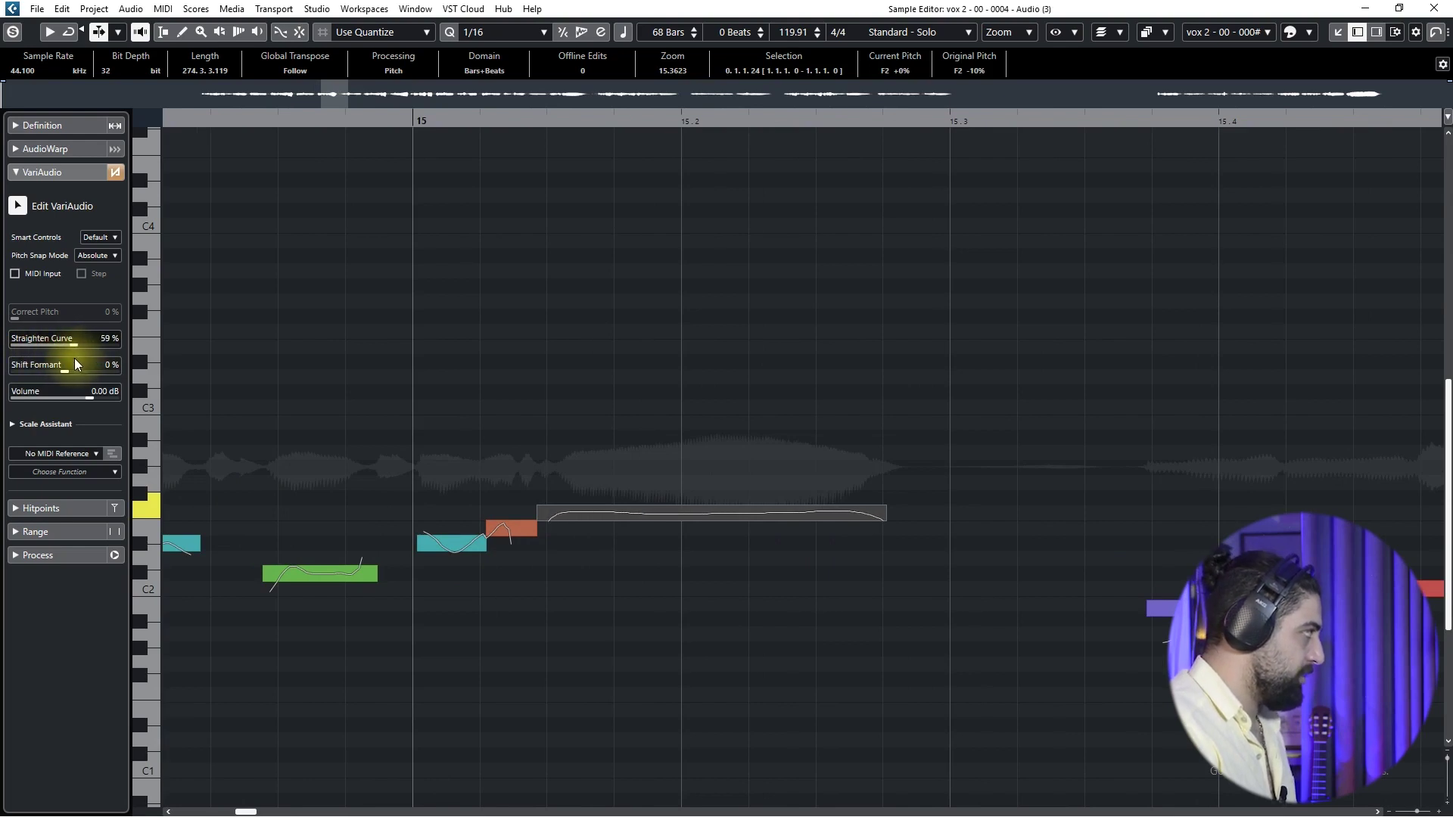
pyautogui.moveTo(752, 383); pyautogui.dragTo(795, 610)
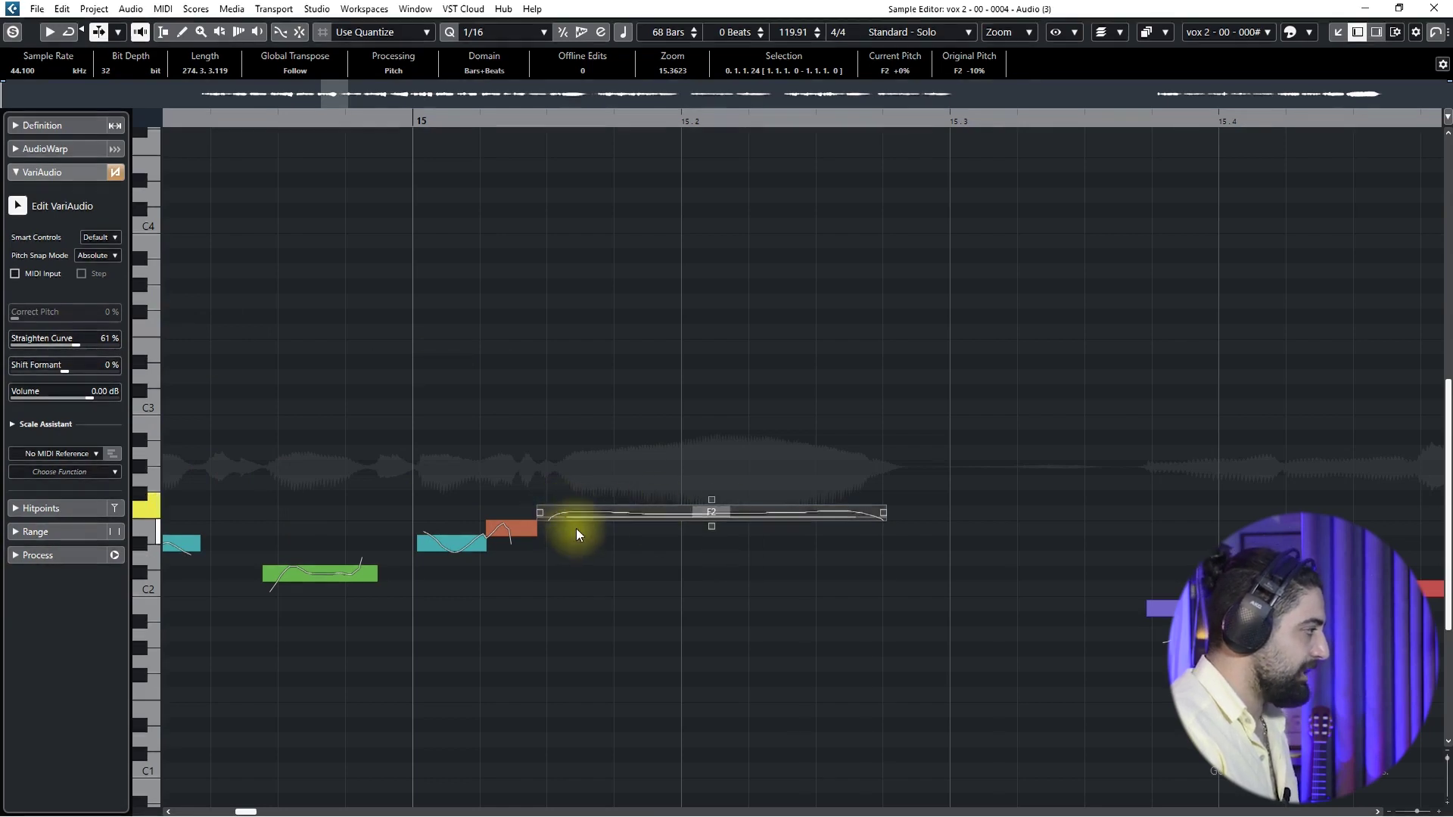
# Set Straighten Curve to 0% on bar 15's long segment and split its opening into short pieces pitched to F2.
pyautogui.moveTo(66, 348); pyautogui.dragTo(6, 345)
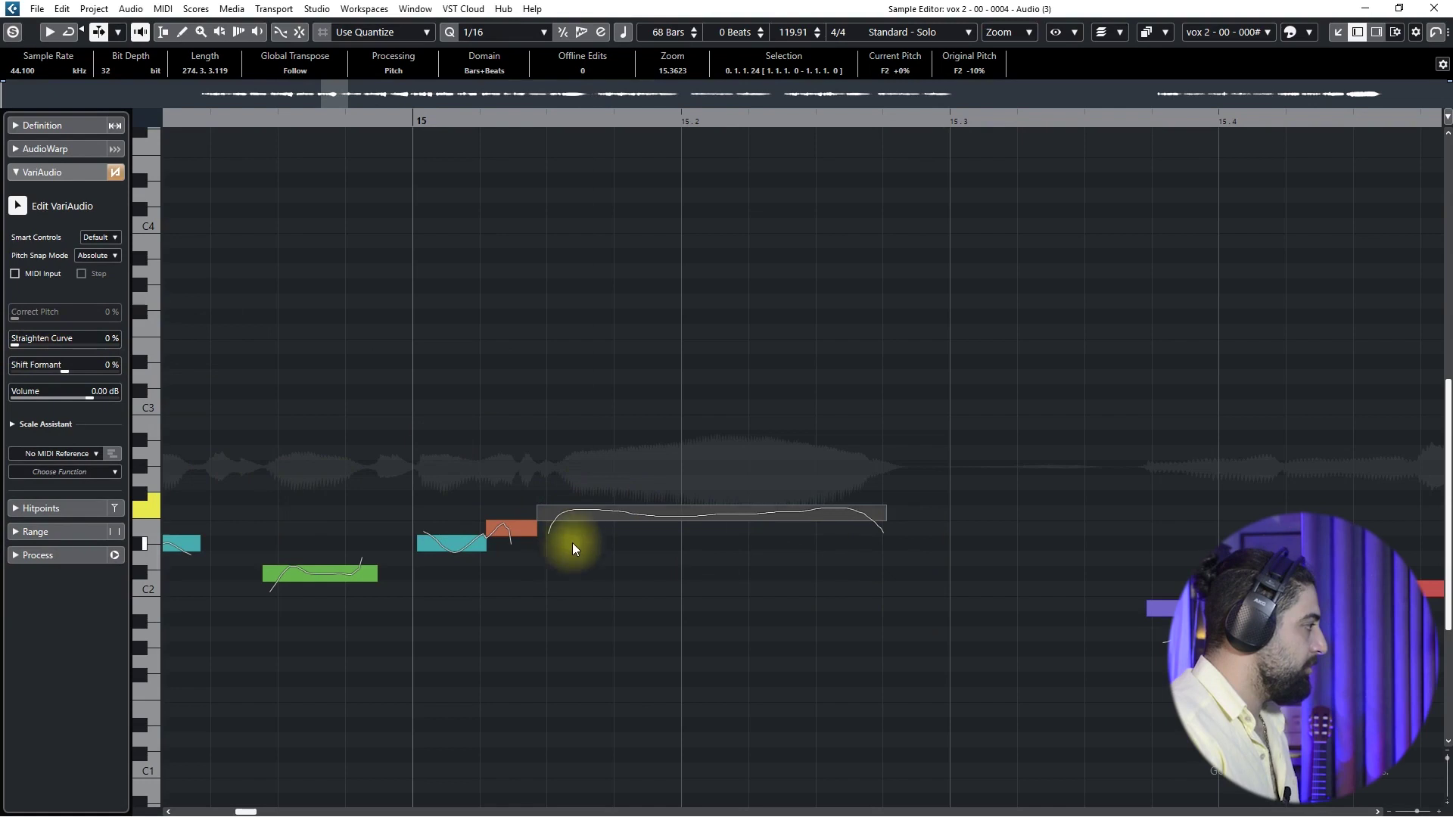
pyautogui.click(568, 522)
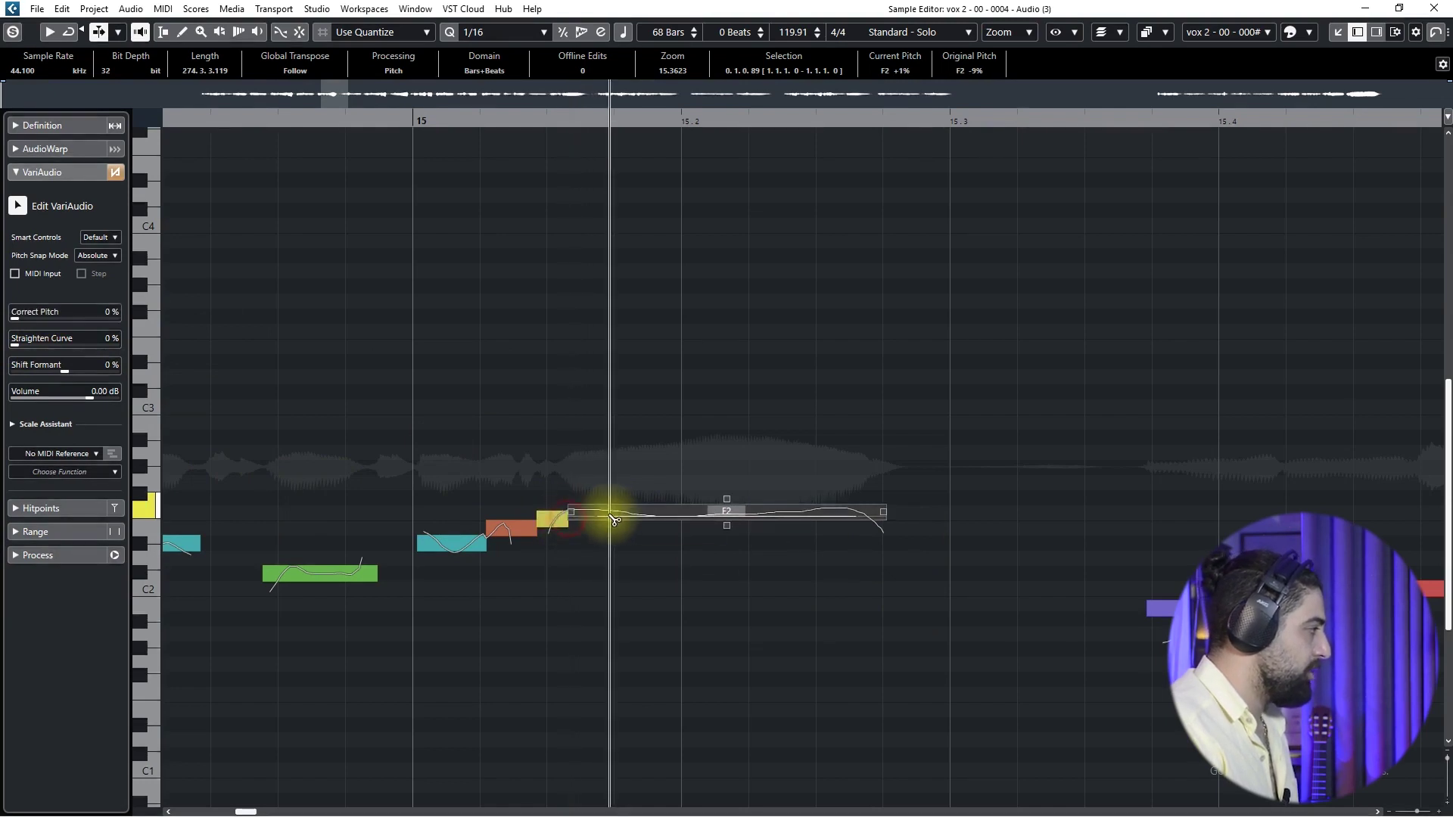
pyautogui.click(624, 522)
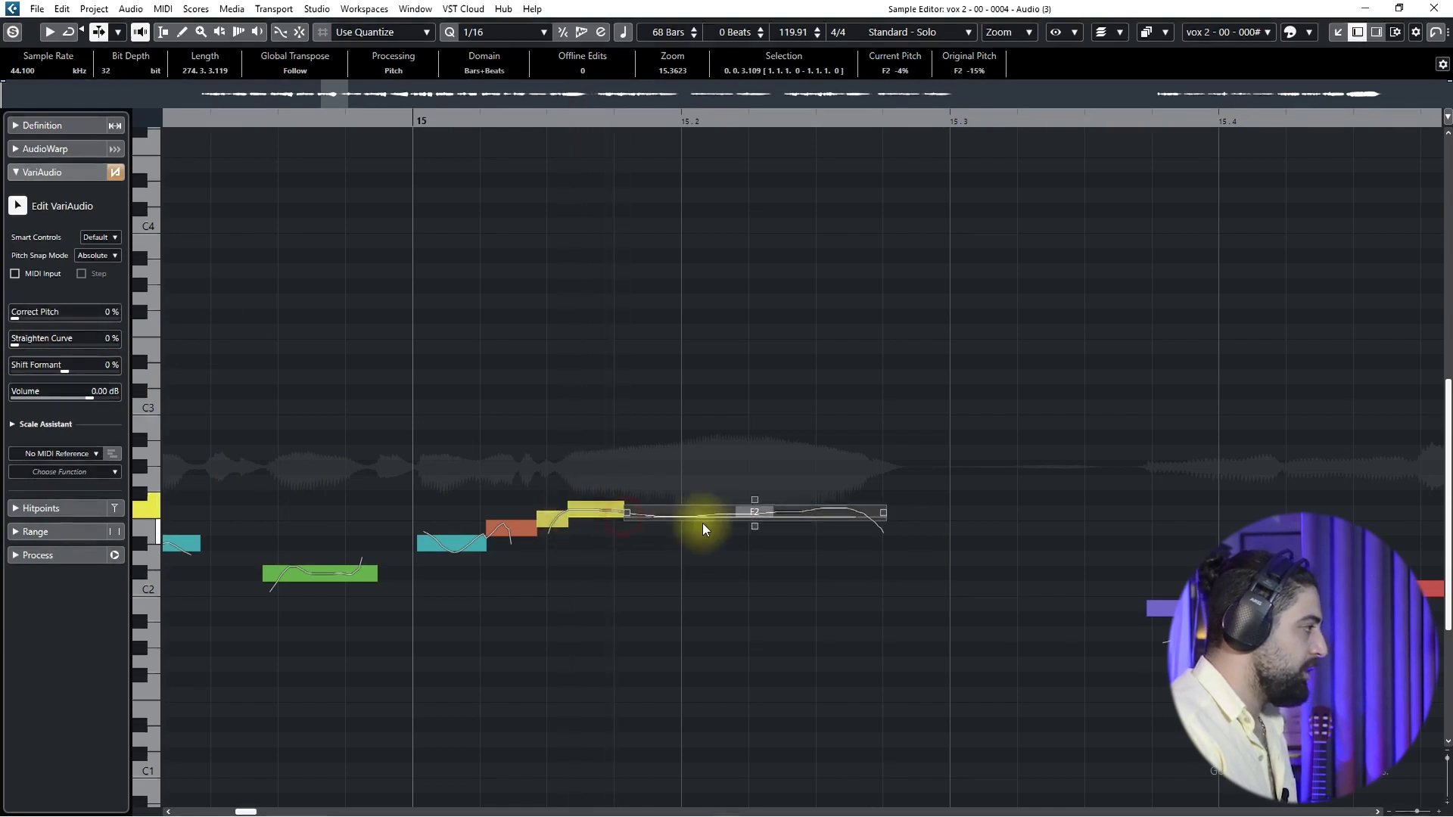
pyautogui.click(584, 512)
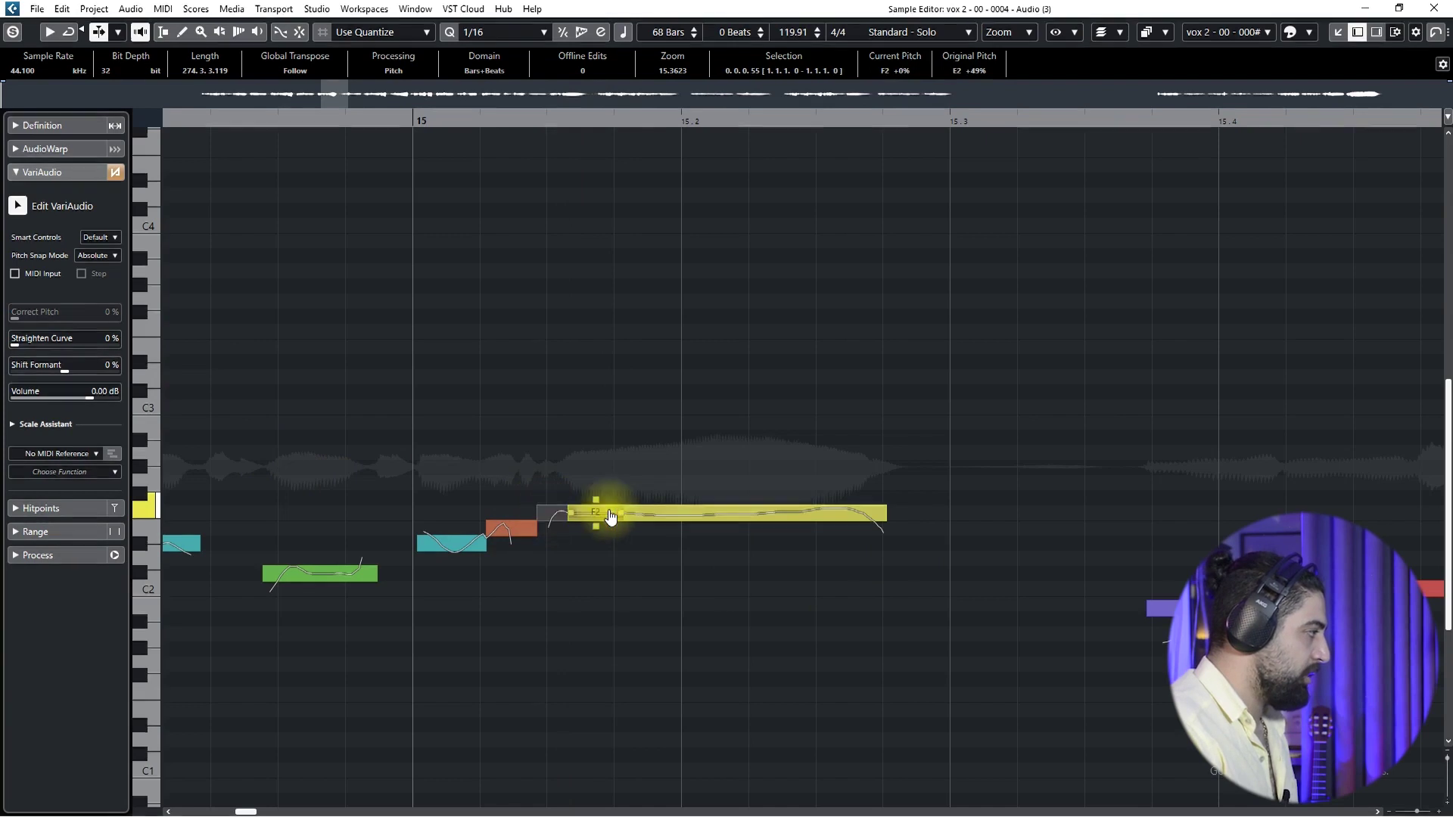
pyautogui.click(670, 517)
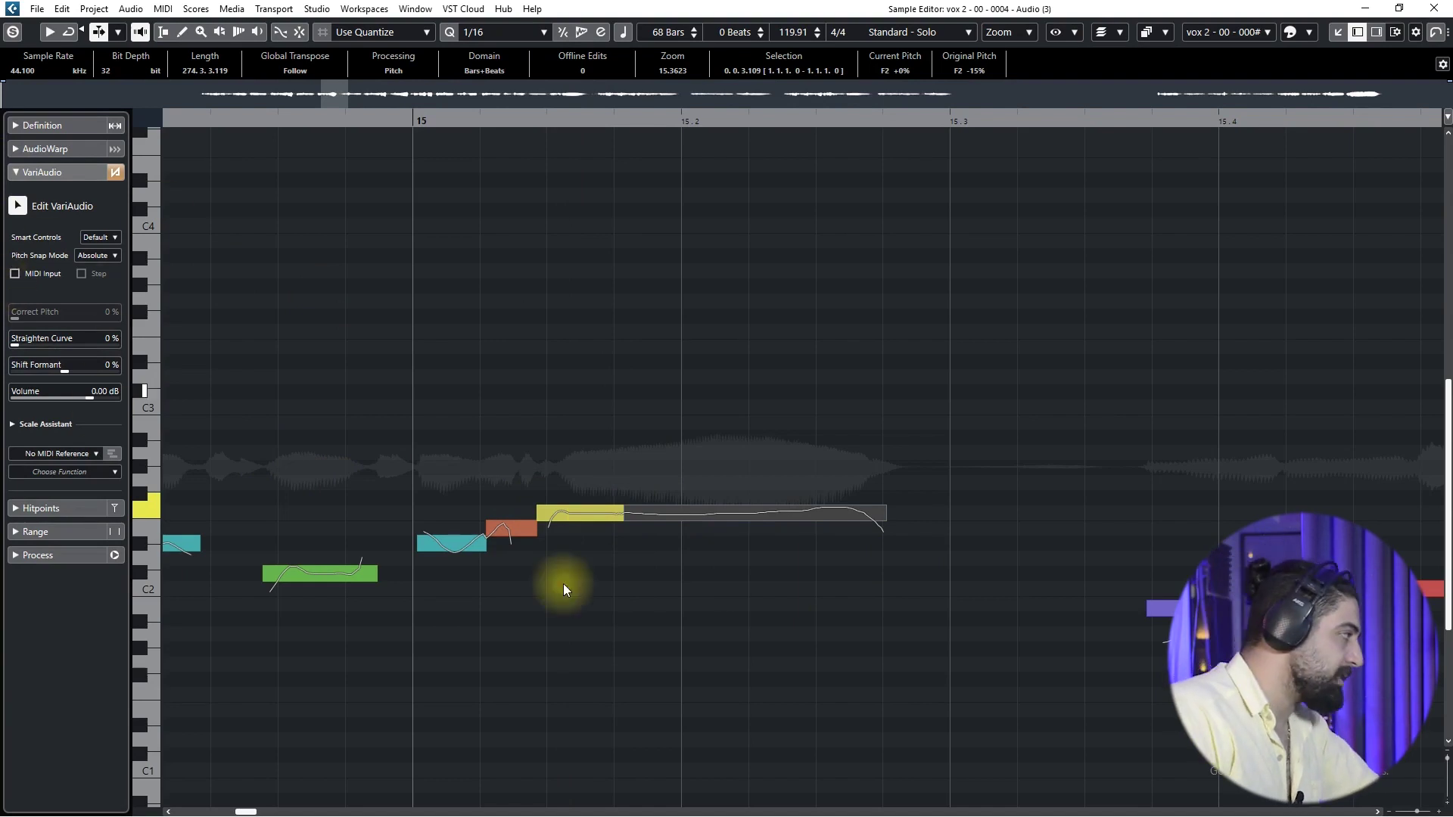
# Split the end of the long segment between 15.2 and 15.3, snap the pieces to F2, and play the phrase.
pyautogui.click(818, 520)
pyautogui.click(841, 517)
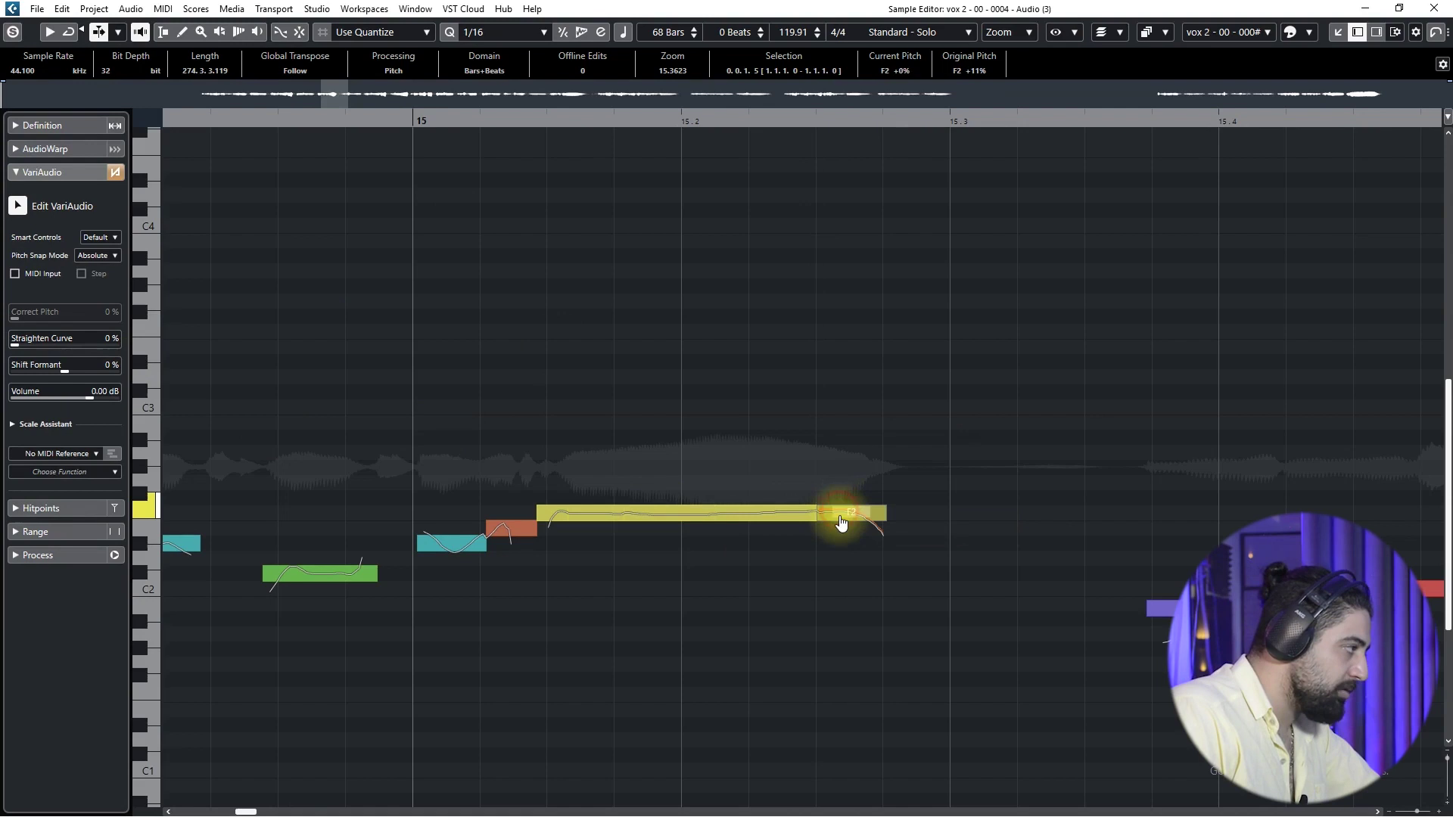
pyautogui.scroll(2, 790, 522)
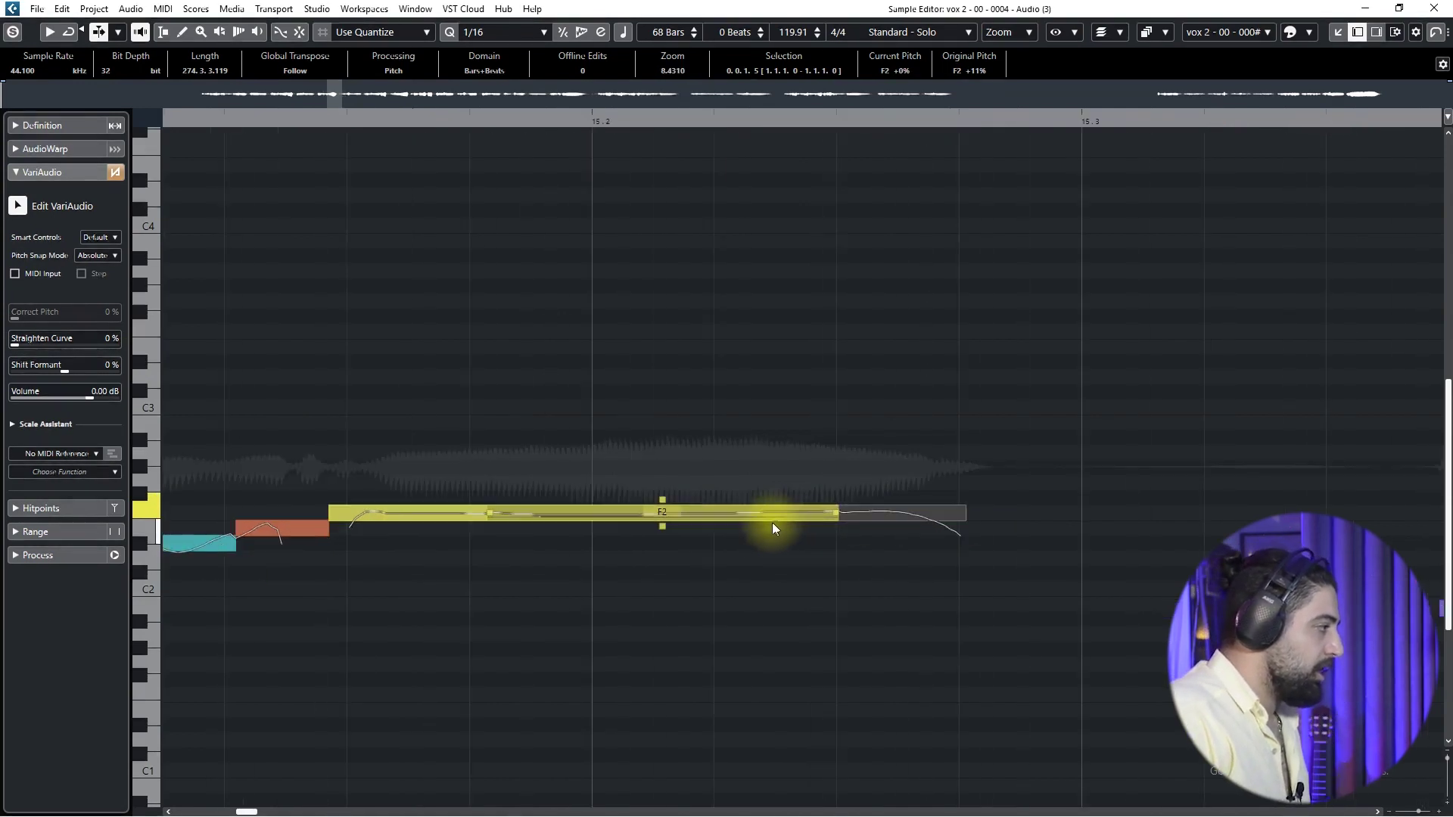
pyautogui.click(783, 521)
pyautogui.moveTo(800, 518); pyautogui.dragTo(768, 514)
pyautogui.scroll(-5, 719, 586)
pyautogui.press('space')
pyautogui.hscroll(2, 906, 510)
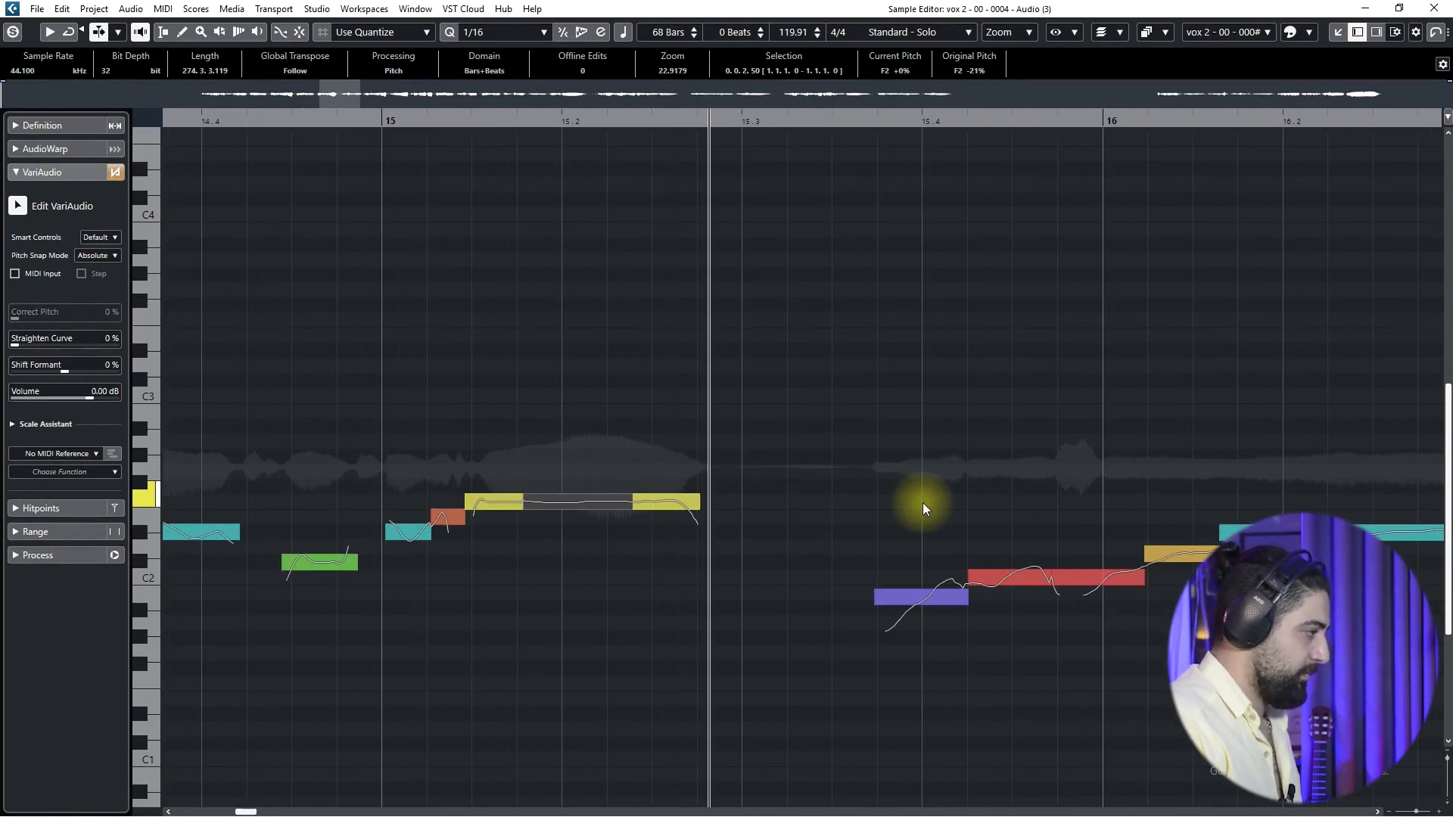
# Place the playhead just after 15.3, split the C2 segment before bar 16, and move both parts to C#2.
pyautogui.moveTo(952, 502); pyautogui.dragTo(533, 498)
pyautogui.click(372, 123)
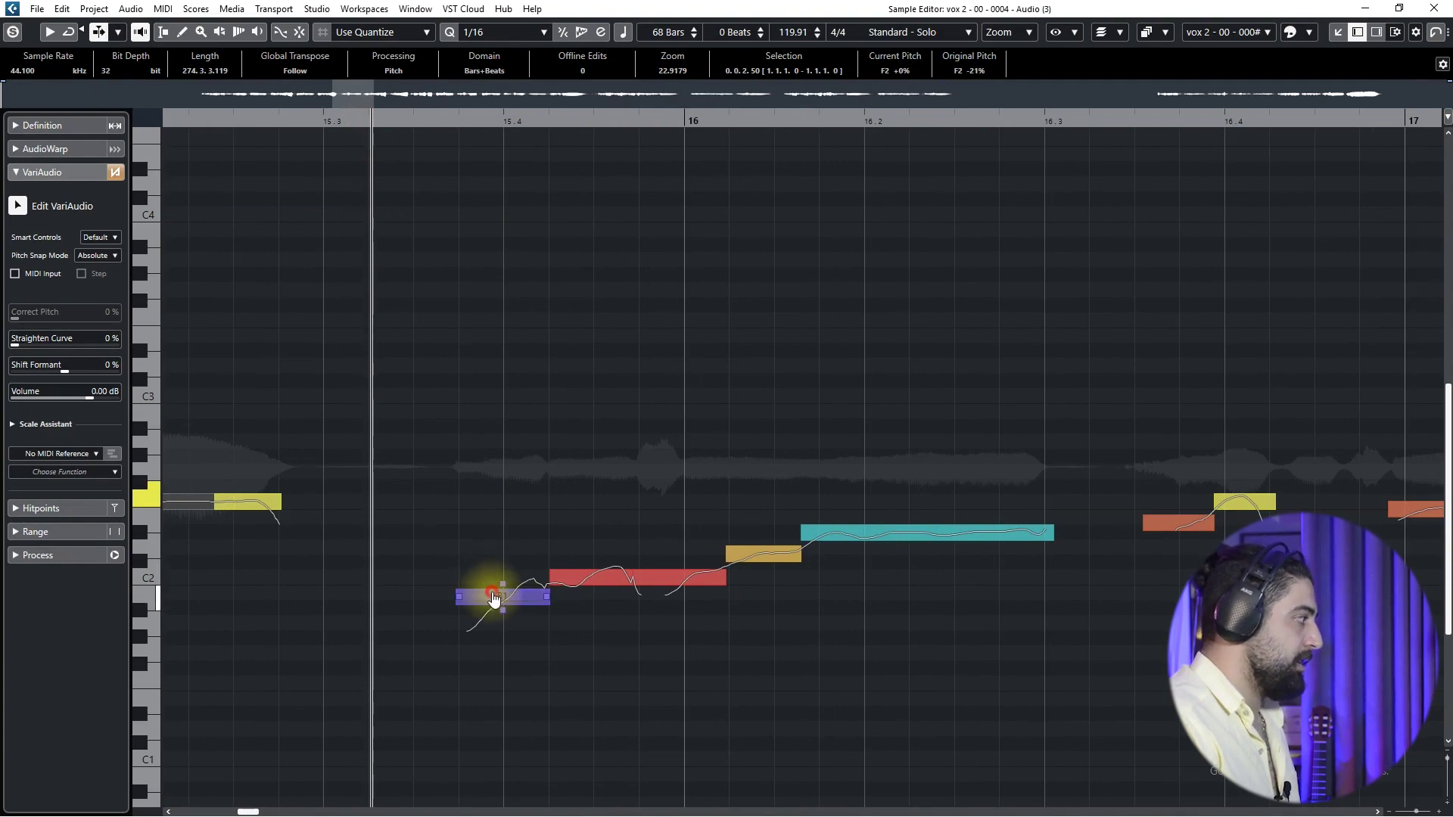
pyautogui.click(639, 578)
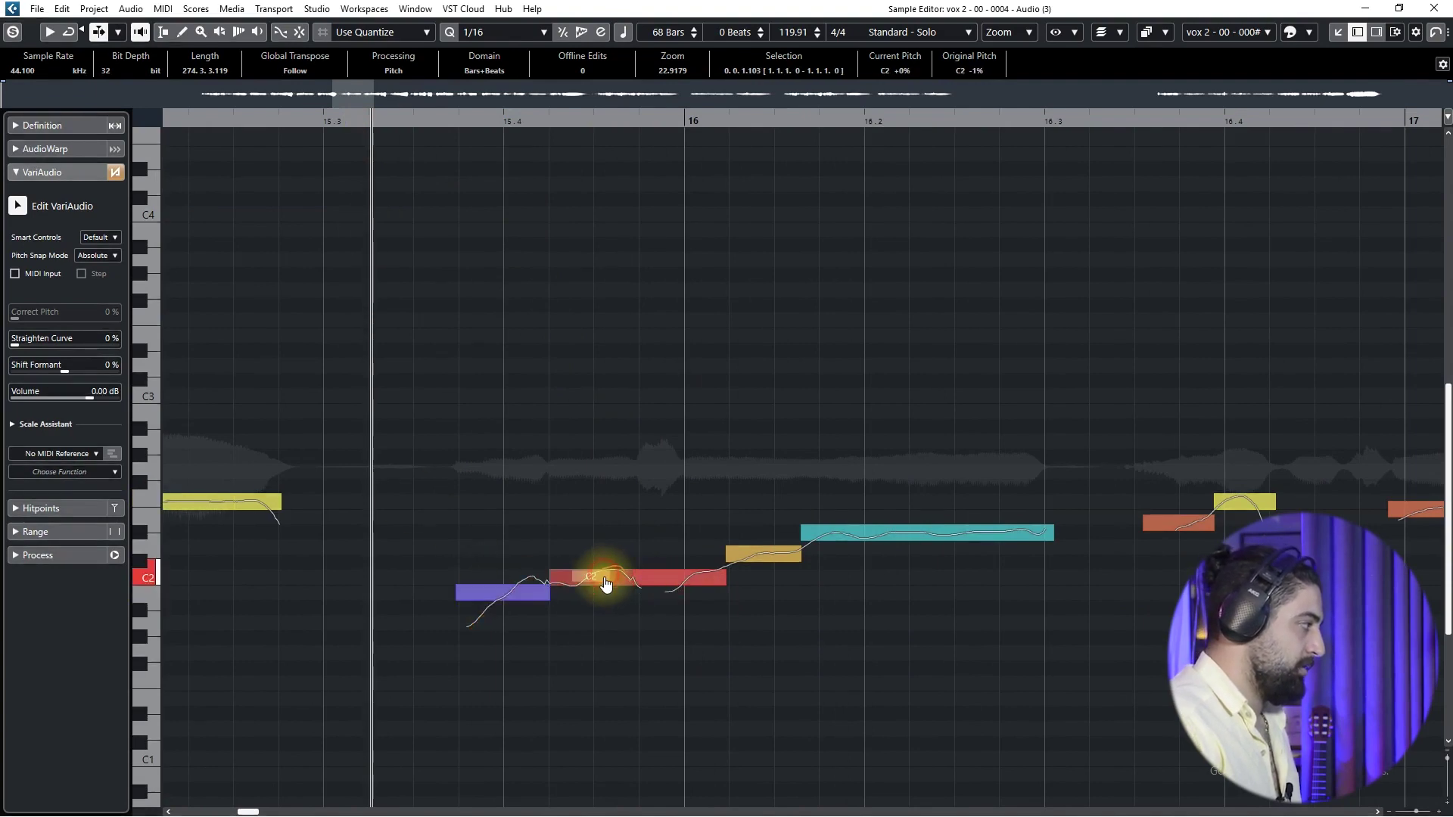
pyautogui.moveTo(609, 576); pyautogui.dragTo(681, 570)
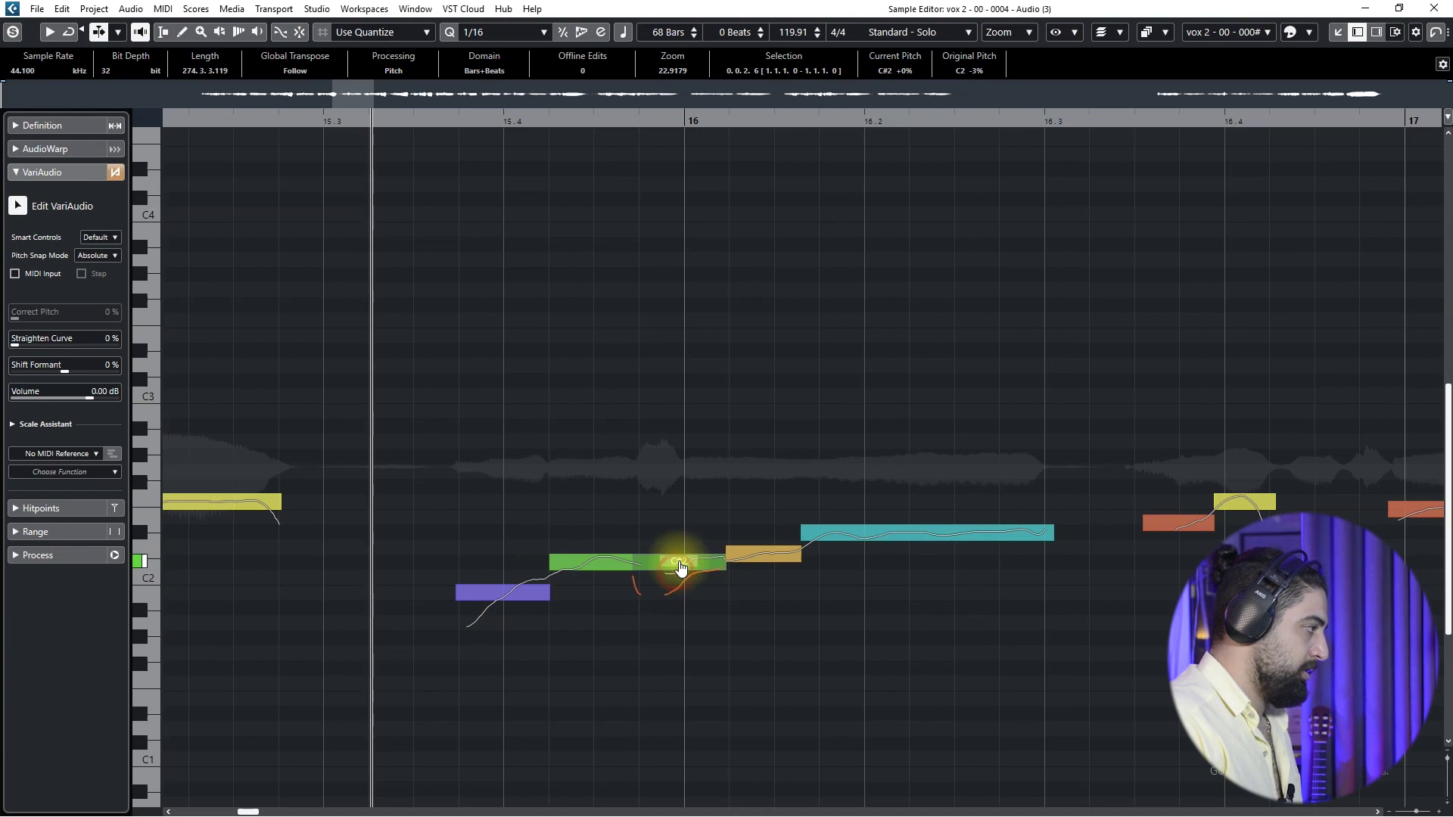
# Pitch the short segment after bar 16 and the long one following it to D#2, and play the phrase.
pyautogui.moveTo(760, 546); pyautogui.dragTo(760, 533)
pyautogui.click(837, 540)
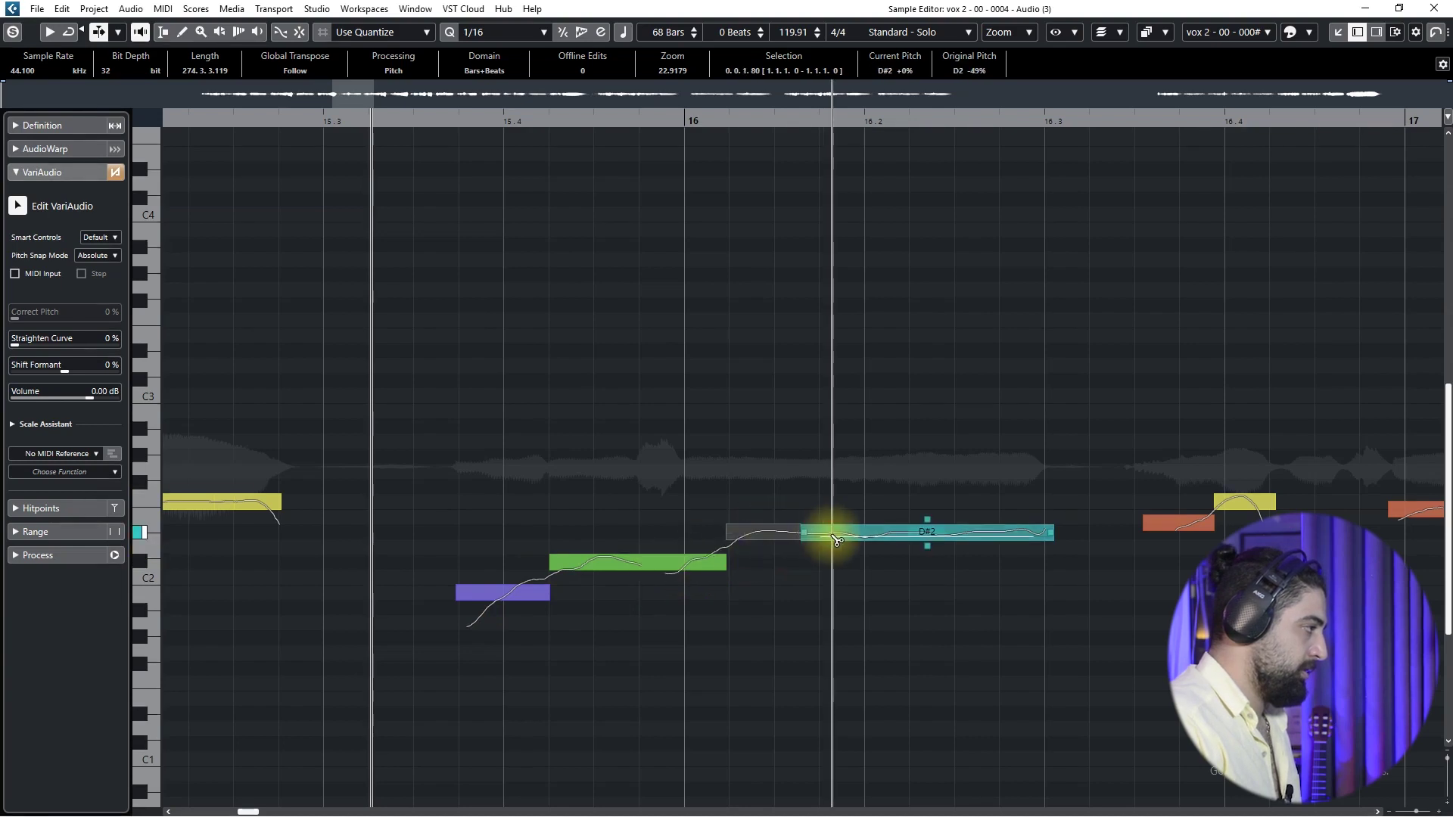
pyautogui.click(834, 533)
pyautogui.press('space')
pyautogui.press('space')
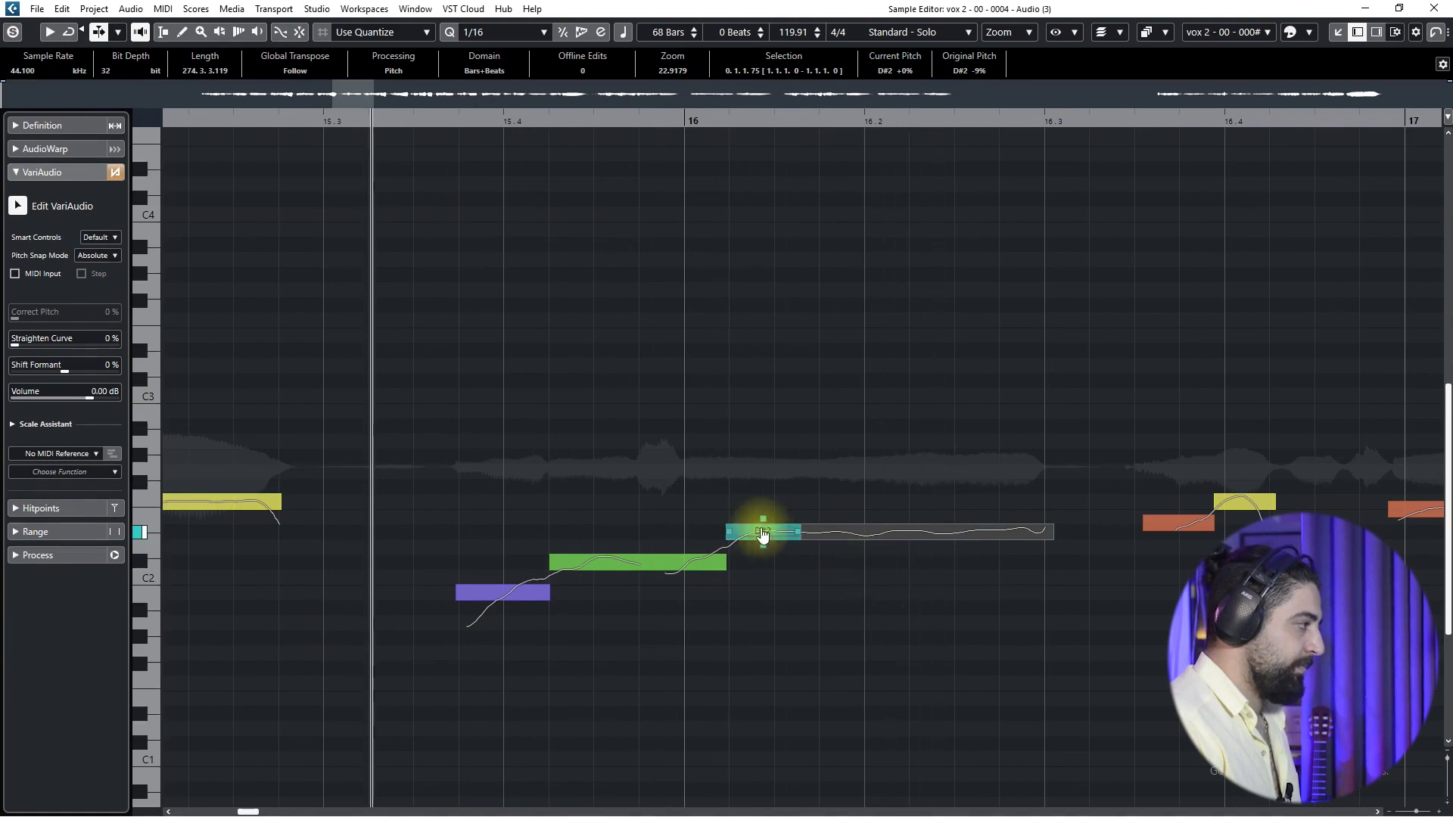
pyautogui.press('space')
pyautogui.keyDown('alt'); pyautogui.click(769, 532); pyautogui.keyUp('alt')
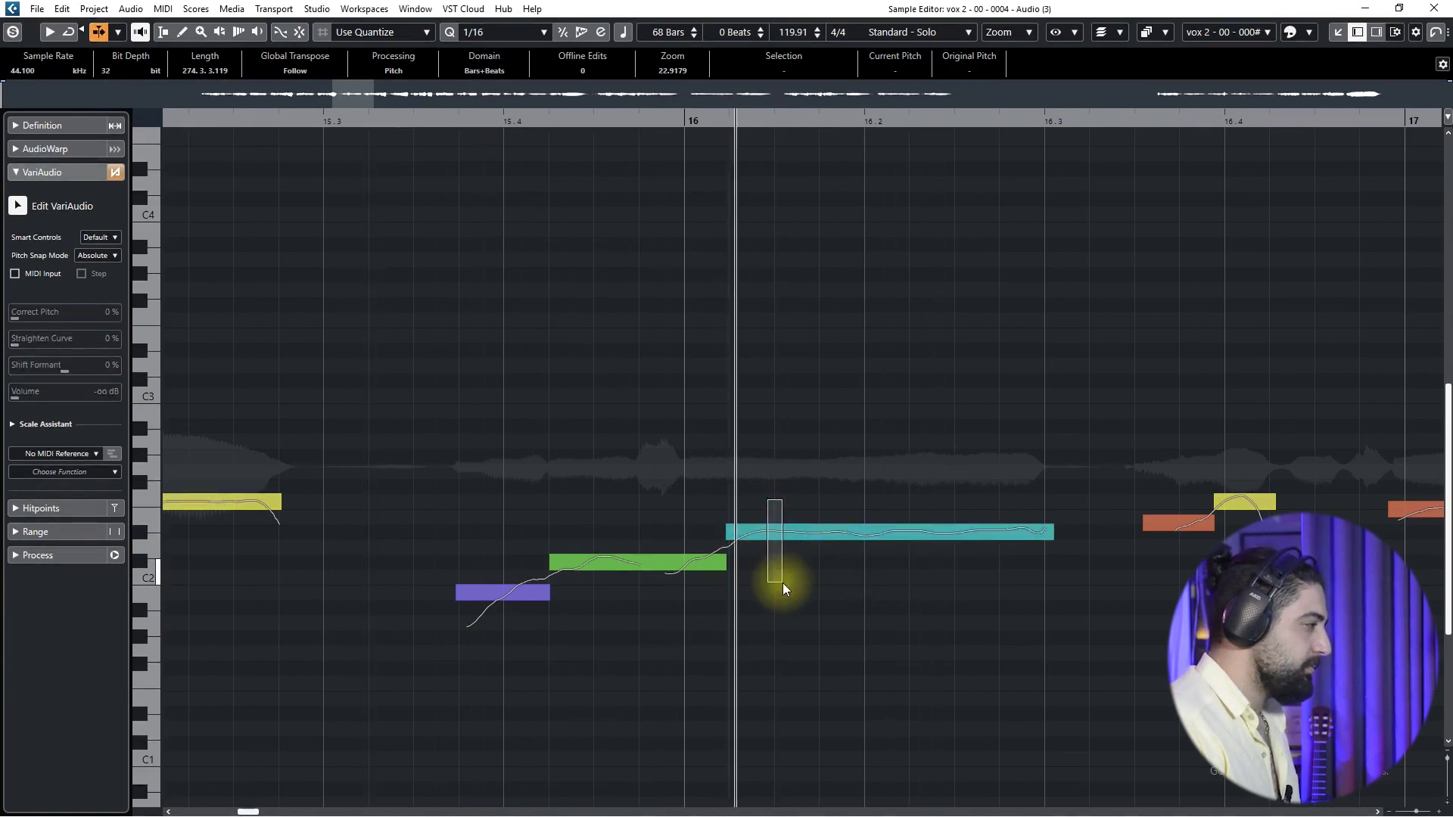
pyautogui.press('space')
# Split the beginning off the short D#2 segment in bar 16, snap the pieces to D#2, and replay the phrase.
pyautogui.click(751, 538)
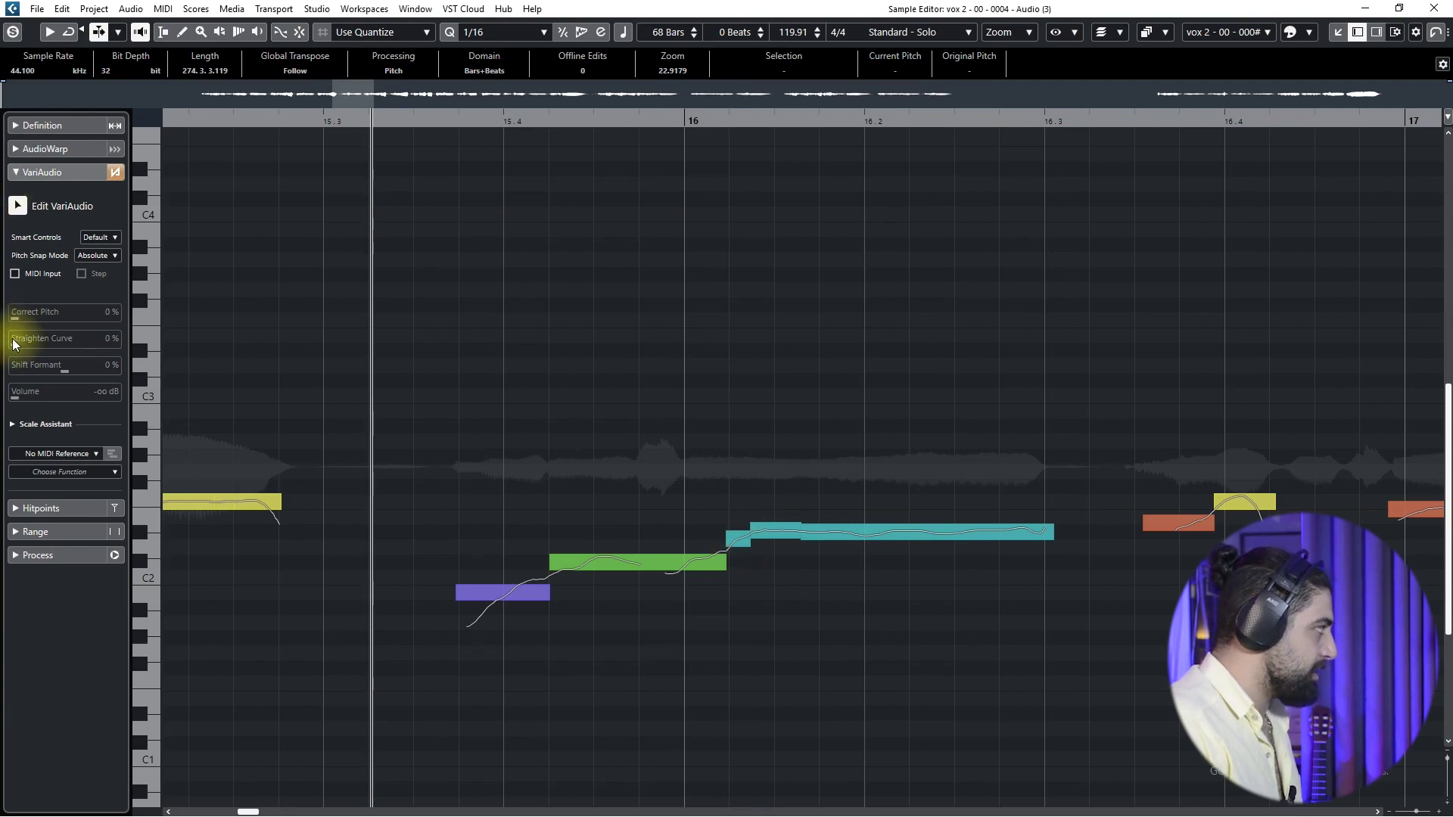
pyautogui.moveTo(738, 541); pyautogui.dragTo(785, 529)
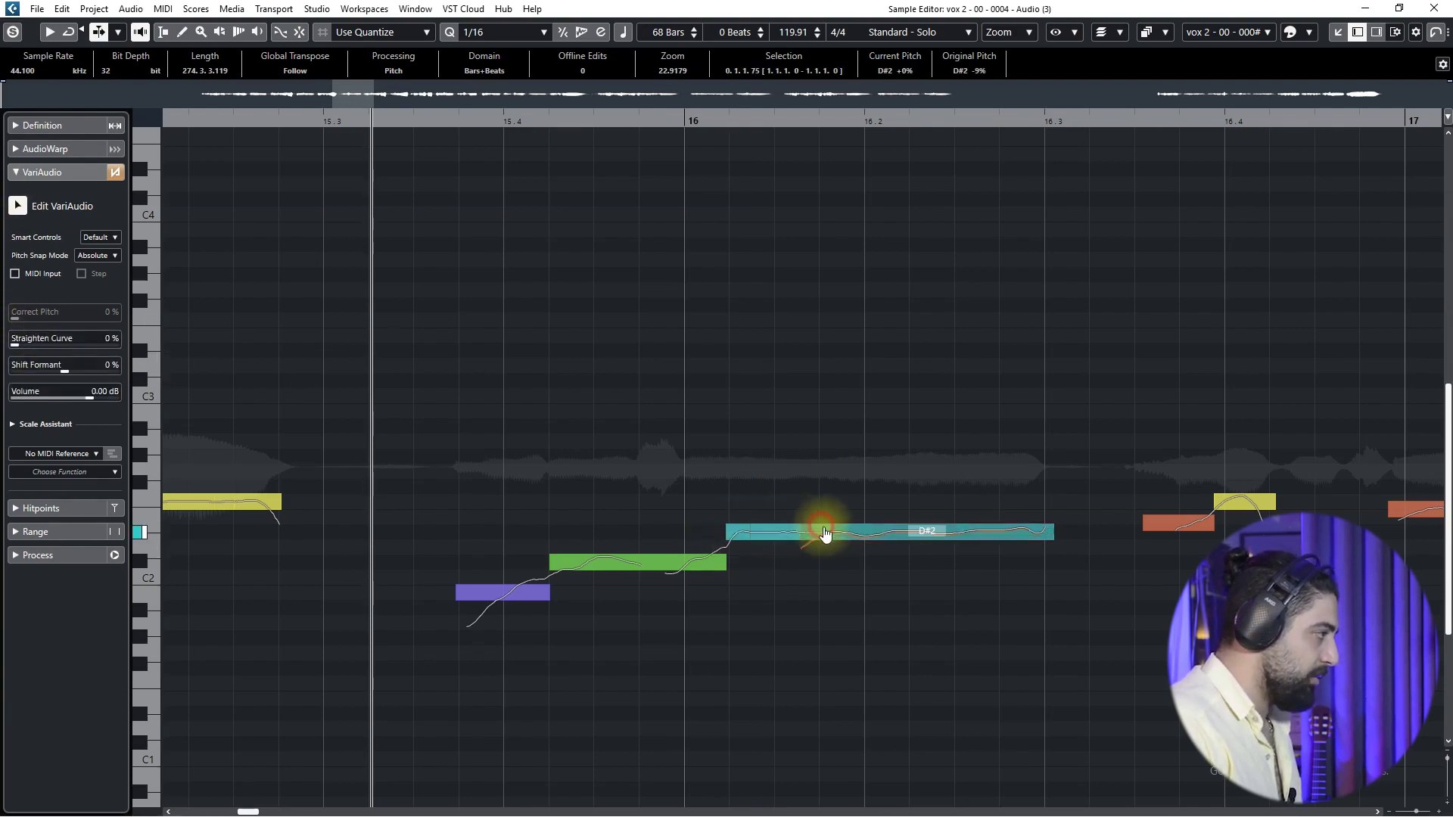
pyautogui.click(825, 534)
pyautogui.press('space')
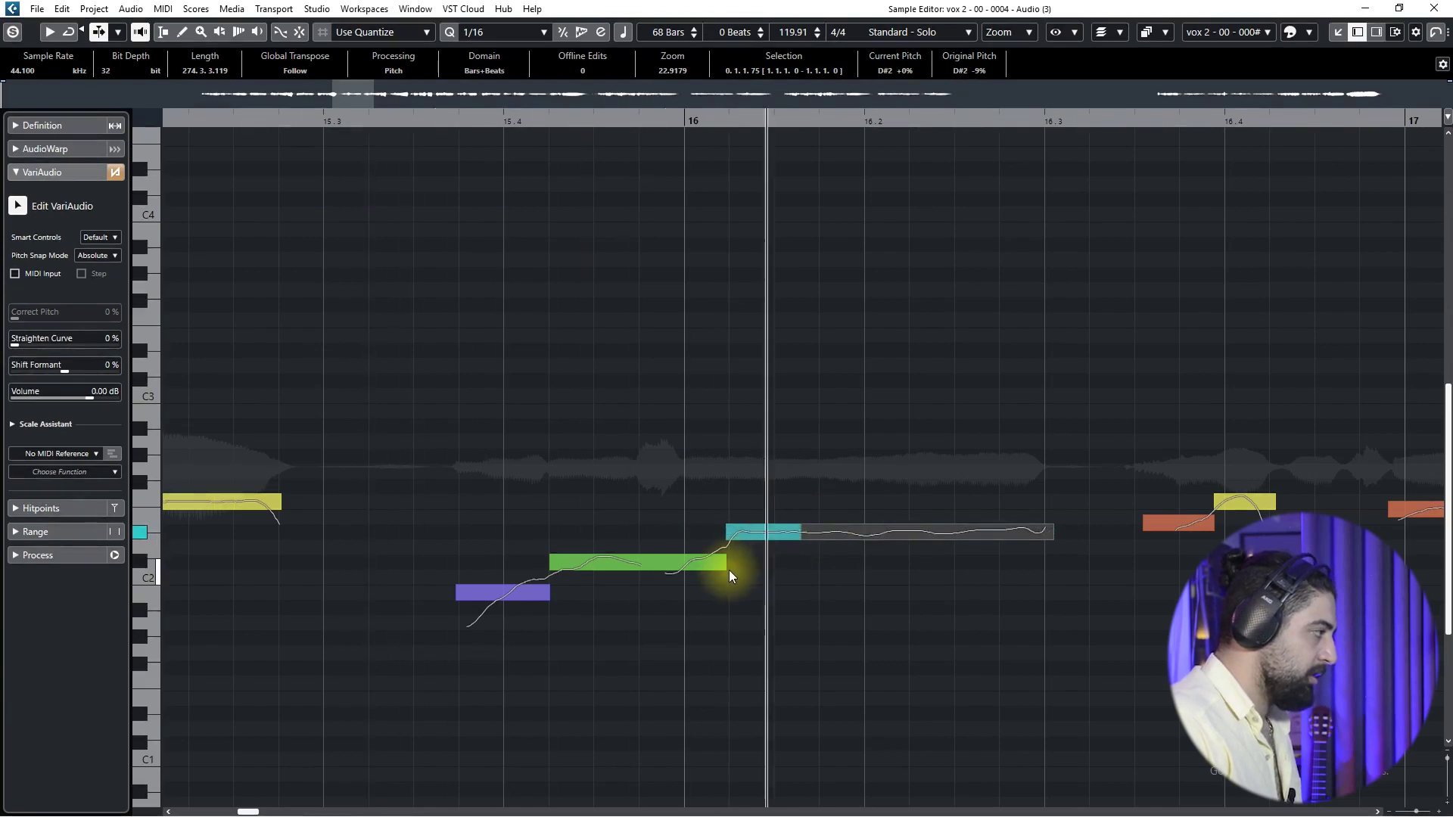
pyautogui.press('space')
pyautogui.press('space')
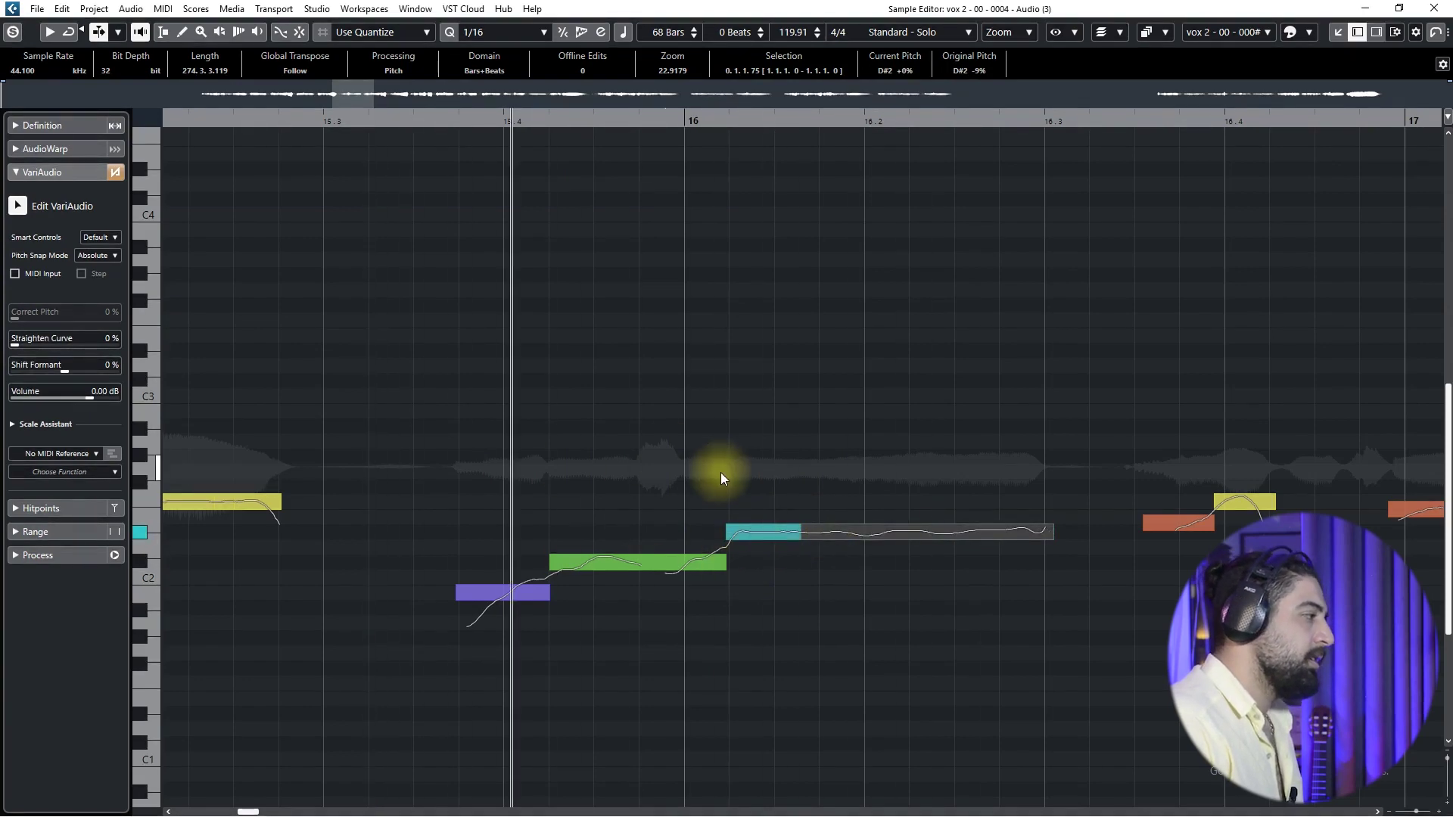
pyautogui.press('space')
# Split the end off the C#2 segment just after bar 16 starts, pitch both pieces to C#2, and play the transition.
pyautogui.click(699, 568)
pyautogui.moveTo(704, 560)
pyautogui.mouseDown()
pyautogui.moveTo(715, 551)
pyautogui.moveTo(677, 560)
pyautogui.mouseUp()
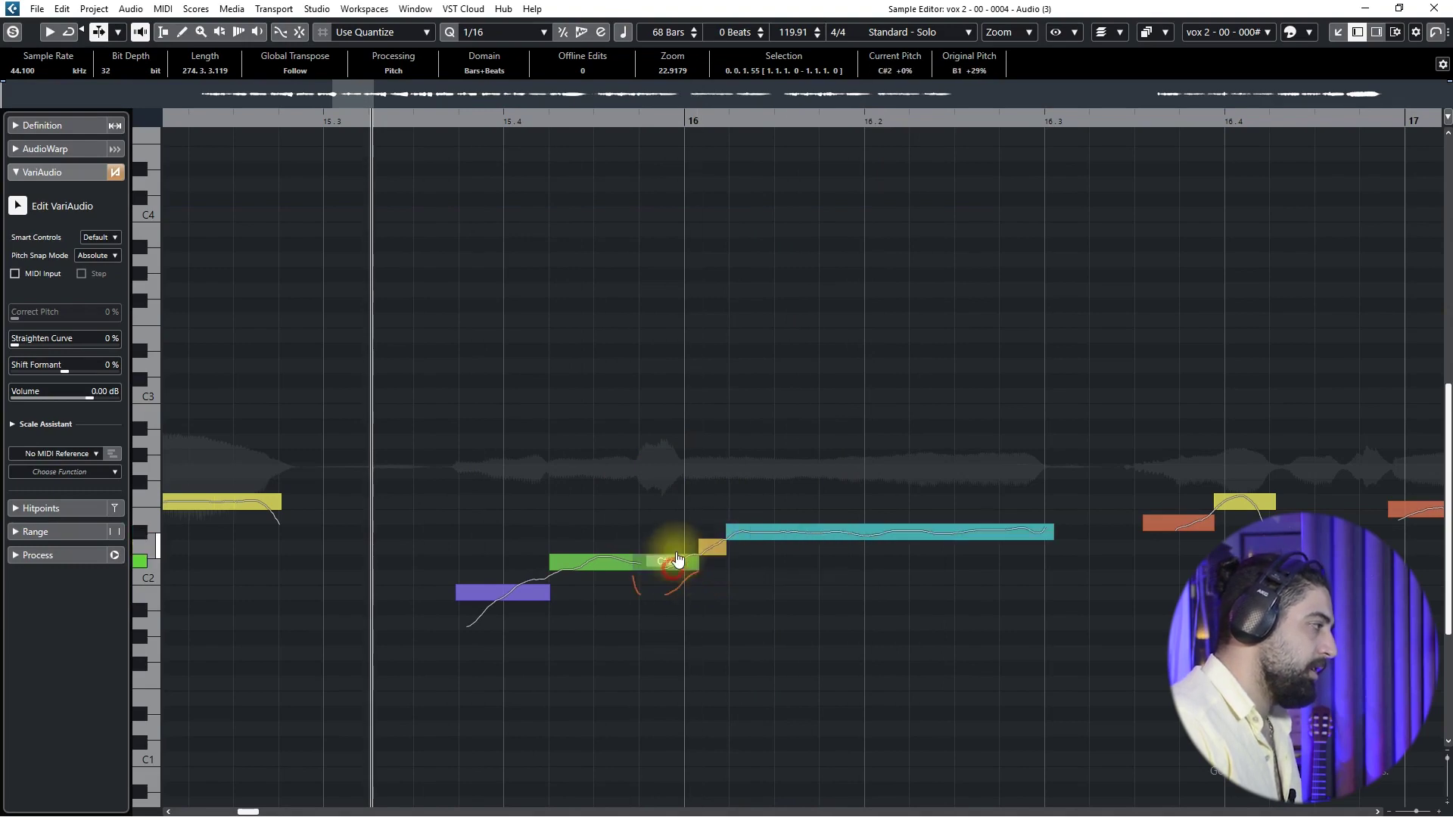
pyautogui.press('space')
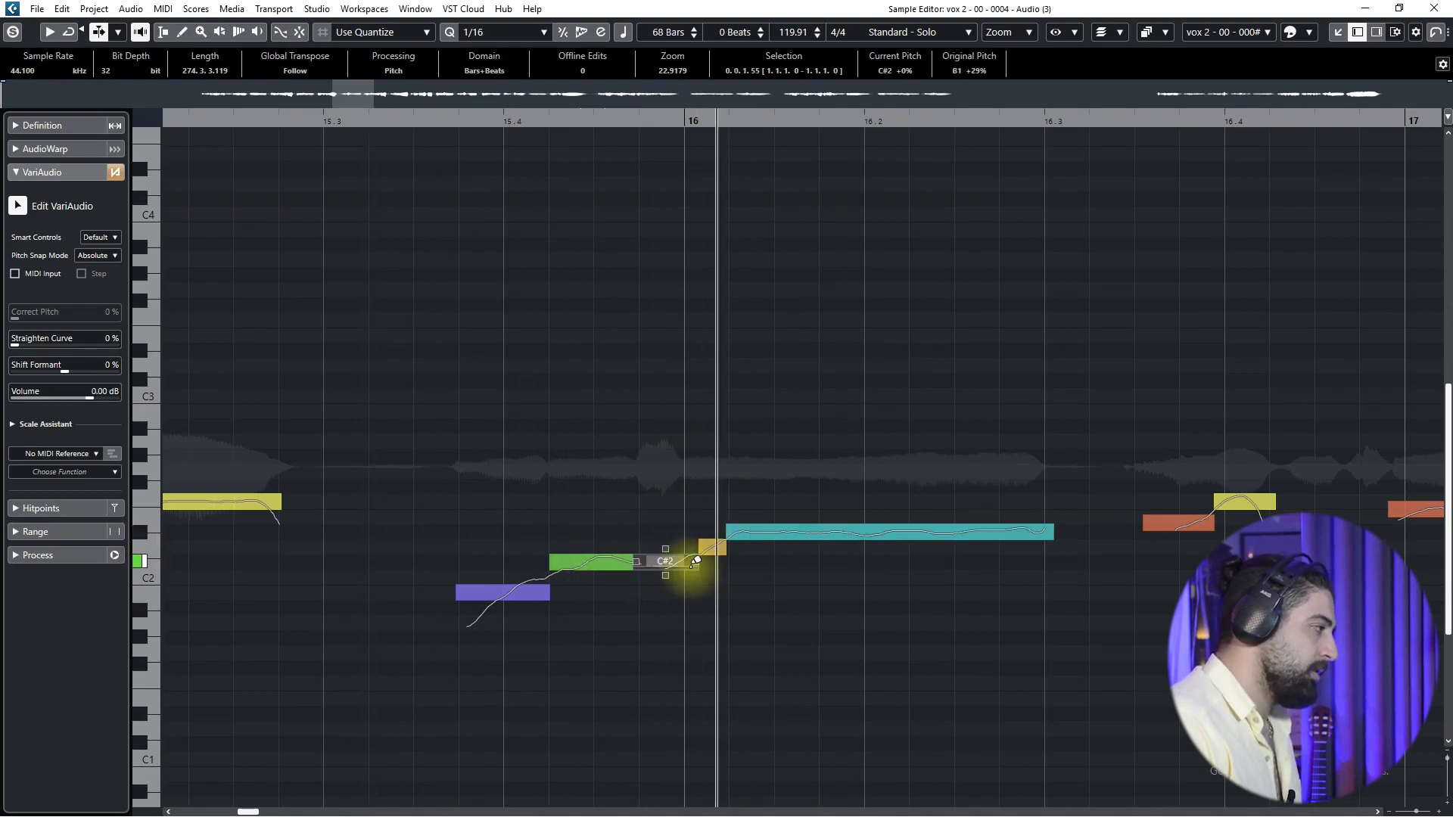
pyautogui.press('space')
pyautogui.press('space')
pyautogui.press('g')
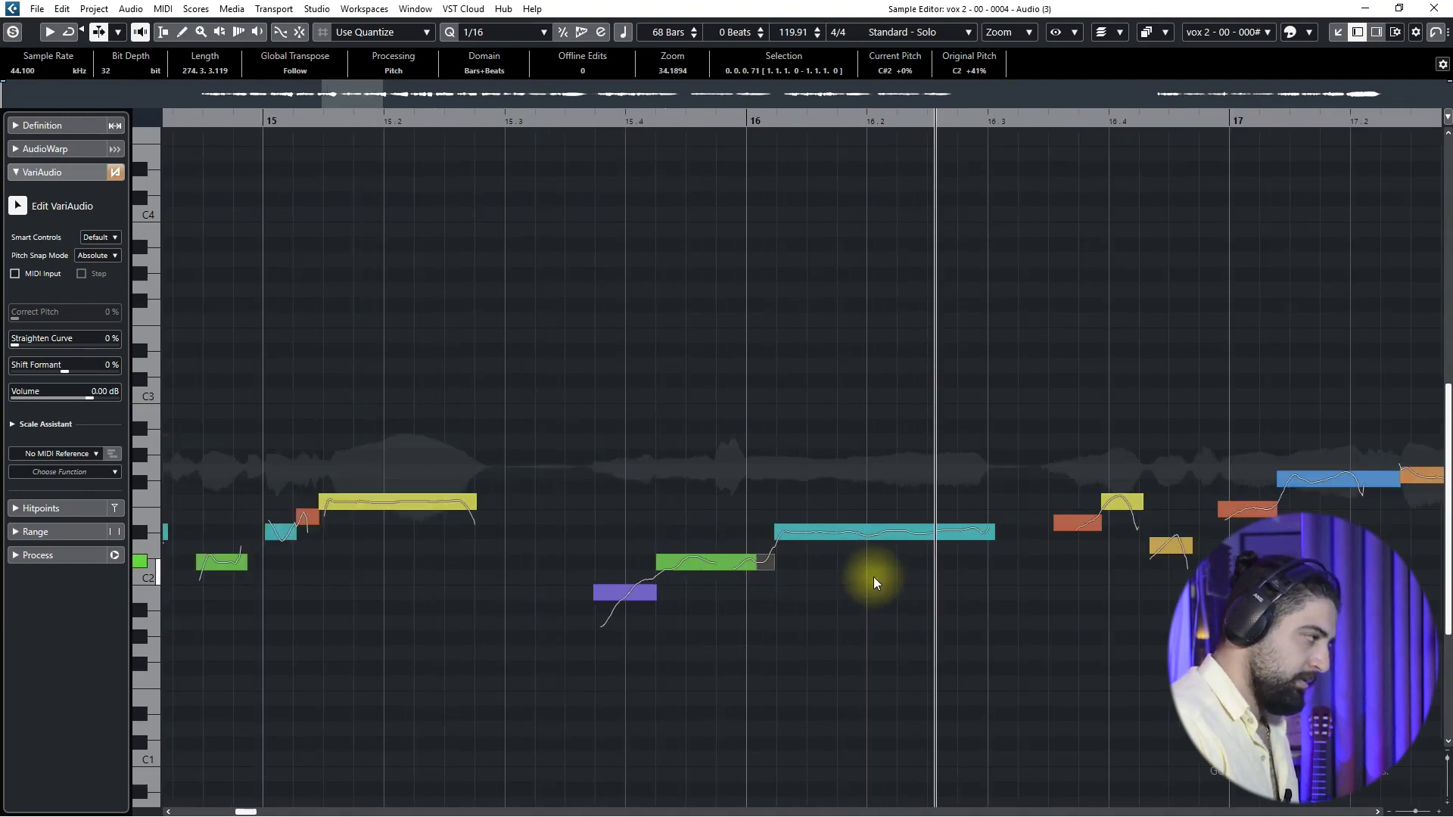
# Listen into bar 17, solo the edited vocal, and replay it from near 16.2.
pyautogui.scroll(-2, 878, 578)
pyautogui.hscroll(3, 1060, 583)
pyautogui.hscroll(1, 802, 558)
pyautogui.scroll(1, 567, 454)
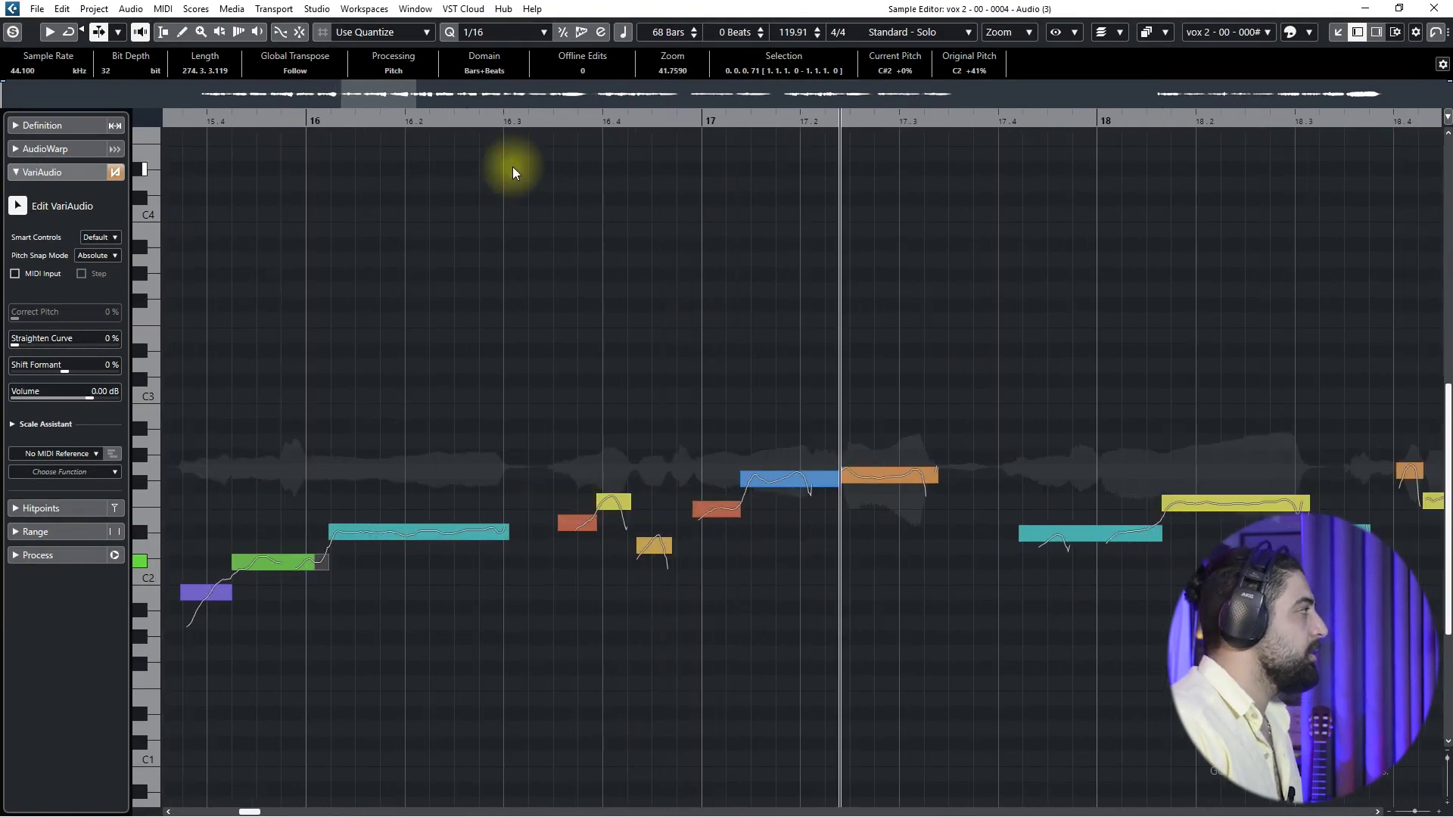
pyautogui.click(387, 120)
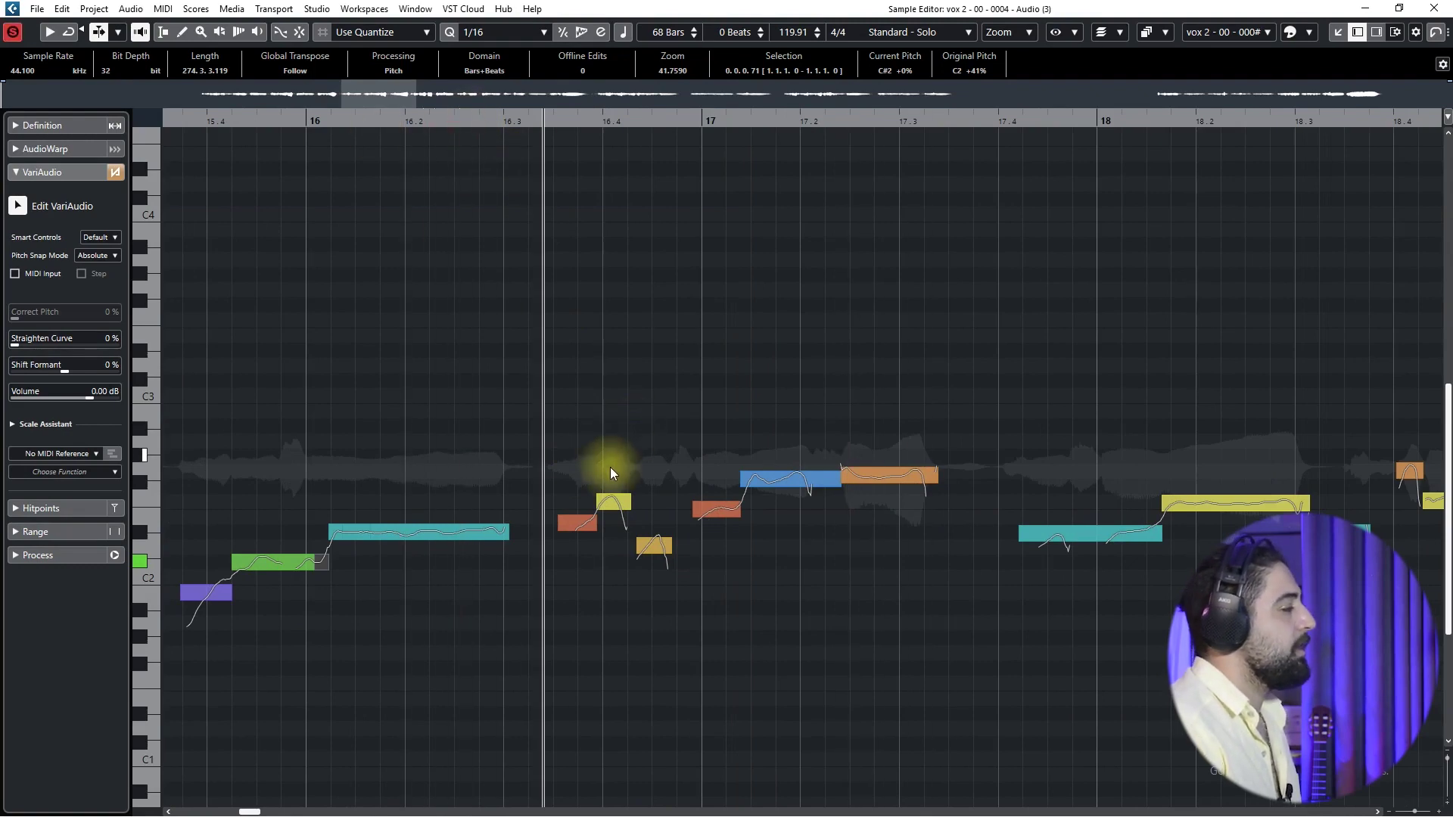
pyautogui.press('space')
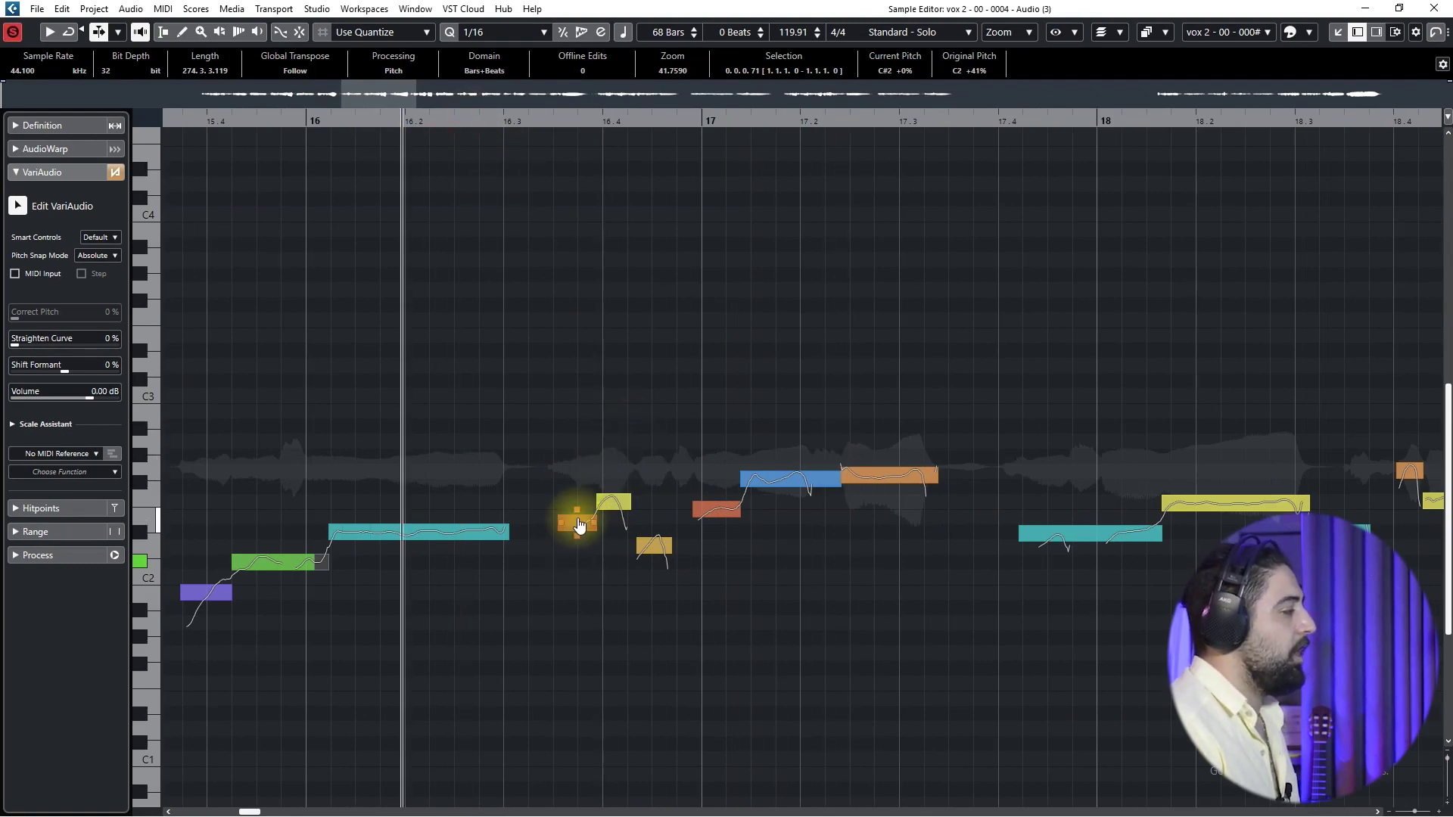
# Pitch the three segments around 16.4 to D#2, F2 and D2, and play them back.
pyautogui.moveTo(579, 523); pyautogui.dragTo(579, 534)
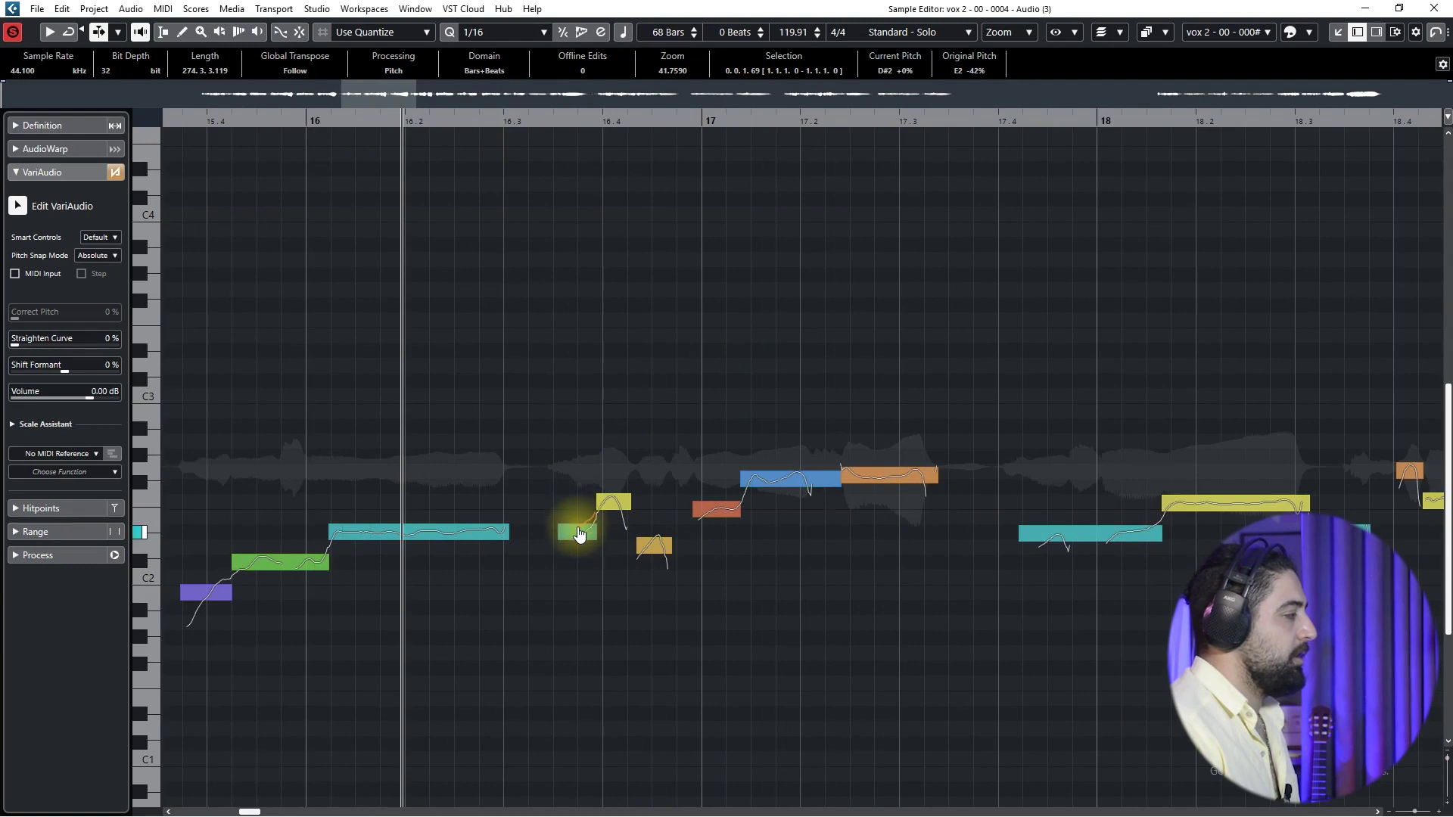
pyautogui.click(561, 560)
pyautogui.scroll(5, 562, 559)
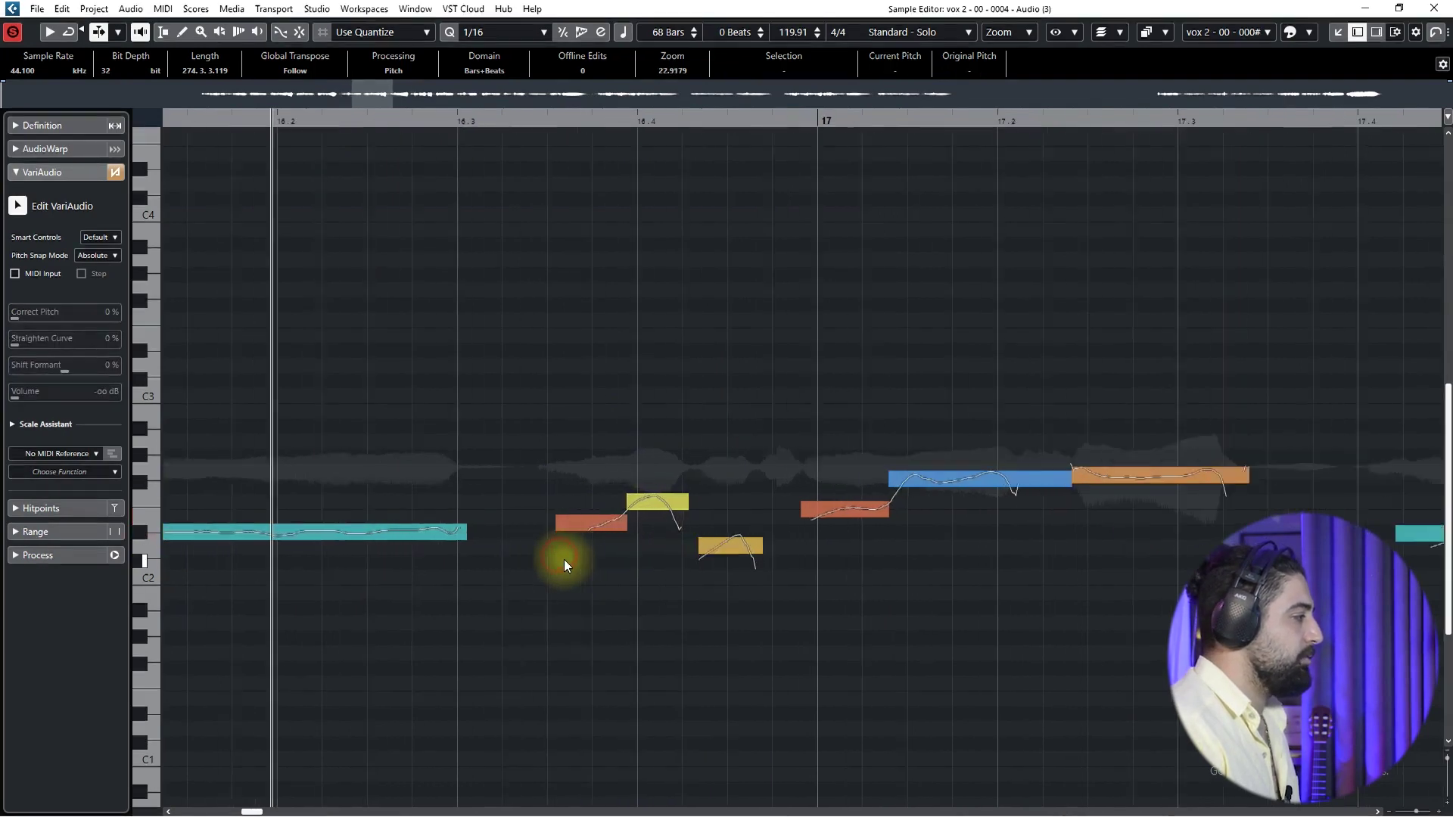
pyautogui.moveTo(602, 540); pyautogui.dragTo(601, 550)
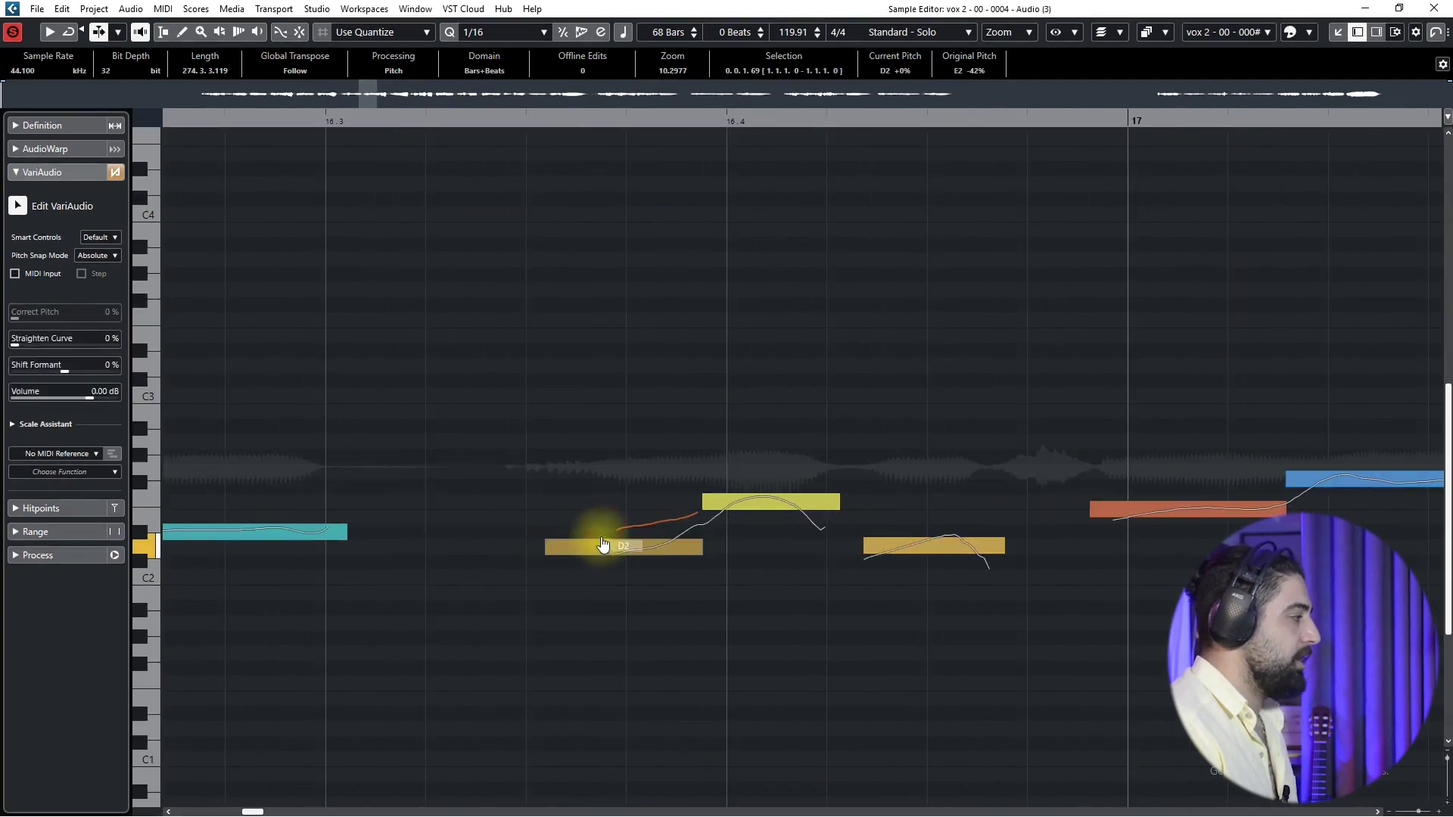
pyautogui.click(747, 501)
pyautogui.click(878, 557)
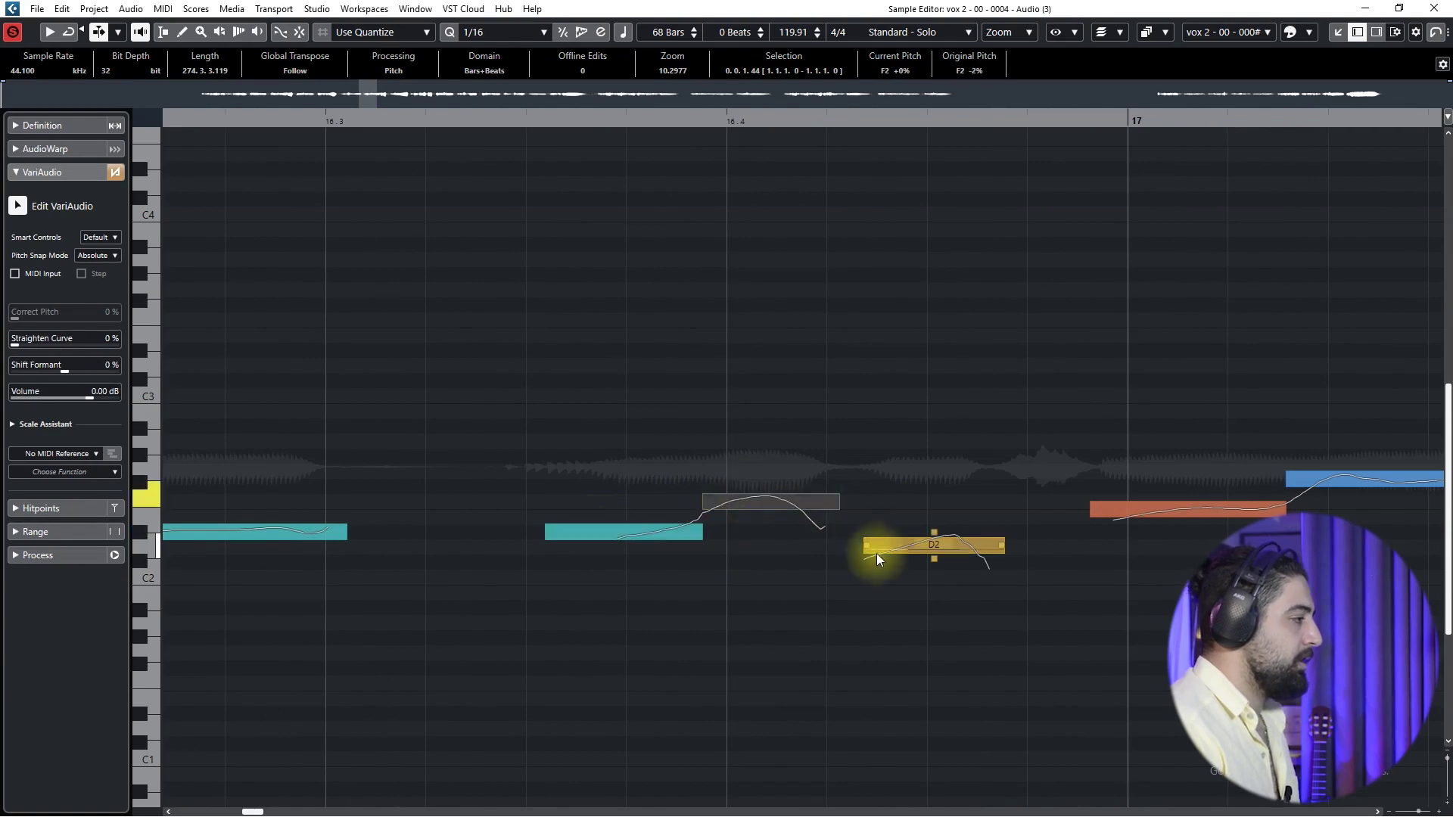
pyautogui.moveTo(890, 548); pyautogui.dragTo(706, 581)
pyautogui.scroll(-2, 880, 545)
pyautogui.press('space')
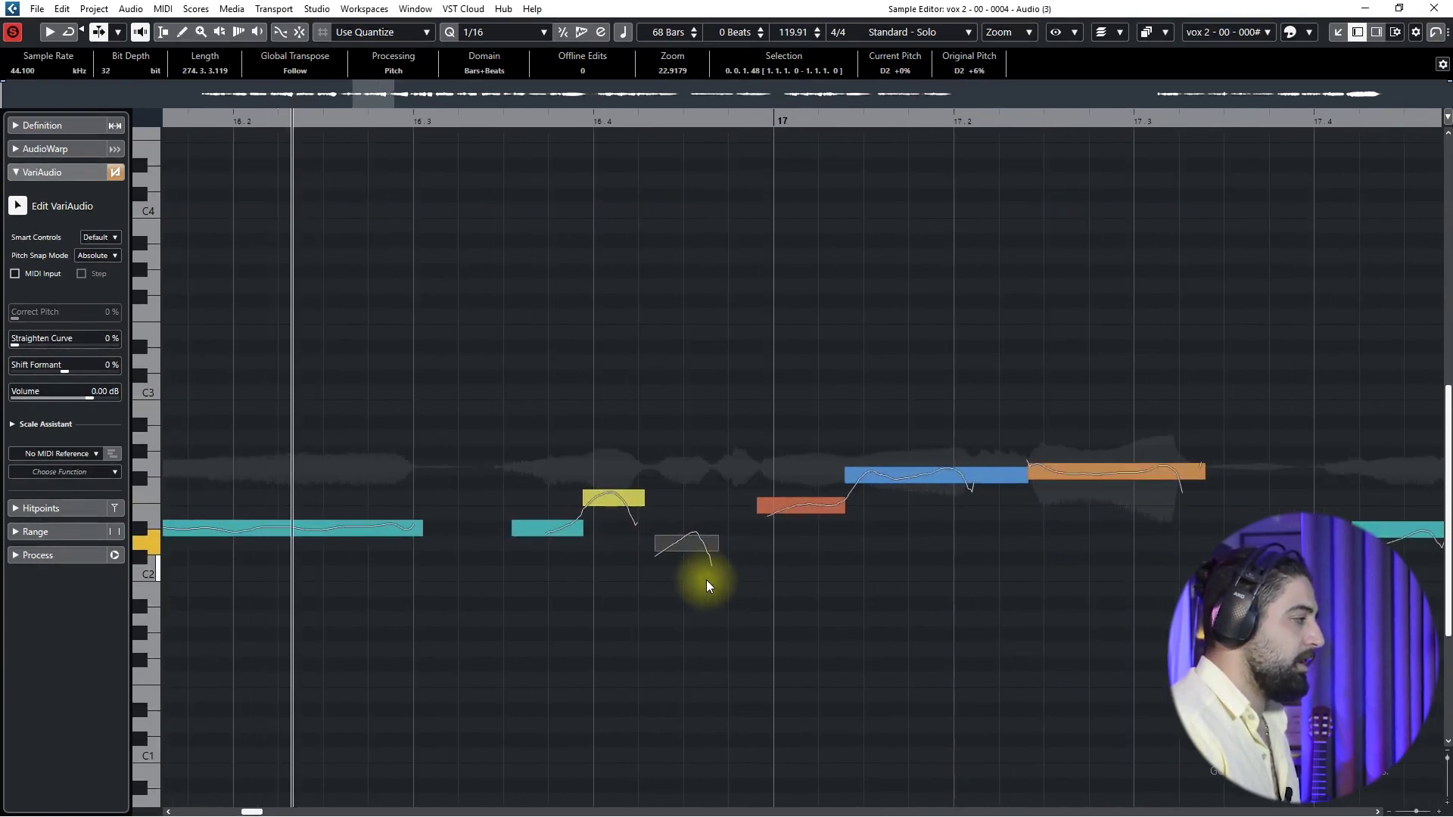
# Pitch bar 17's first segment to F2 and the two adjoining segments after it to G2, and play the phrase.
pyautogui.click(792, 502)
pyautogui.moveTo(793, 508); pyautogui.dragTo(788, 497)
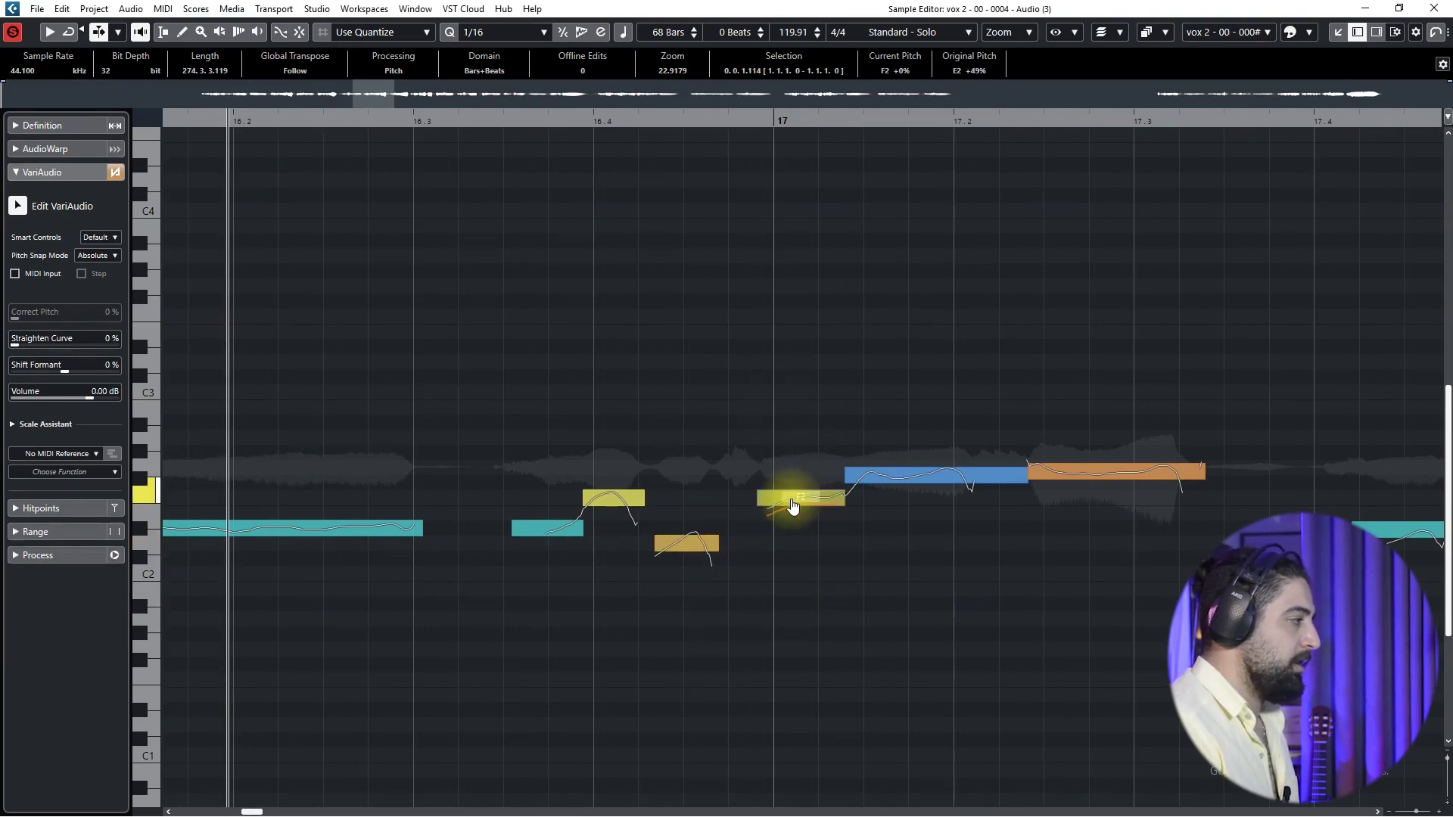
pyautogui.click(896, 479)
pyautogui.moveTo(895, 479); pyautogui.dragTo(898, 470)
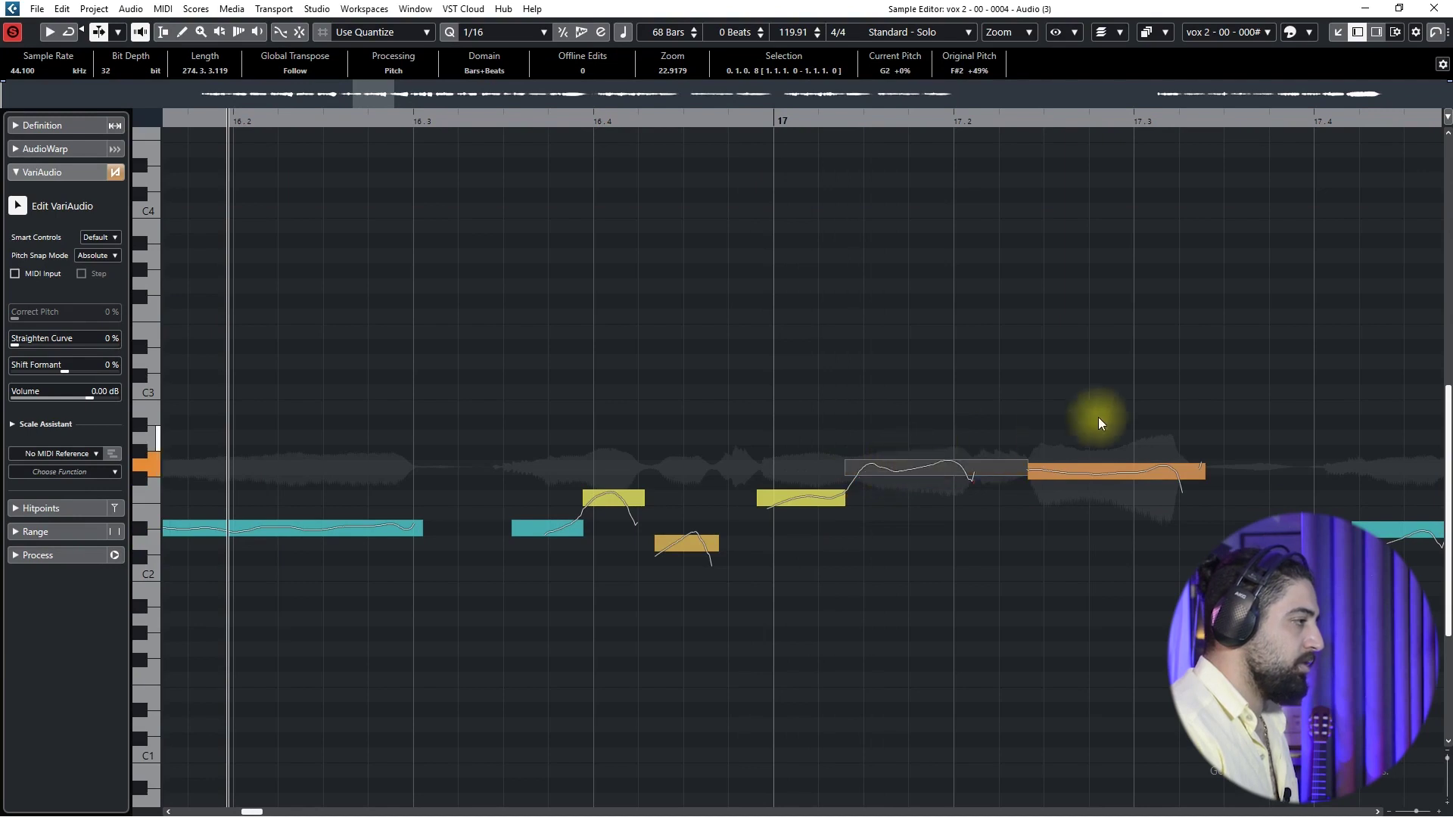
pyautogui.click(1099, 475)
pyautogui.moveTo(1098, 469); pyautogui.dragTo(1101, 462)
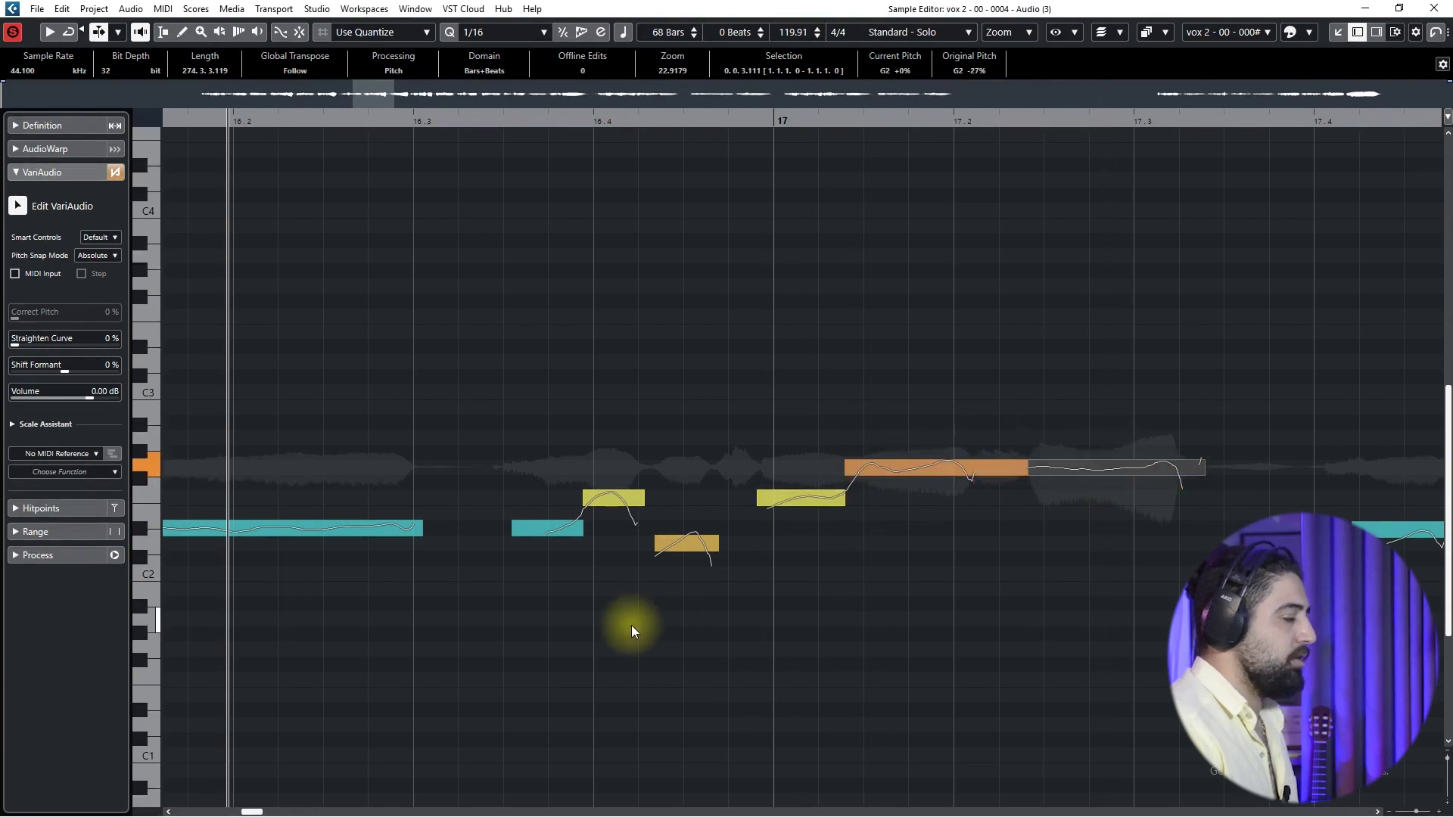
pyautogui.scroll(-3, 780, 601)
pyautogui.press('space')
# Turn off the vocal's solo while listening through bar 18, and return the playhead to just before 17.4.
pyautogui.moveTo(843, 571); pyautogui.dragTo(729, 572)
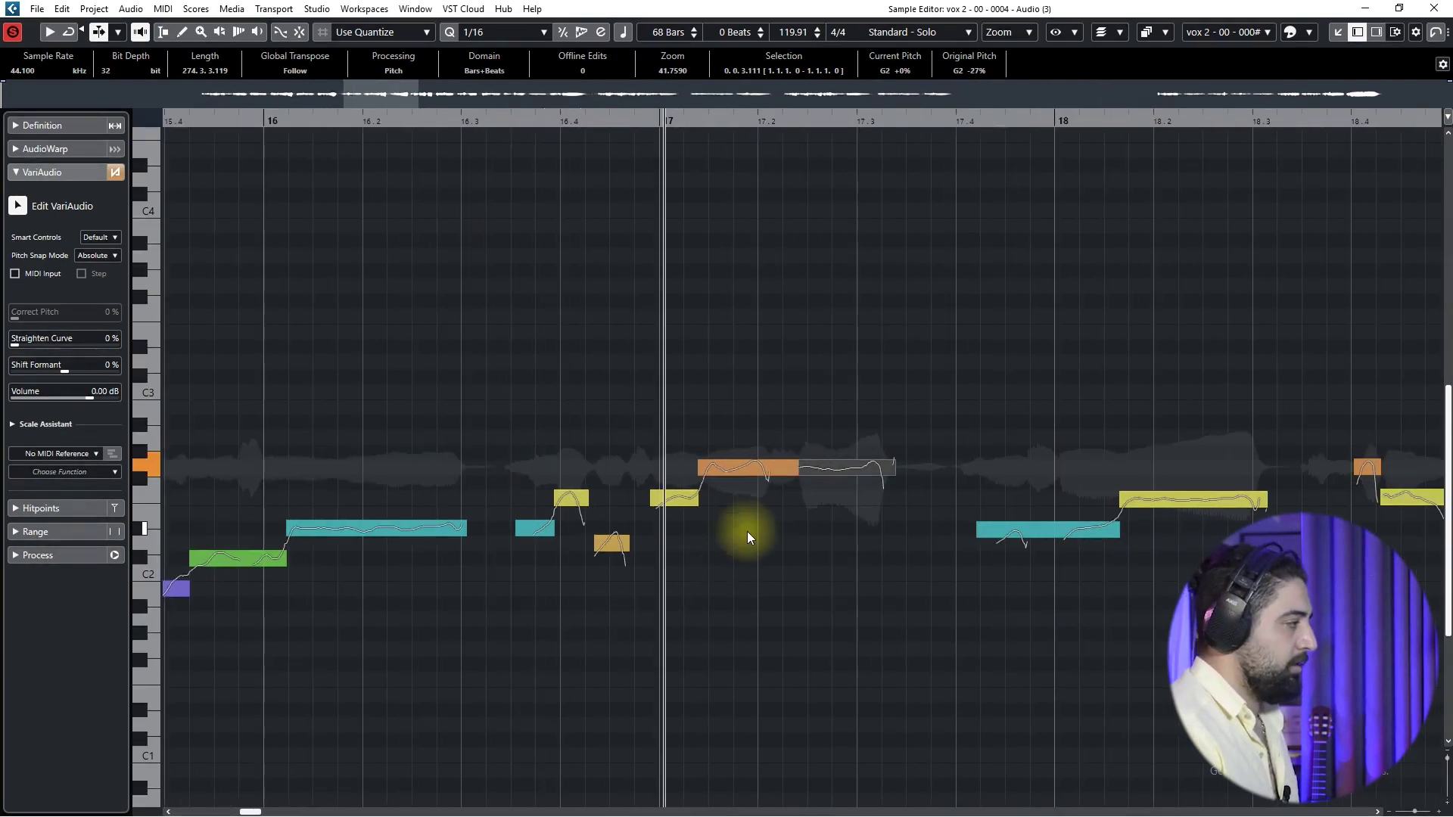
pyautogui.moveTo(905, 539); pyautogui.dragTo(582, 547)
pyautogui.moveTo(824, 538); pyautogui.dragTo(684, 557)
pyautogui.click(13, 32)
pyautogui.moveTo(878, 463); pyautogui.dragTo(742, 457)
pyautogui.moveTo(868, 496); pyautogui.dragTo(787, 501)
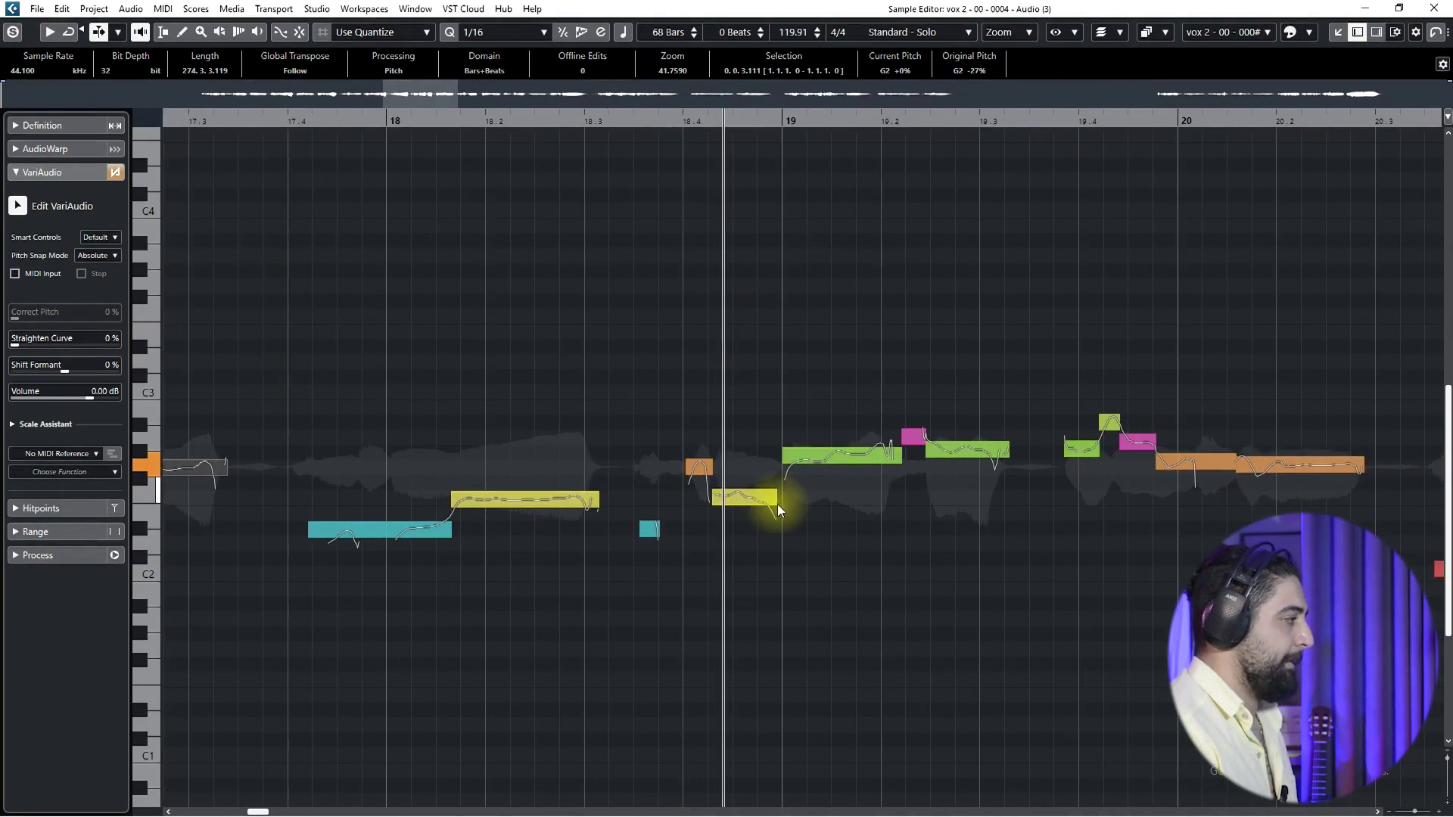
pyautogui.click(284, 121)
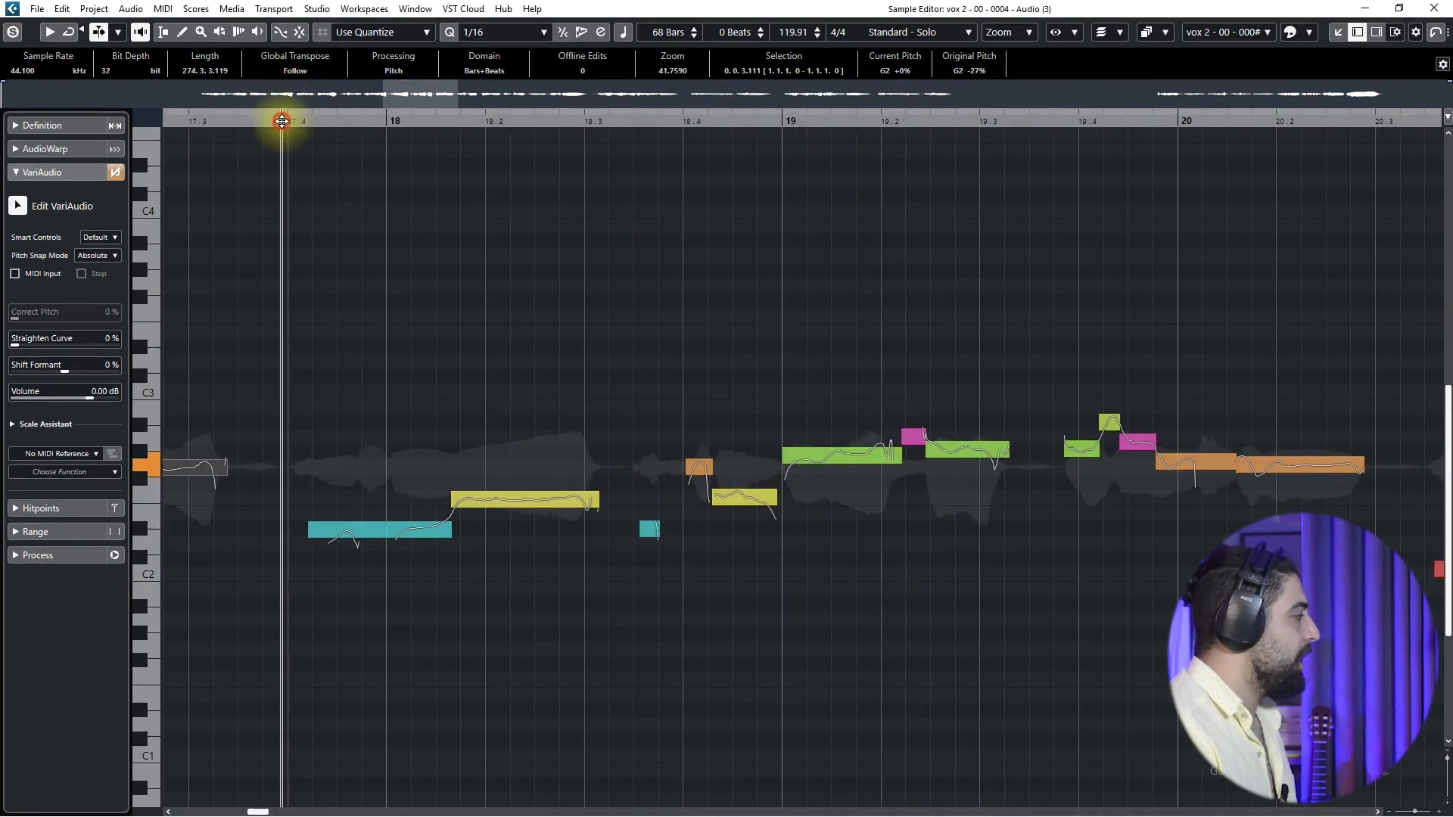
# Tune the two segments around the start of bar 18 to D#2 and F2, and play through to bar 19.
pyautogui.click(383, 536)
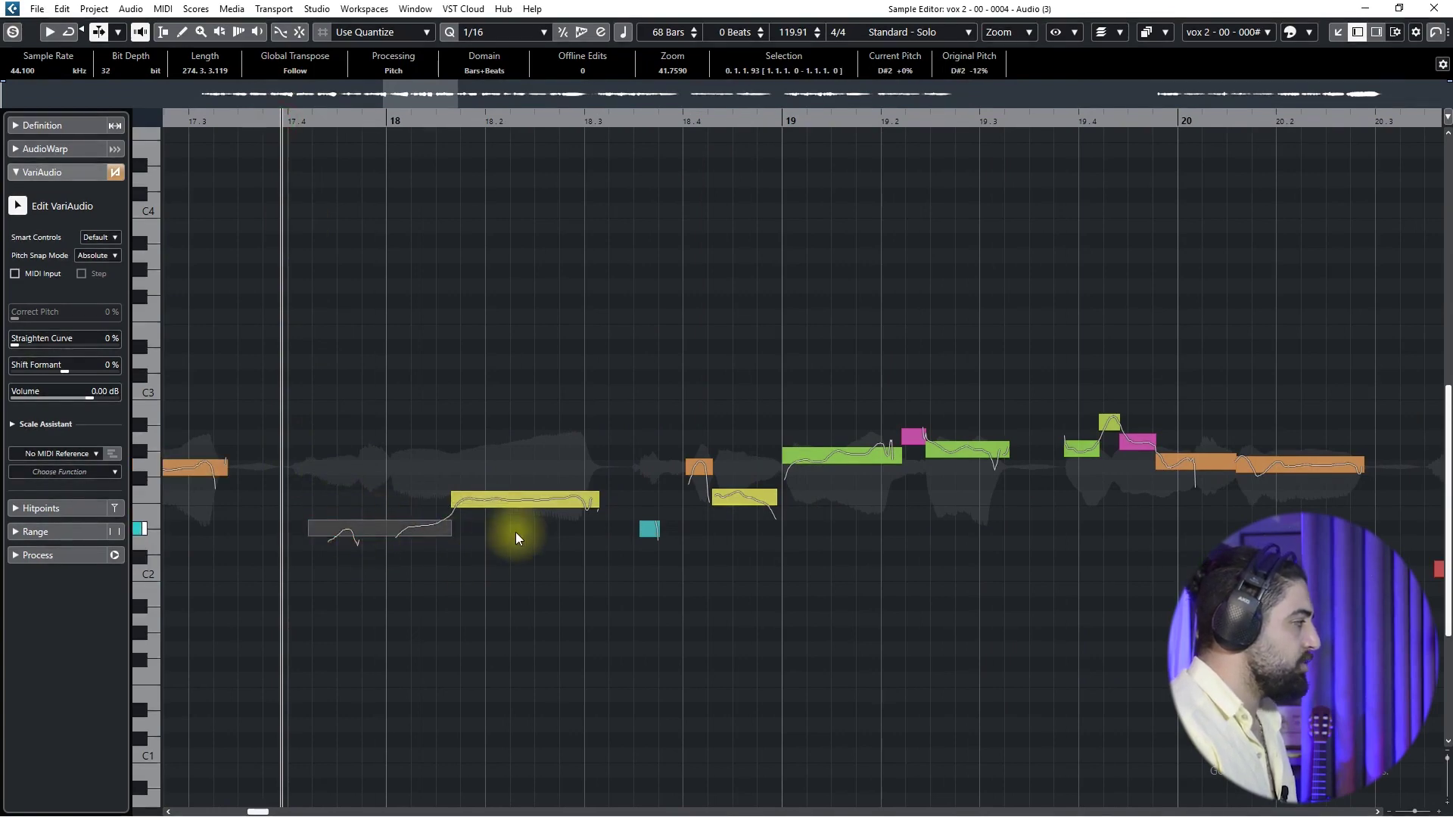
pyautogui.click(514, 502)
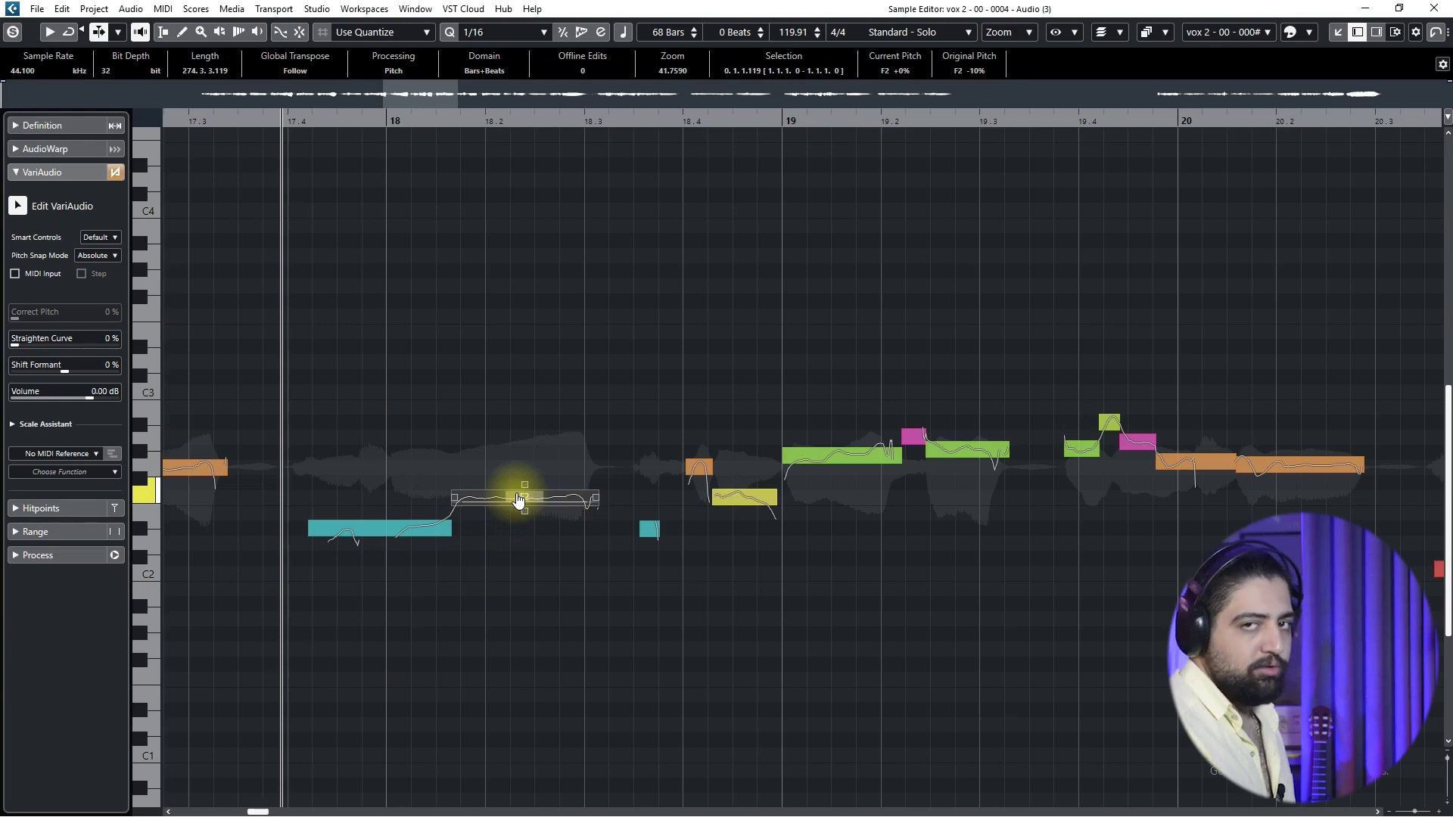
pyautogui.press('space')
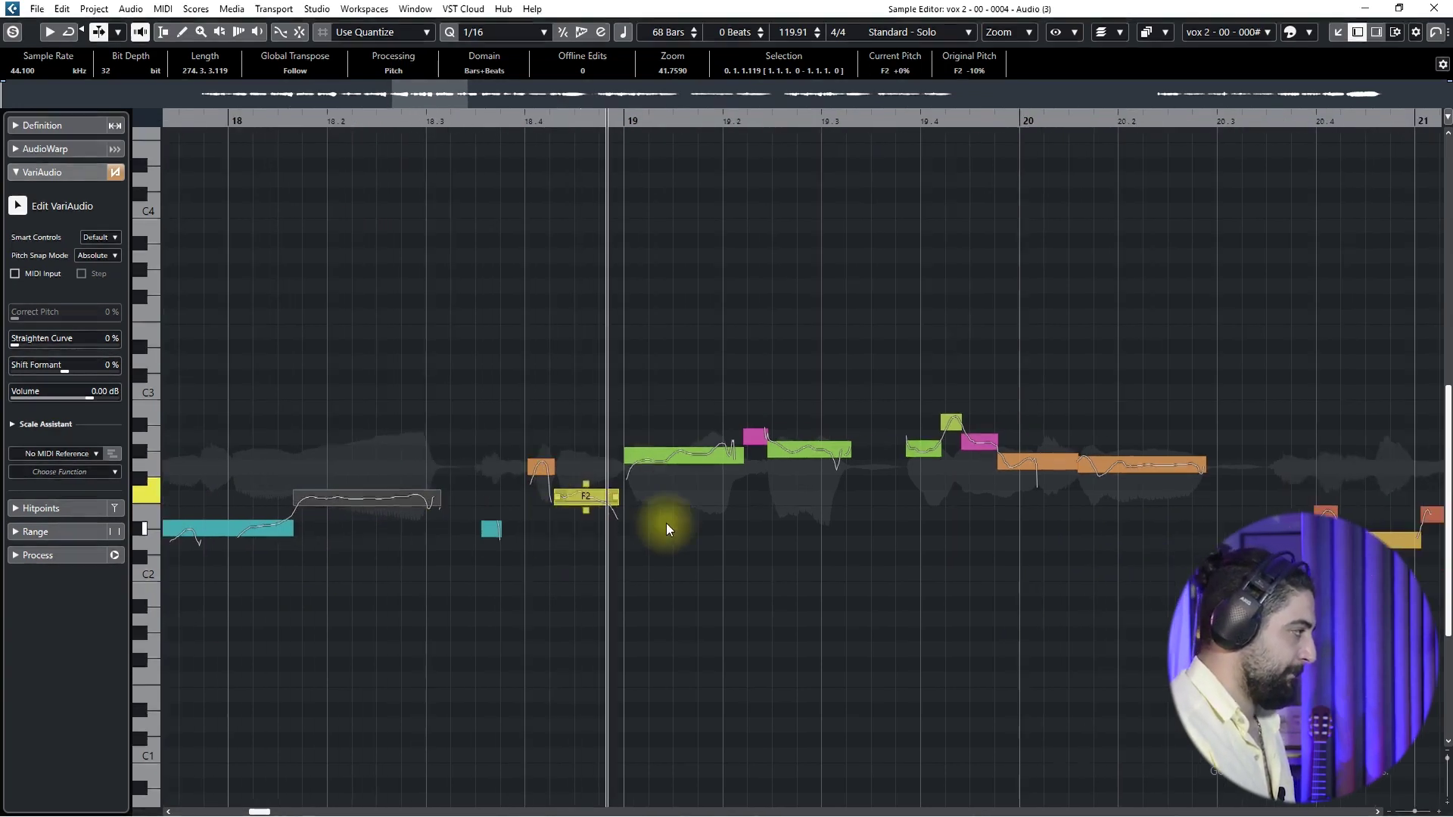
pyautogui.click(462, 121)
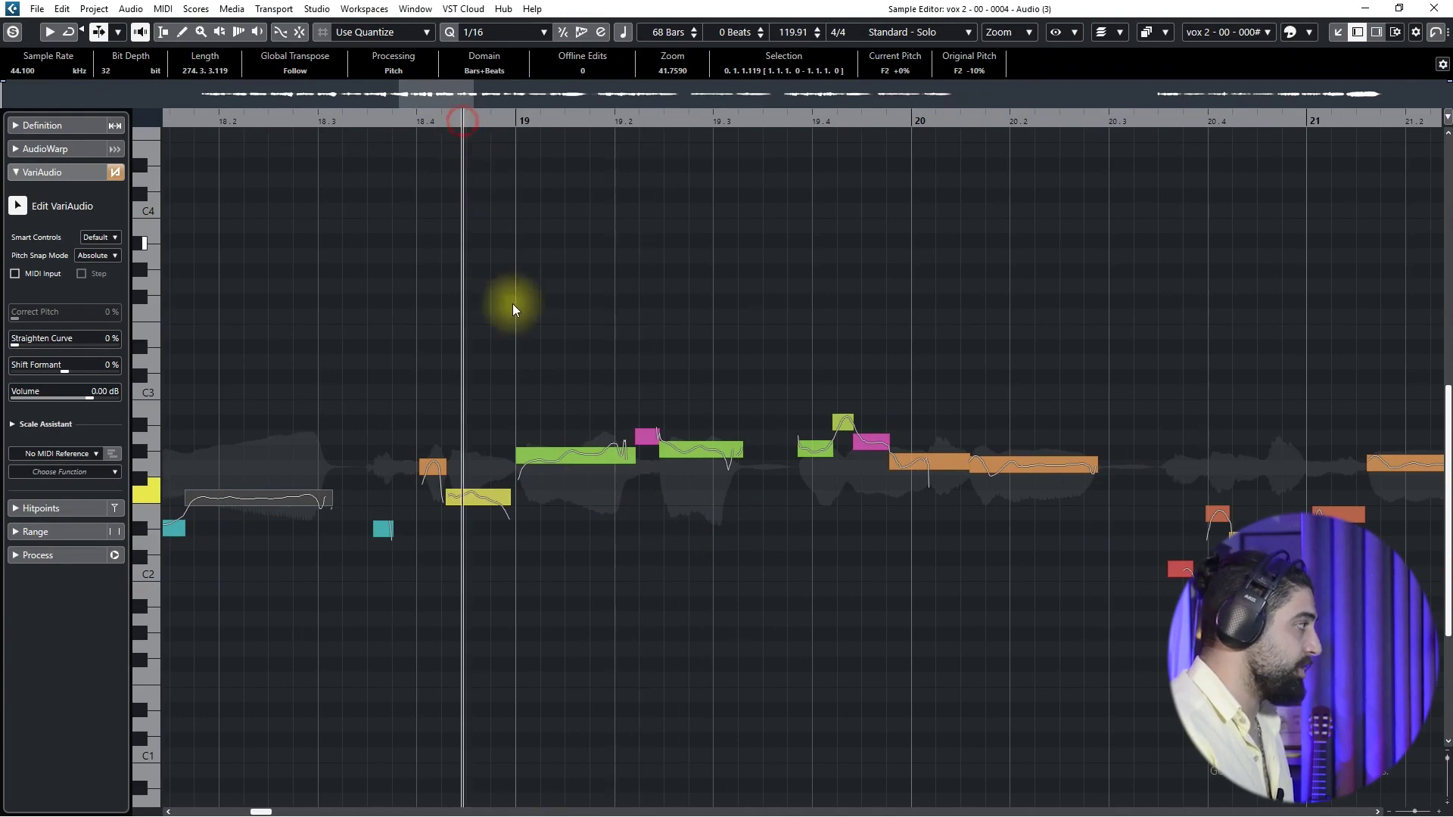
# Split the long segment opening bar 19 into two parts, and glue them back together.
pyautogui.scroll(3, 539, 470)
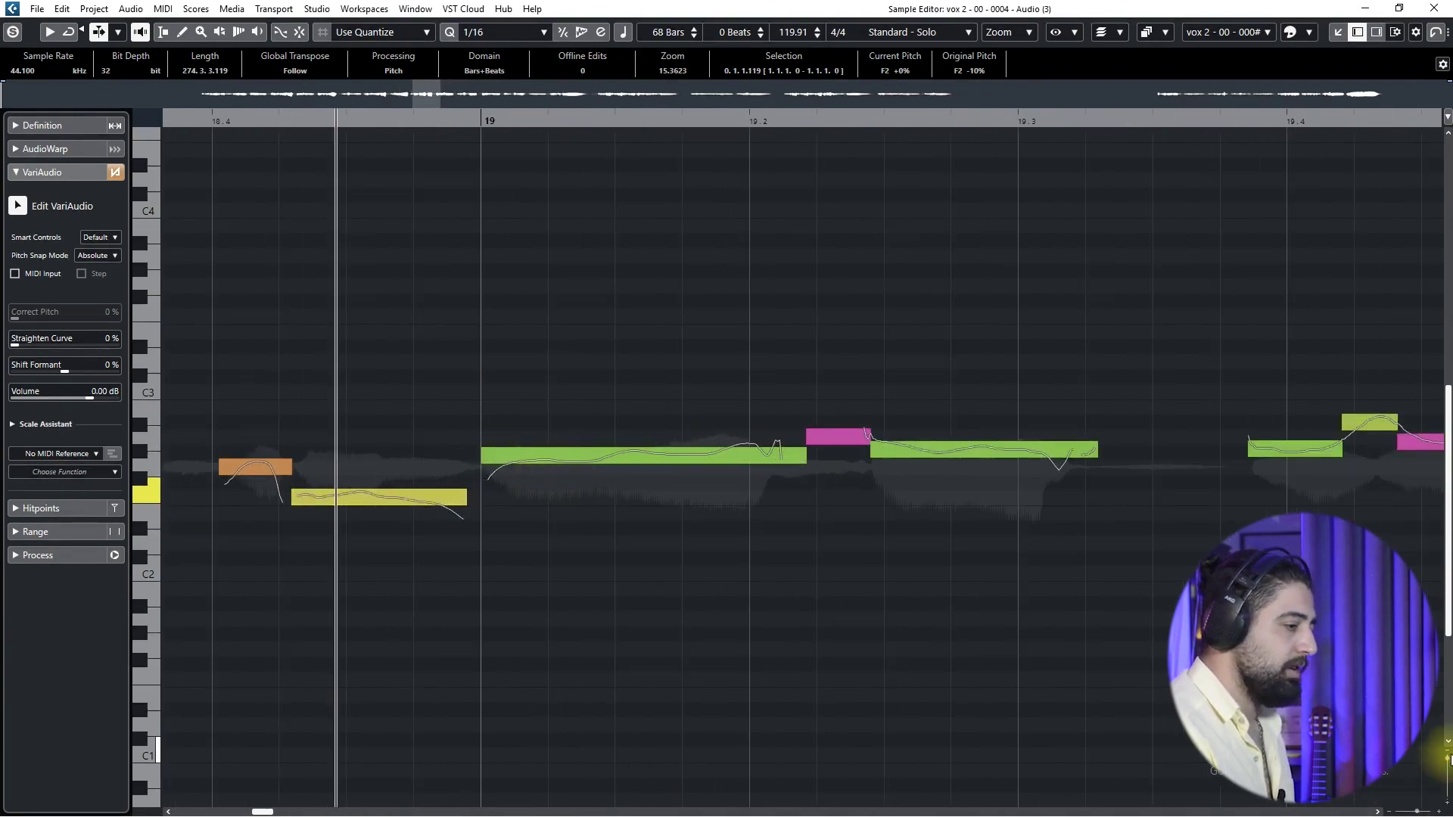
pyautogui.moveTo(1446, 759); pyautogui.dragTo(1447, 768)
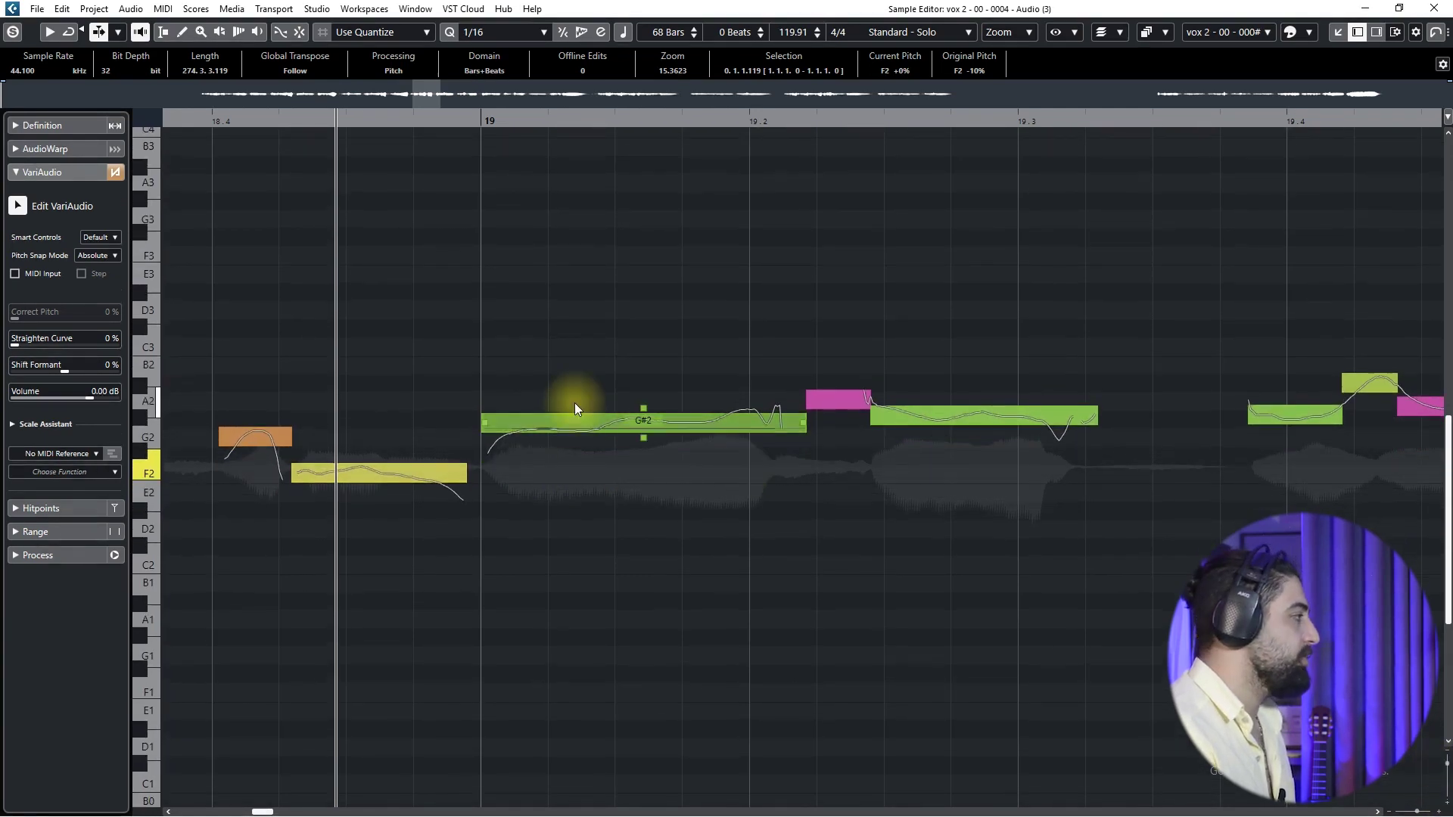
pyautogui.click(600, 429)
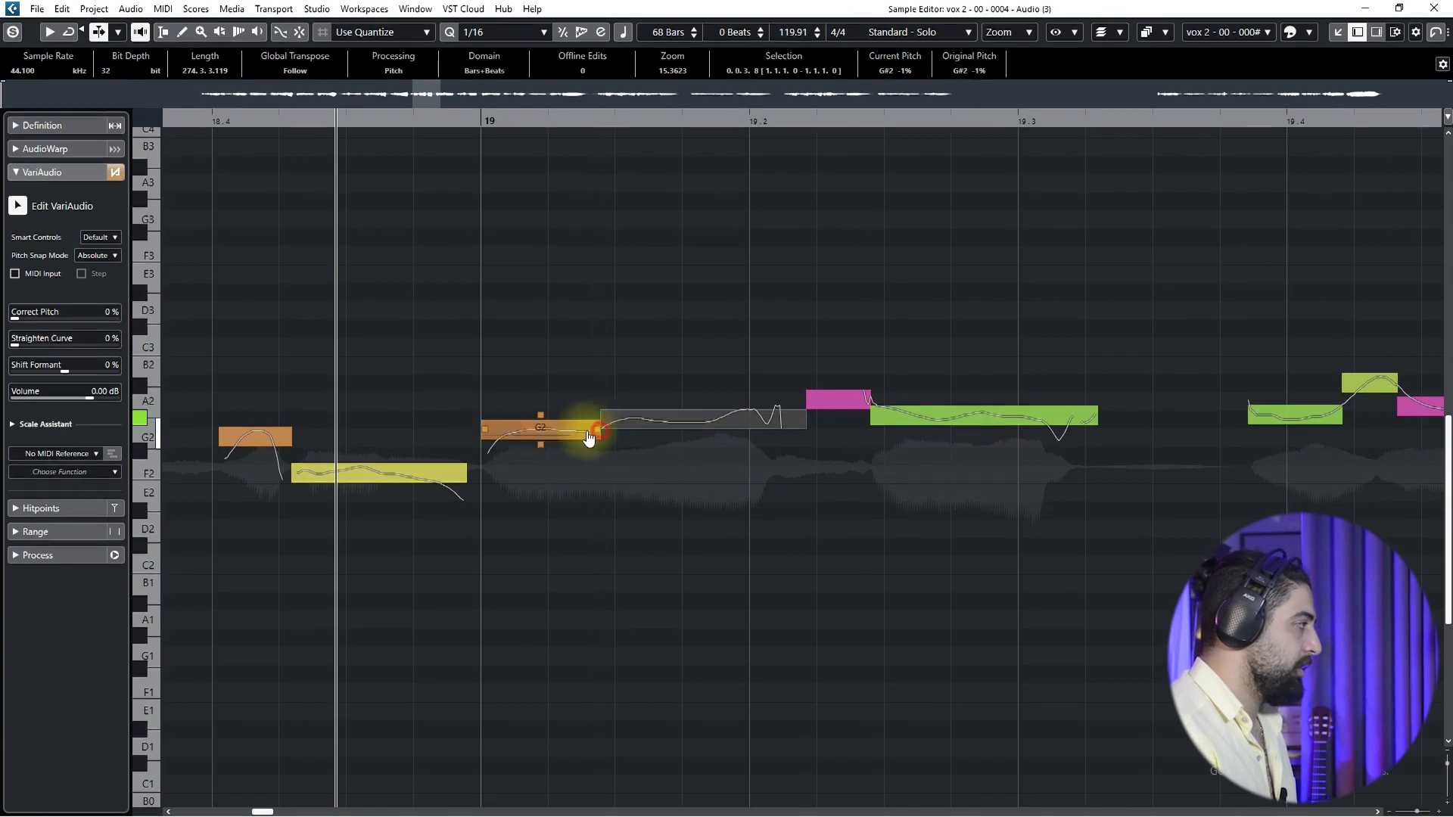
pyautogui.moveTo(557, 431); pyautogui.dragTo(561, 439)
pyautogui.click(638, 428)
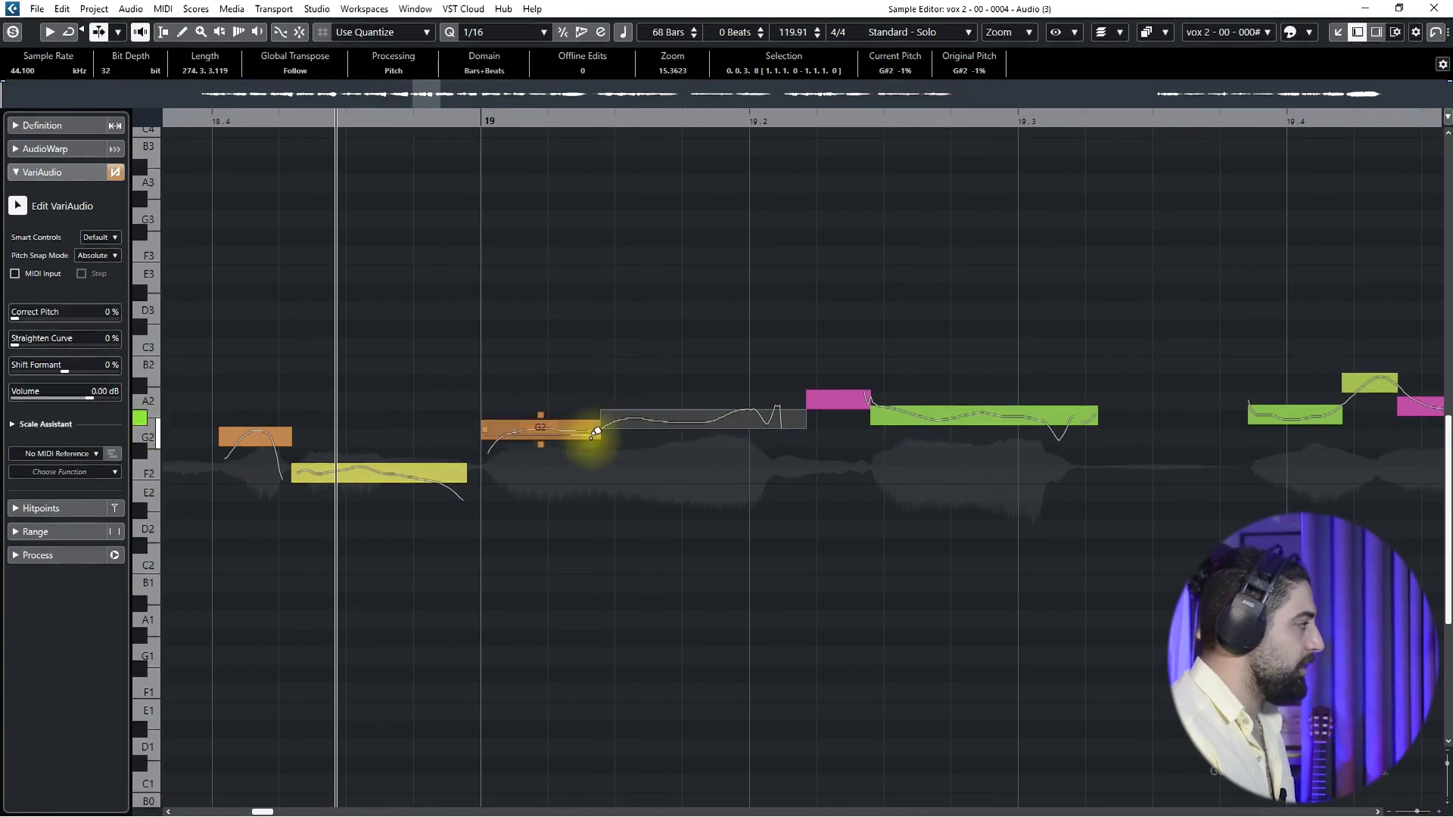
pyautogui.keyDown('shift'); pyautogui.click(613, 426); pyautogui.keyUp('shift')
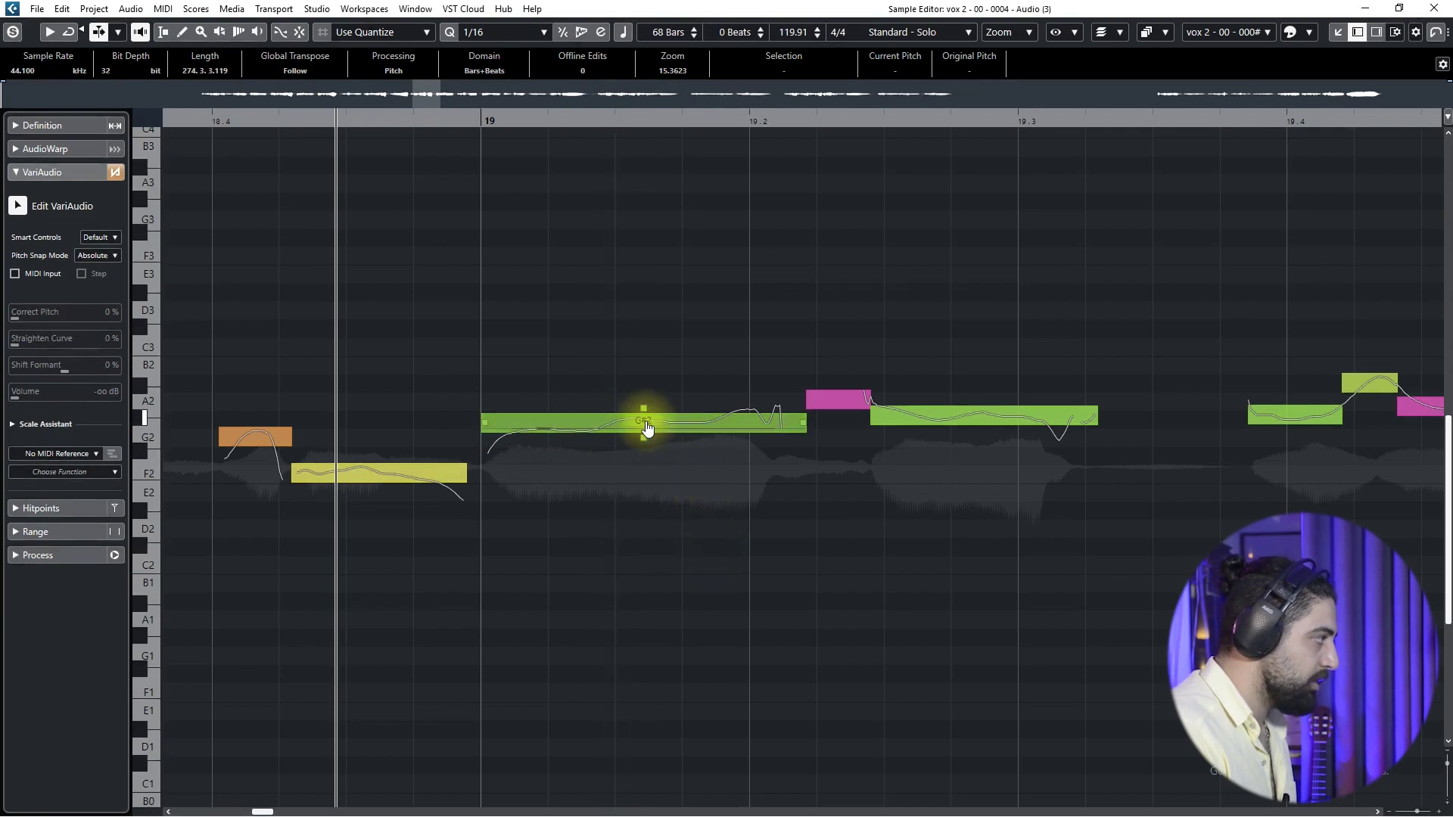
# Split the long segment opening bar 19, tune its first part to G2 and its second to G#2, and play it.
pyautogui.click(603, 429)
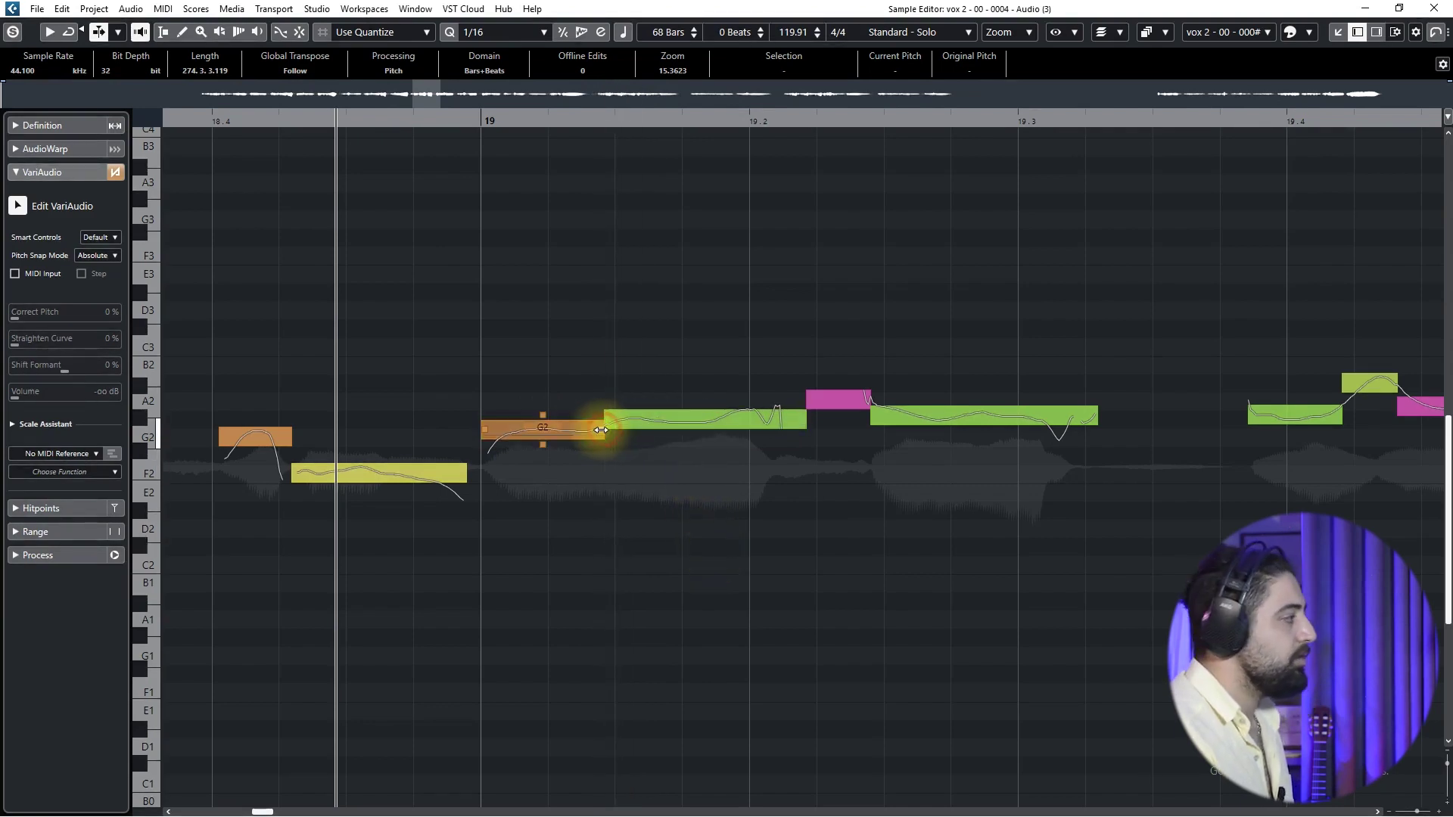
pyautogui.click(643, 416)
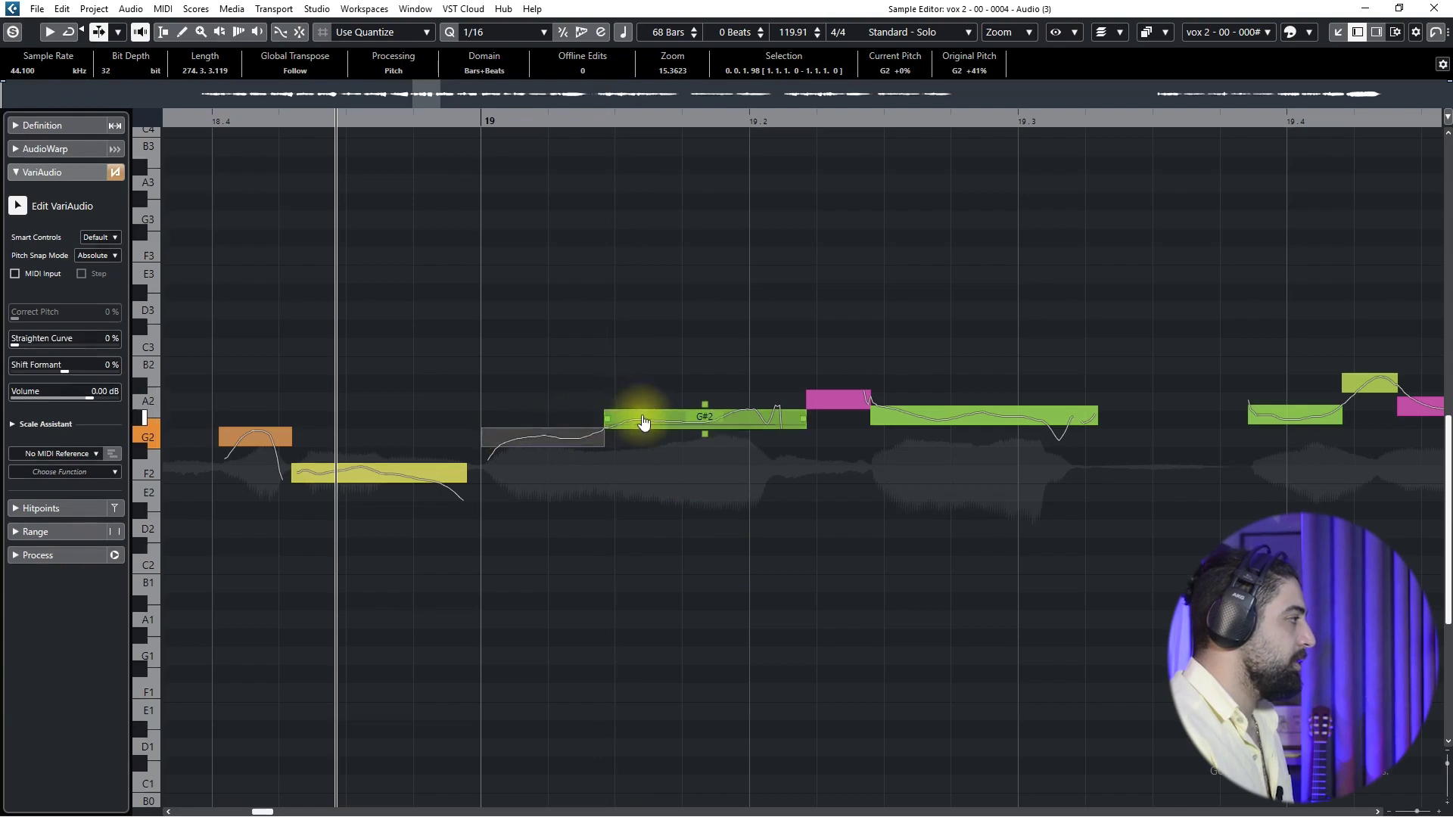
pyautogui.scroll(-3, 600, 461)
pyautogui.press('space')
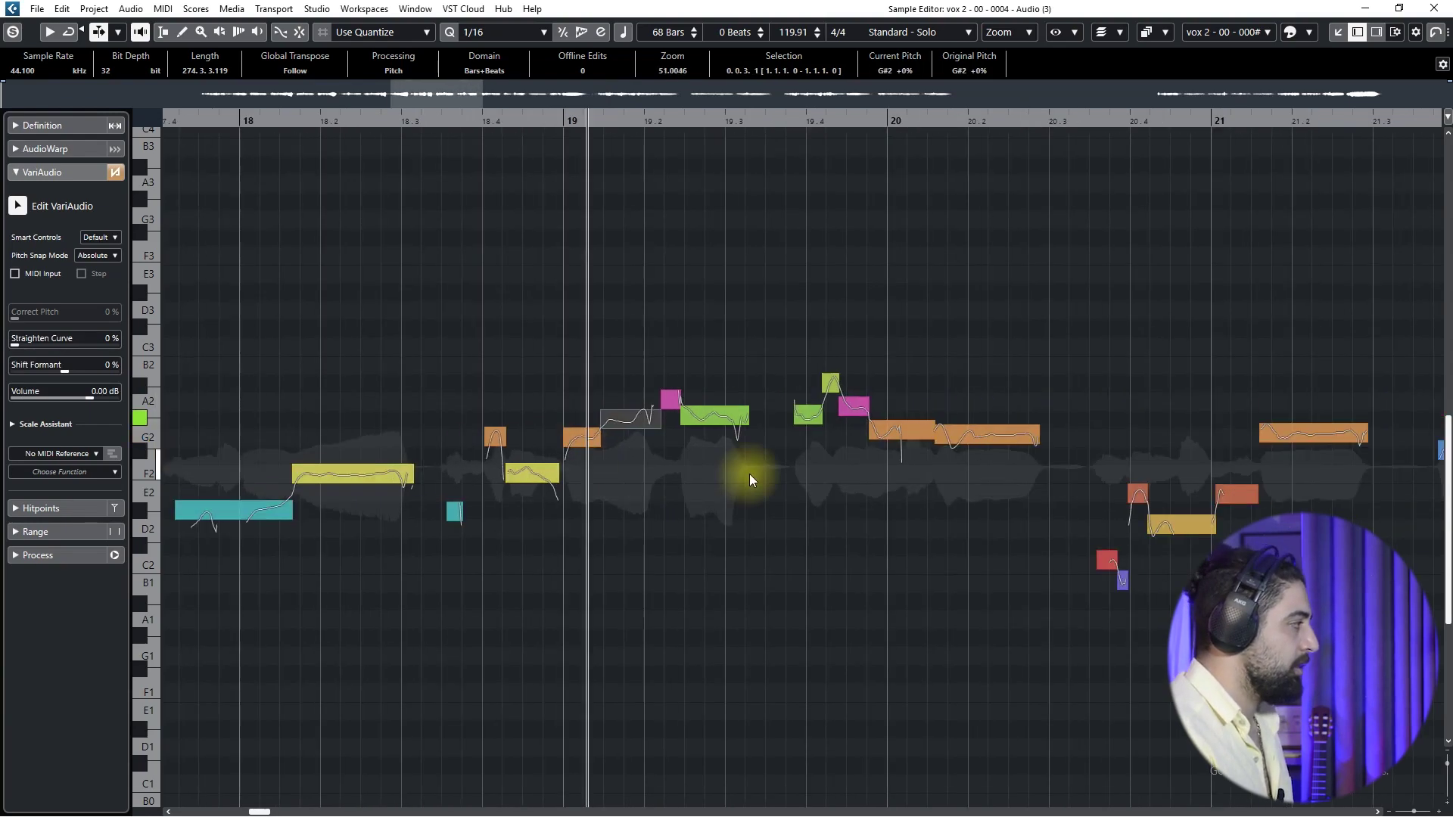
pyautogui.press('space')
# Pitch the short segment after 19.2 to A#2 and the one following it to G#2, and play the phrase.
pyautogui.moveTo(669, 394); pyautogui.dragTo(671, 382)
pyautogui.click(710, 421)
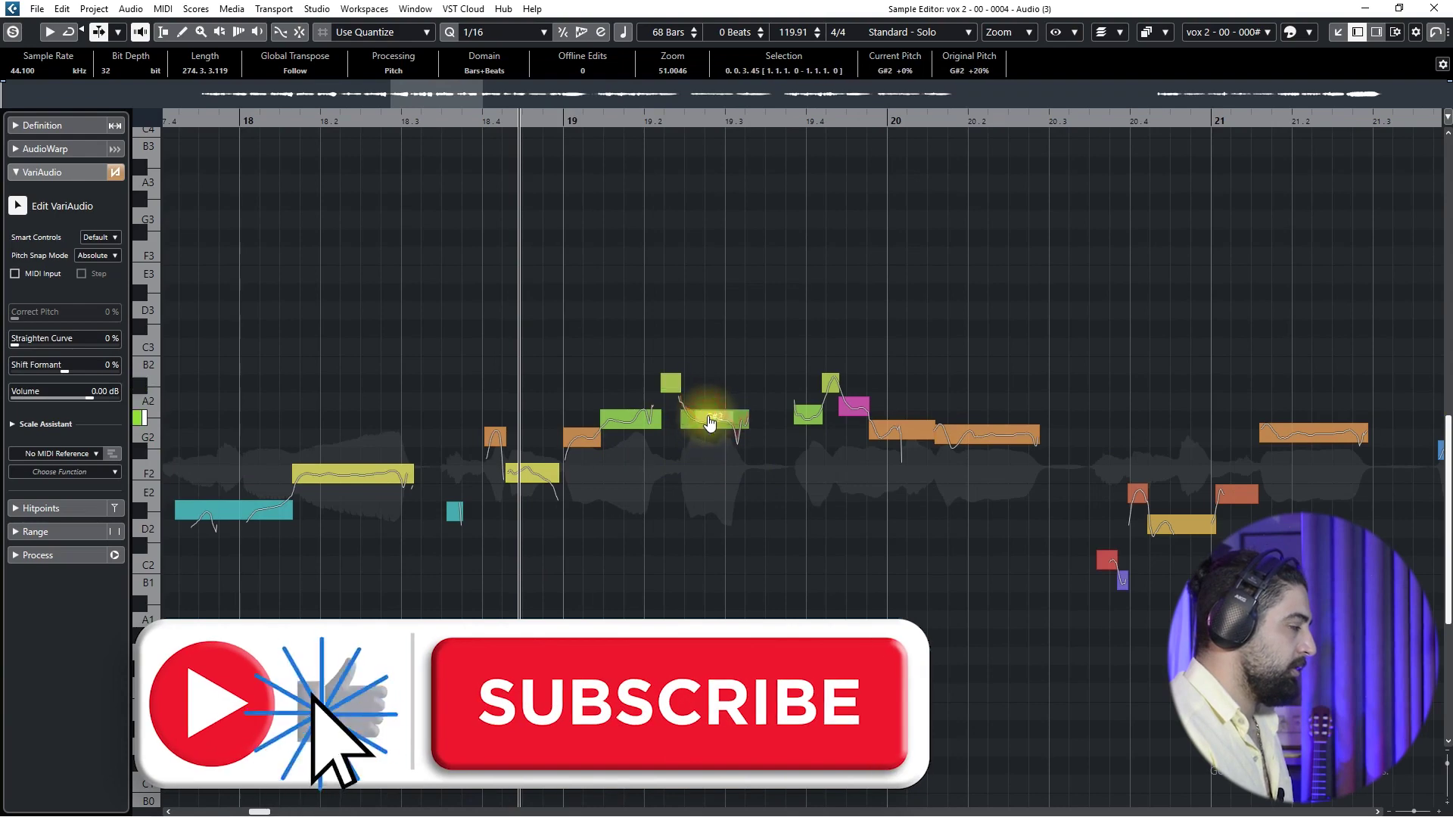
pyautogui.press('space')
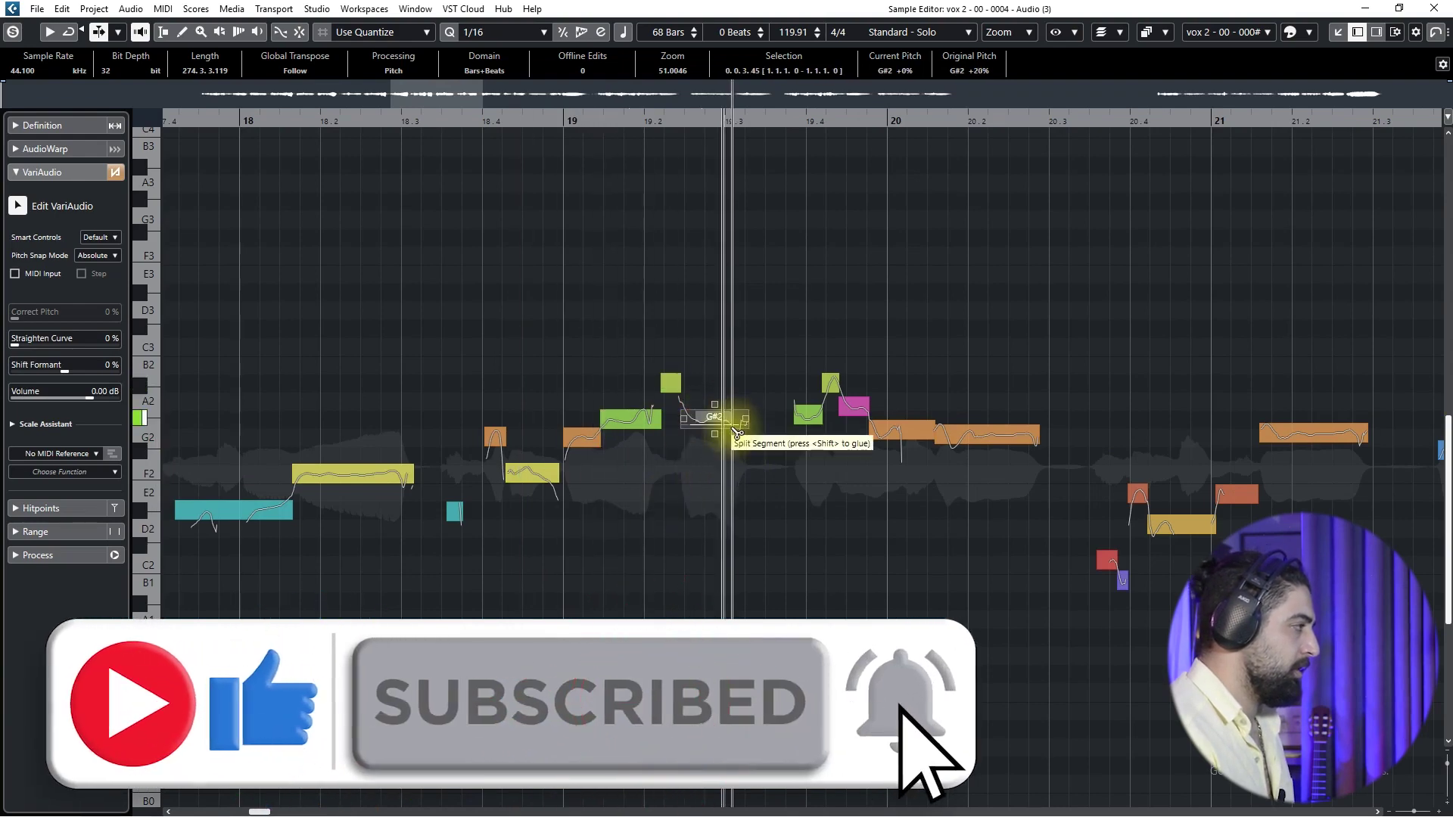
# Split off the end of the G#2 segment at 19.3, pitch that end part to G2, and replay the phrase.
pyautogui.click(732, 426)
pyautogui.press('space')
pyautogui.moveTo(739, 424); pyautogui.dragTo(740, 438)
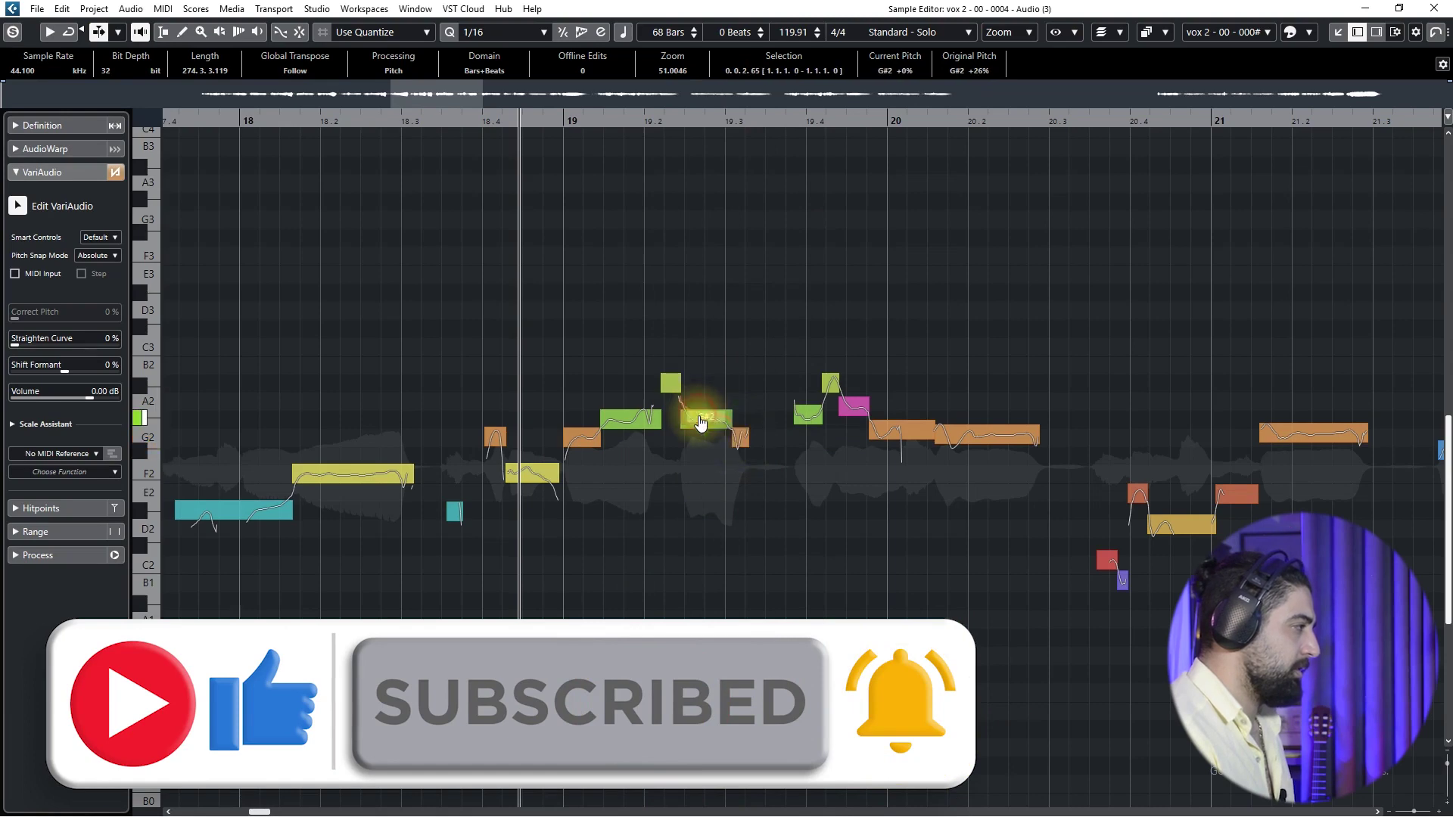
pyautogui.scroll(3, 733, 469)
pyautogui.press('space')
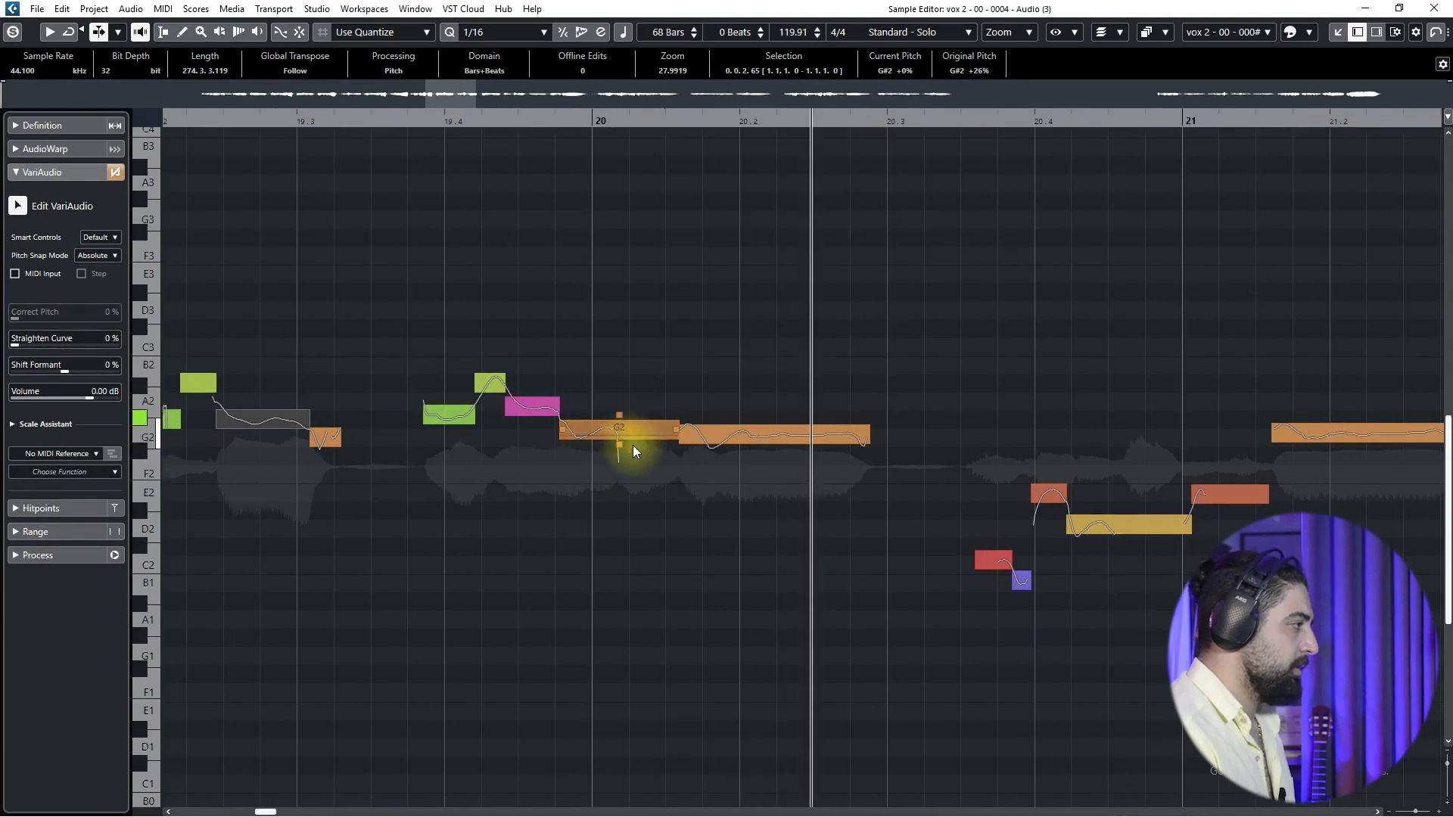
# Move the playhead to just before 20.3, select the C2 segment before 20.4, and listen with the vocal soloed.
pyautogui.scroll(-4, 633, 452)
pyautogui.scroll(4, 629, 528)
pyautogui.click(311, 119)
pyautogui.moveTo(436, 565)
pyautogui.mouseDown()
pyautogui.moveTo(441, 501)
pyautogui.moveTo(447, 560)
pyautogui.mouseUp()
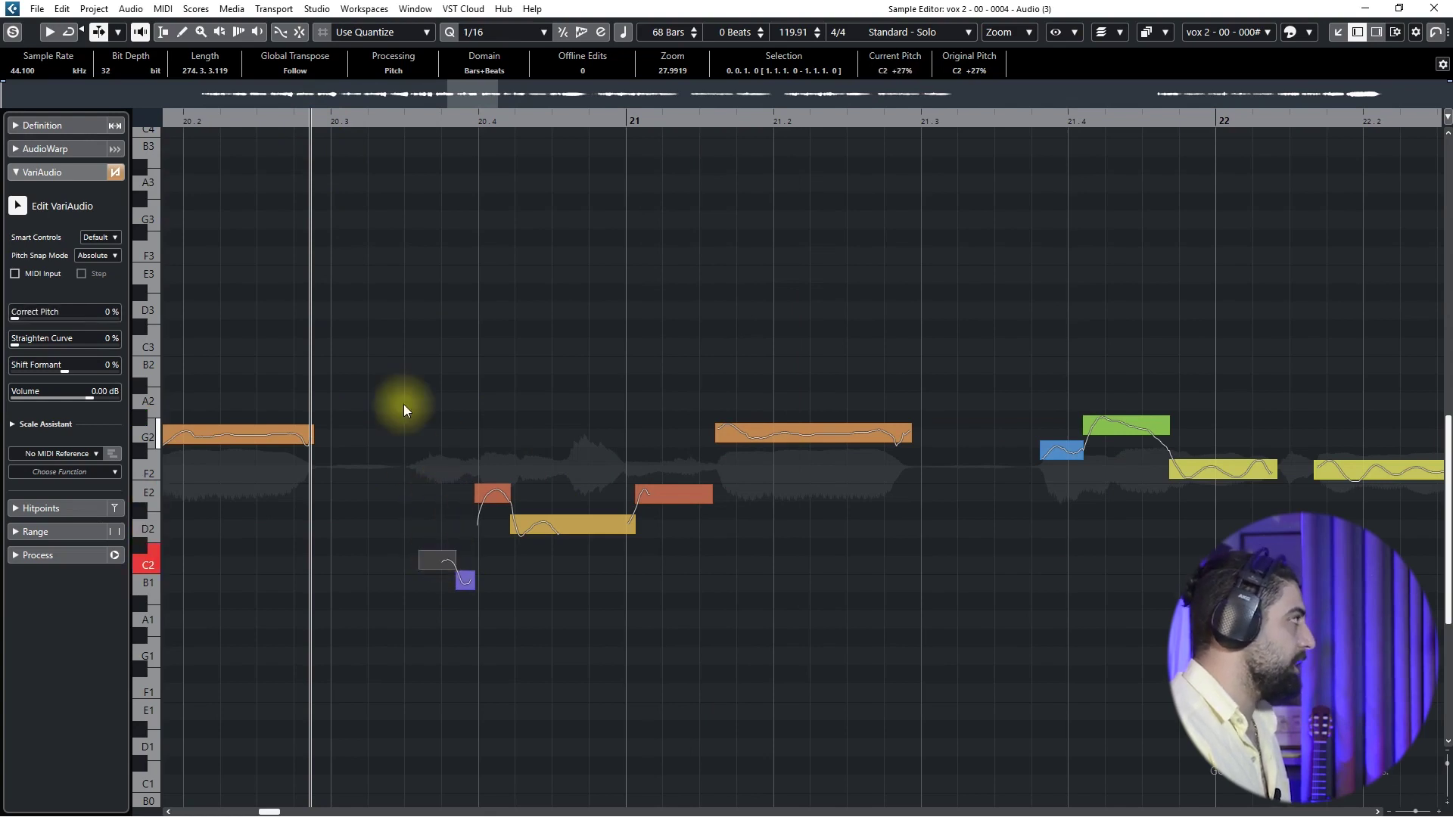
pyautogui.press('space')
pyautogui.press('s')
pyautogui.press('space')
# Pitch the short segment at 20.4 to F2.
pyautogui.moveTo(491, 498); pyautogui.dragTo(495, 489)
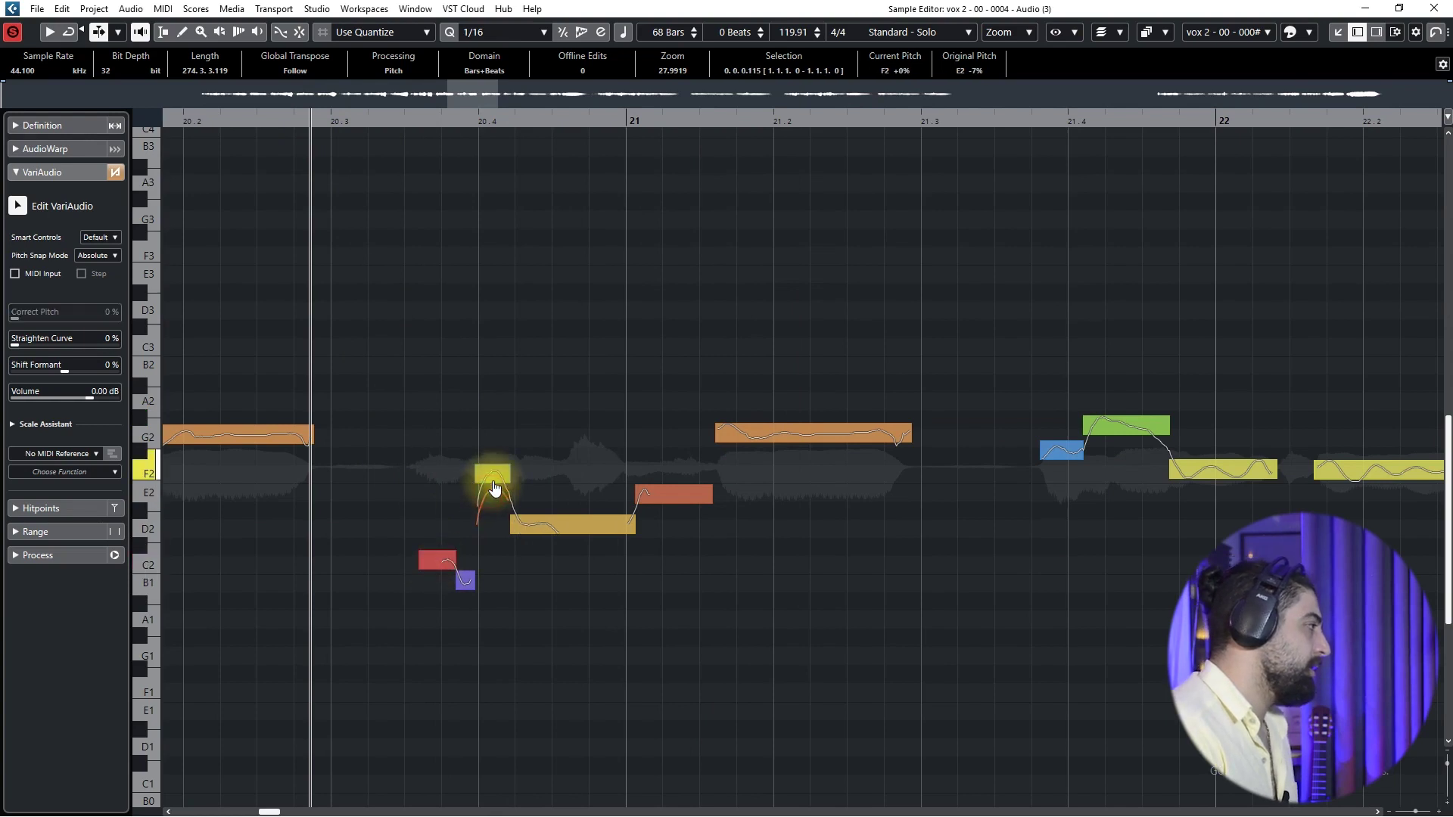
pyautogui.hotkey('ctrl', 'z')
pyautogui.scroll(4, 483, 499)
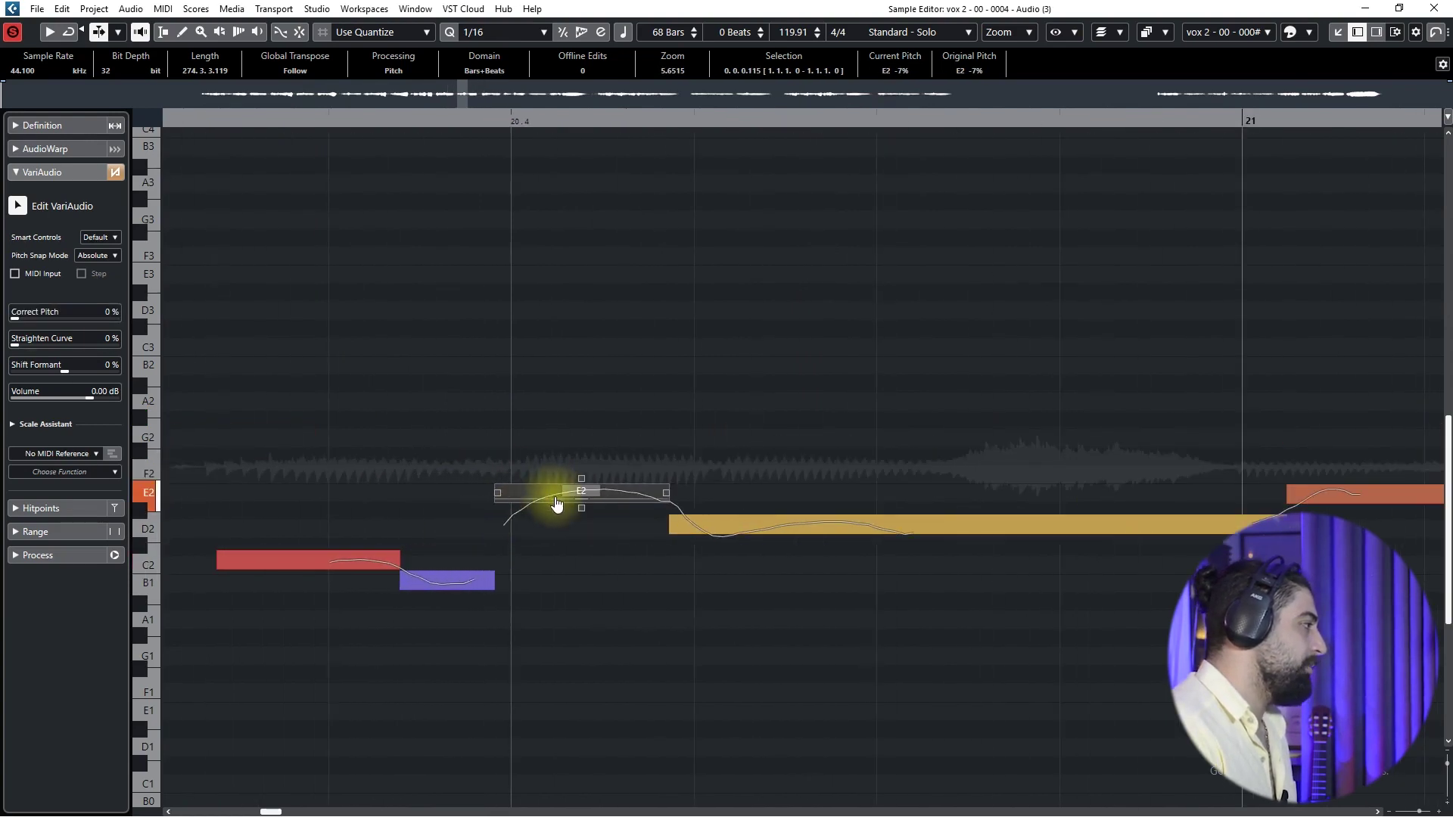
pyautogui.moveTo(566, 483); pyautogui.dragTo(567, 471)
pyautogui.click(729, 524)
pyautogui.scroll(-2, 726, 530)
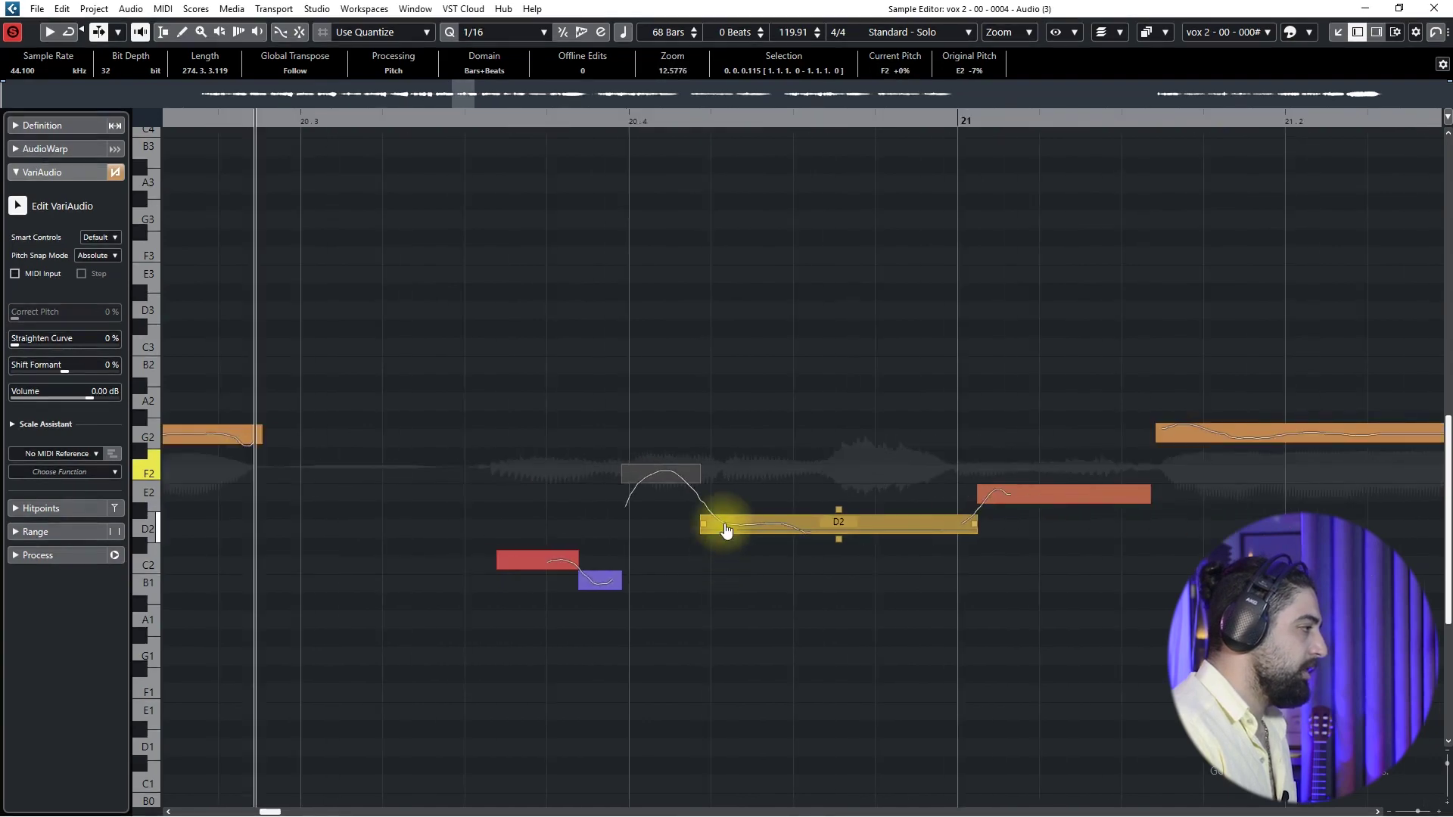
# Pitch the segment leading into bar 21 to D#2, bar 21's first segment to F2 and the long one after it to G2.
pyautogui.moveTo(726, 531); pyautogui.dragTo(729, 525)
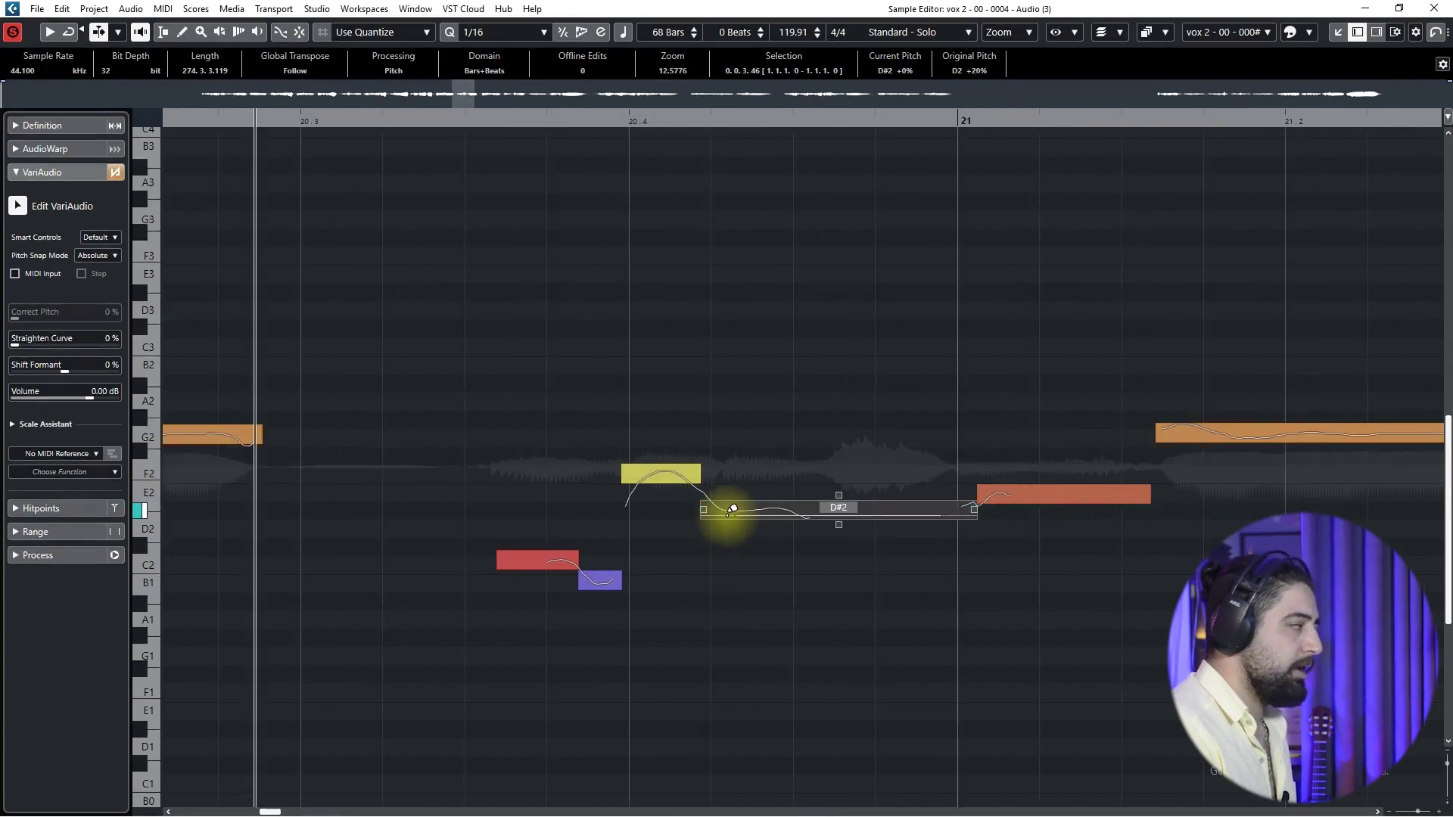
pyautogui.moveTo(1017, 496); pyautogui.dragTo(1018, 477)
pyautogui.moveTo(1215, 423); pyautogui.dragTo(1209, 432)
# Play the corrected phrase, listen on through bar 22, and place the playhead just before bar 23.
pyautogui.scroll(-4, 1052, 520)
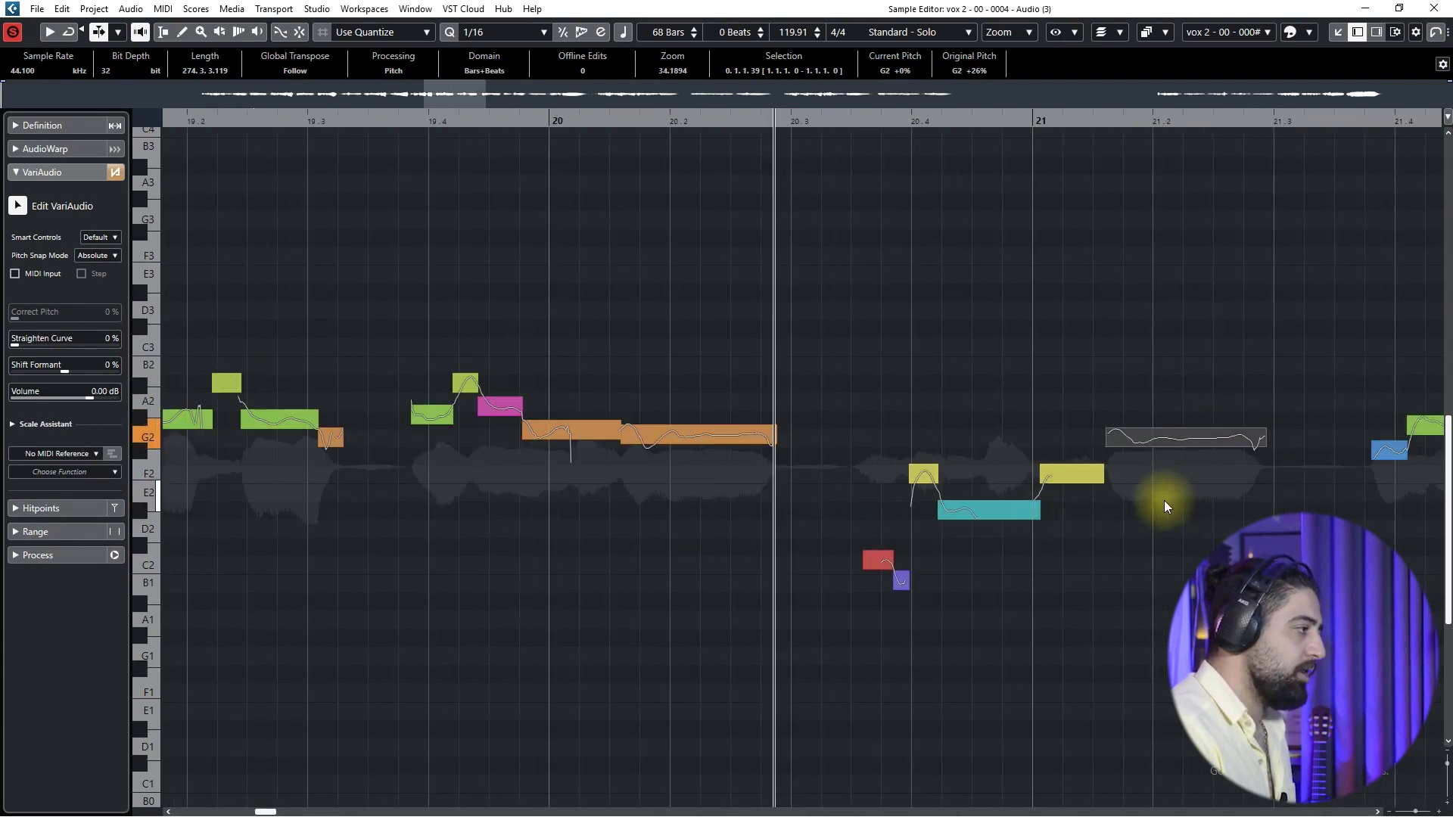
pyautogui.press('space')
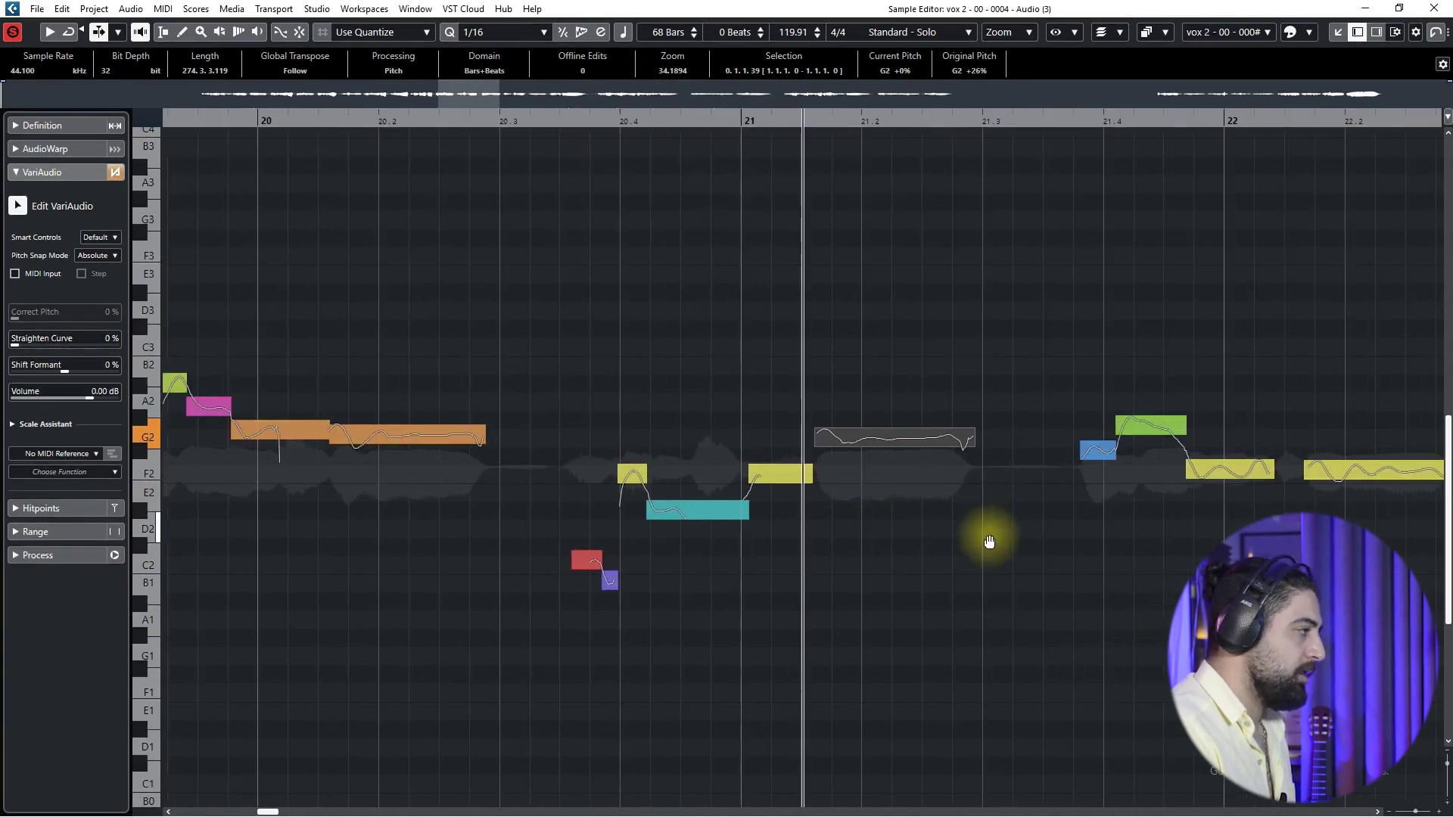
pyautogui.scroll(-1, 743, 542)
pyautogui.hscroll(2, 914, 534)
pyautogui.scroll(1, 684, 539)
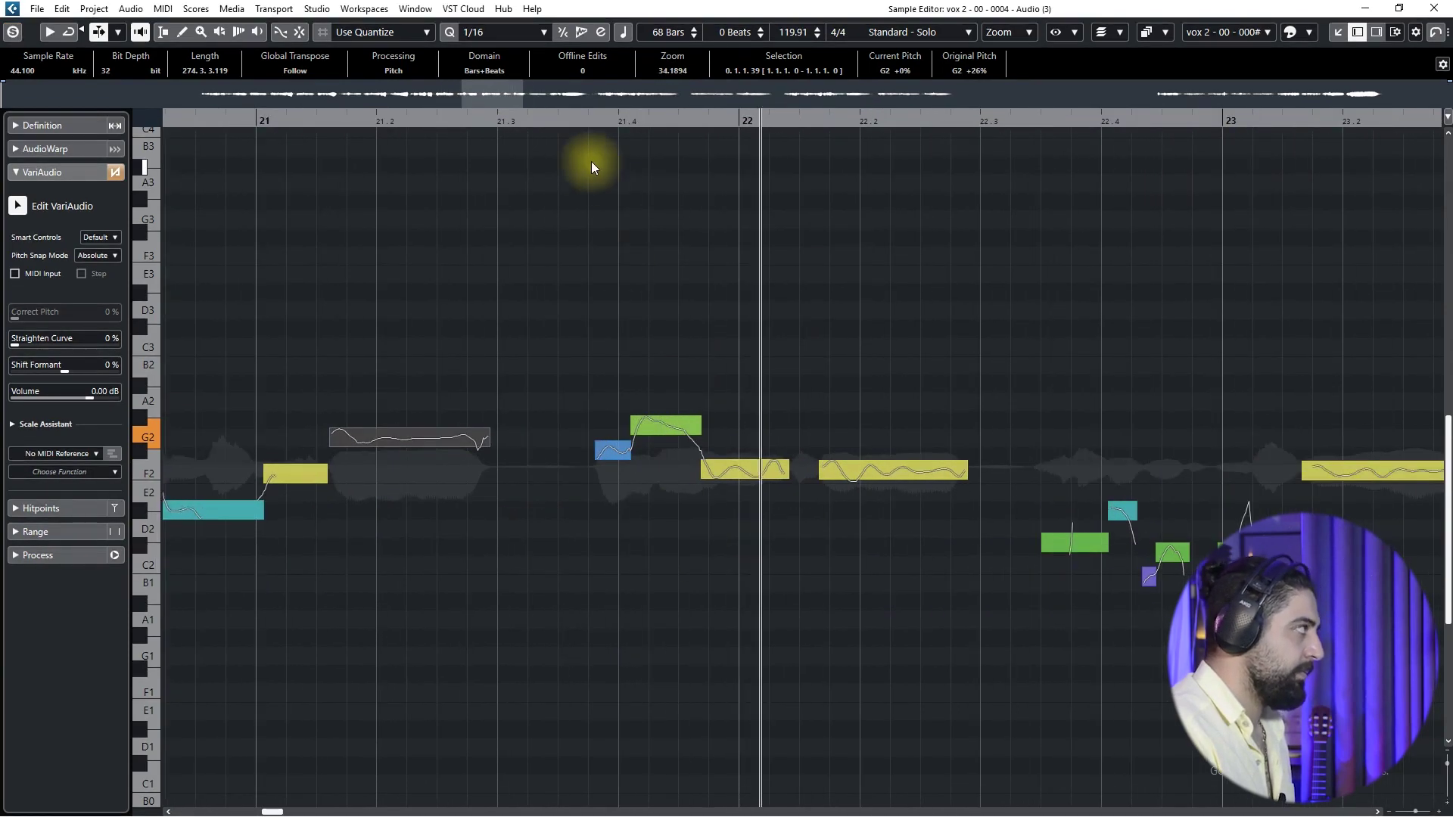
pyautogui.scroll(-2, 685, 387)
pyautogui.hscroll(2, 832, 479)
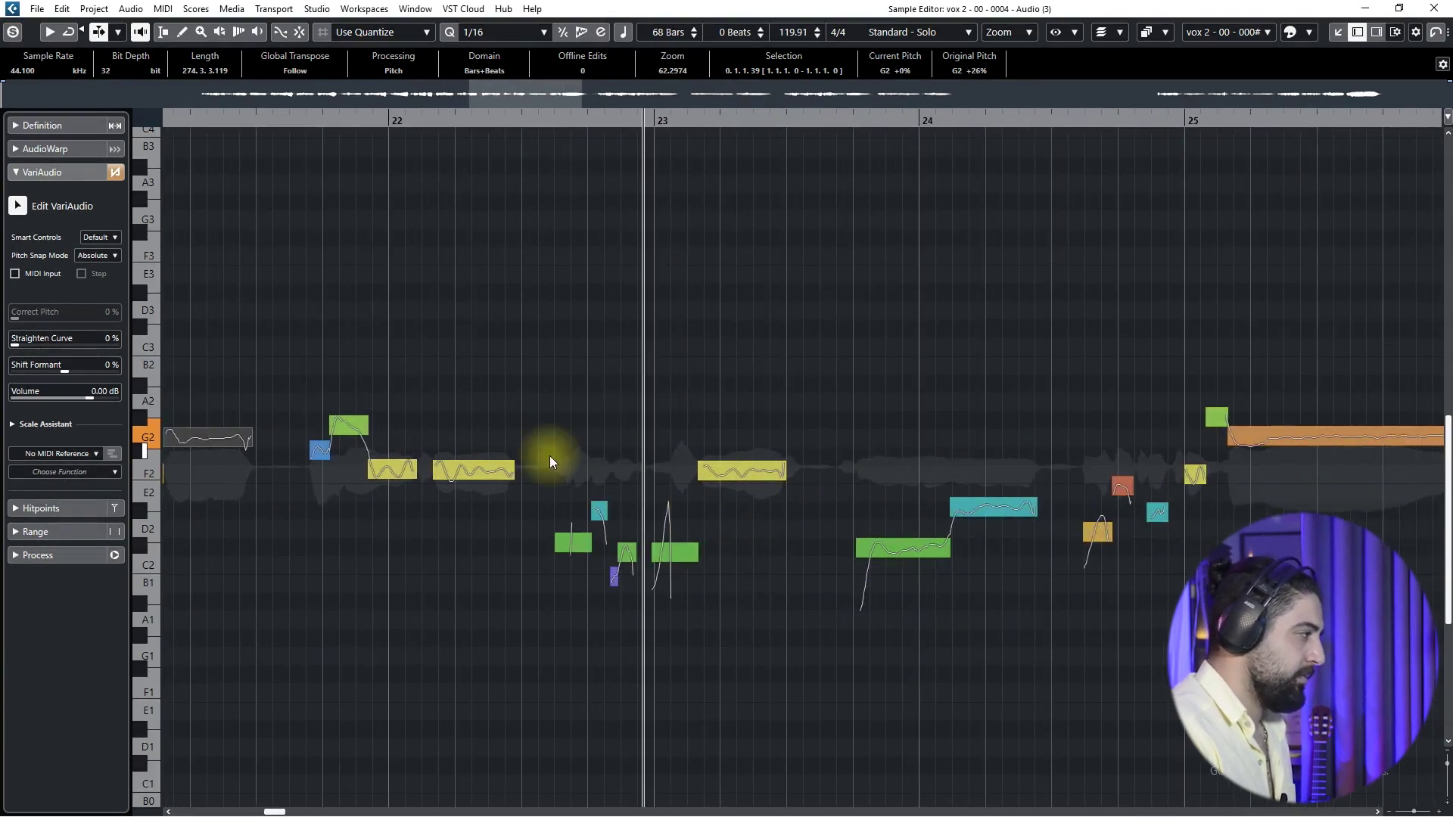
pyautogui.hscroll(2, 728, 392)
pyautogui.click(442, 122)
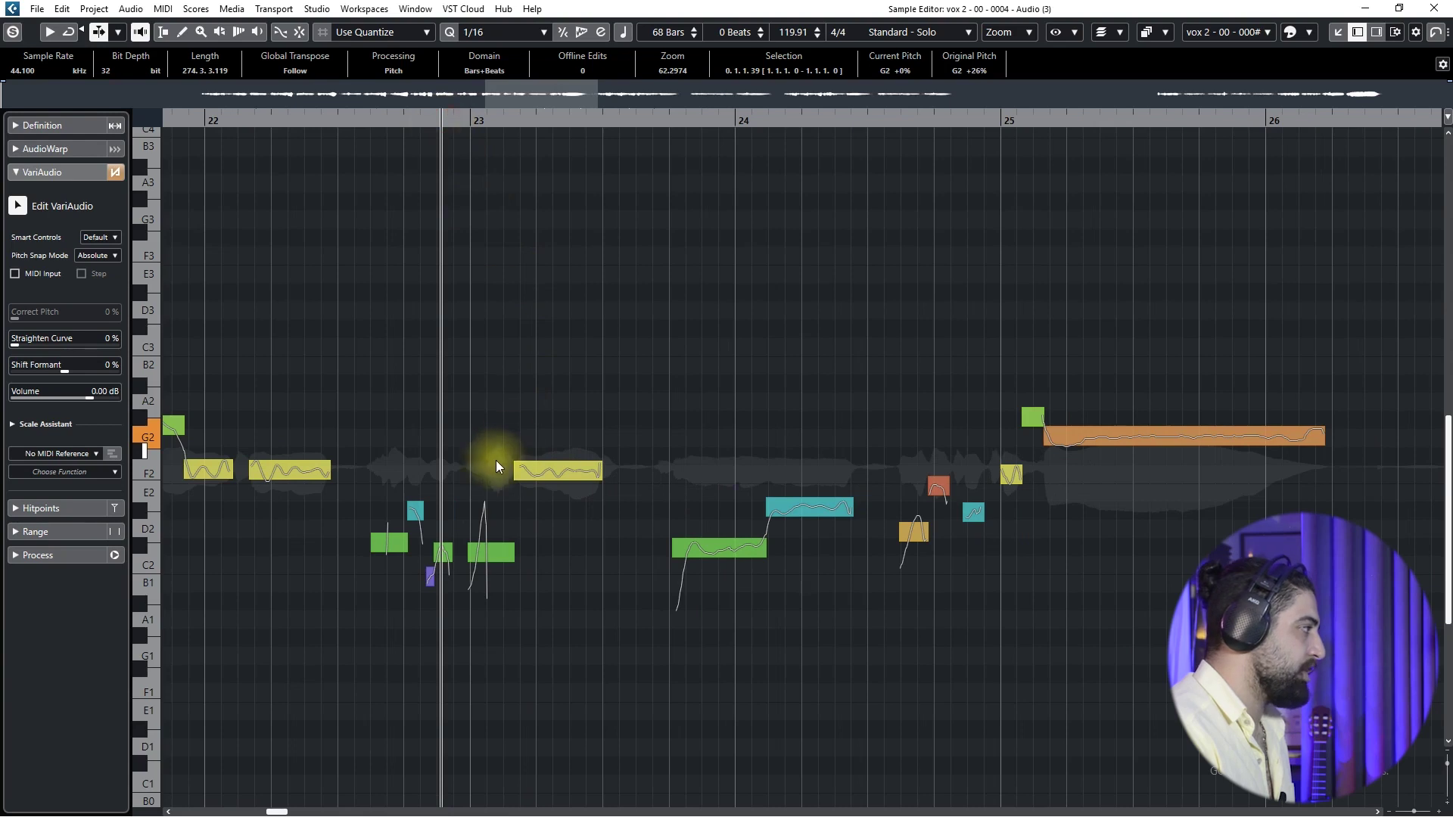
# Tune the long segment in bar 23 and the second segment in bar 22 to F2 while playing the vocal.
pyautogui.click(451, 490)
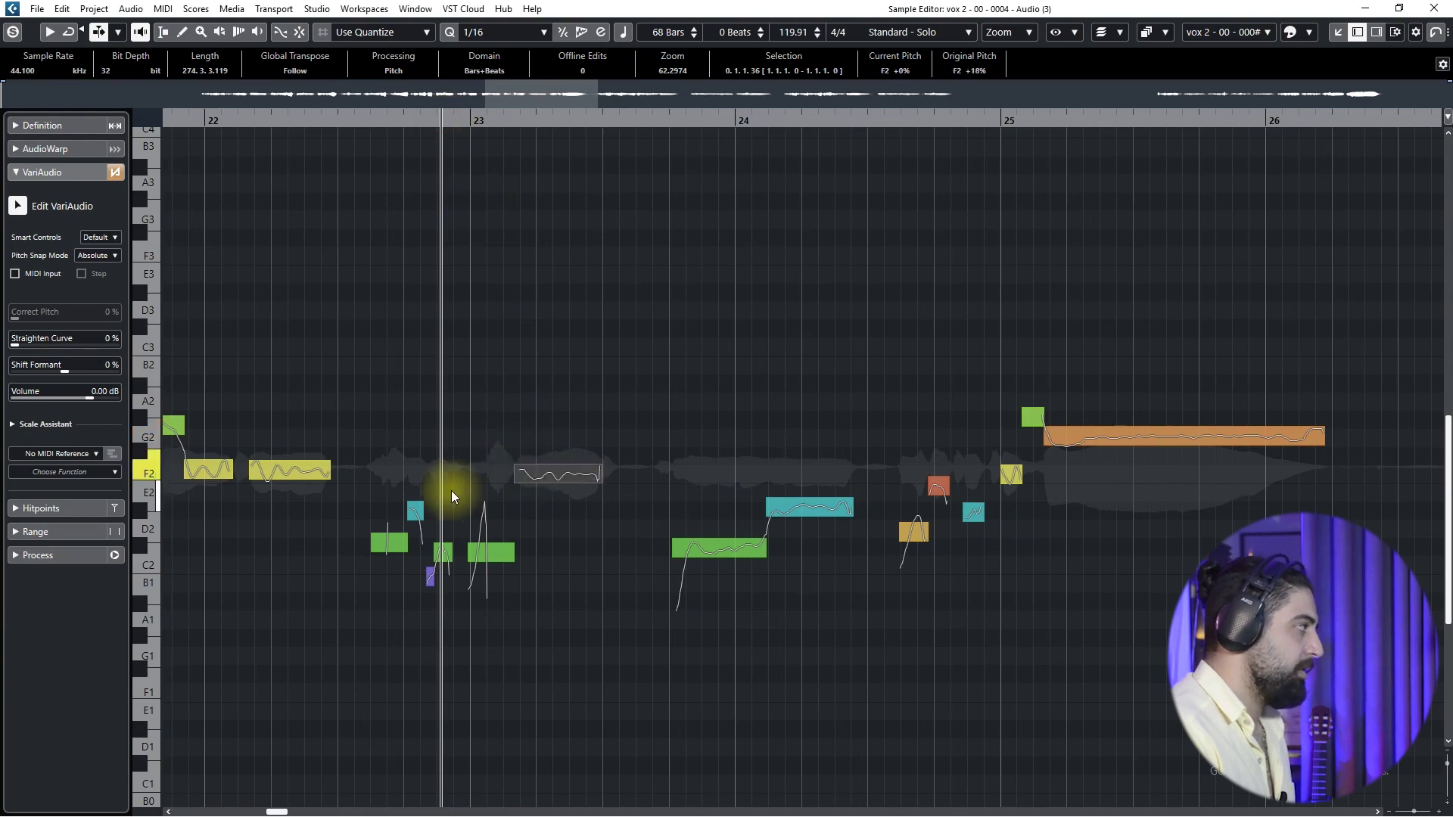
pyautogui.click(206, 459)
pyautogui.click(277, 471)
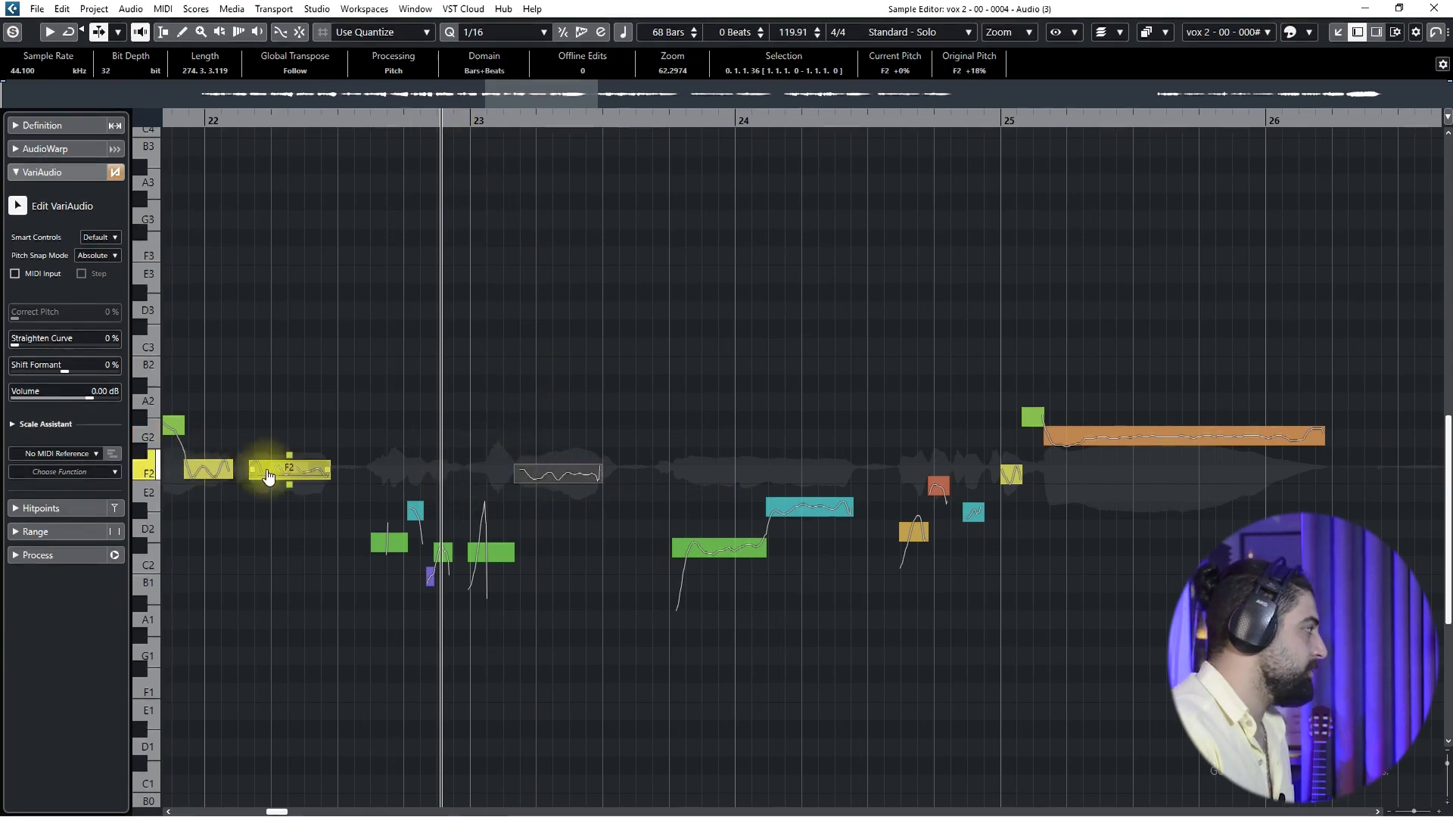
pyautogui.press('space')
pyautogui.click(201, 468)
# Listen on from bar 23 into bar 27, selecting the long G2 segment across bar 25.
pyautogui.hscroll(2, 905, 499)
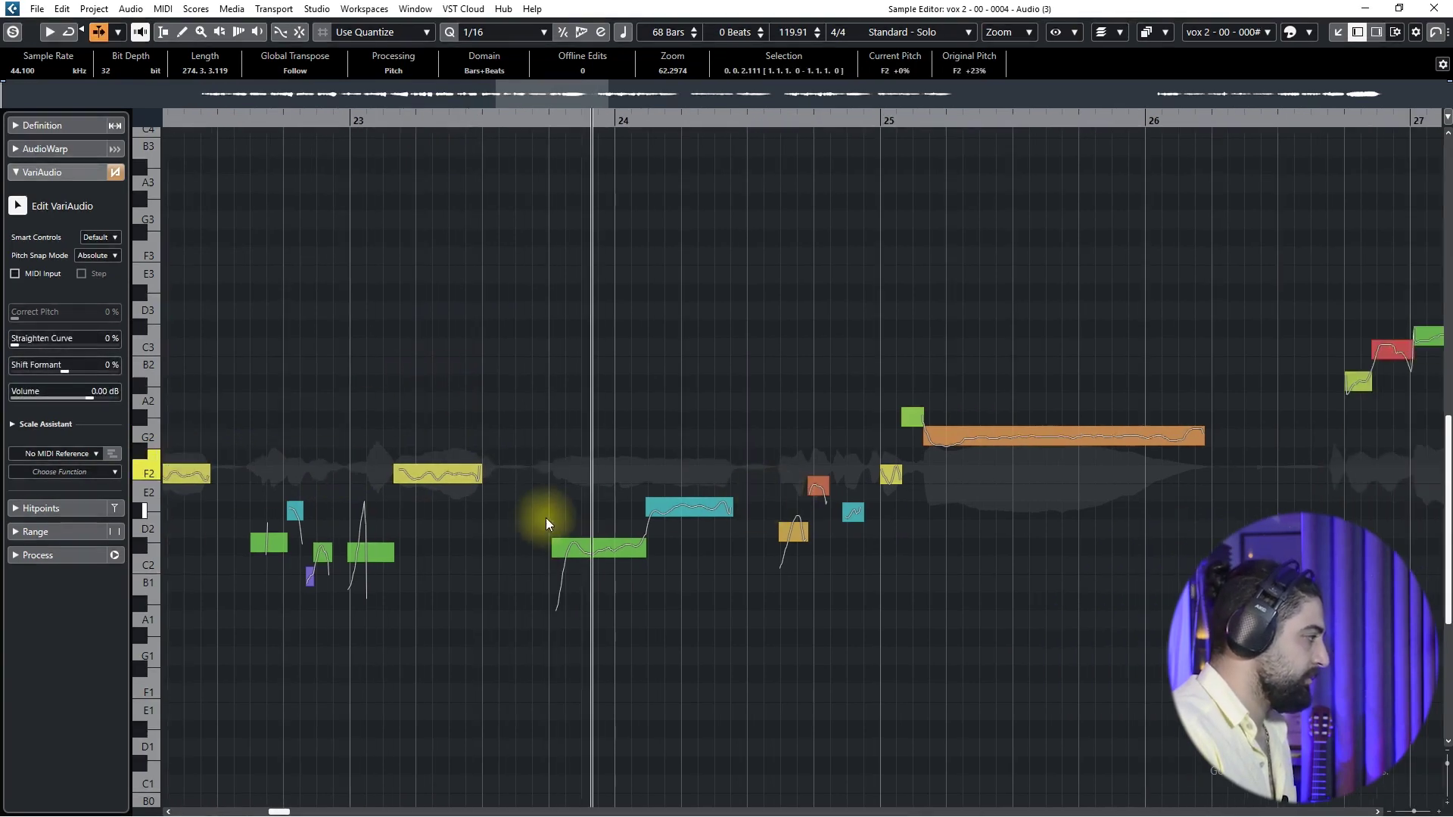
pyautogui.hscroll(4, 819, 530)
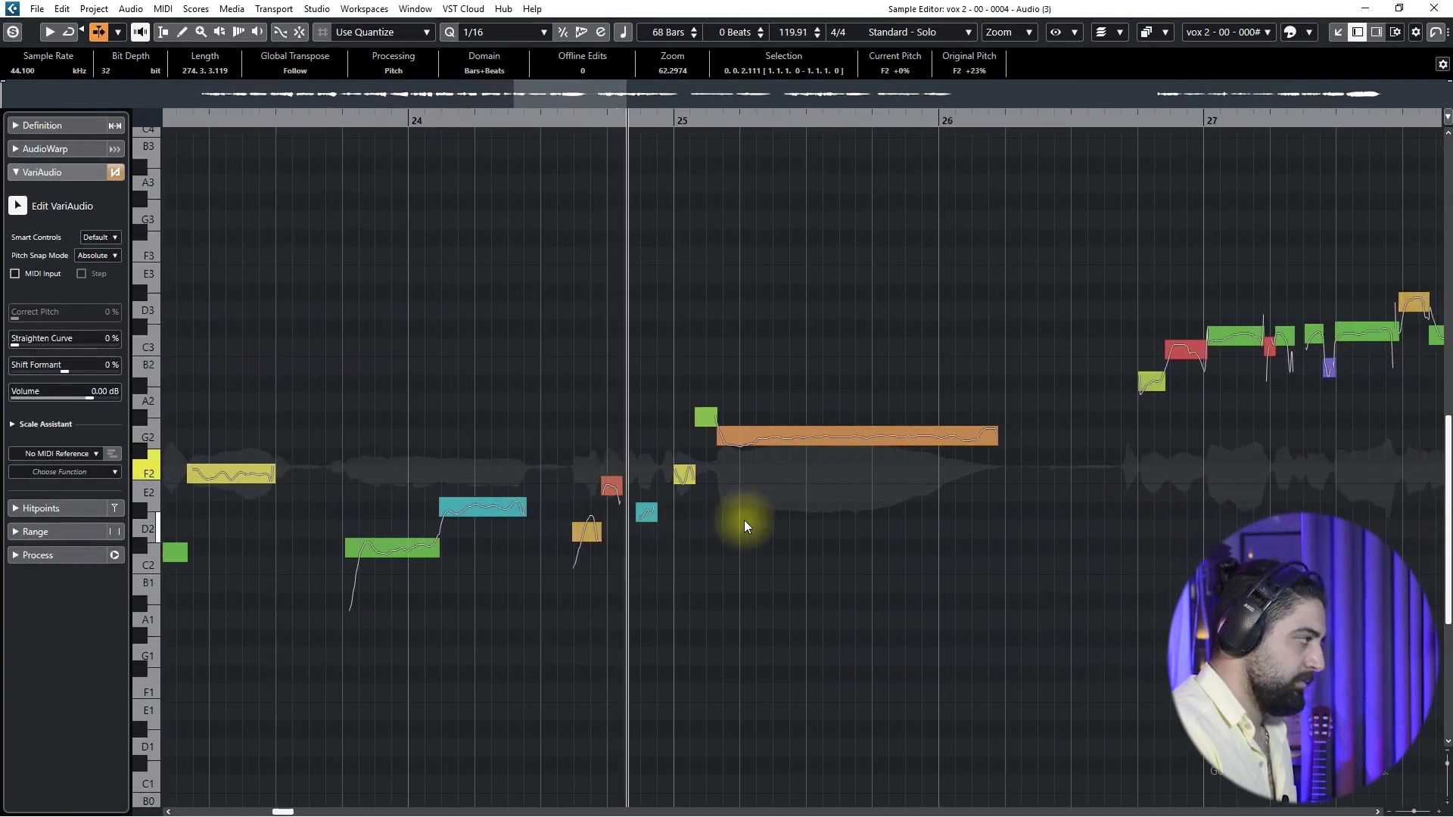
pyautogui.hscroll(2, 674, 480)
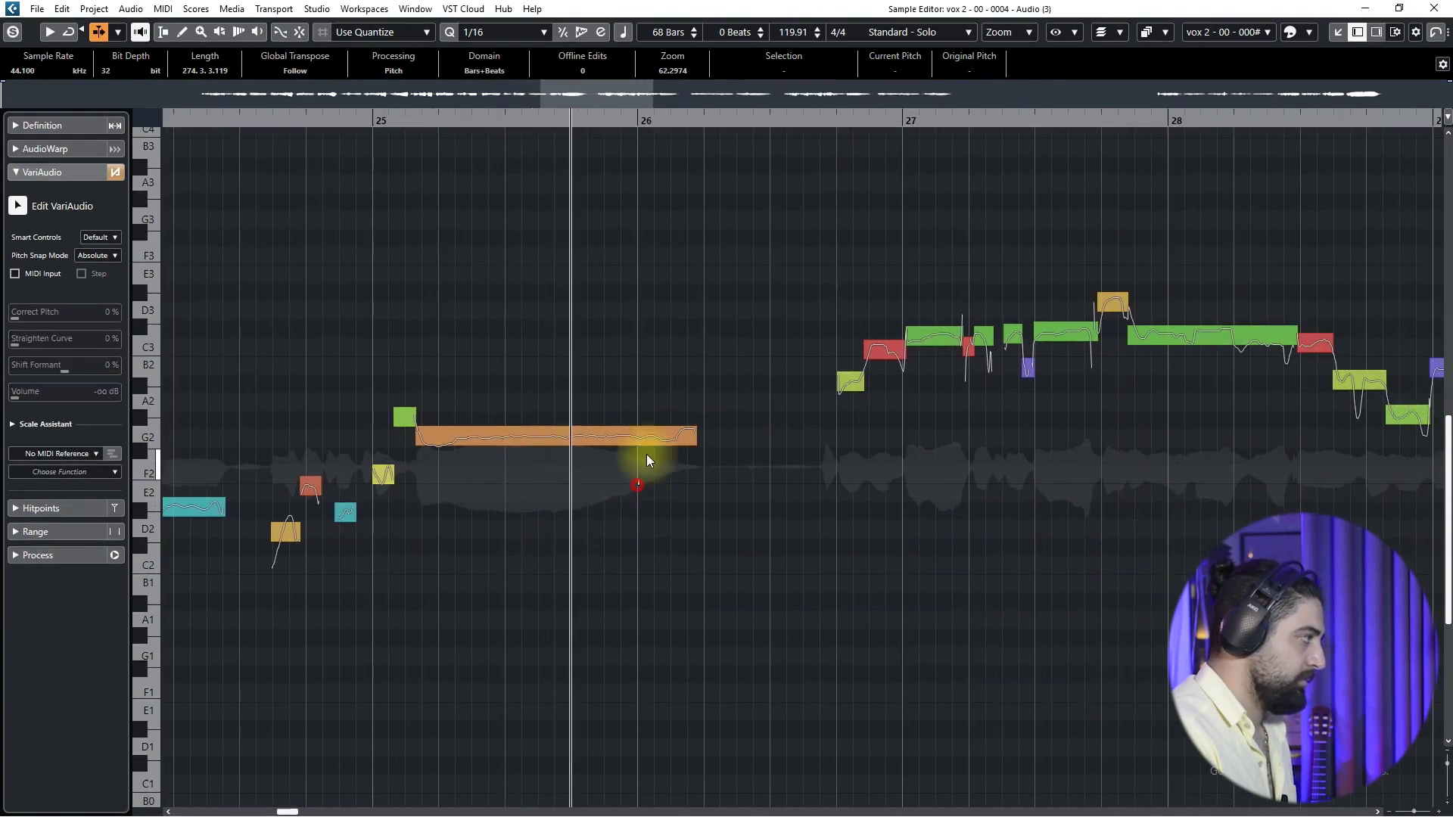
pyautogui.click(619, 436)
pyautogui.hscroll(4, 529, 438)
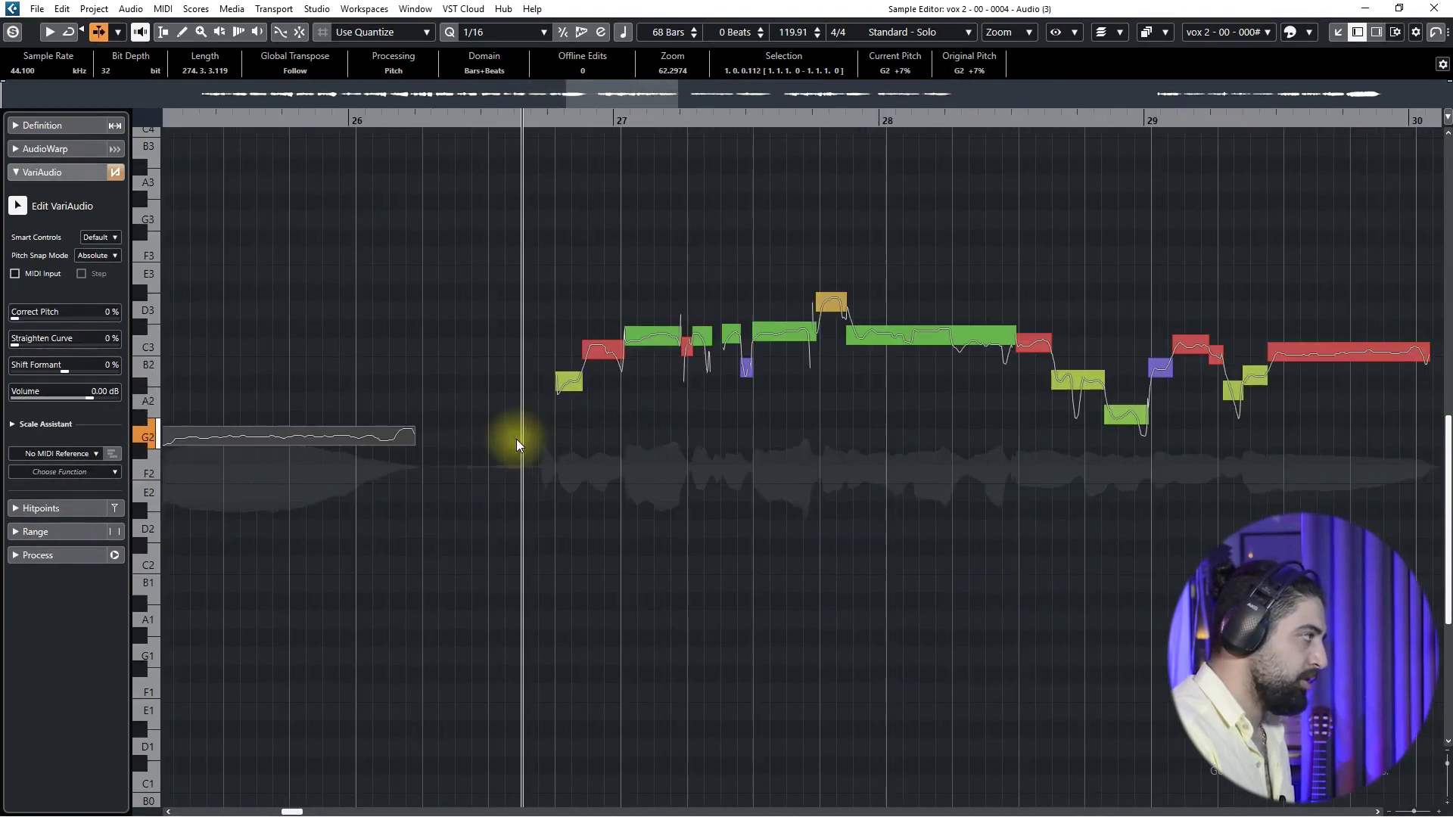
pyautogui.scroll(1, 596, 450)
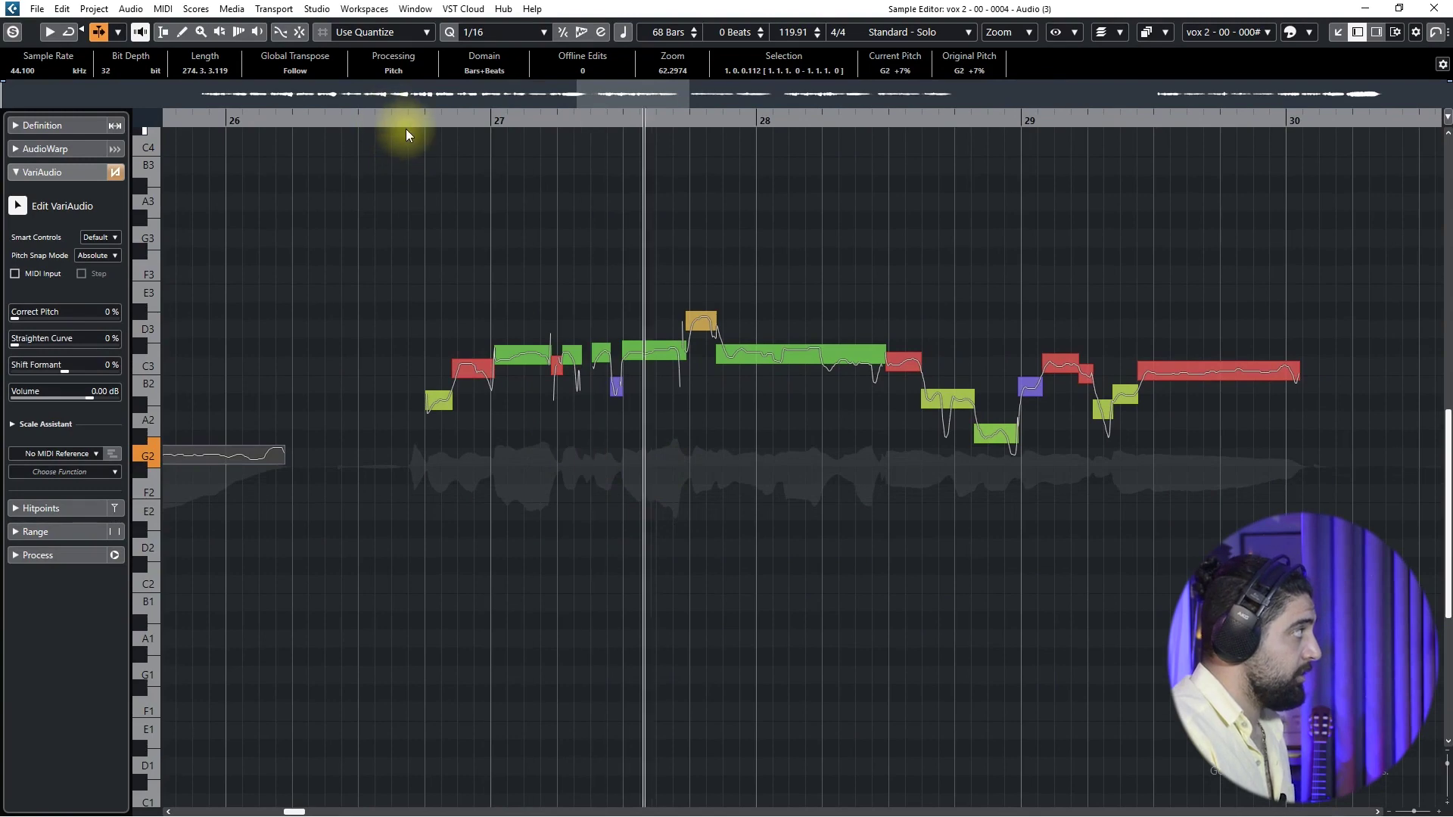
# Return the playhead to just before 26.4 and tune the segment starting at 26.4 to A#2.
pyautogui.click(400, 121)
pyautogui.scroll(5, 436, 417)
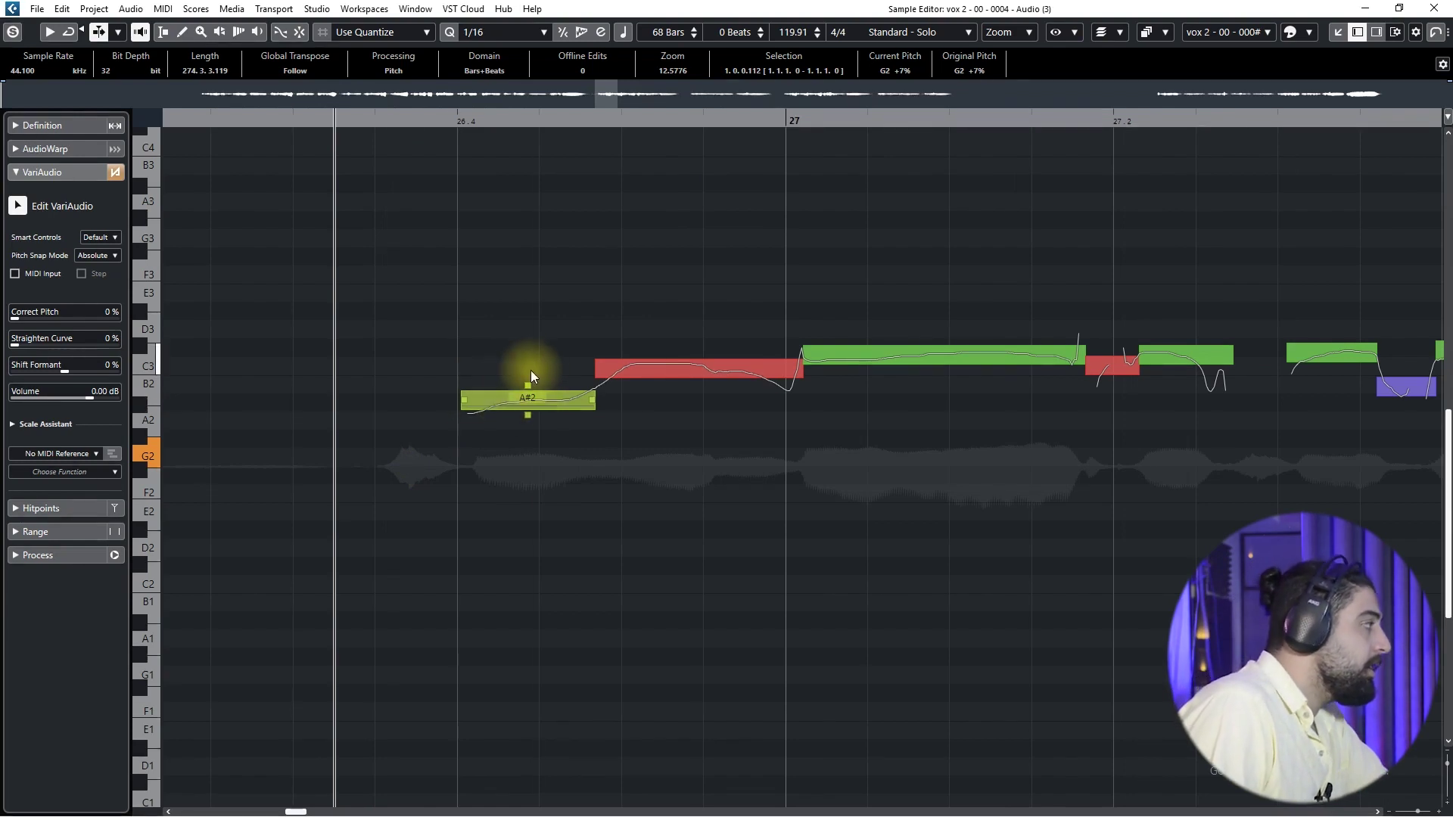
pyautogui.click(530, 401)
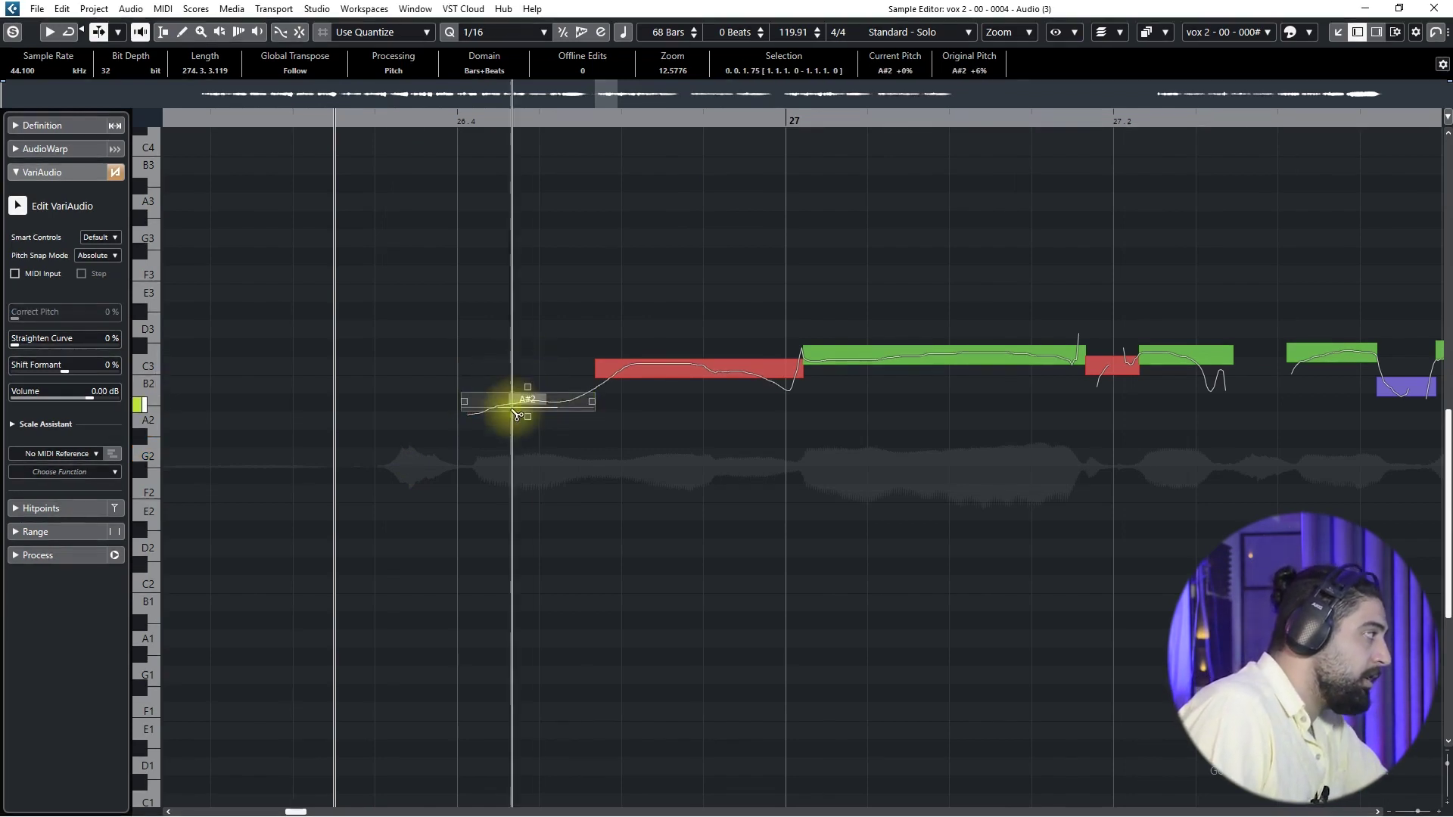
# Tune the segment leading up to bar 27 to C3 and the long segment starting bar 27 to C#3.
pyautogui.click(666, 377)
pyautogui.moveTo(666, 377); pyautogui.dragTo(668, 370)
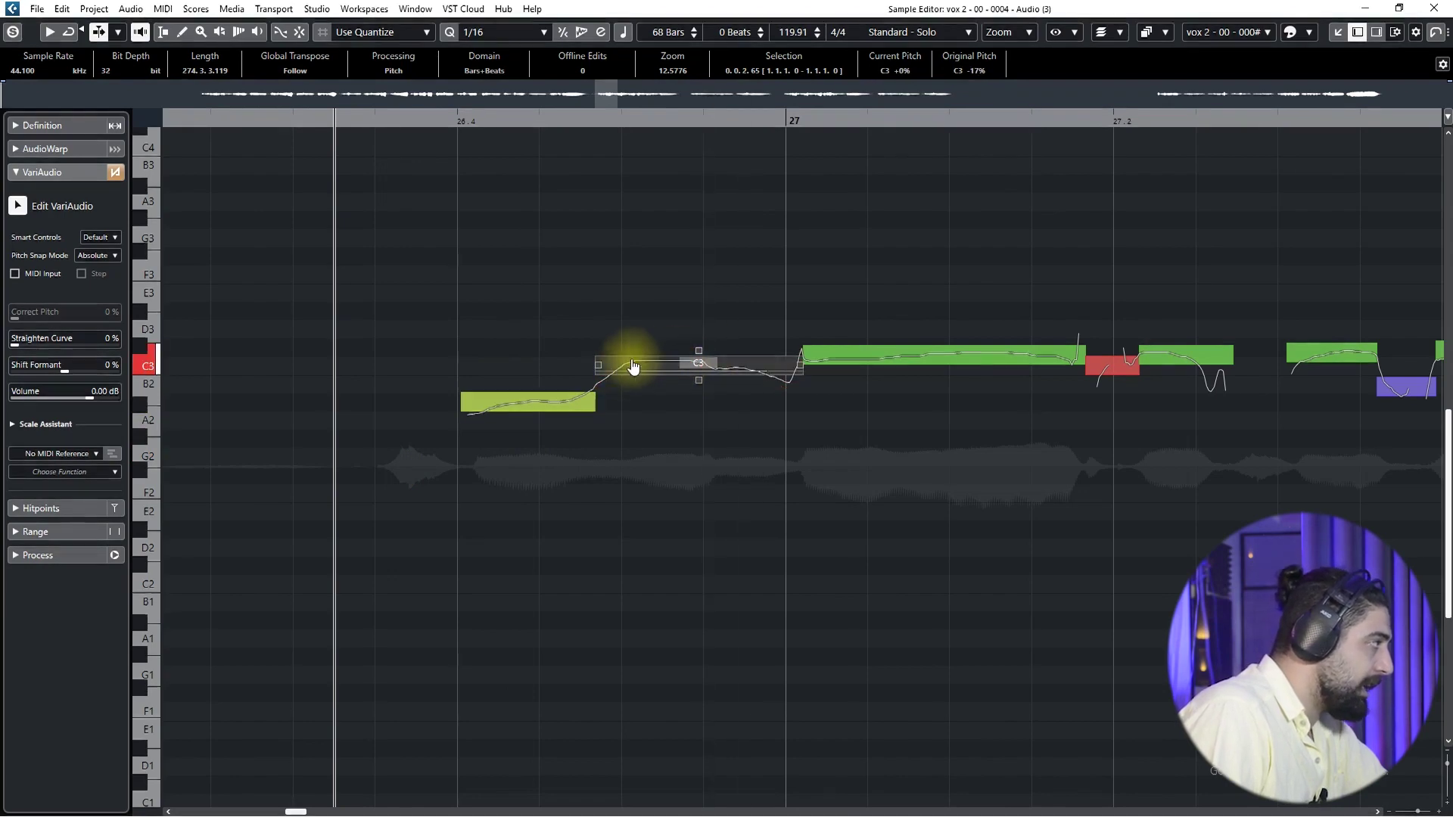
pyautogui.keyDown('alt'); pyautogui.click(708, 371); pyautogui.keyUp('alt')
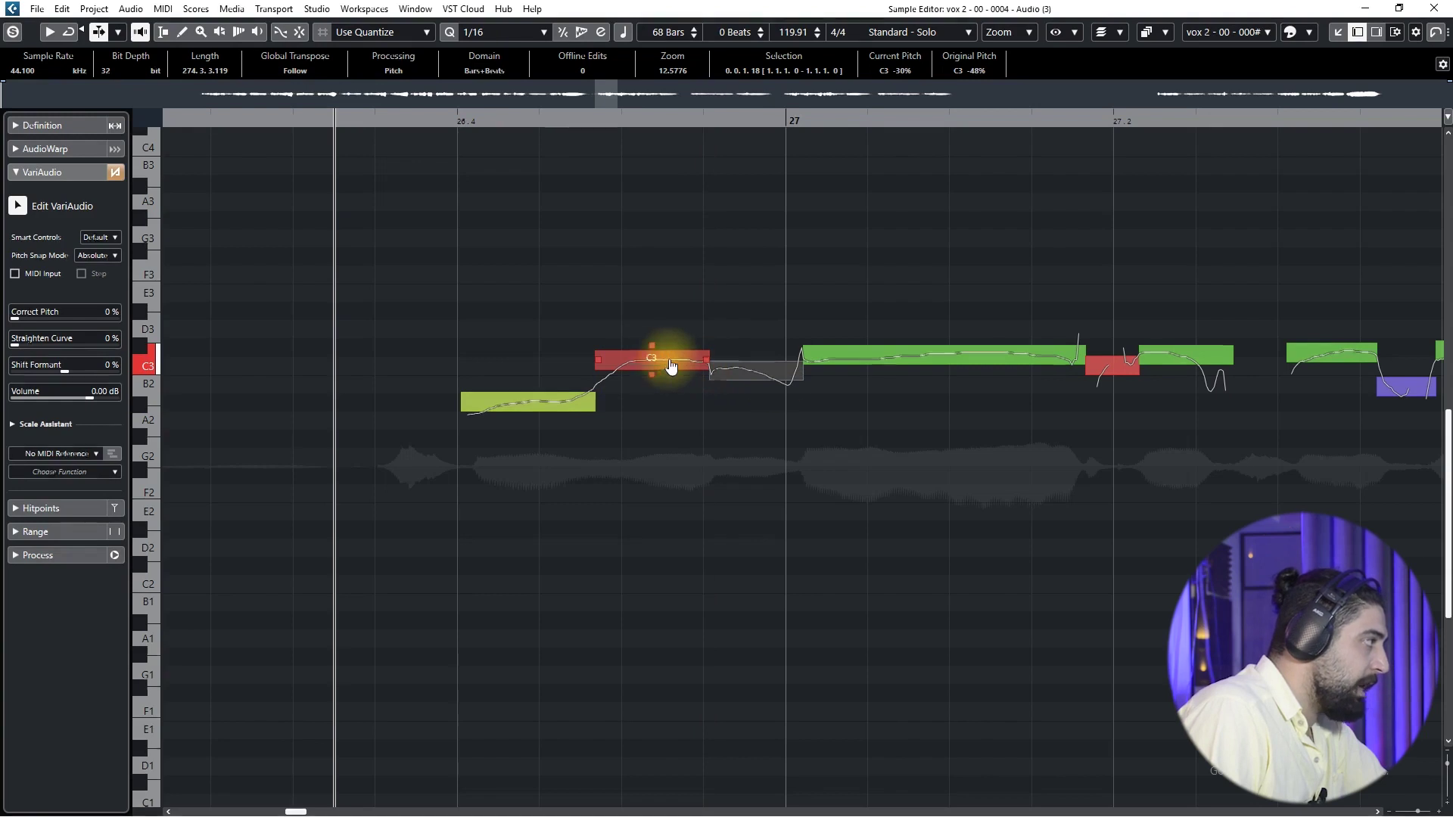
pyautogui.moveTo(679, 358); pyautogui.dragTo(827, 346)
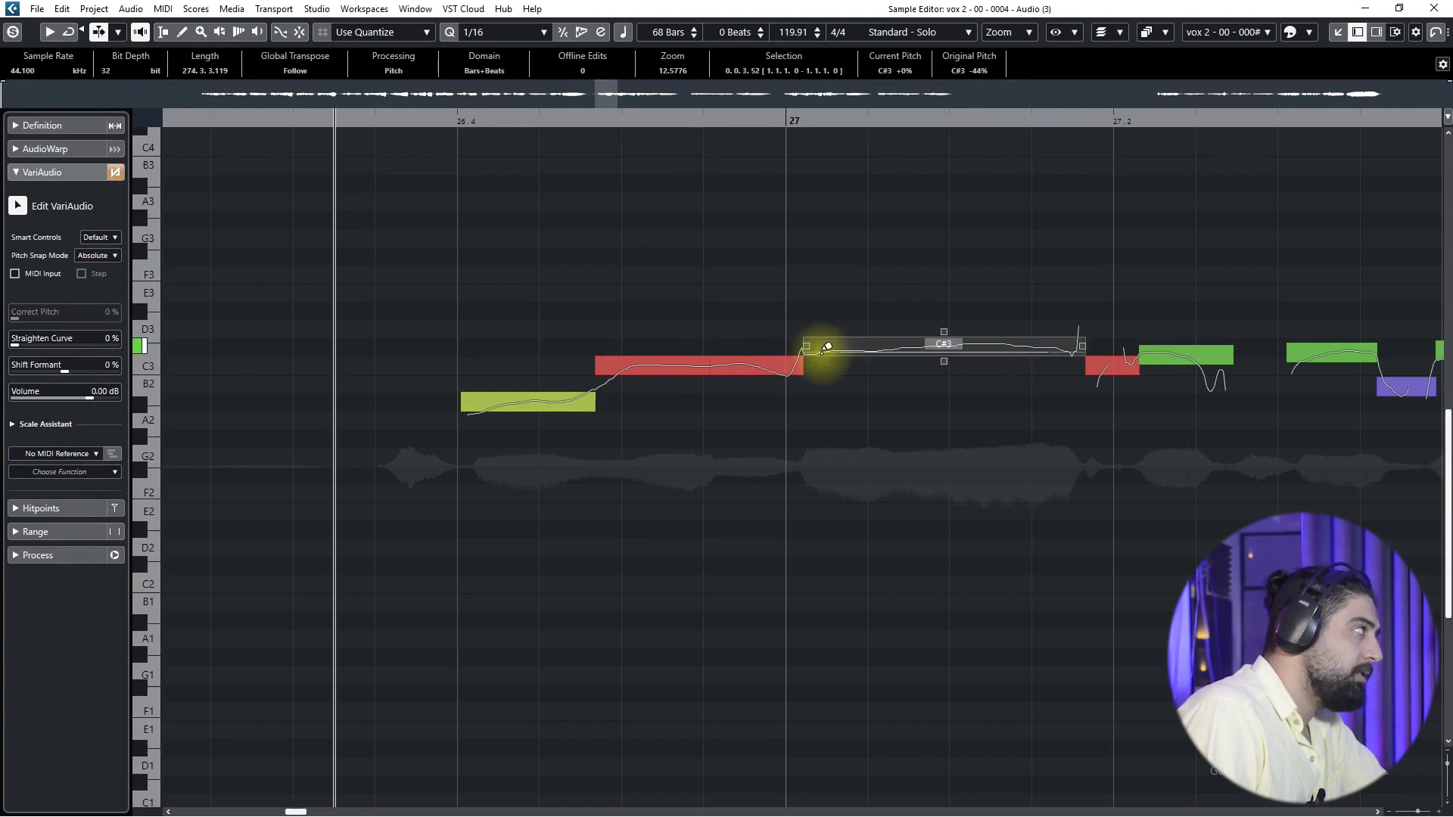
# Play the phrase and split the long segment at the start of bar 27 about halfway along.
pyautogui.click(840, 349)
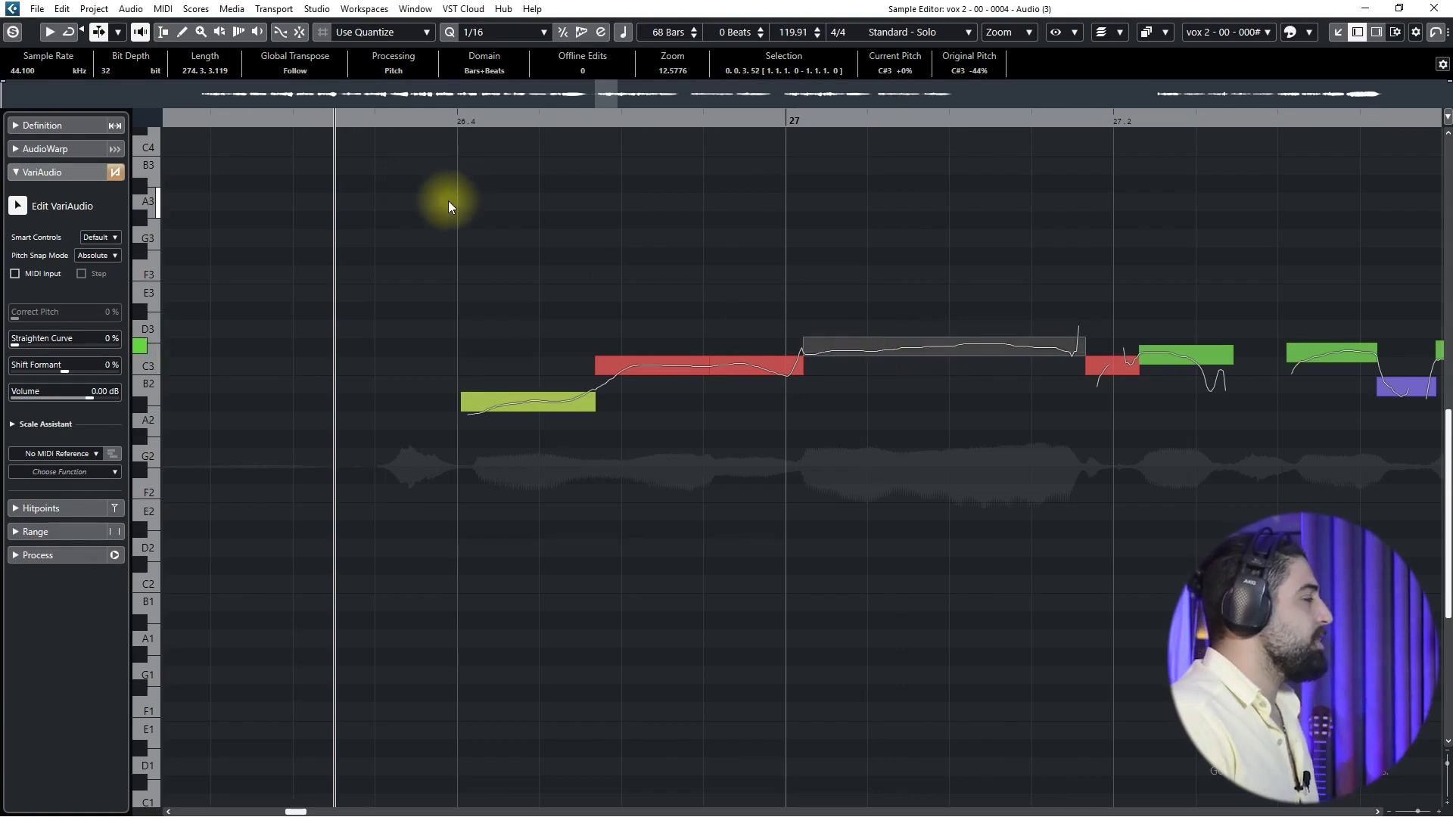
pyautogui.press('space')
pyautogui.press('space')
pyautogui.keyDown('alt'); pyautogui.click(942, 346); pyautogui.keyUp('alt')
pyautogui.moveTo(883, 347); pyautogui.dragTo(884, 370)
pyautogui.click(961, 356)
pyautogui.press('space')
pyautogui.press('space')
pyautogui.hotkey('ctrl', 'z')
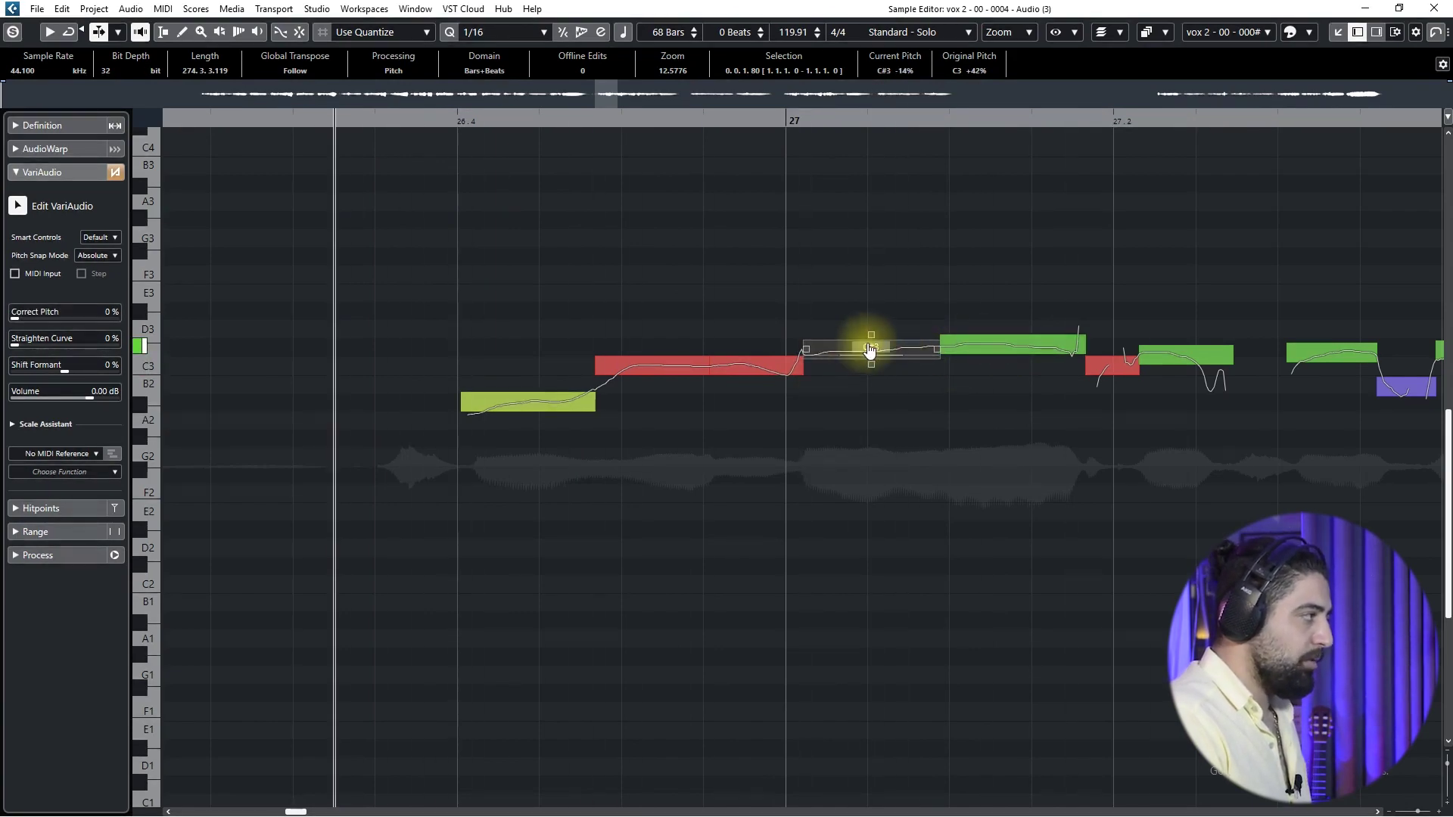
# Tune the first half of the split bar 27 segment to C3, and split off the adjoining short piece at C3.
pyautogui.moveTo(870, 356); pyautogui.dragTo(871, 365)
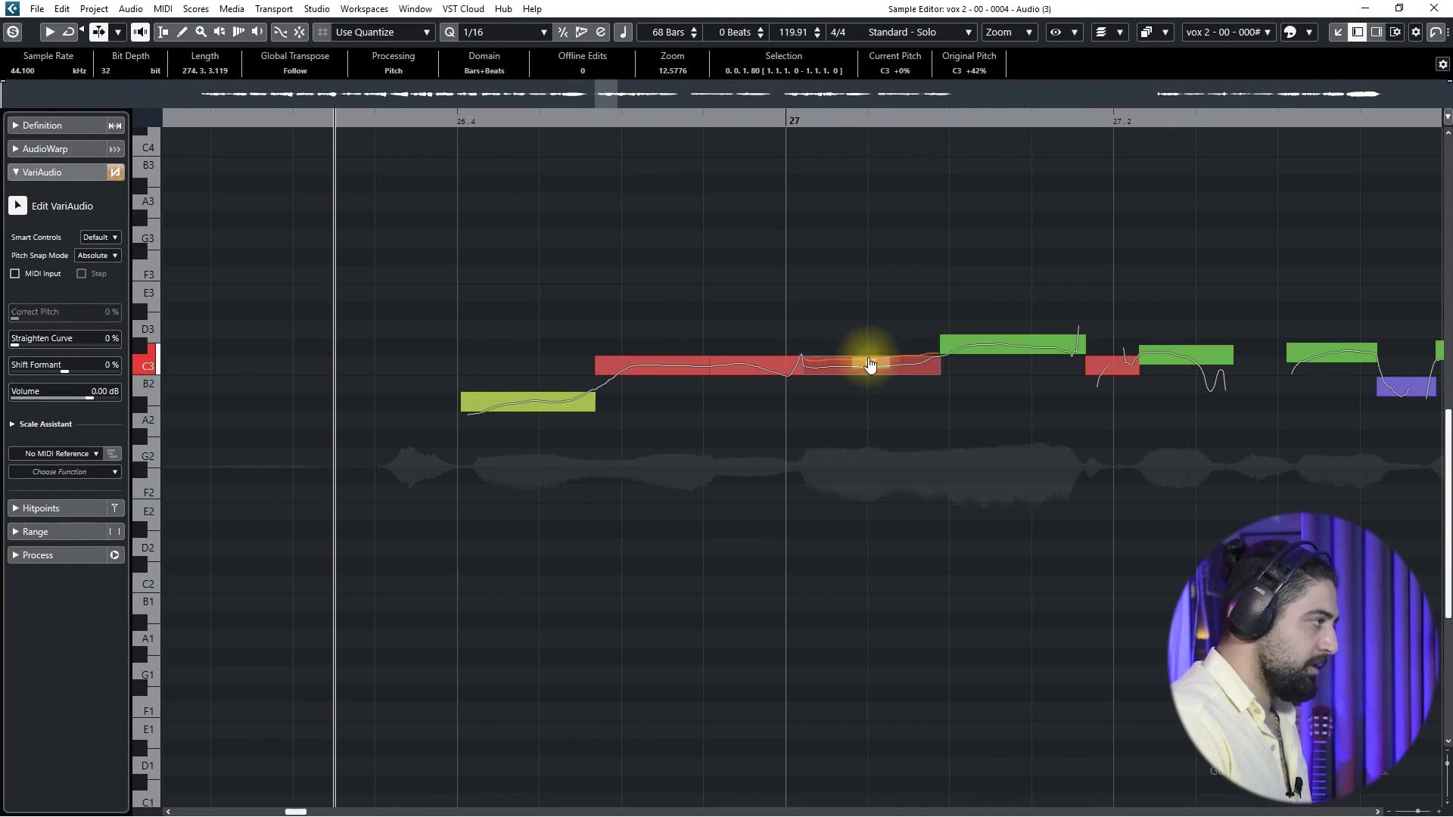
pyautogui.click(981, 346)
pyautogui.click(982, 358)
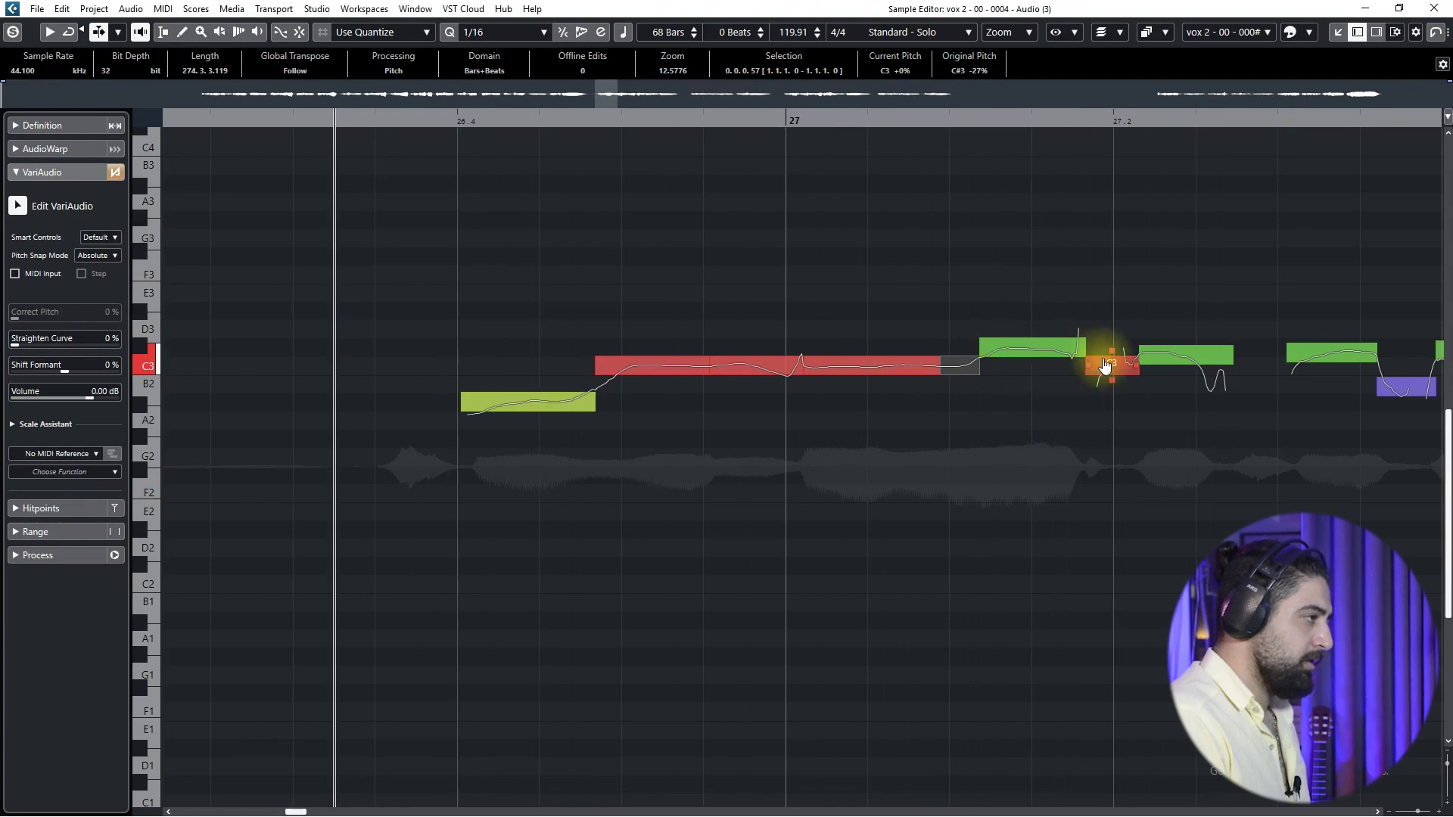
# Snap the segments from 27.2 to 27.4 to C3, C#3, C#3, B2 and C#3.
pyautogui.moveTo(1107, 369); pyautogui.dragTo(1164, 353)
pyautogui.hscroll(6, 520, 410)
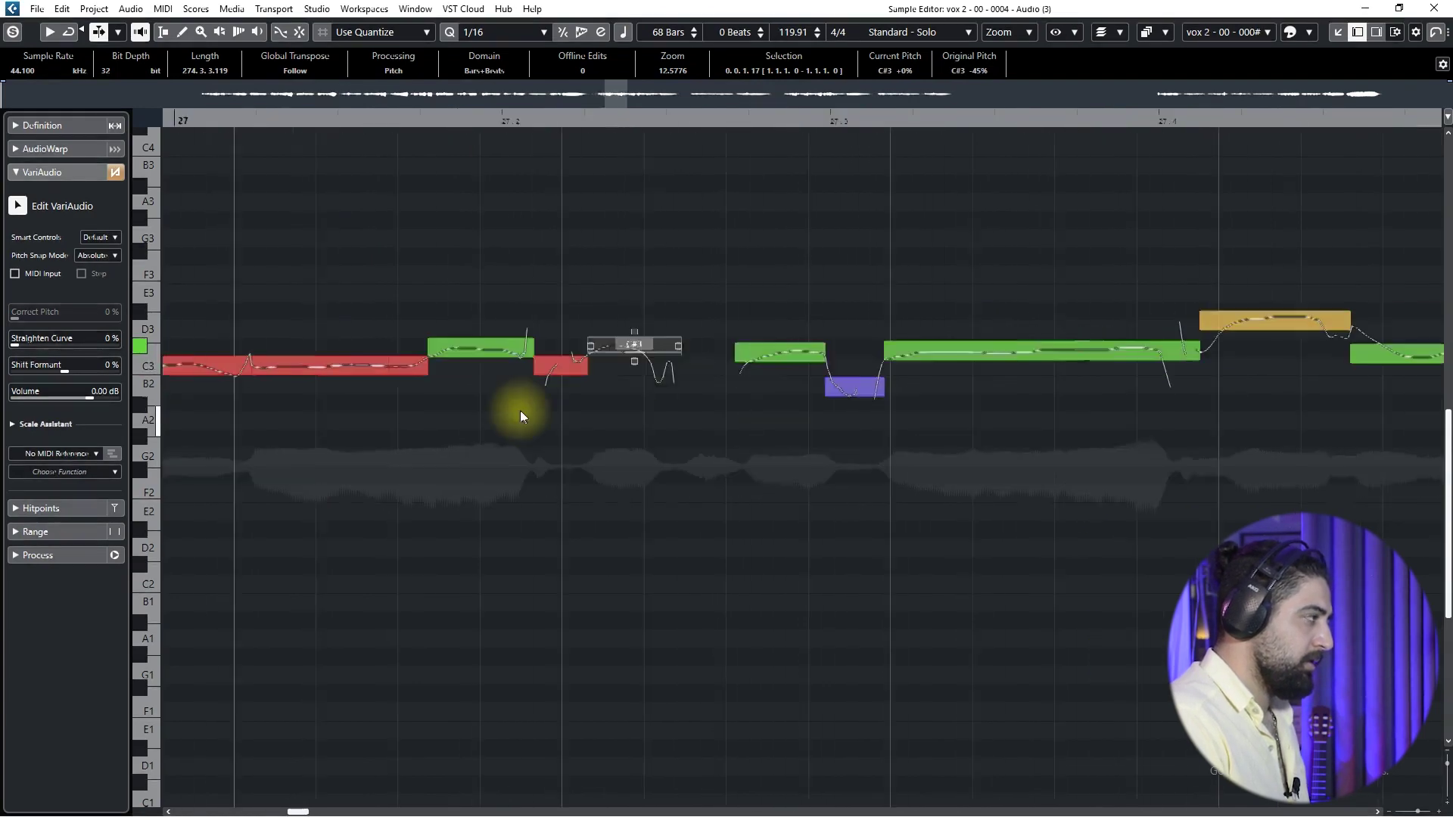
pyautogui.moveTo(670, 348); pyautogui.dragTo(669, 347)
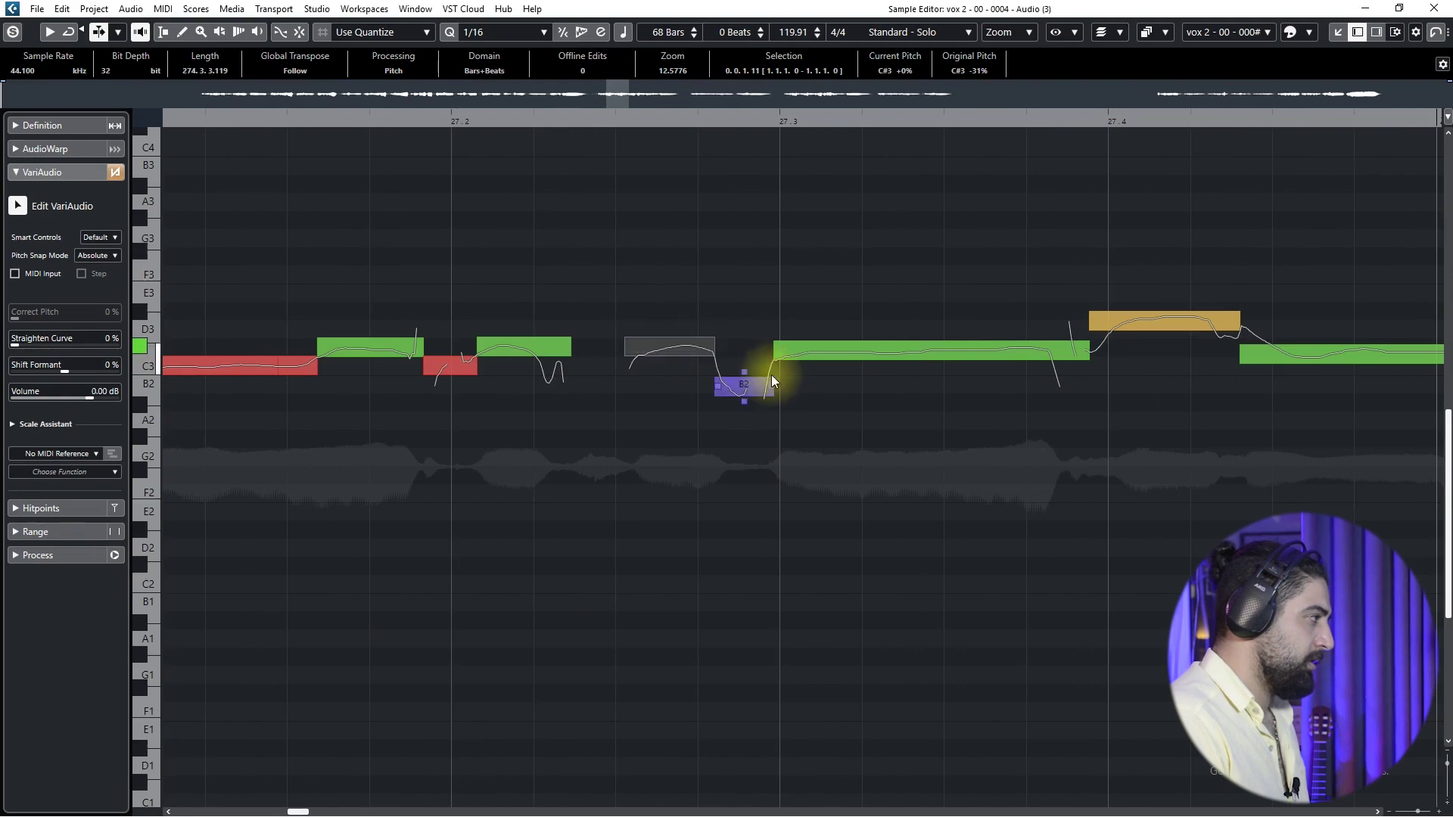
pyautogui.moveTo(761, 384); pyautogui.dragTo(806, 345)
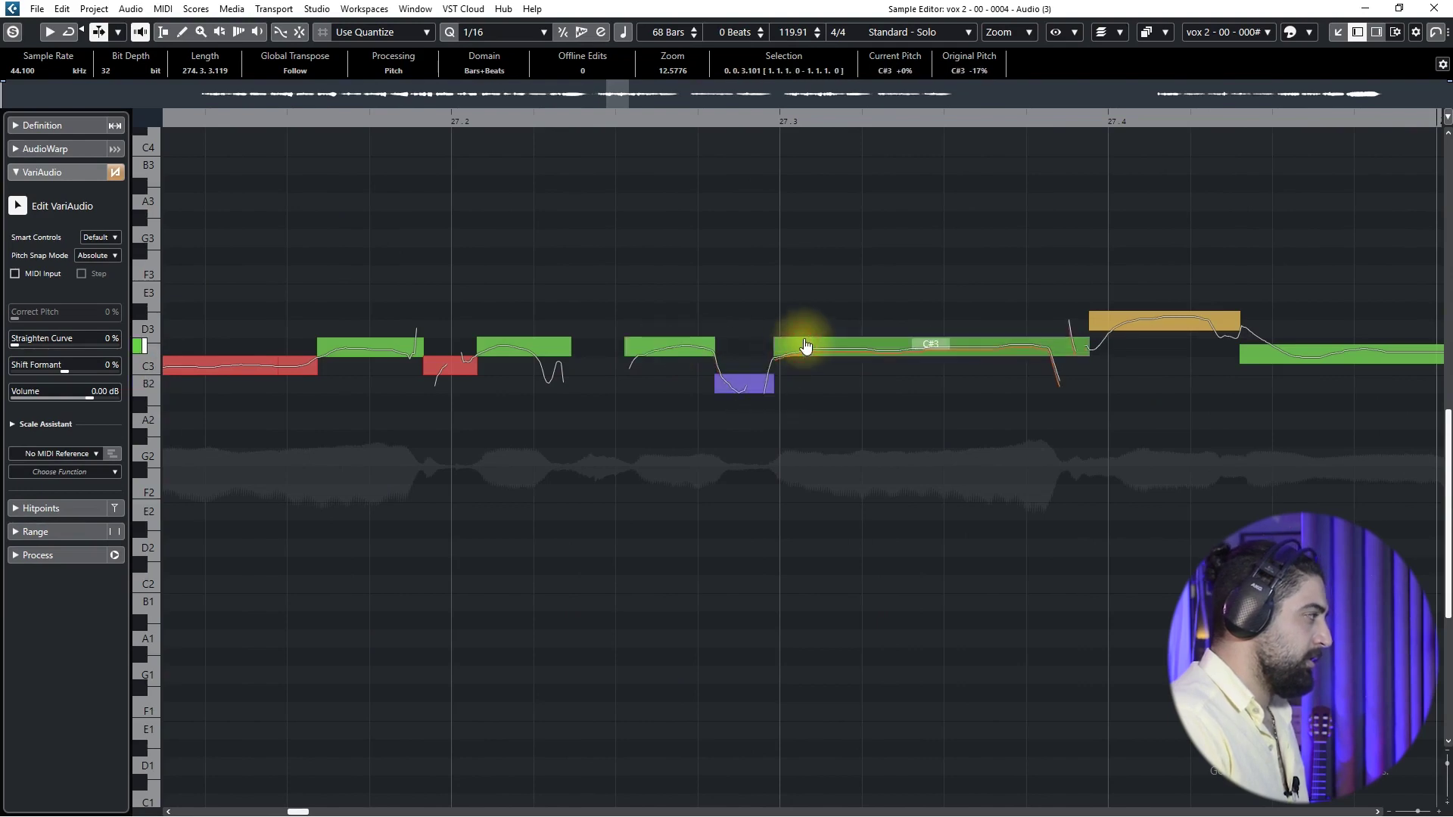
# Play on past 27.4, return the playhead to 27.3 and tune the segment at 27.4 to D#3.
pyautogui.scroll(-1, 729, 387)
pyautogui.scroll(-4, 729, 390)
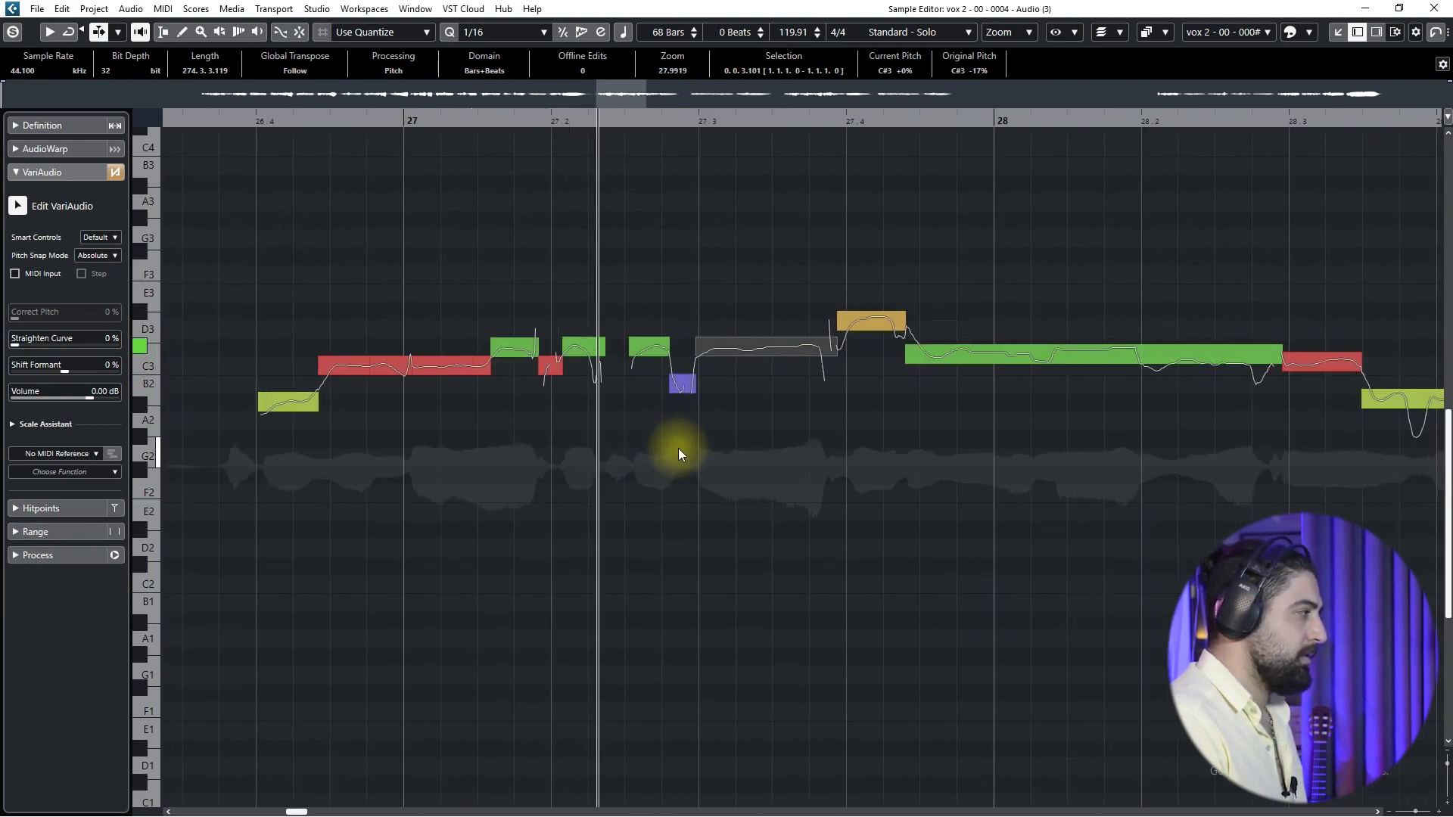
pyautogui.hscroll(2, 713, 456)
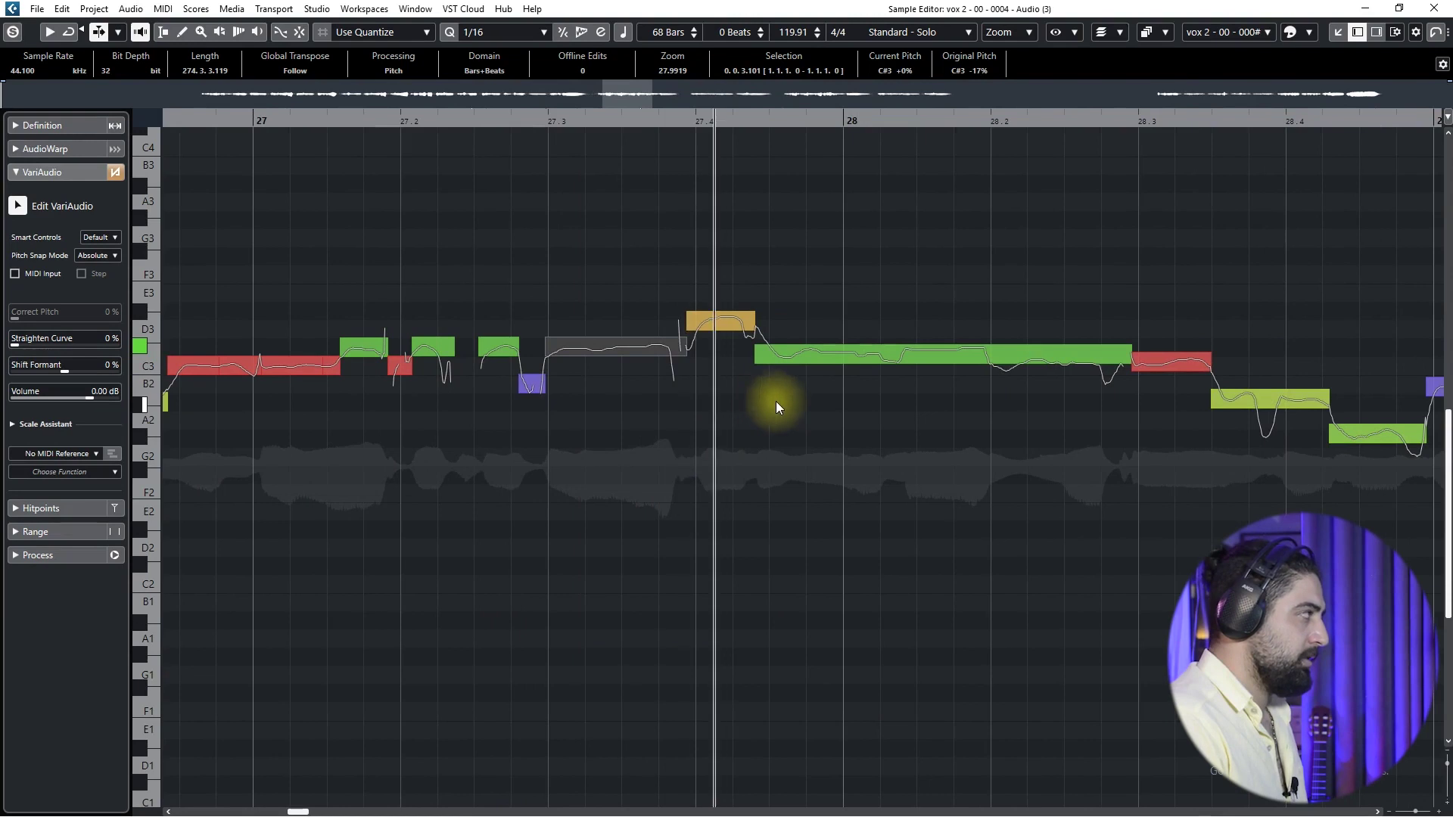
pyautogui.click(549, 126)
pyautogui.click(721, 322)
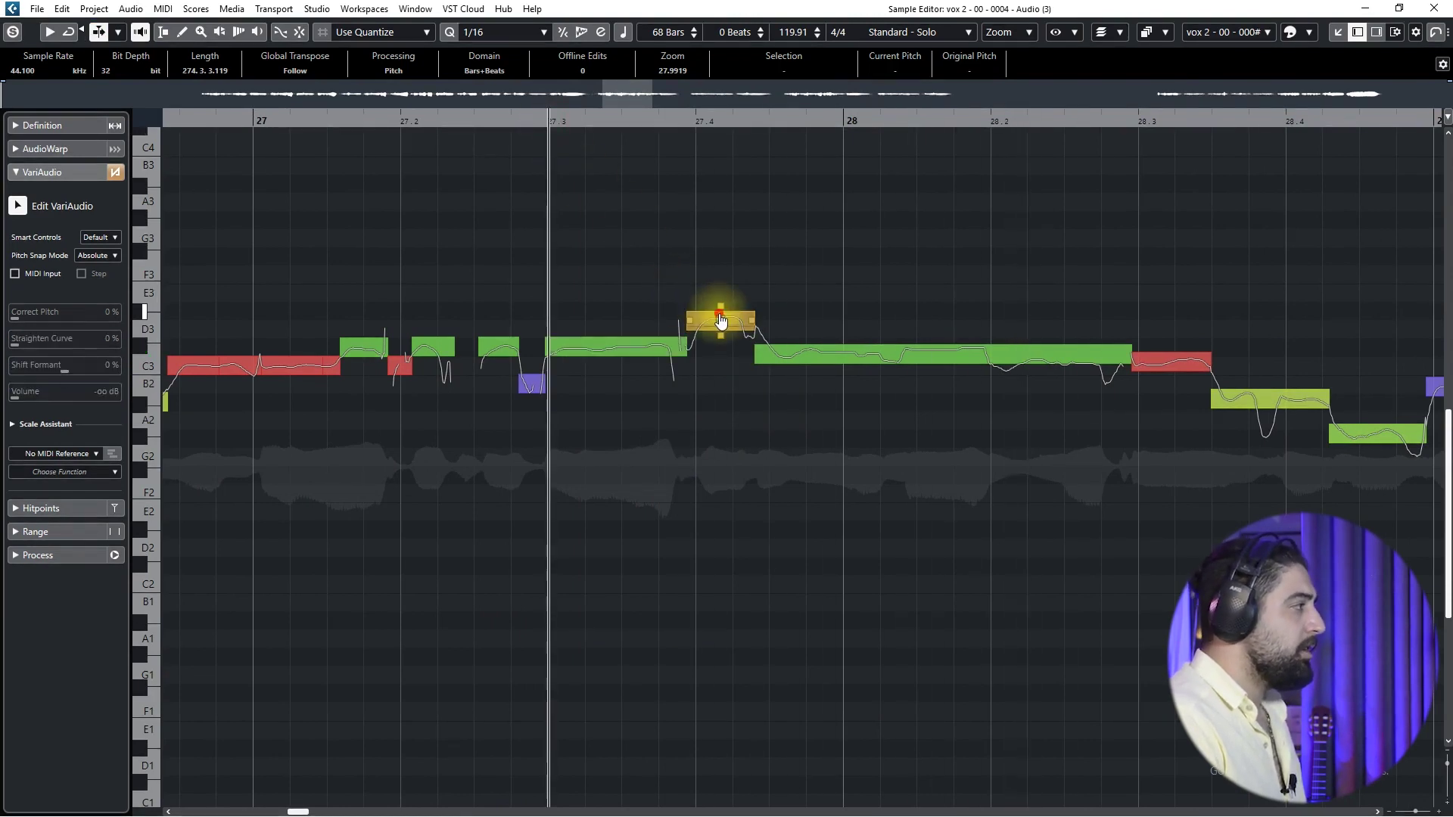
pyautogui.moveTo(721, 321); pyautogui.dragTo(722, 317)
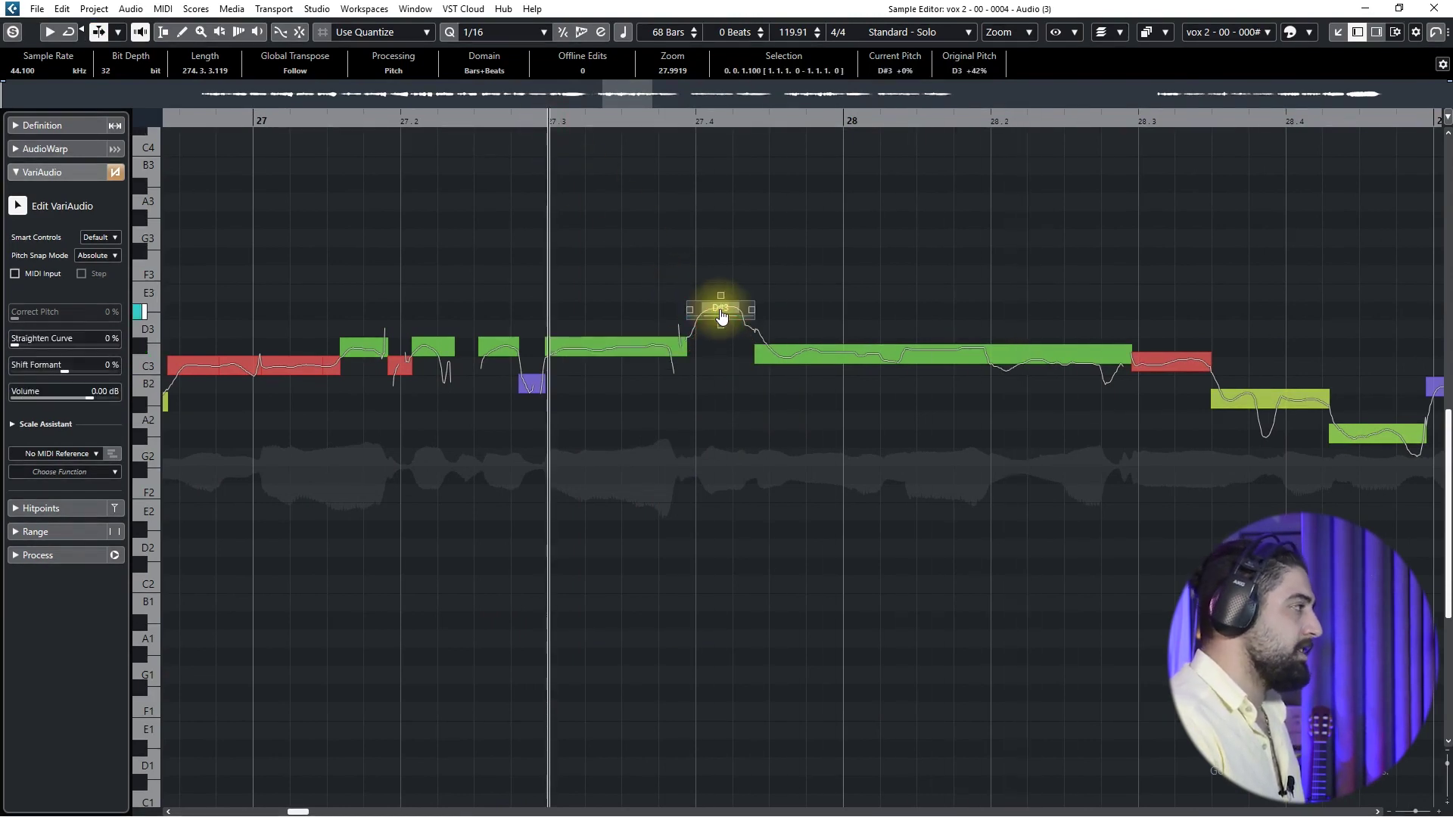
pyautogui.scroll(3, 712, 343)
pyautogui.hotkey('ctrl', 'z')
pyautogui.moveTo(760, 326); pyautogui.dragTo(747, 305)
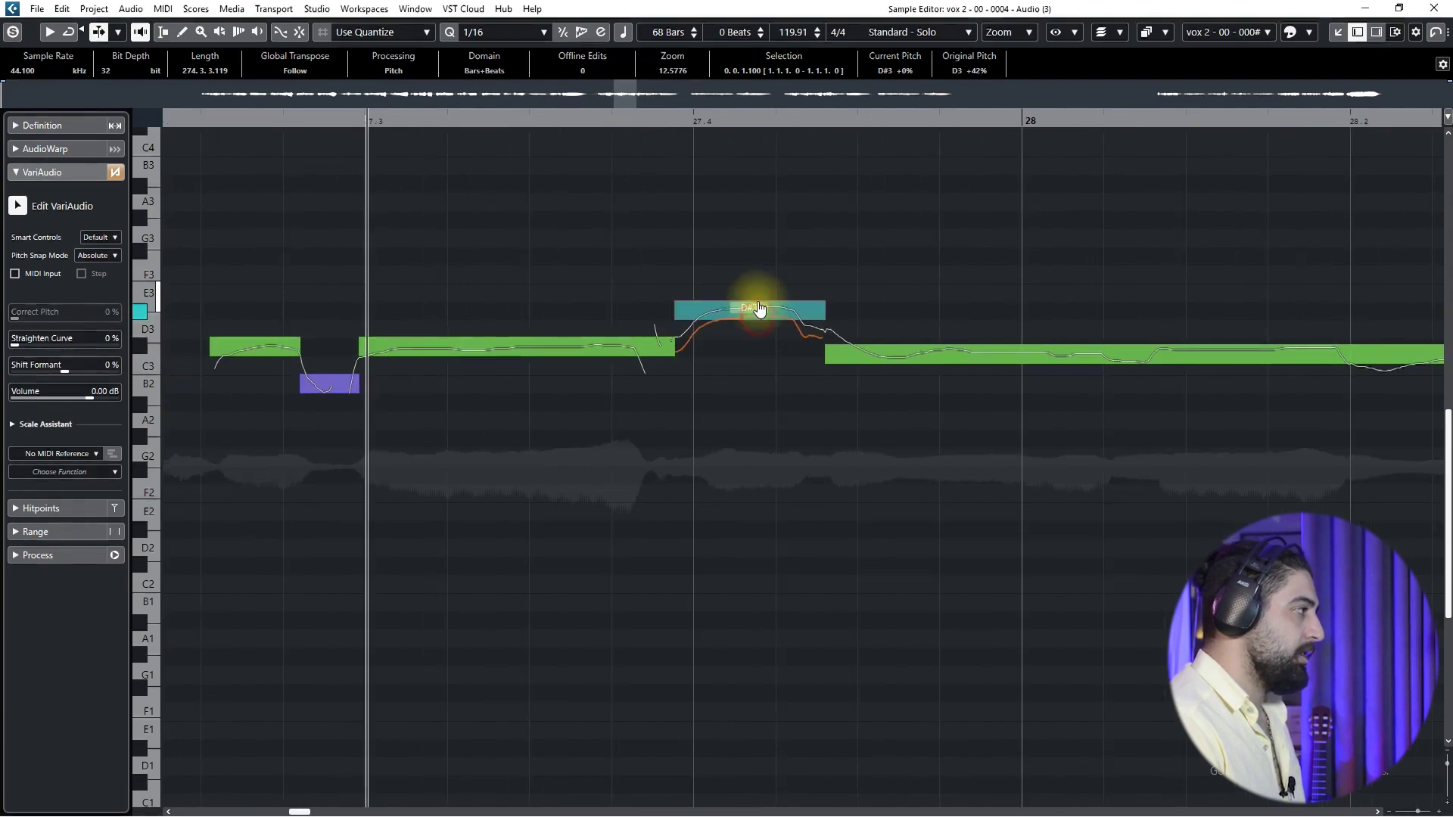
# Tune the long segment across bar 28 to C#3, play through it and place the playhead just before bar 28.
pyautogui.moveTo(867, 354); pyautogui.dragTo(868, 348)
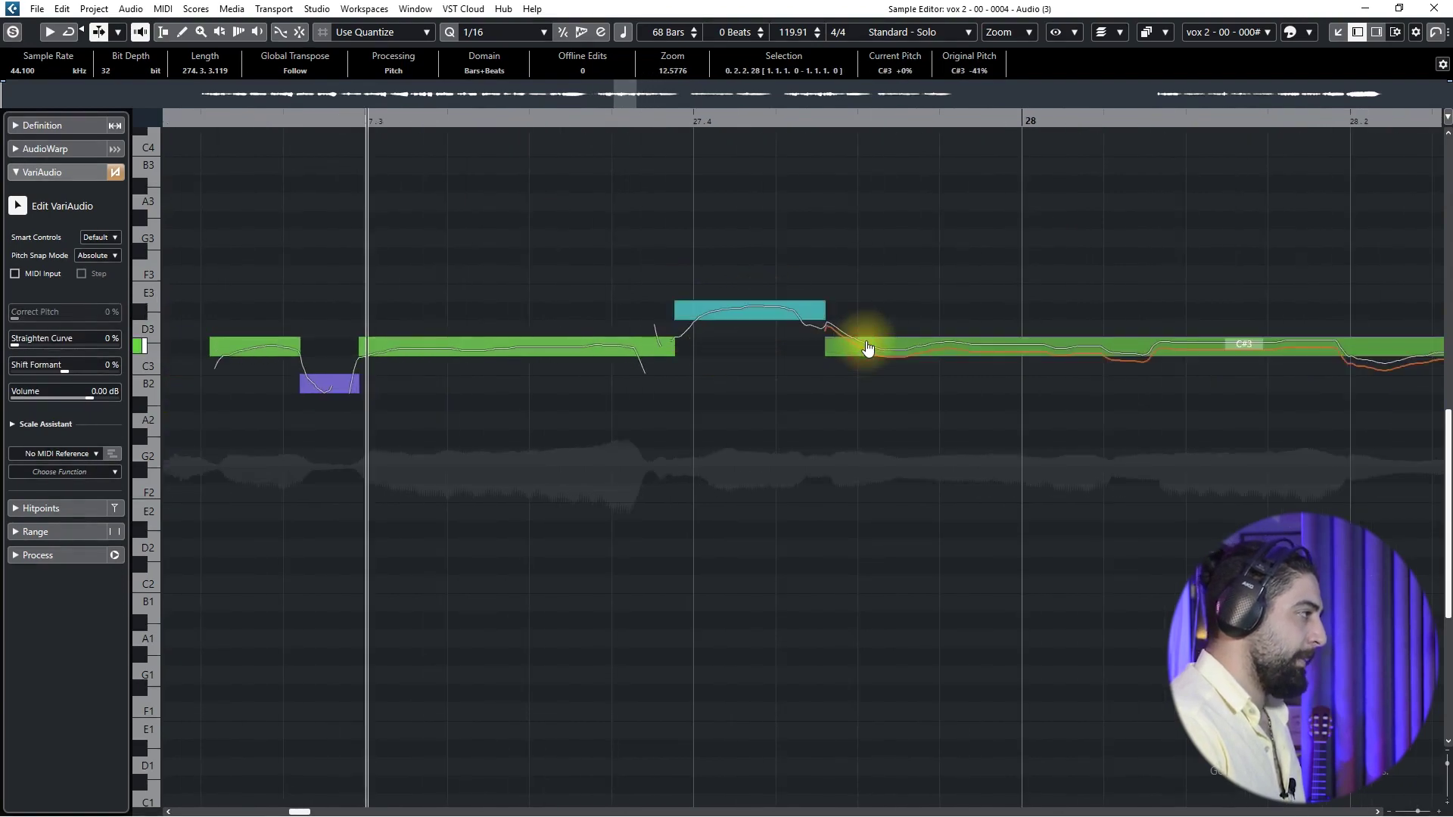
pyautogui.scroll(-4, 859, 422)
pyautogui.press('space')
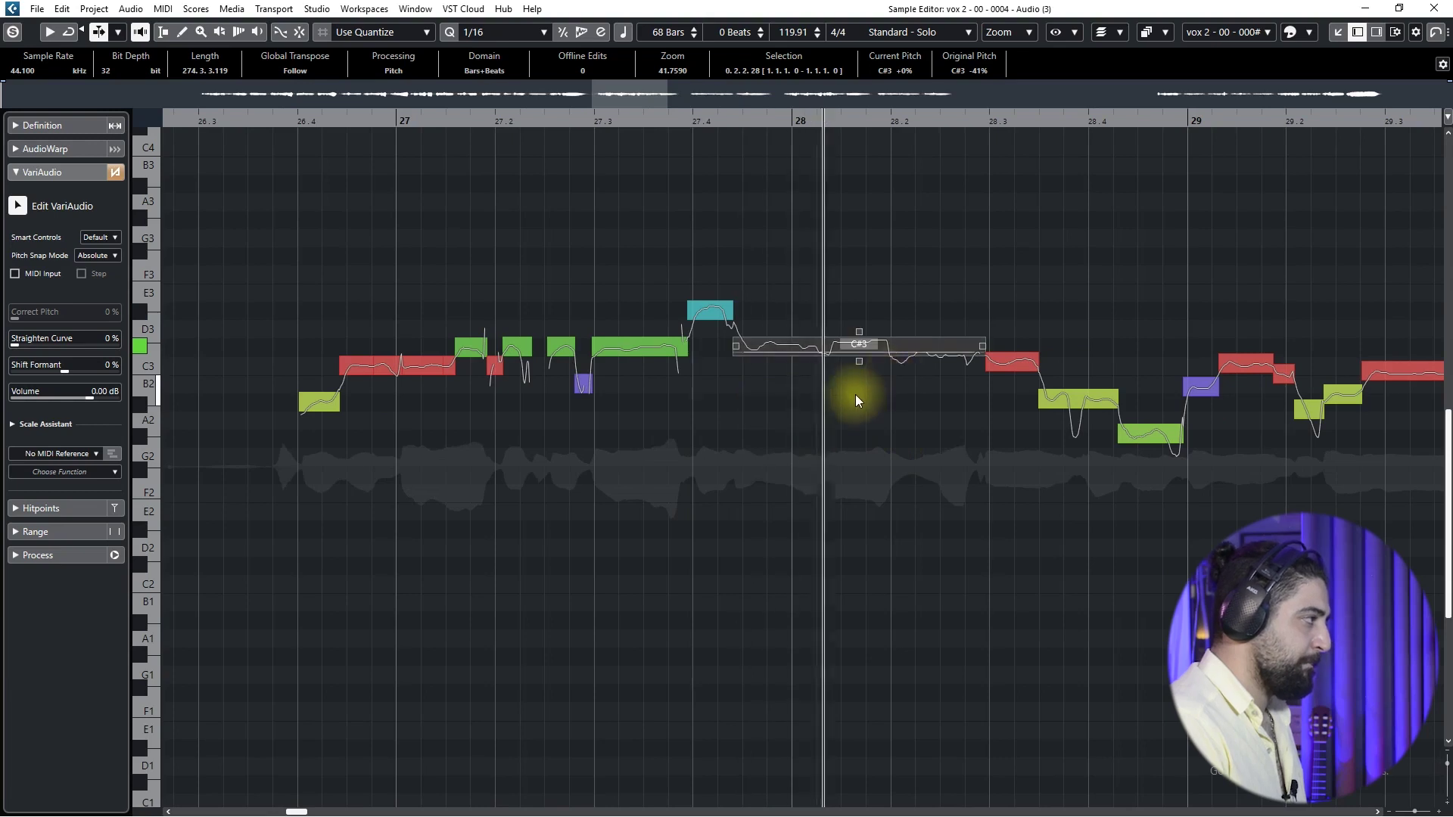
pyautogui.click(578, 121)
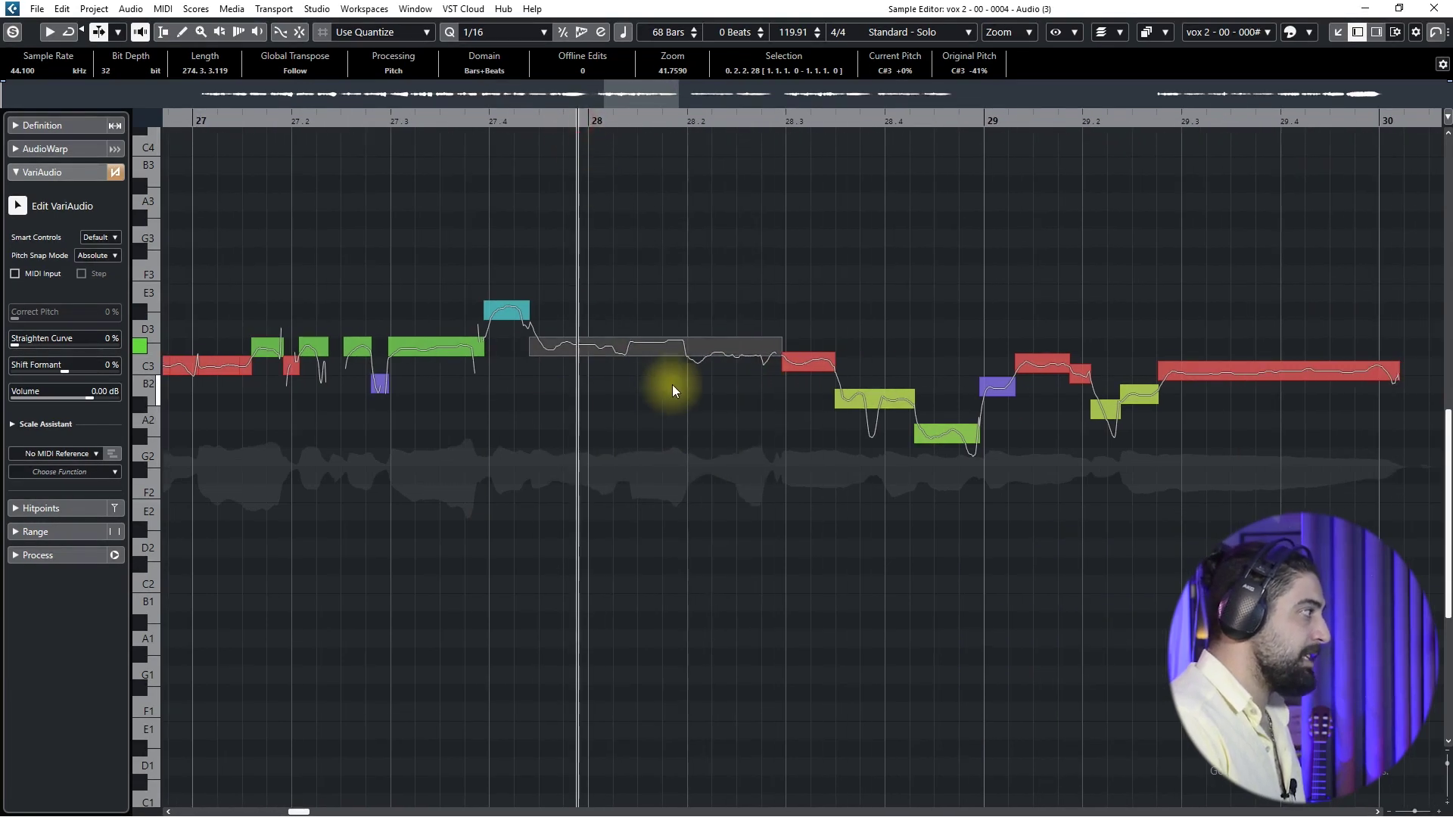
pyautogui.click(687, 355)
pyautogui.moveTo(702, 358); pyautogui.dragTo(643, 346)
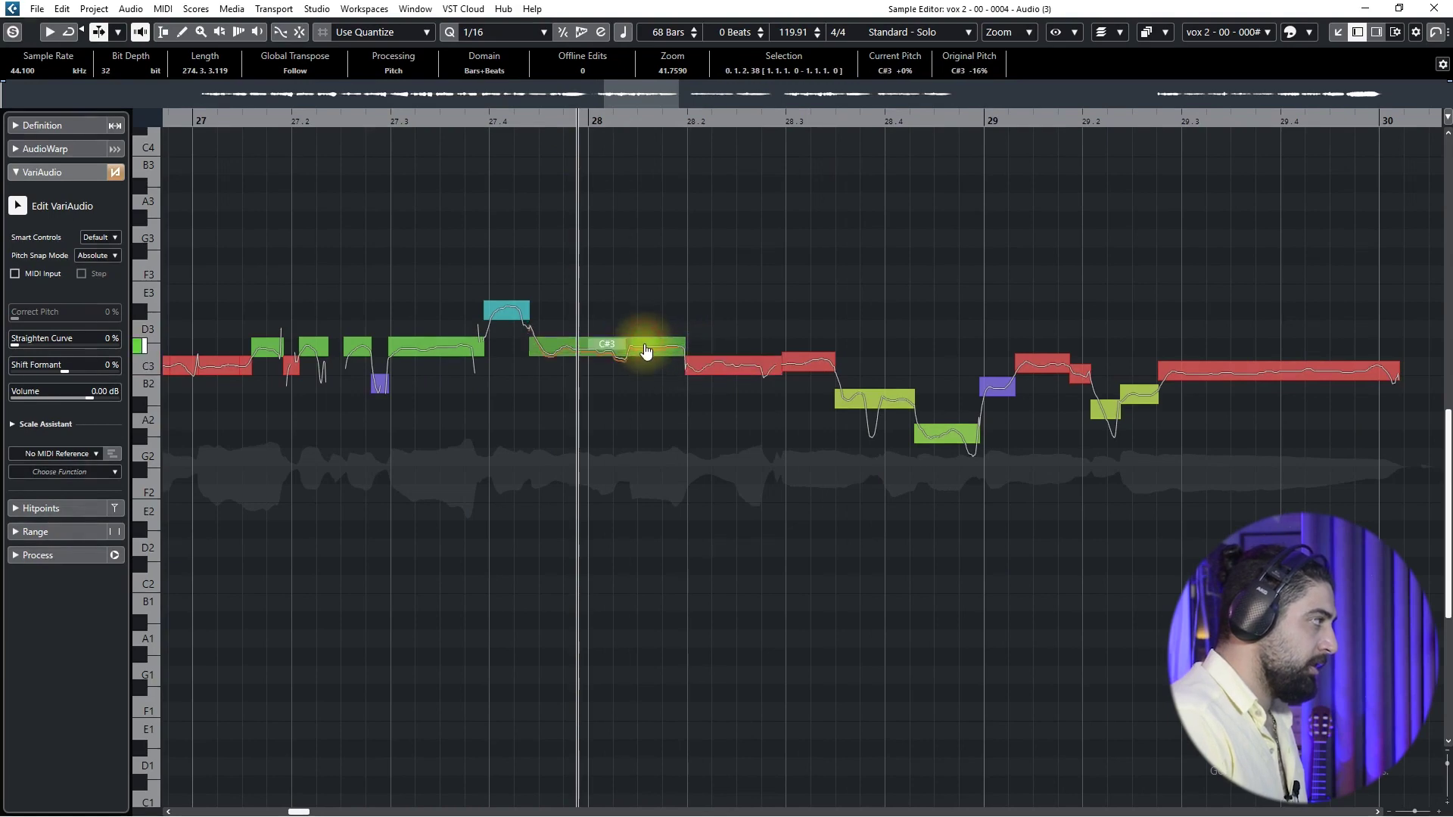
pyautogui.moveTo(738, 371); pyautogui.dragTo(728, 367)
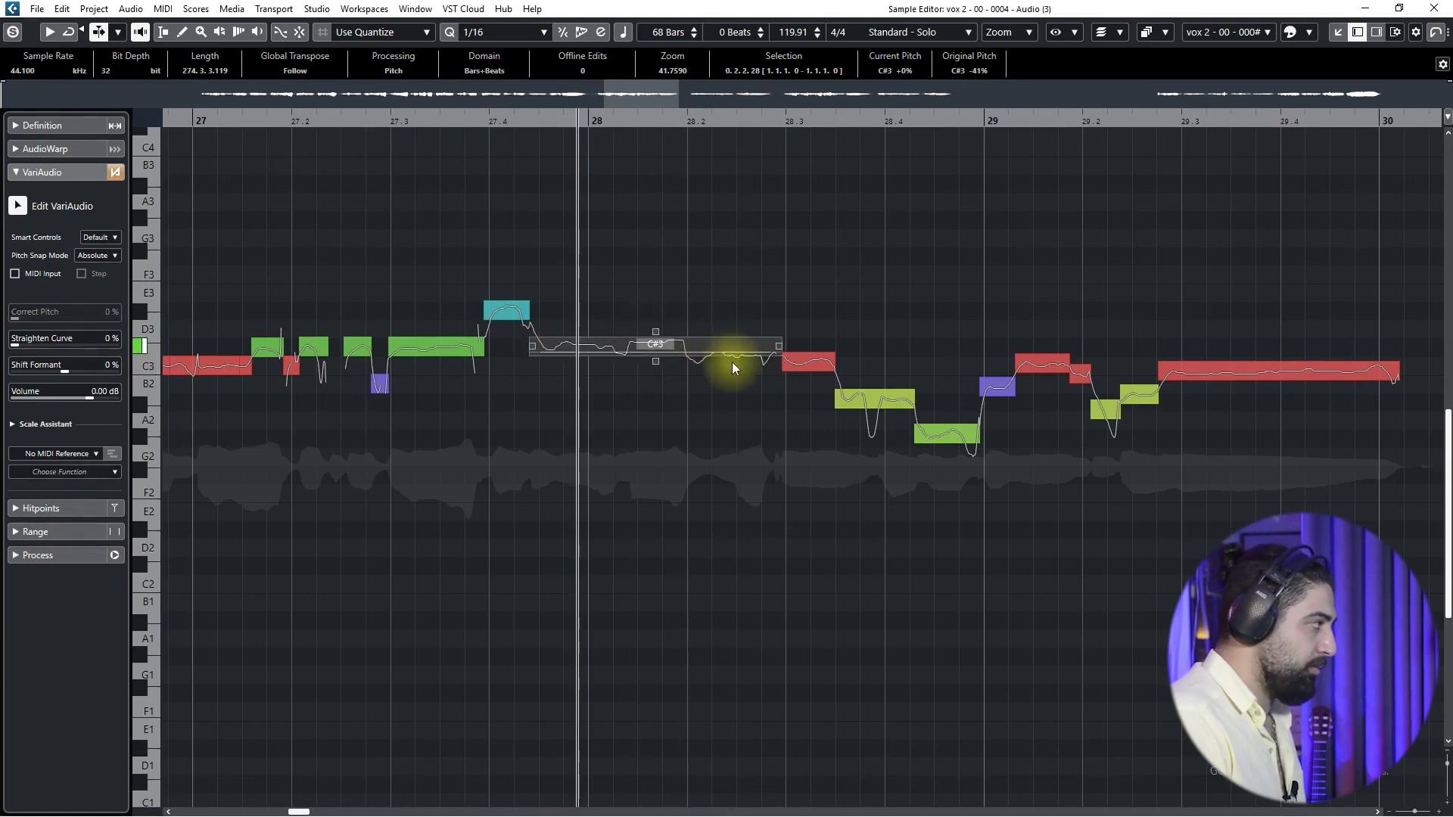
# Split the long bar 28 segment at 28.2, tune its parts to C#3 and C3, and play on through bar 31.
pyautogui.scroll(6, 694, 356)
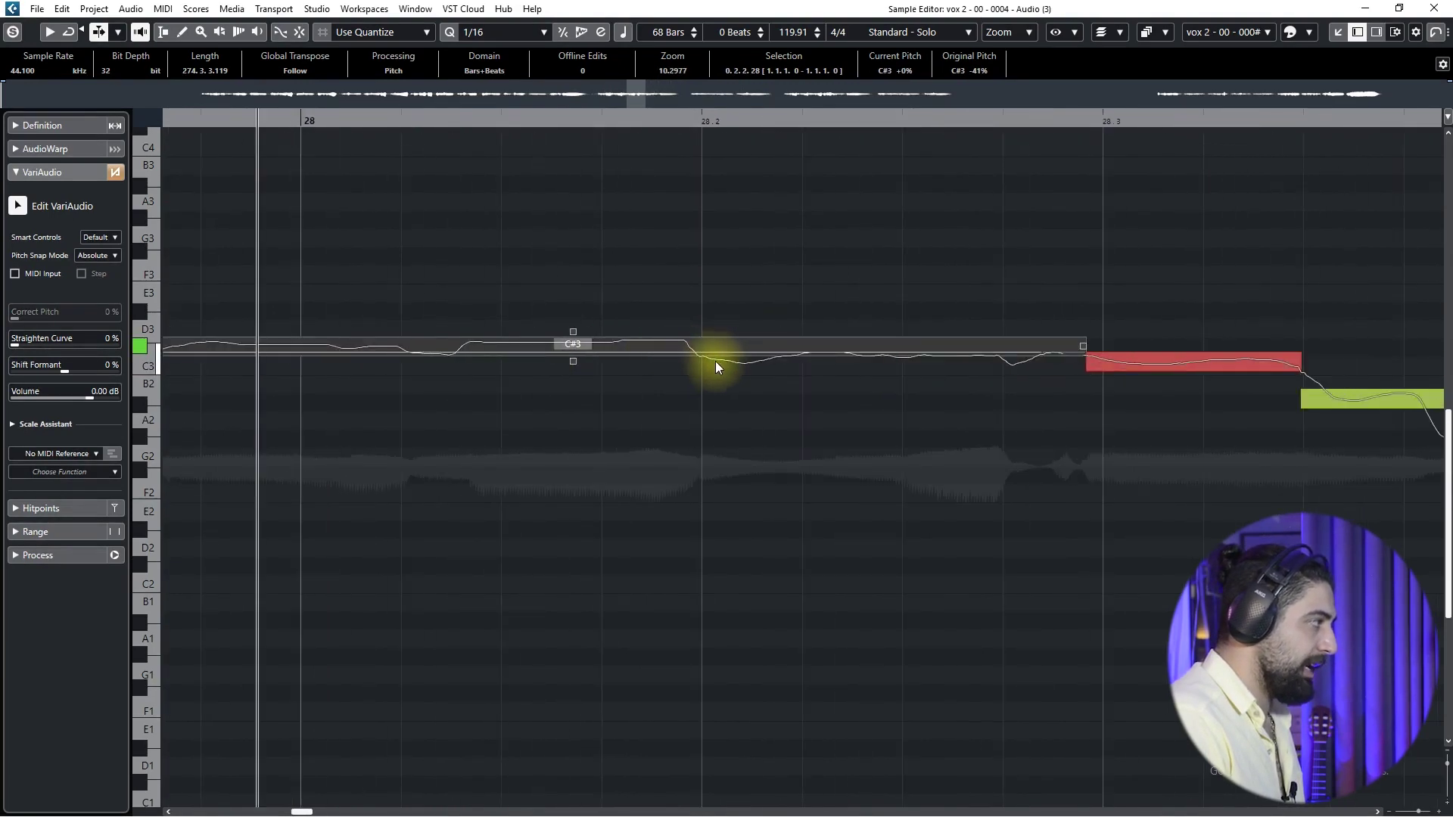
pyautogui.keyDown('alt'); pyautogui.click(697, 357); pyautogui.keyUp('alt')
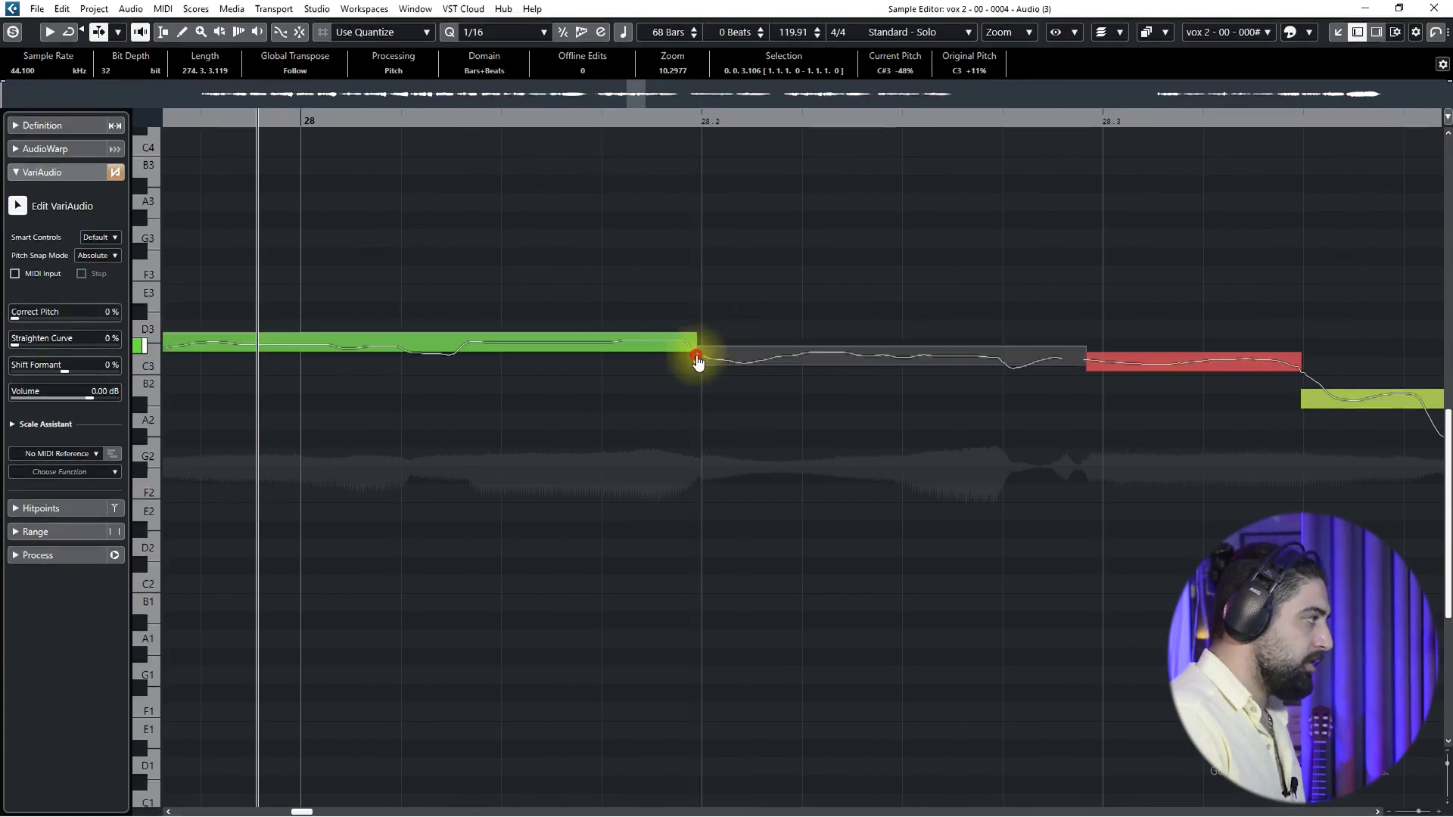
pyautogui.click(743, 362)
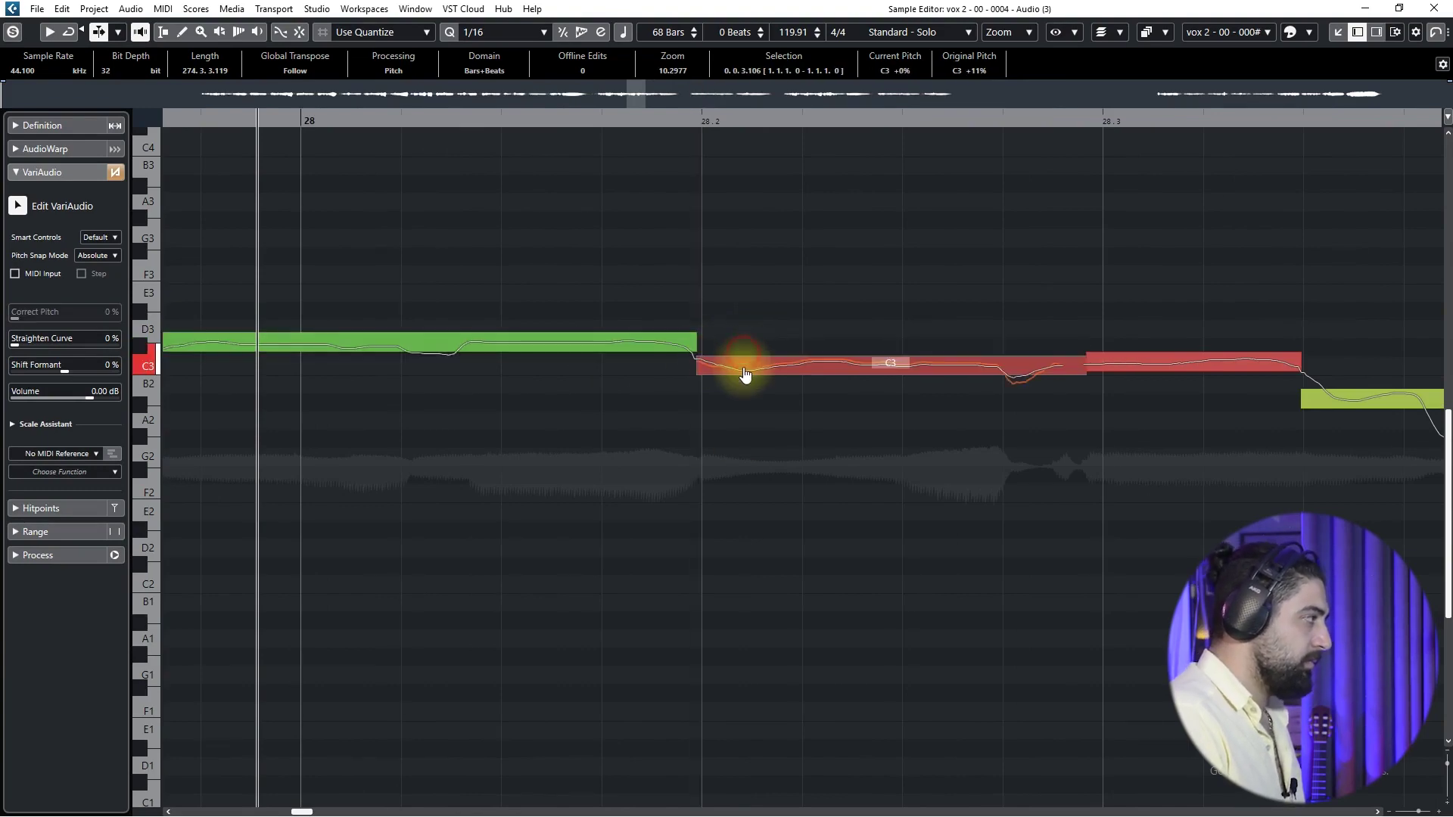
pyautogui.click(629, 344)
pyautogui.scroll(-3, 681, 439)
pyautogui.press('space')
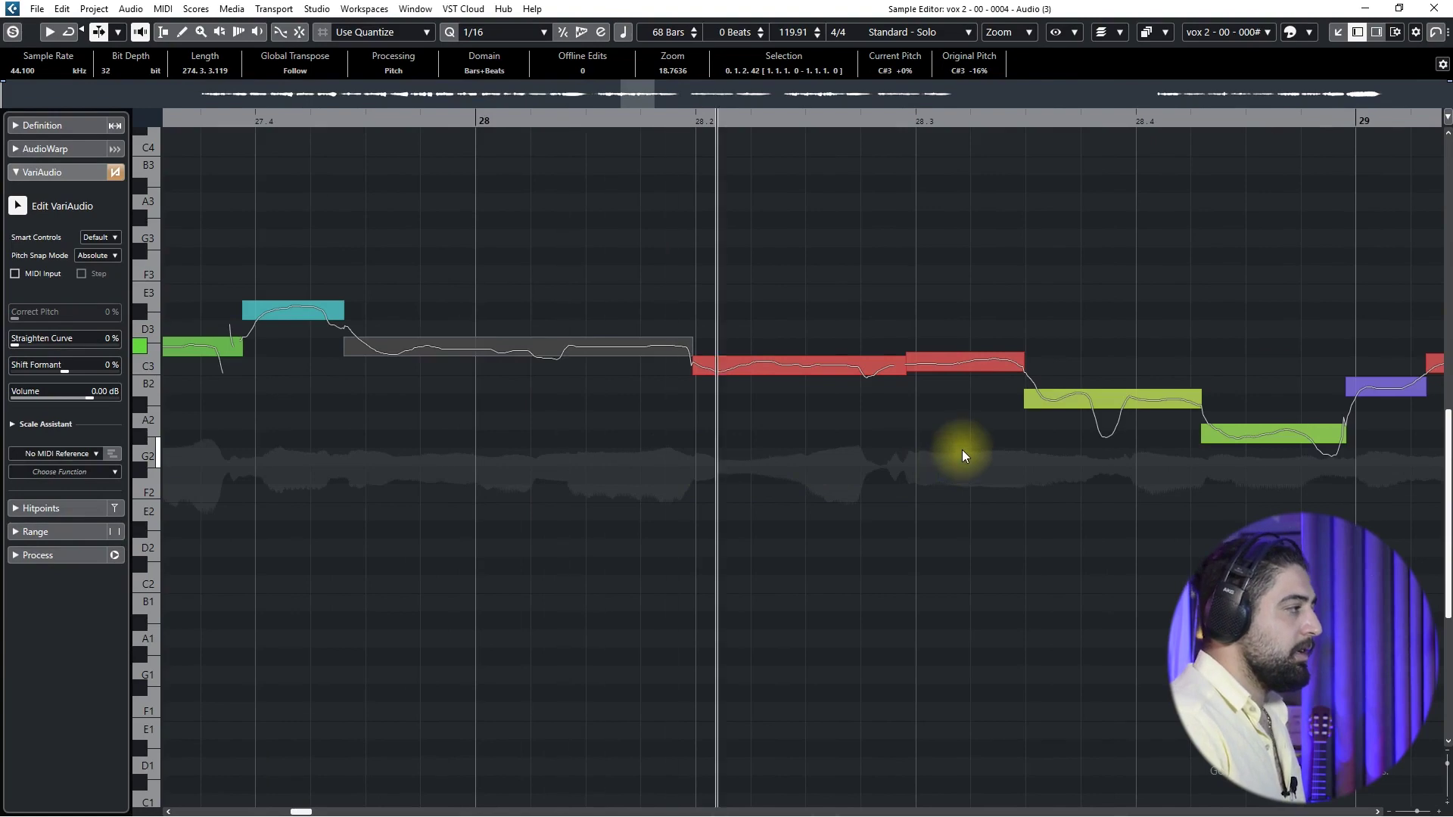
pyautogui.scroll(-3, 851, 412)
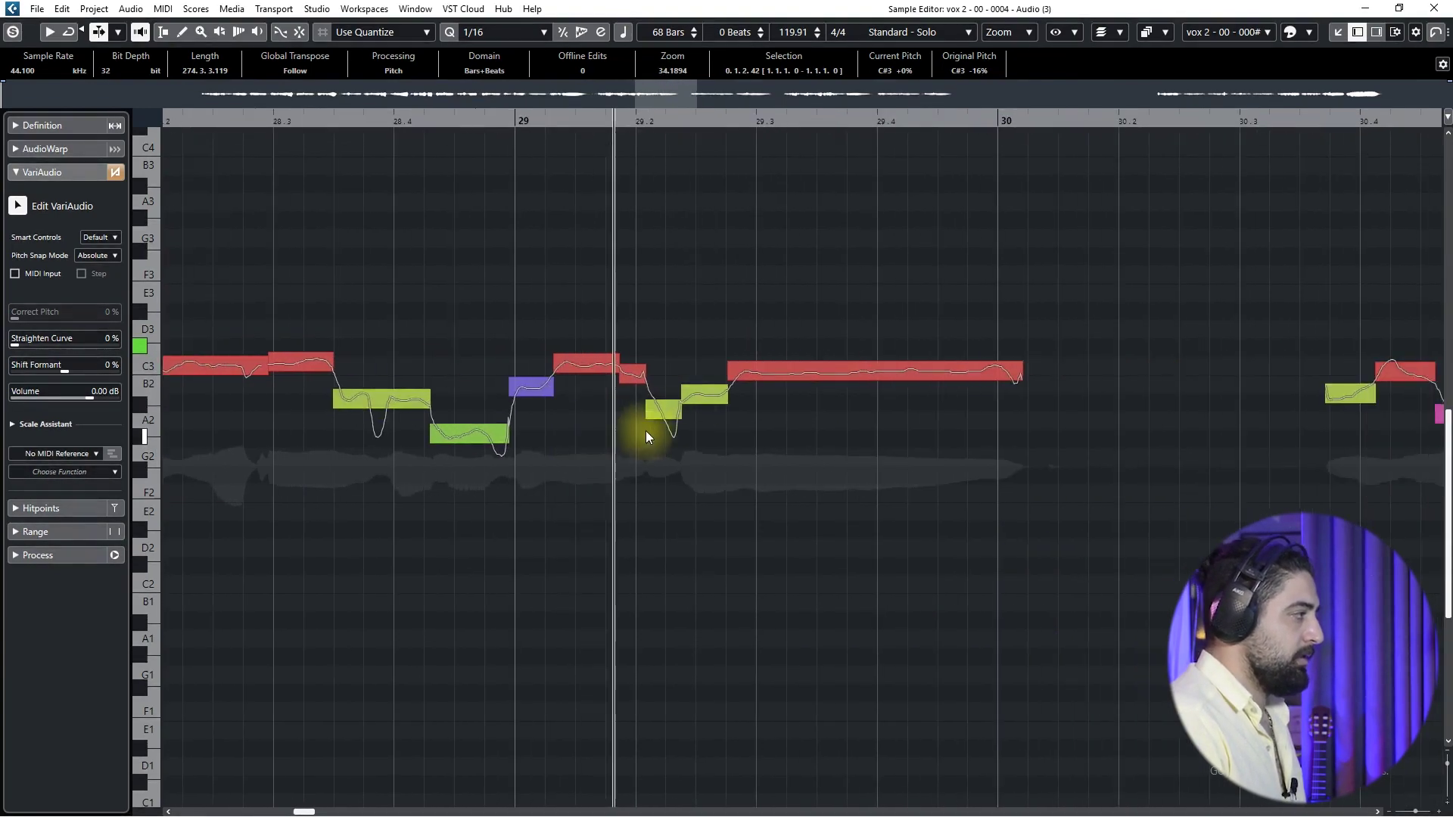
pyautogui.scroll(-2, 719, 409)
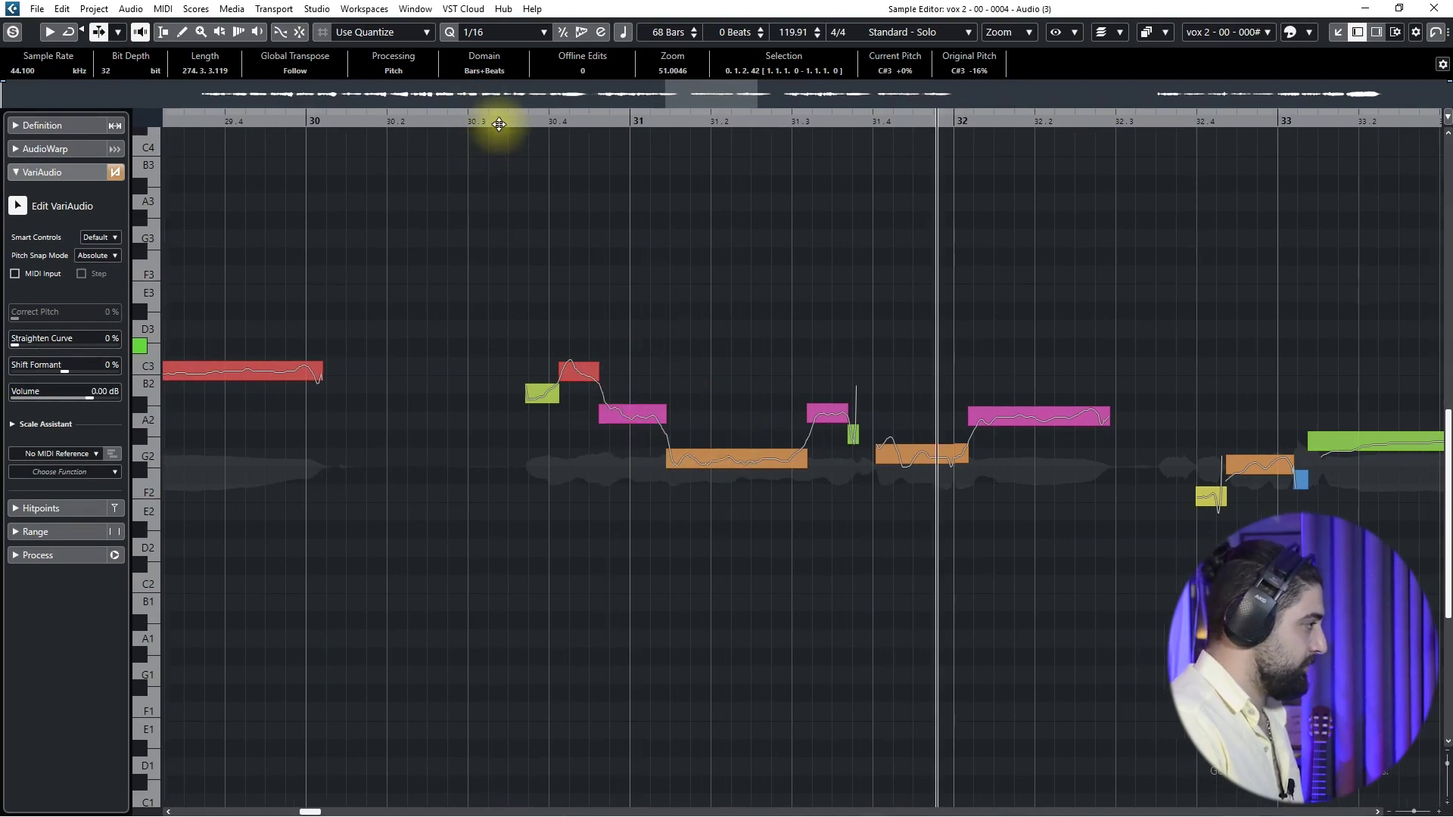
# Return the playhead to just before bar 31 and tune the three segments from 30.4 into bar 31 to C3, A#2 and G2.
pyautogui.moveTo(526, 123); pyautogui.dragTo(611, 151)
pyautogui.hscroll(2, 659, 454)
pyautogui.click(609, 458)
pyautogui.click(505, 421)
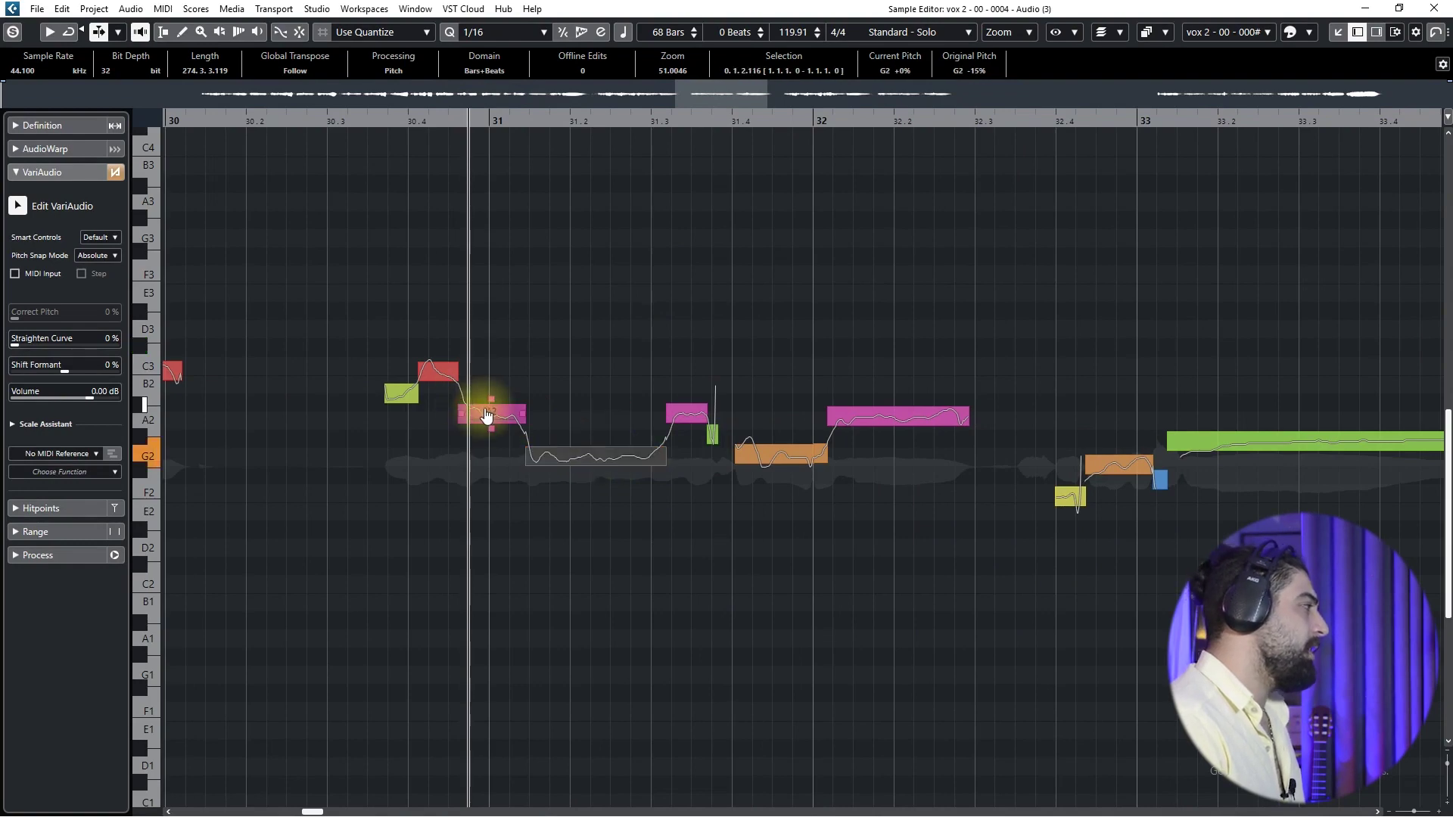
pyautogui.click(438, 371)
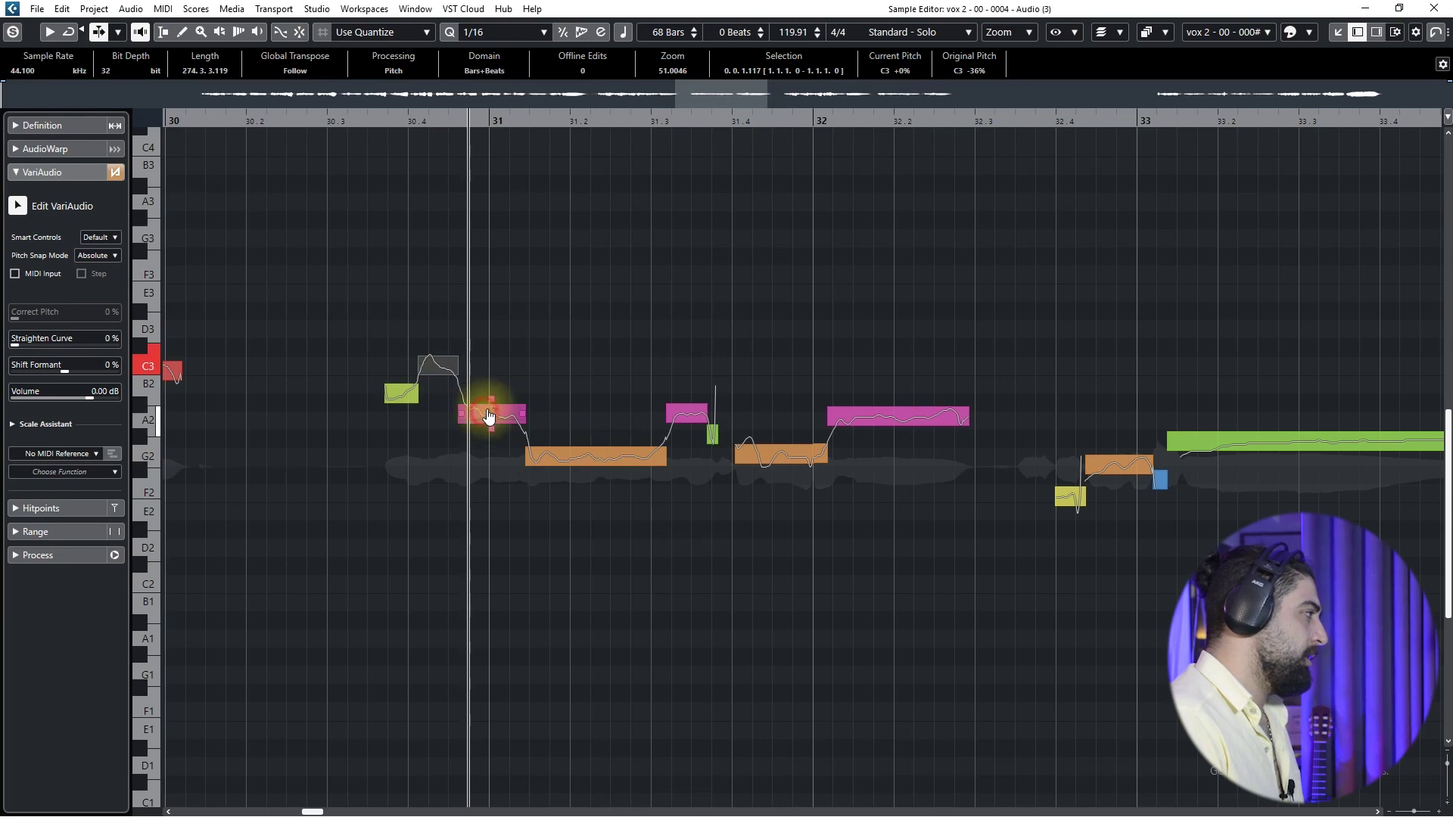
pyautogui.moveTo(487, 418); pyautogui.dragTo(488, 415)
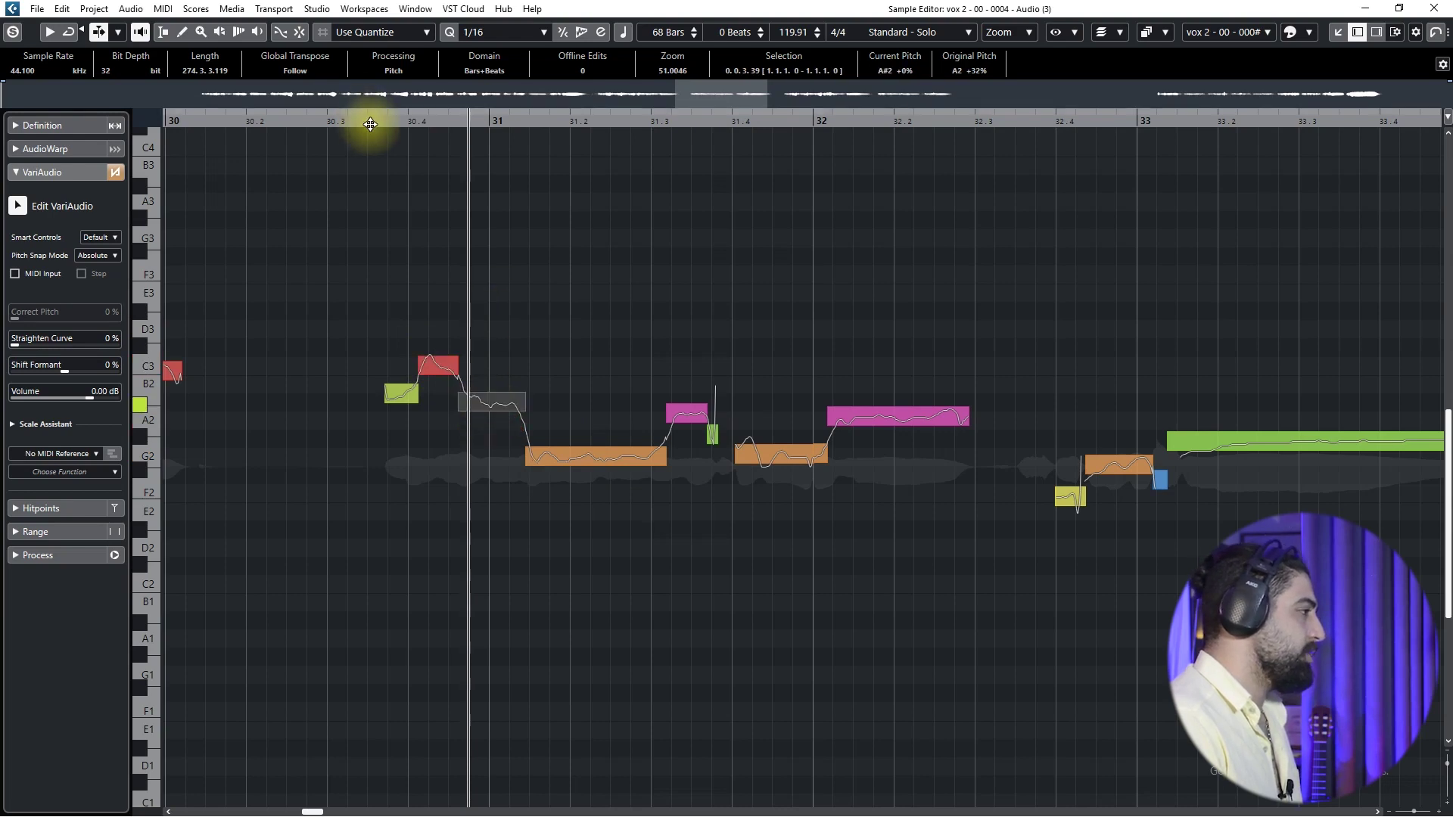
# Place the playhead ahead of 30.4, play the phrase and tune the segment just after 31.3 to A#2.
pyautogui.click(557, 434)
pyautogui.click(678, 422)
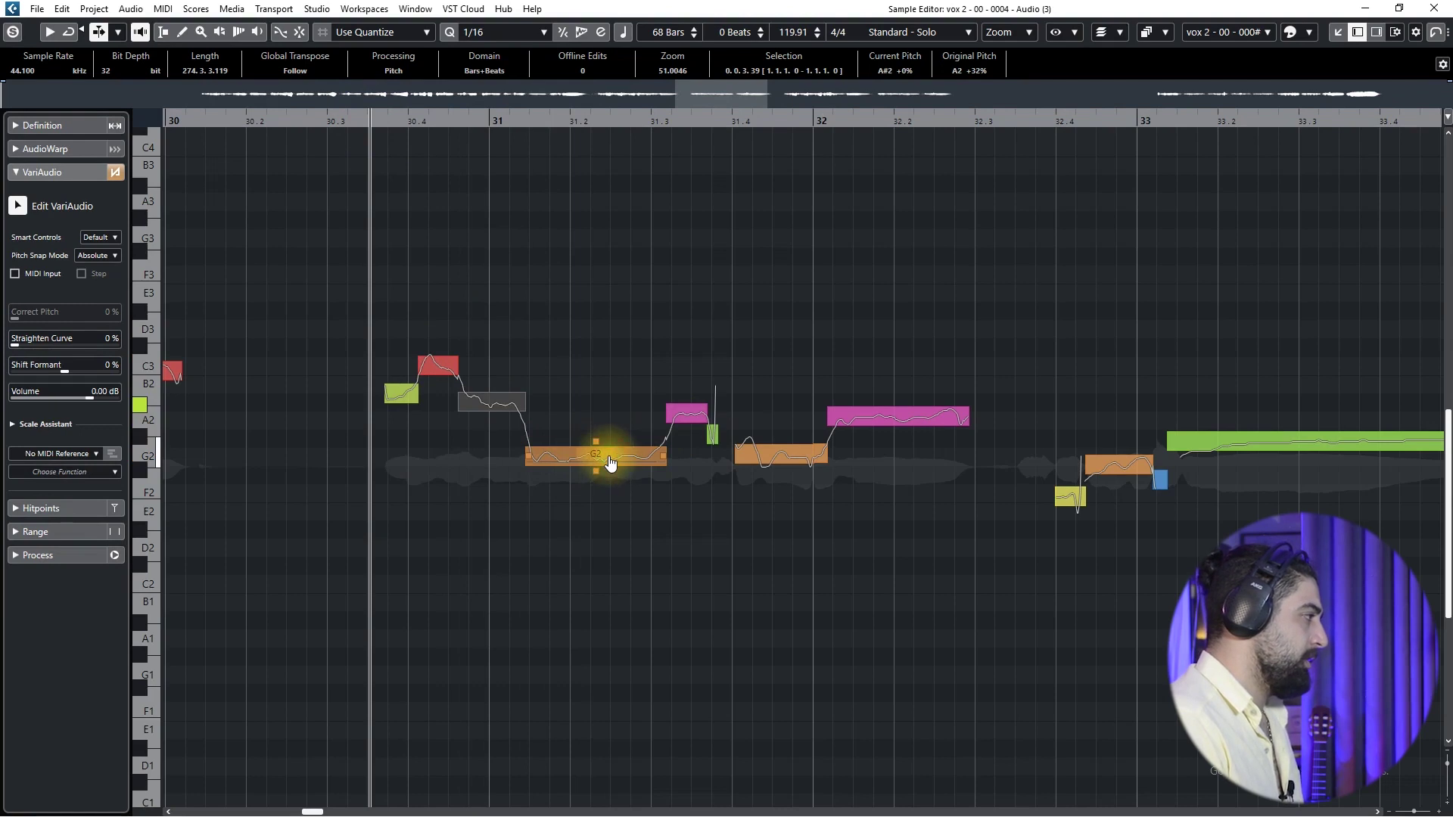
pyautogui.click(688, 421)
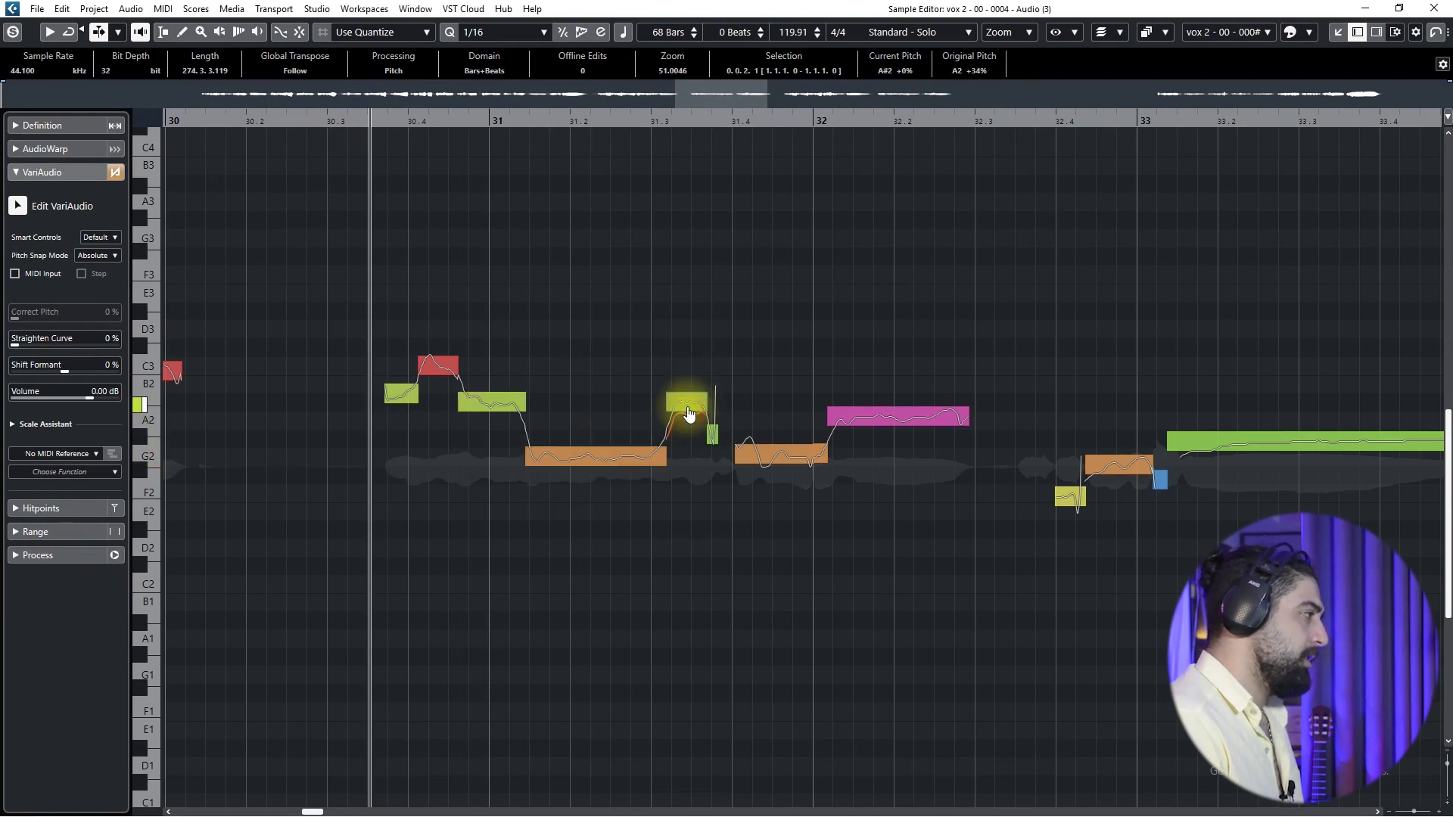
# Split the G2 segment at bar 32, tune its first part to G2 and the long segment in bar 32 to A#2.
pyautogui.click(712, 434)
pyautogui.scroll(3, 712, 442)
pyautogui.click(682, 422)
pyautogui.click(775, 445)
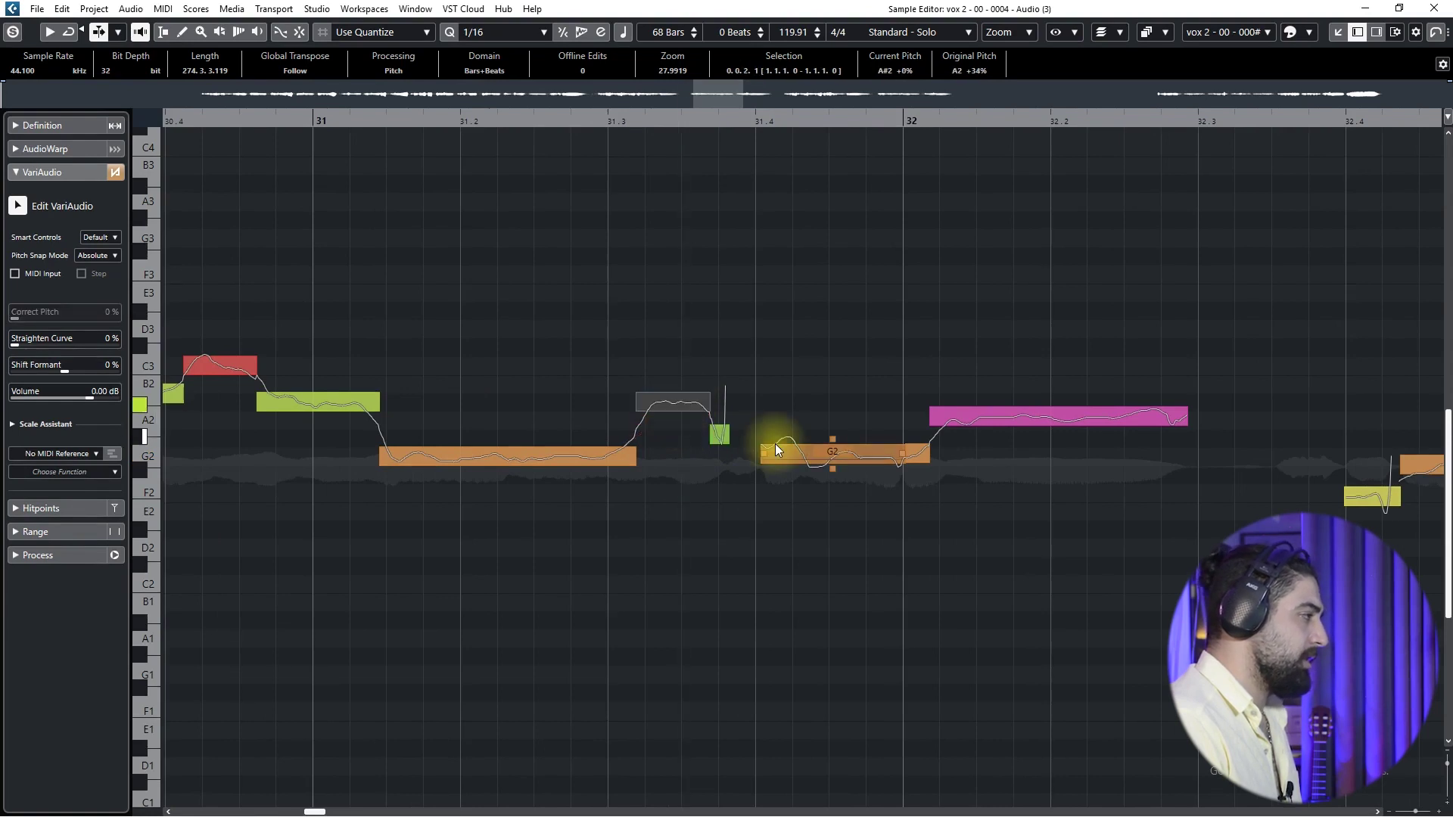
pyautogui.click(1014, 418)
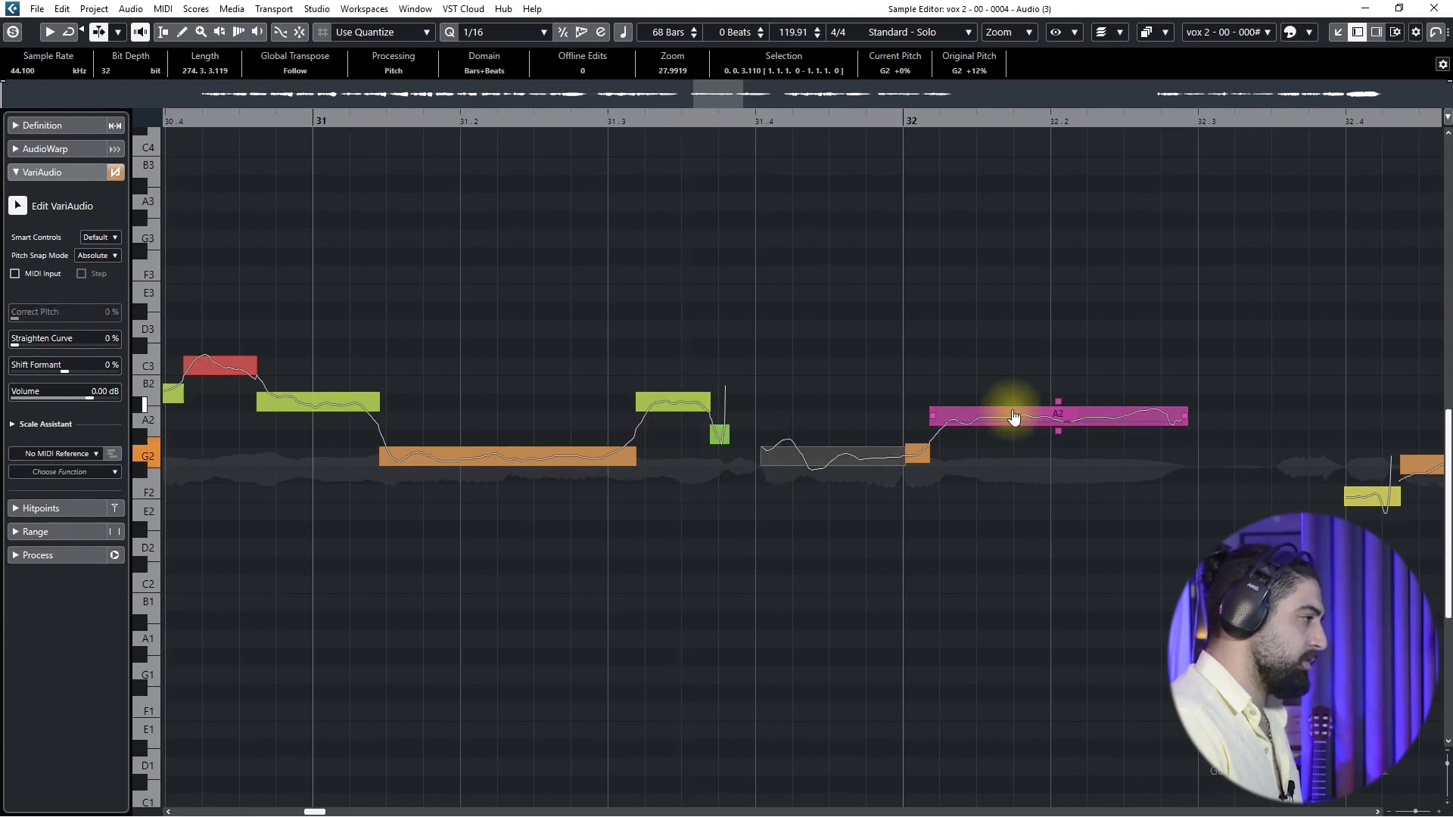
pyautogui.moveTo(1006, 421); pyautogui.dragTo(1009, 407)
pyautogui.click(892, 463)
# Replay the phrase from before bar 31 and split the long G2 segment between 31.2 and 31.3.
pyautogui.scroll(-4, 888, 463)
pyautogui.moveTo(872, 462); pyautogui.dragTo(729, 453)
pyautogui.click(403, 121)
pyautogui.scroll(2, 452, 401)
pyautogui.click(598, 456)
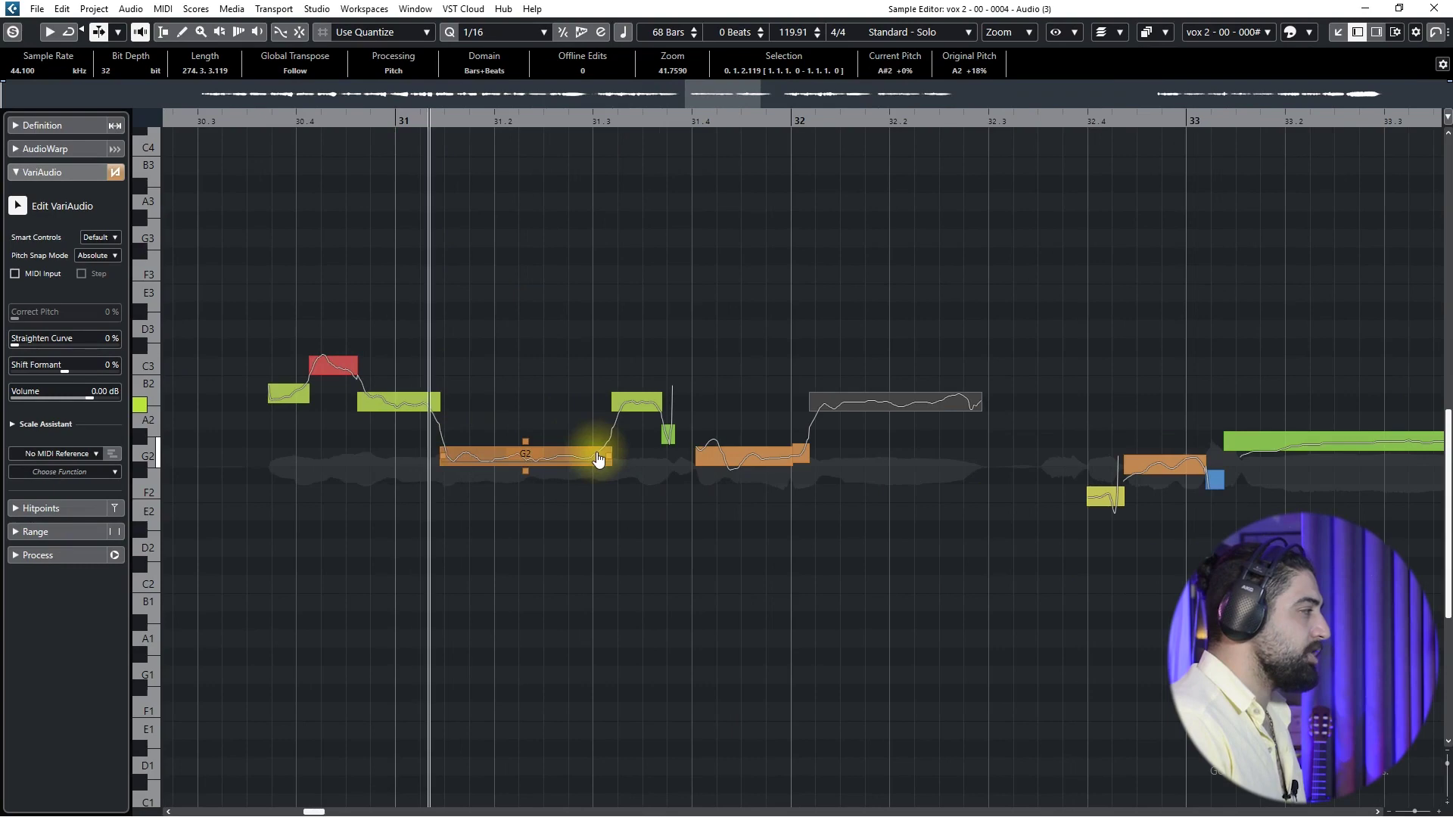
pyautogui.click(539, 457)
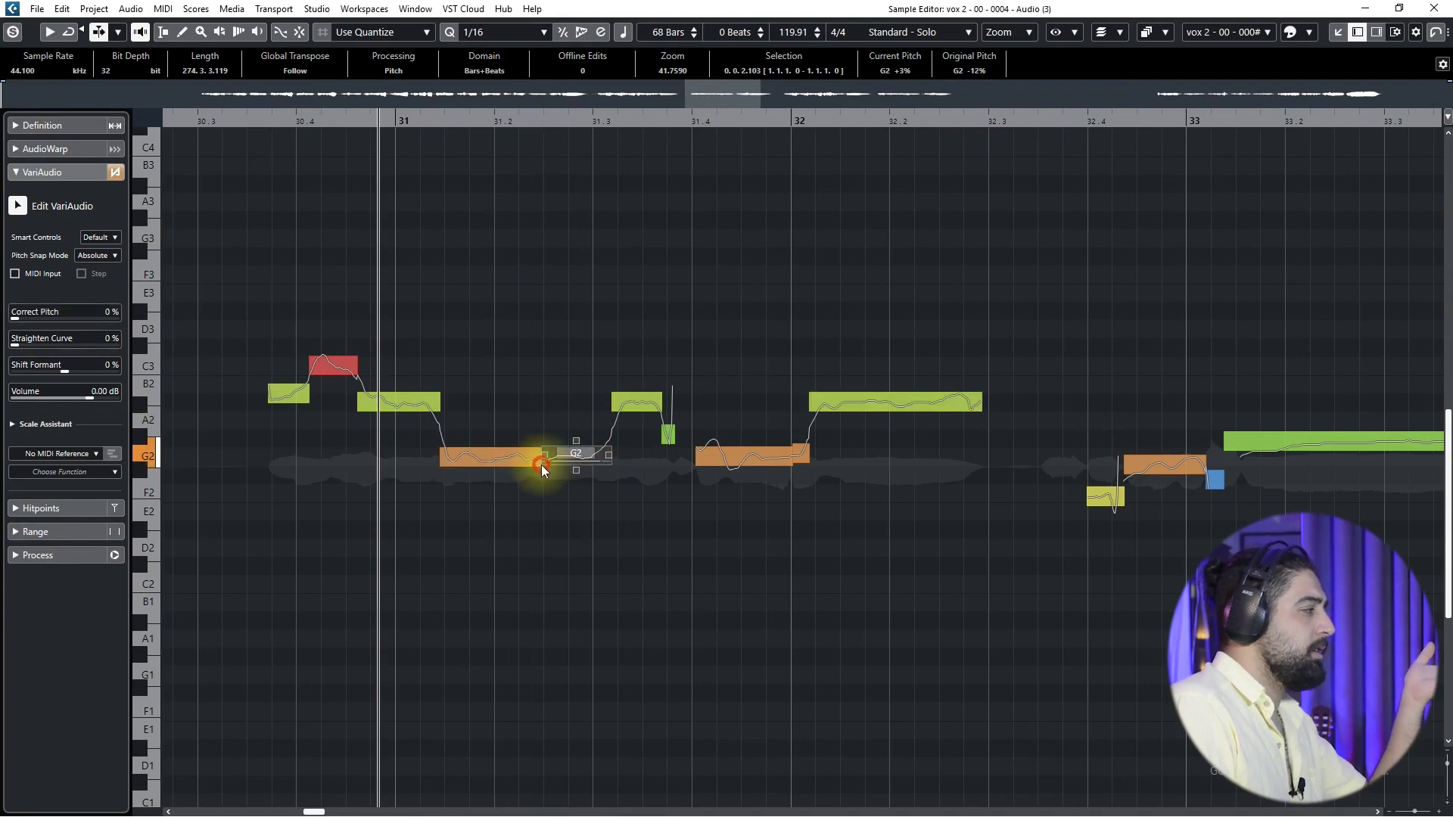
# Tune the segment between 31.2 and 31.3 to G#2 and play the phrase through to bar 33.
pyautogui.moveTo(557, 459); pyautogui.dragTo(559, 452)
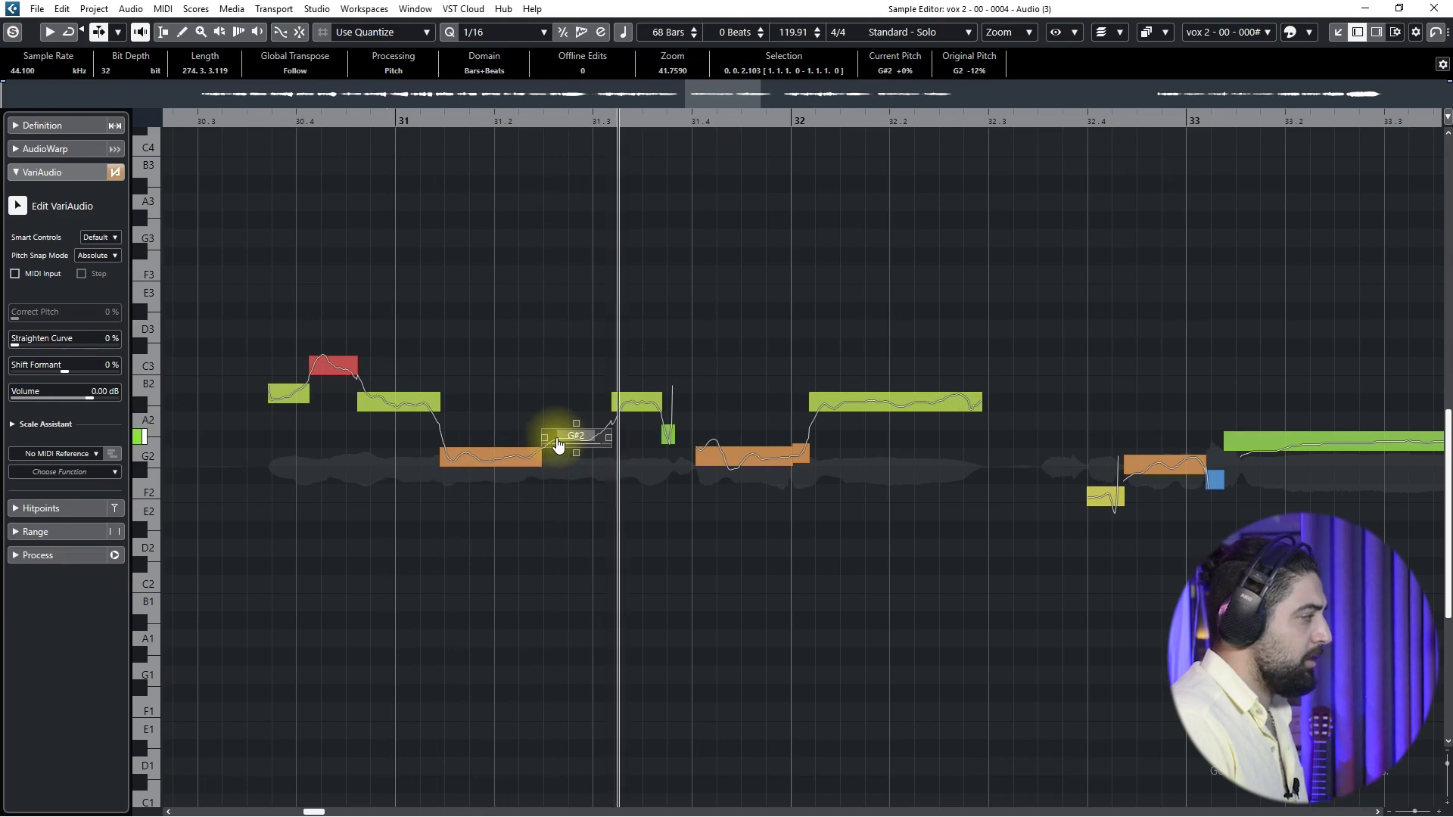
pyautogui.scroll(1, 569, 448)
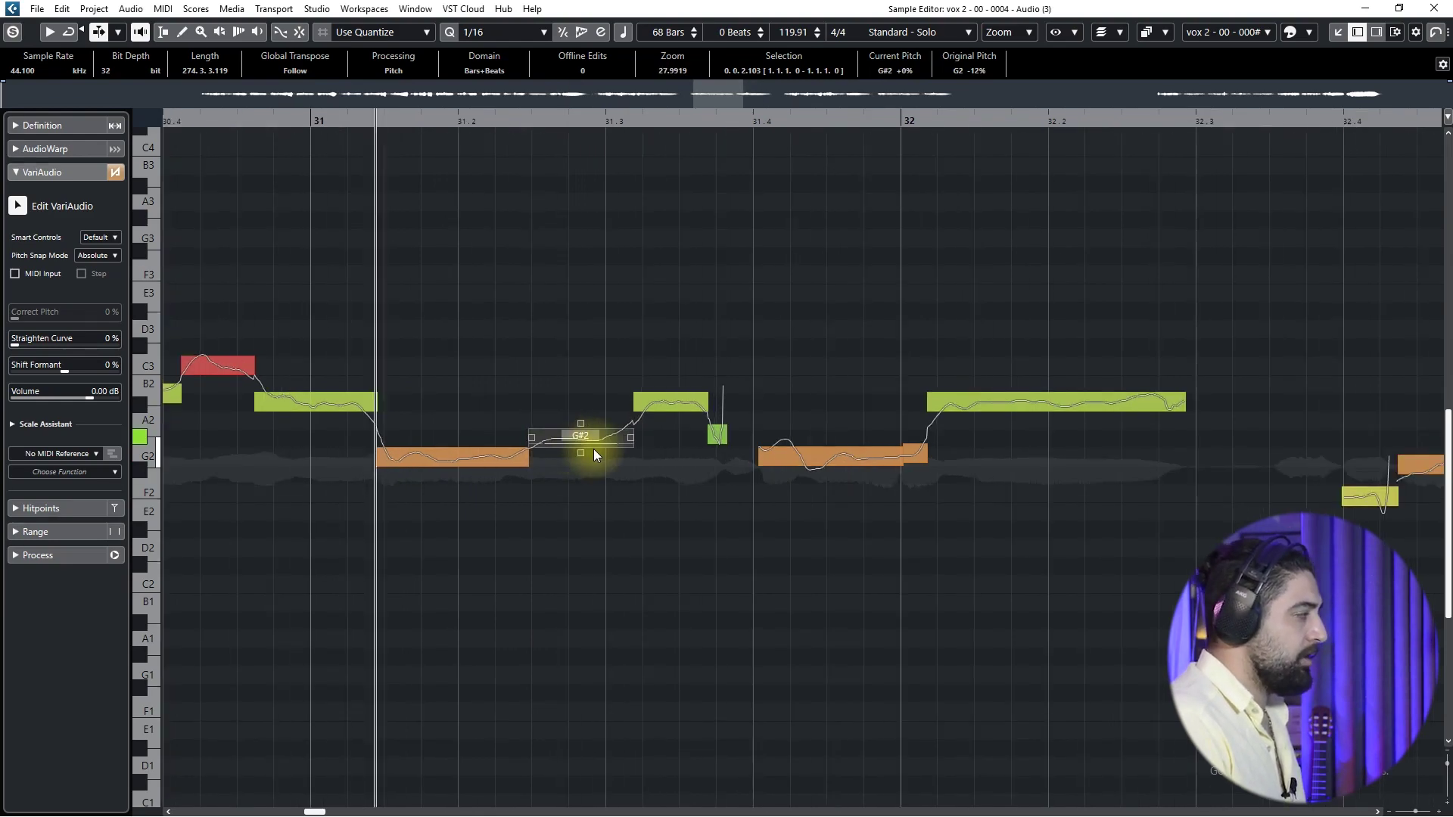
pyautogui.hscroll(1, 624, 485)
pyautogui.scroll(-1, 806, 484)
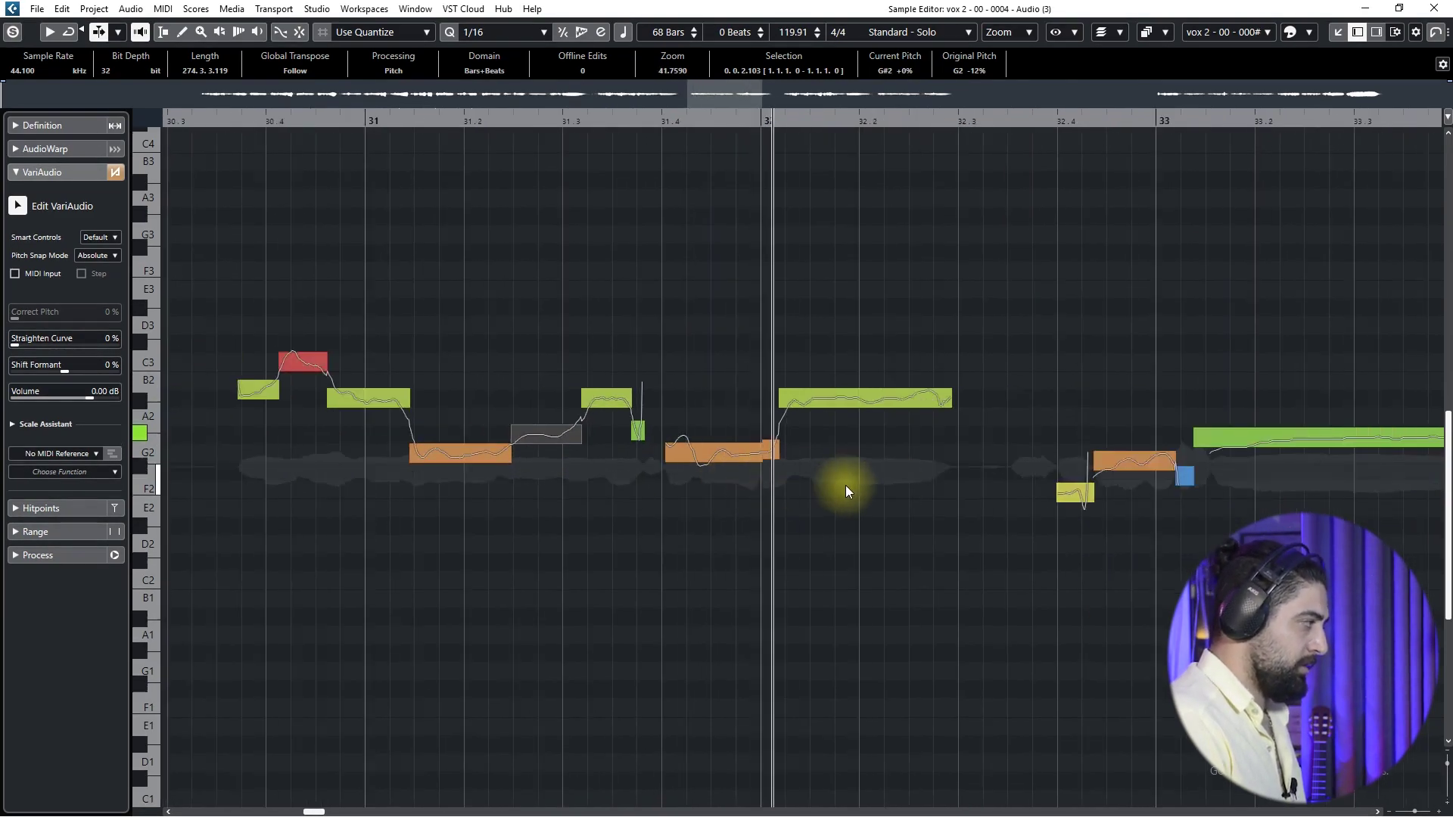
pyautogui.hscroll(2, 888, 561)
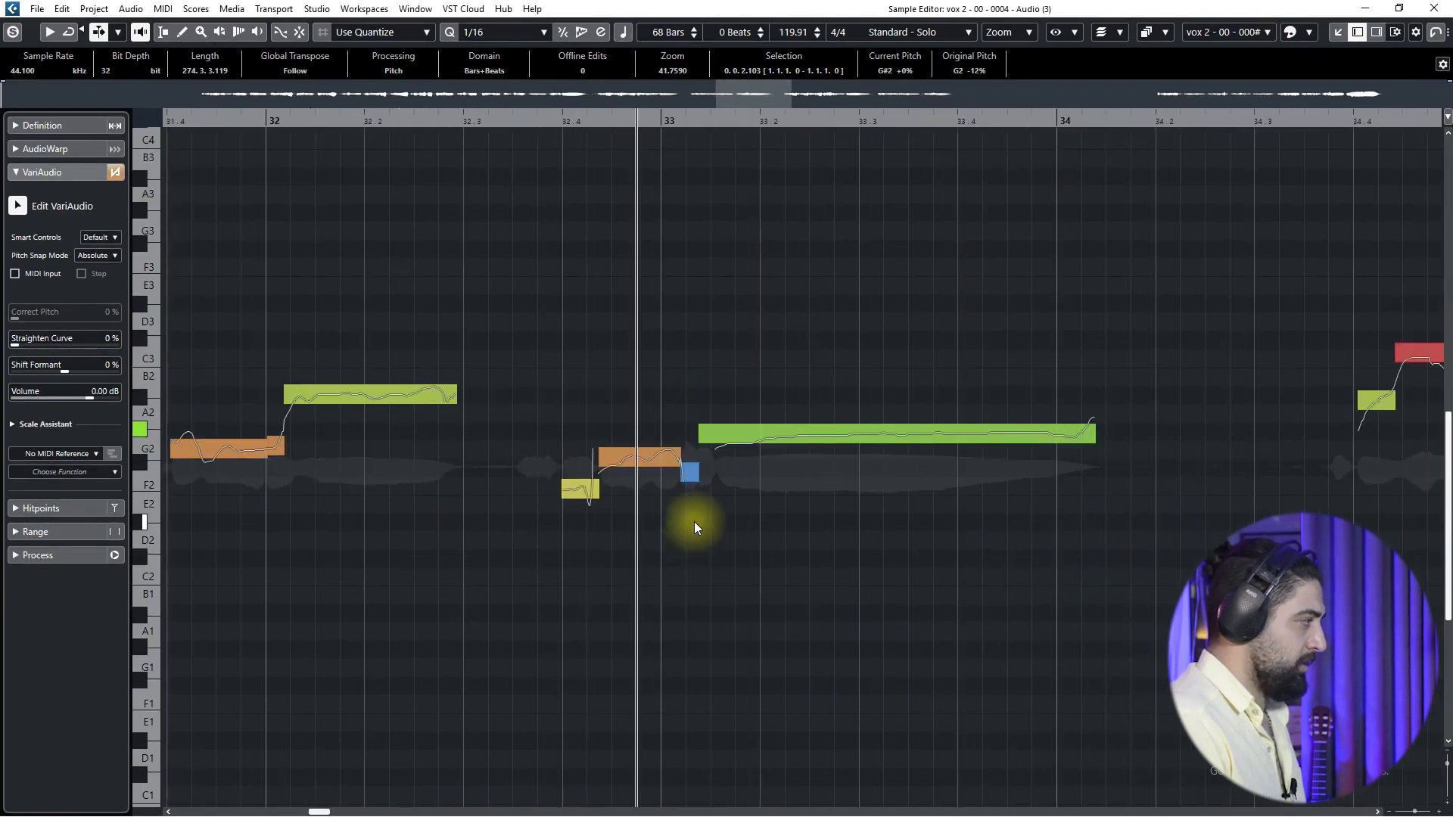
# Tune the long segment in bar 33 to G#2 and split off its start as a G2 segment.
pyautogui.click(400, 125)
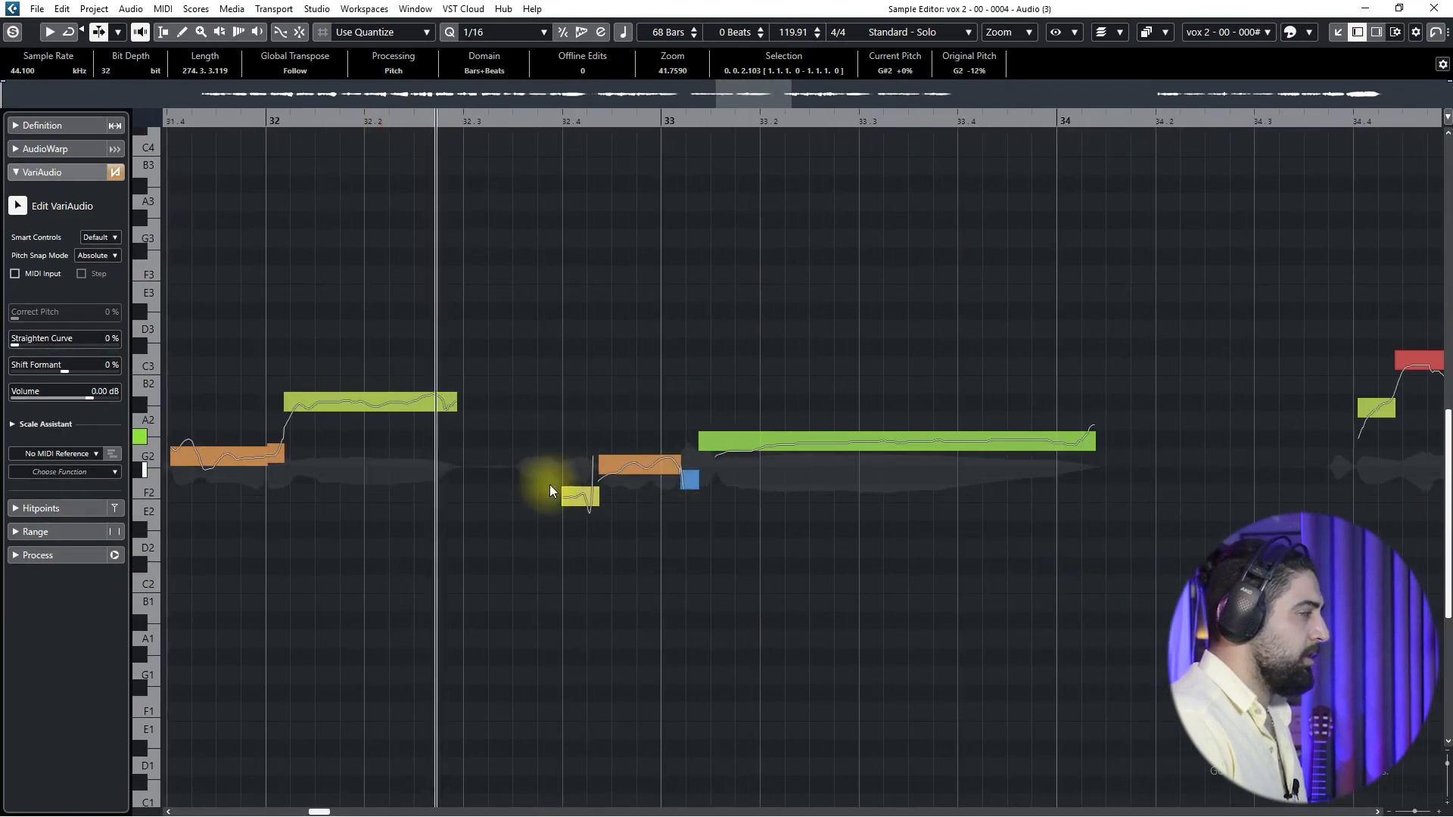
pyautogui.press('space')
pyautogui.click(724, 443)
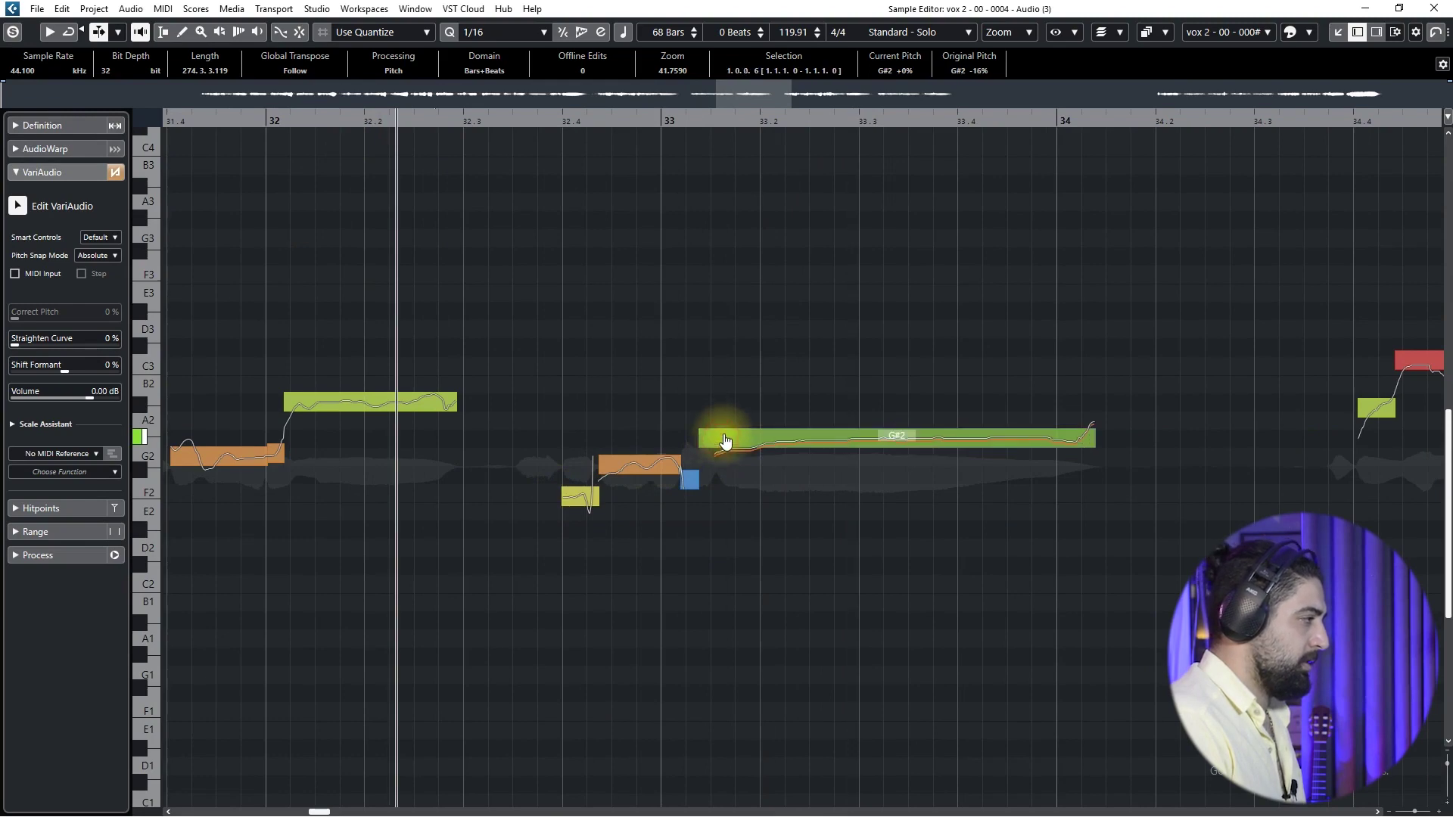
pyautogui.click(765, 449)
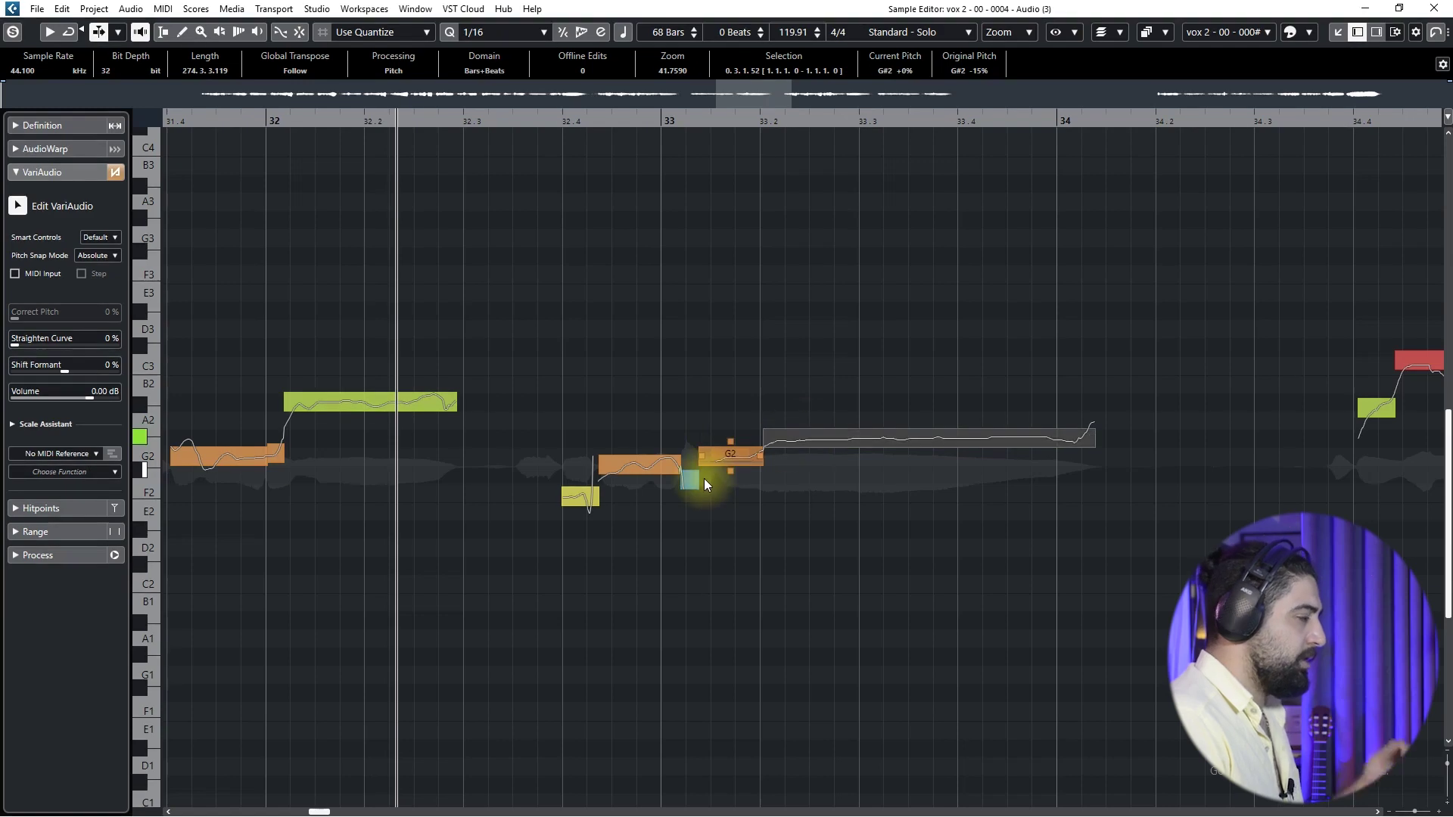
# Tune the segment just before bar 33 to G2 and replay the phrase from 32.2.
pyautogui.click(657, 464)
pyautogui.moveTo(657, 462); pyautogui.dragTo(658, 457)
pyautogui.press('space')
pyautogui.press('space')
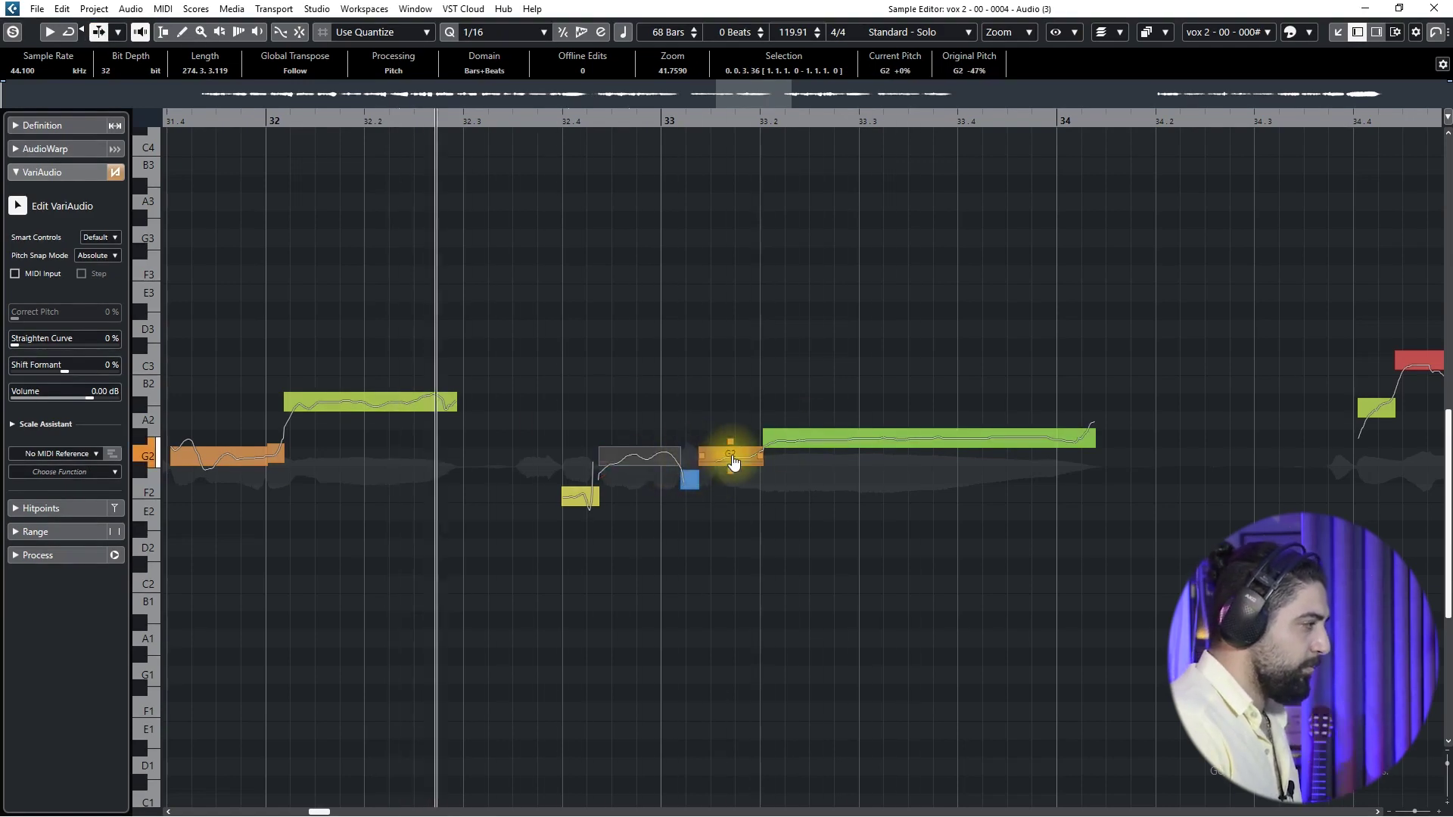
# Select the G2 and G#2 segments in bar 33, set Straighten Curve to 42 % and play the result.
pyautogui.moveTo(755, 490); pyautogui.dragTo(788, 415)
pyautogui.press('space')
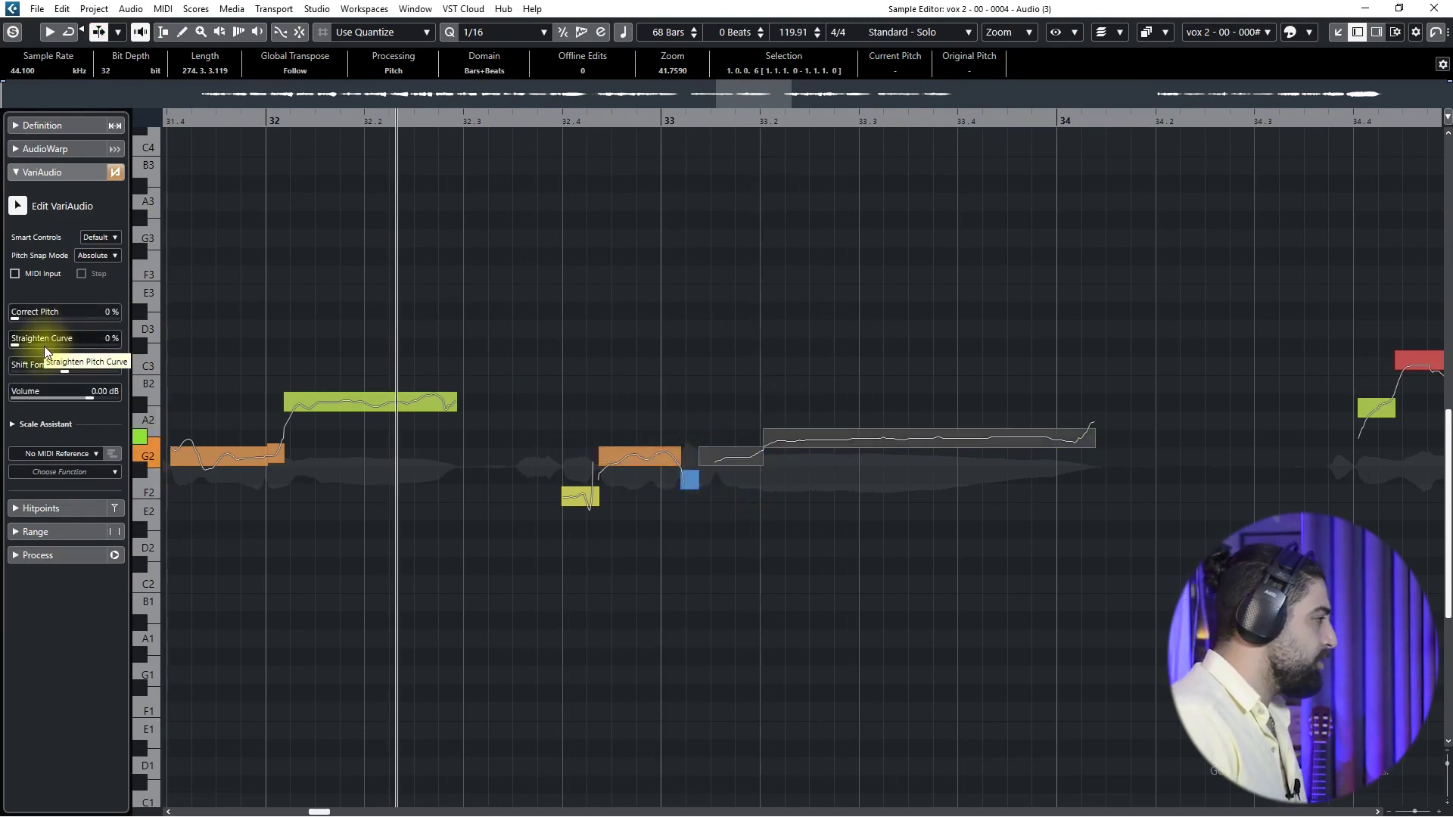
pyautogui.moveTo(44, 347); pyautogui.dragTo(57, 349)
pyautogui.press('space')
pyautogui.hscroll(3, 598, 492)
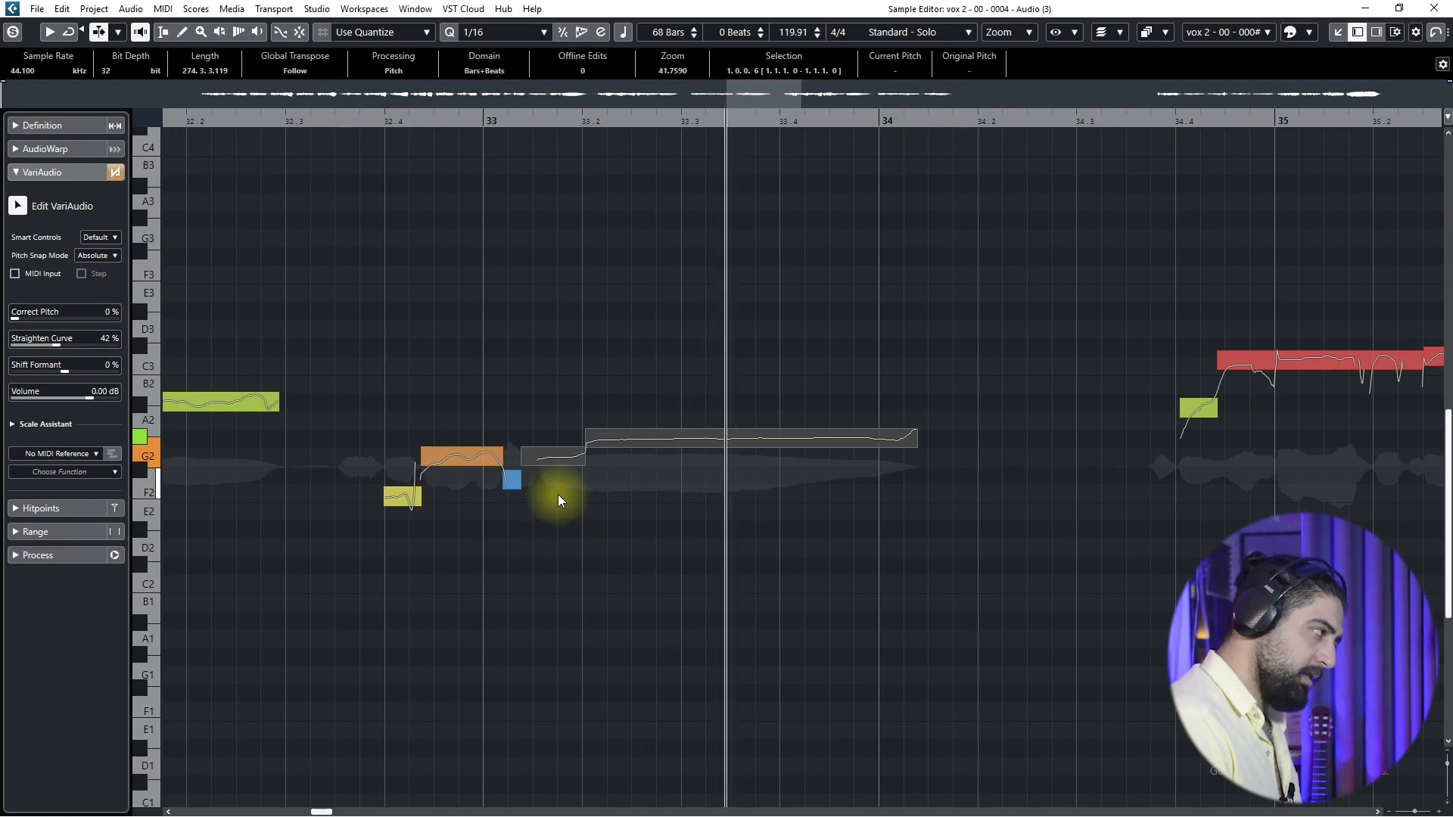
# Examine the remaining segments from bar 35 to bar 42.
pyautogui.scroll(-2, 559, 496)
pyautogui.hscroll(1, 834, 563)
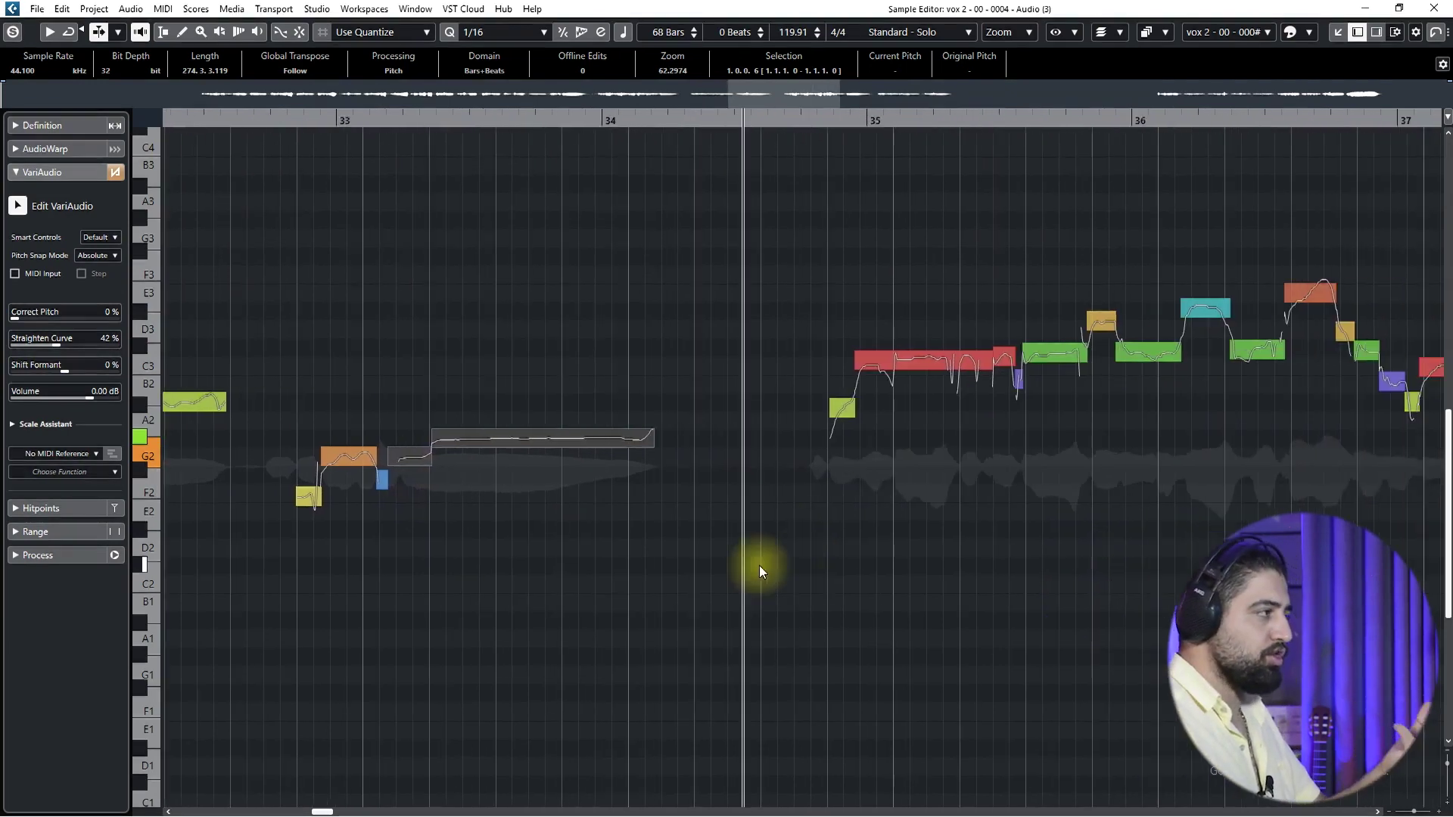
pyautogui.hscroll(4, 833, 561)
pyautogui.scroll(-8, 670, 529)
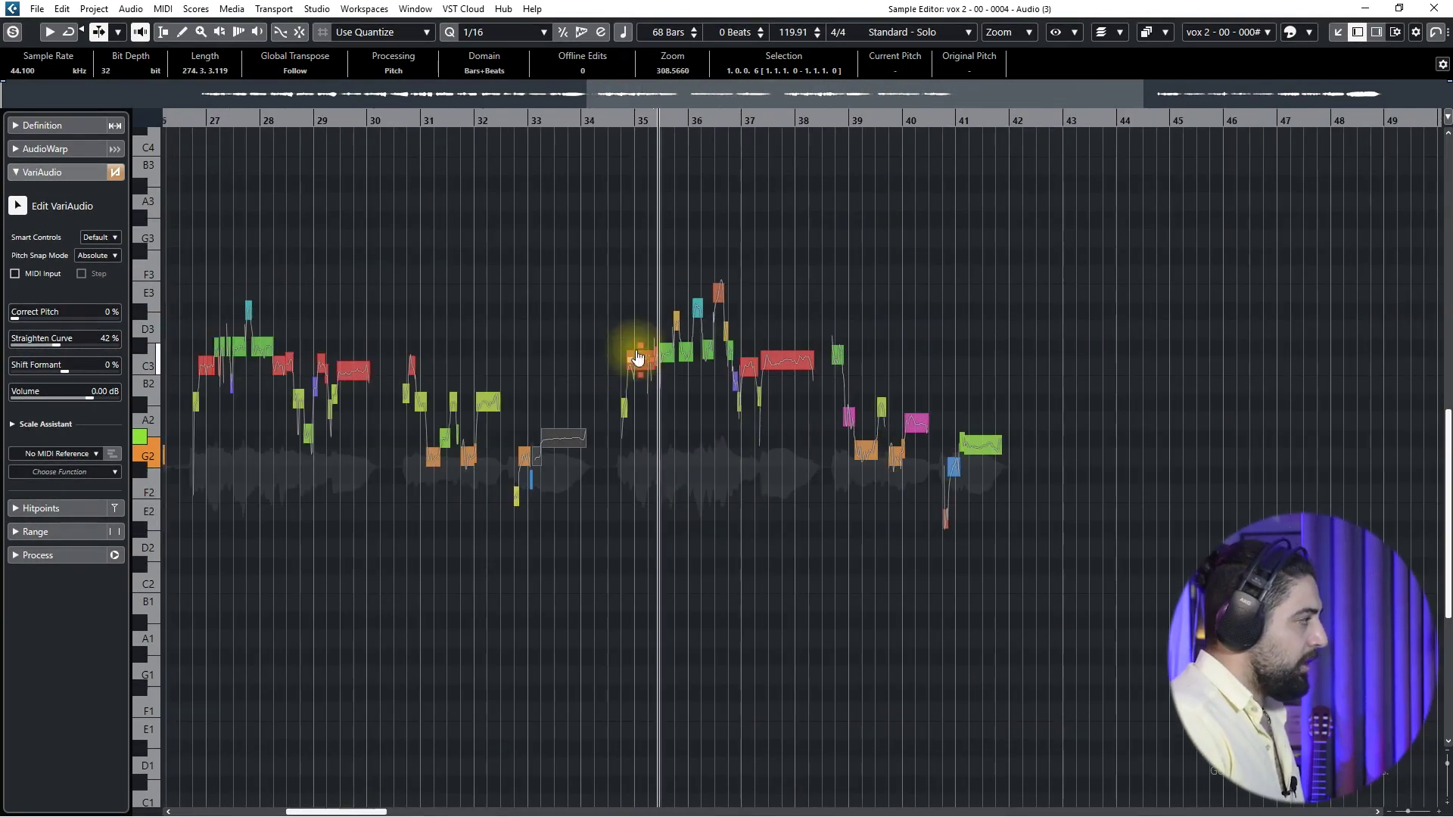
pyautogui.moveTo(613, 244); pyautogui.dragTo(1048, 565)
pyautogui.hscroll(1, 933, 577)
pyautogui.hscroll(2, 932, 577)
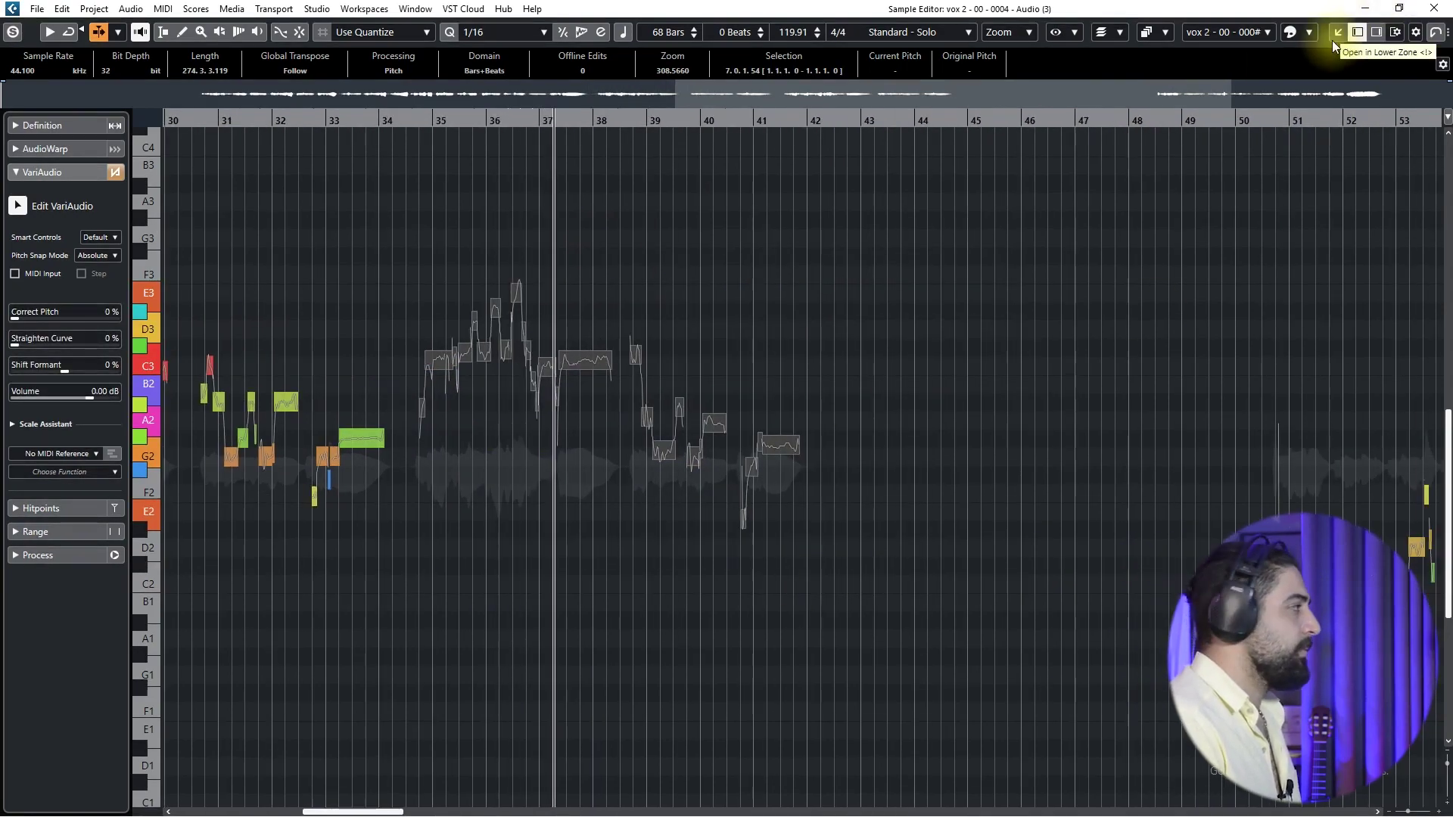
pyautogui.hscroll(-2, 485, 287)
pyautogui.click(542, 244)
pyautogui.hscroll(-4, 832, 285)
pyautogui.hscroll(4, 529, 291)
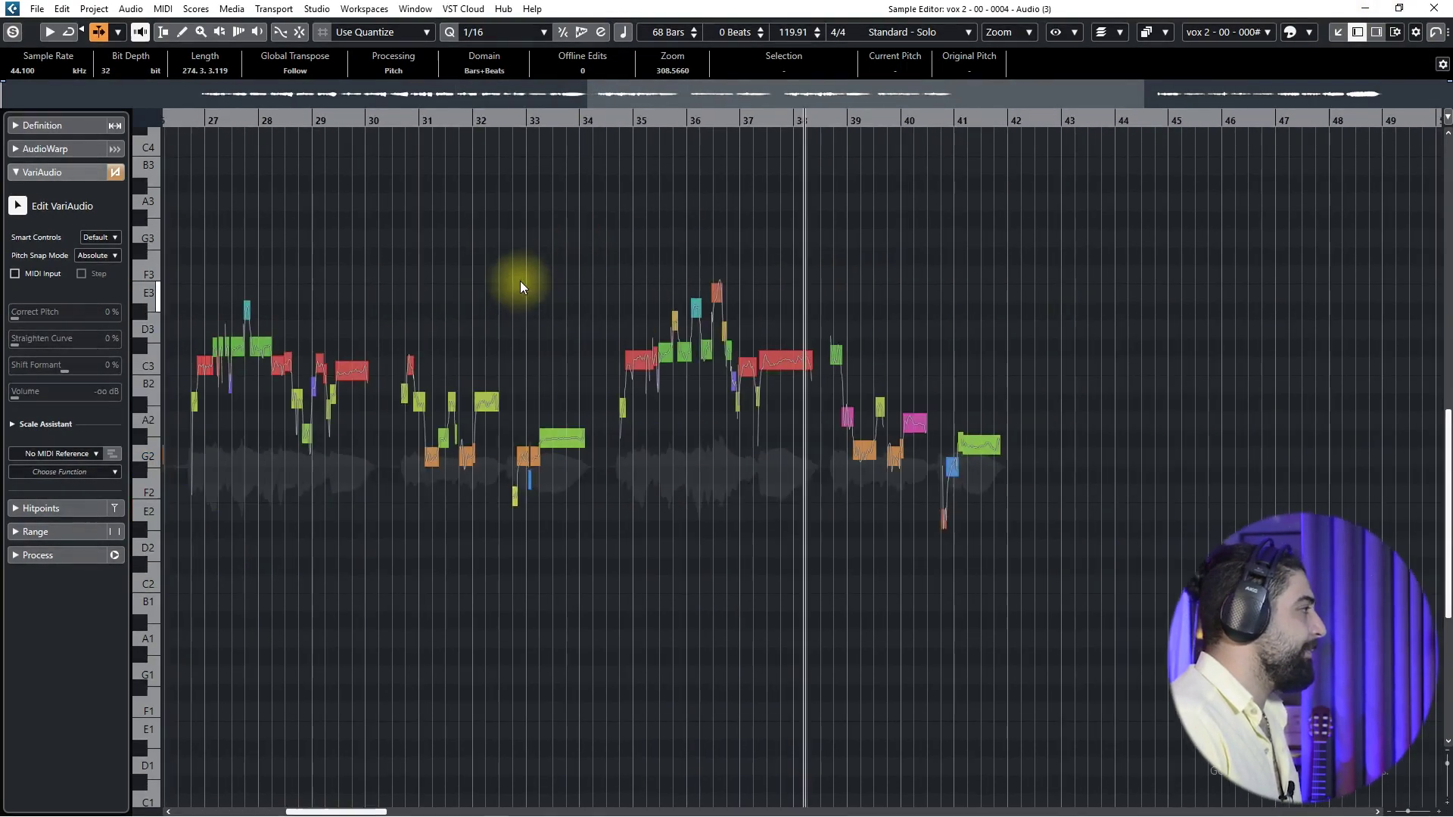
# Place the playhead just before 34.3 and tune the segment at 34.4 to A#2.
pyautogui.click(603, 120)
pyautogui.press('h')
pyautogui.press('h')
pyautogui.press('h')
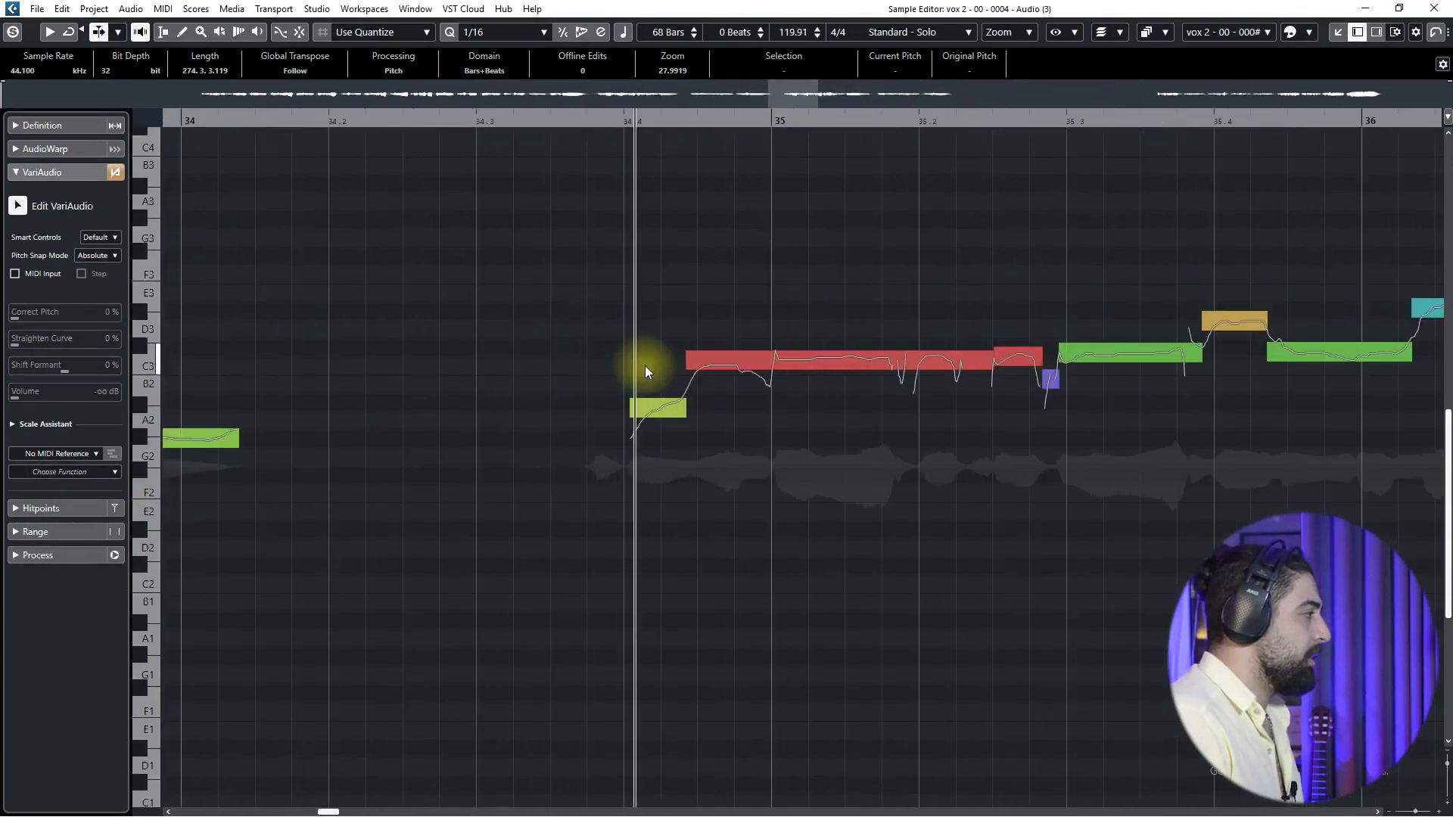
pyautogui.press('g')
pyautogui.click(552, 403)
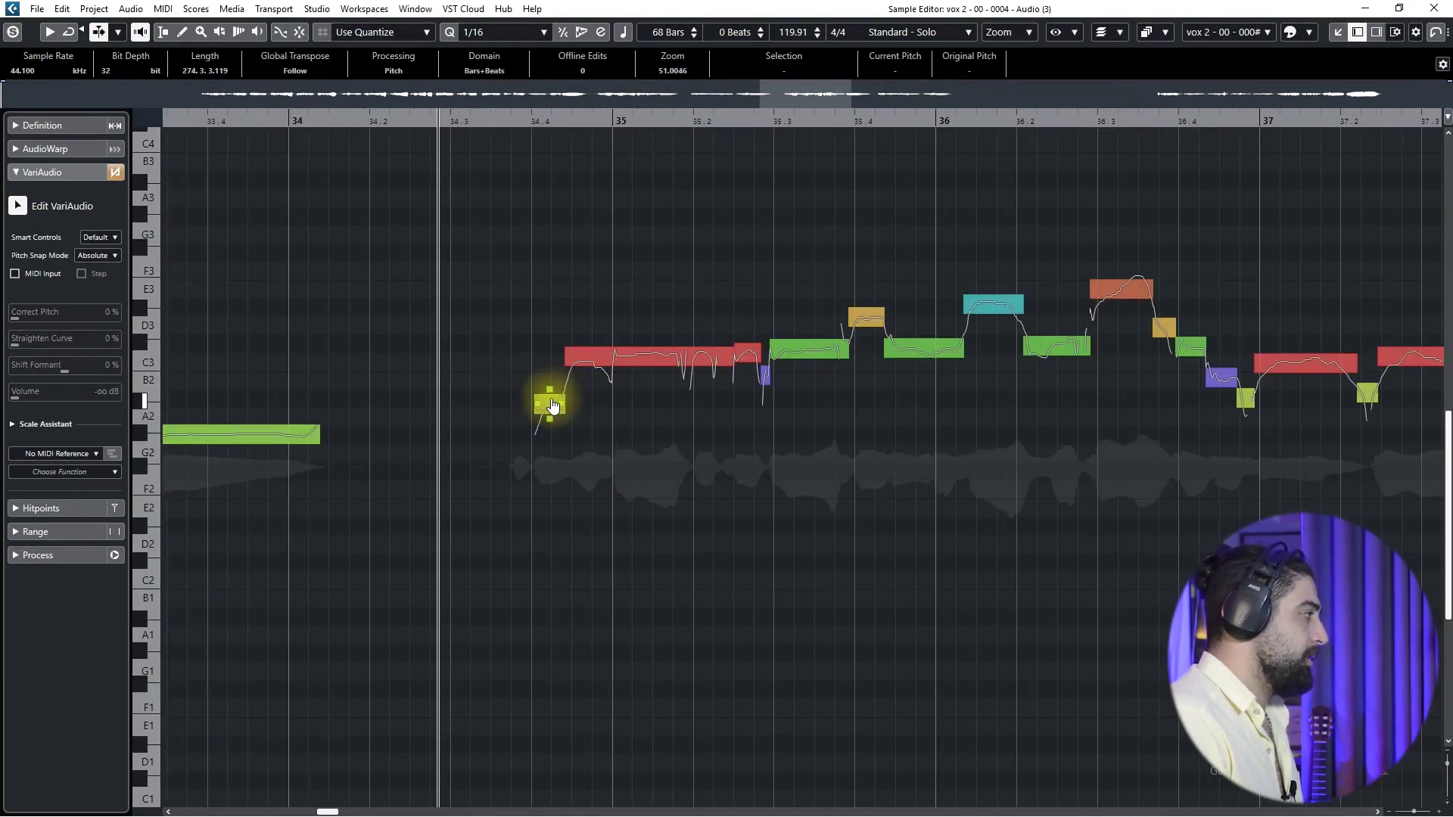
pyautogui.press('h')
# Split the long C3 segment at bar 35, tune its first part to C3 and its second part to C#3.
pyautogui.click(625, 352)
pyautogui.moveTo(628, 346); pyautogui.dragTo(641, 371)
pyautogui.click(643, 374)
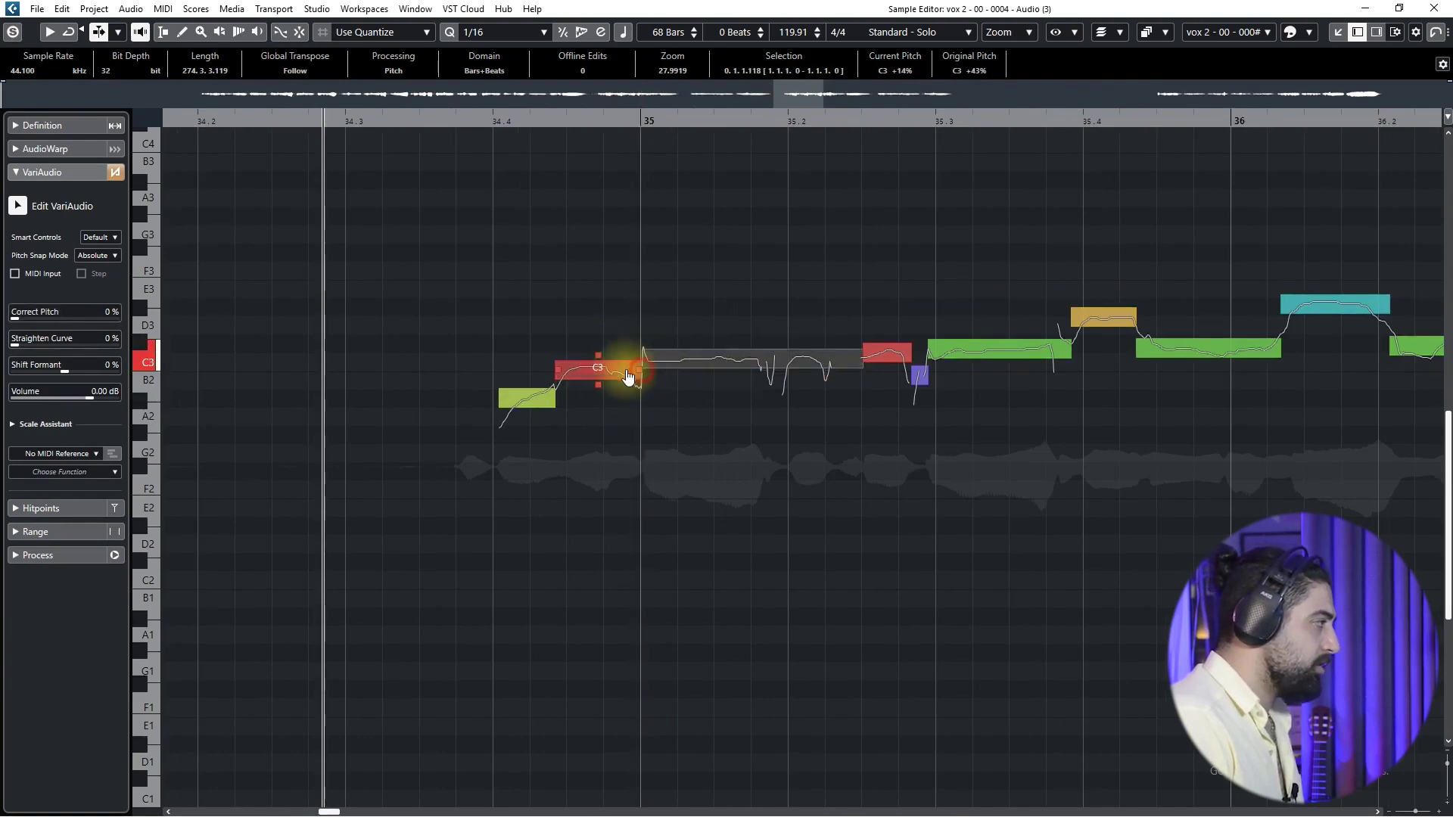
pyautogui.moveTo(617, 372); pyautogui.dragTo(619, 370)
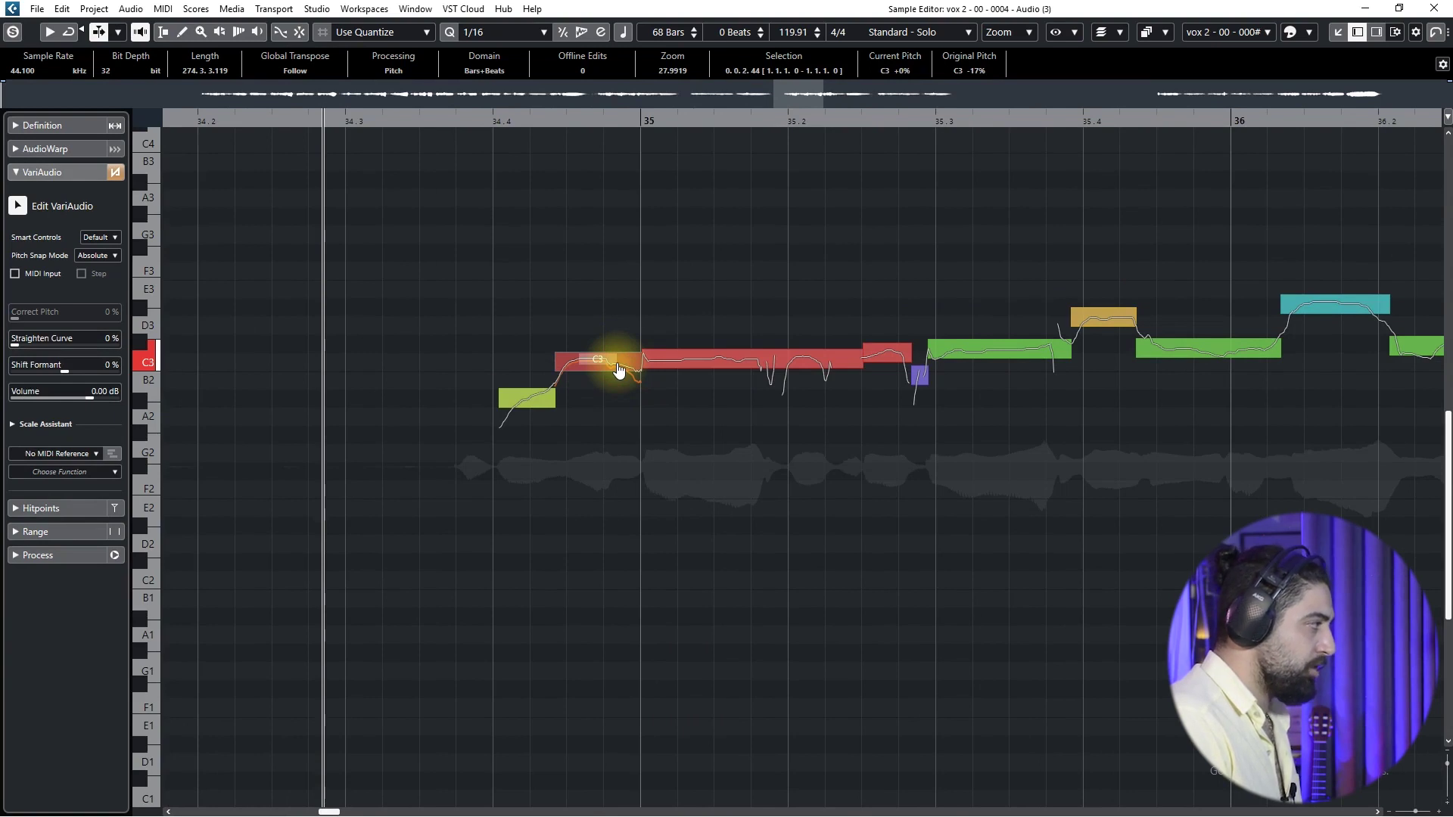
pyautogui.click(722, 368)
pyautogui.moveTo(700, 361); pyautogui.dragTo(701, 346)
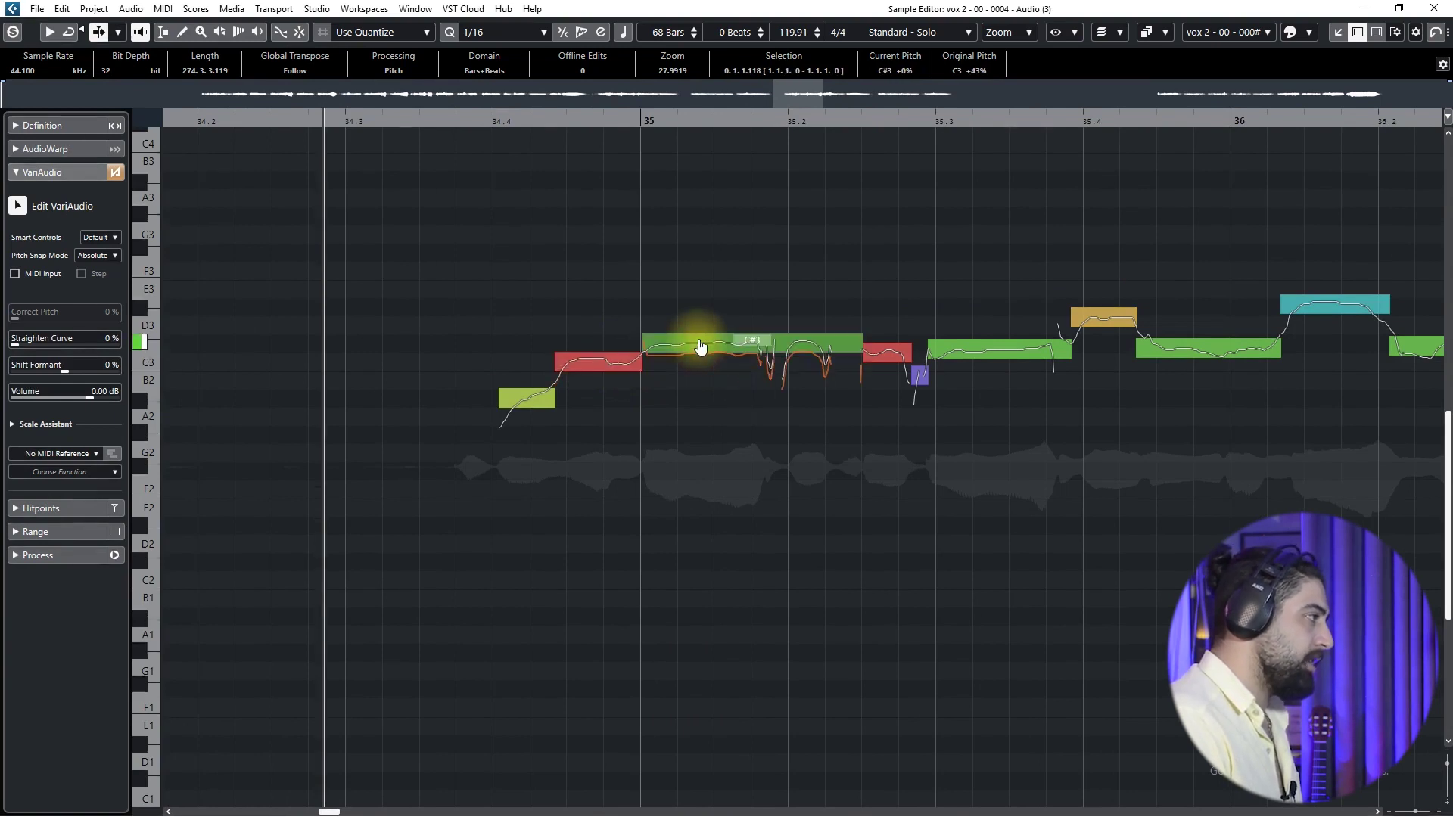
# Play the phrase, split the C#3 segment at the pitch dips around 35.2 and tune the short part before 35.2 to C3.
pyautogui.click(811, 425)
pyautogui.press('space')
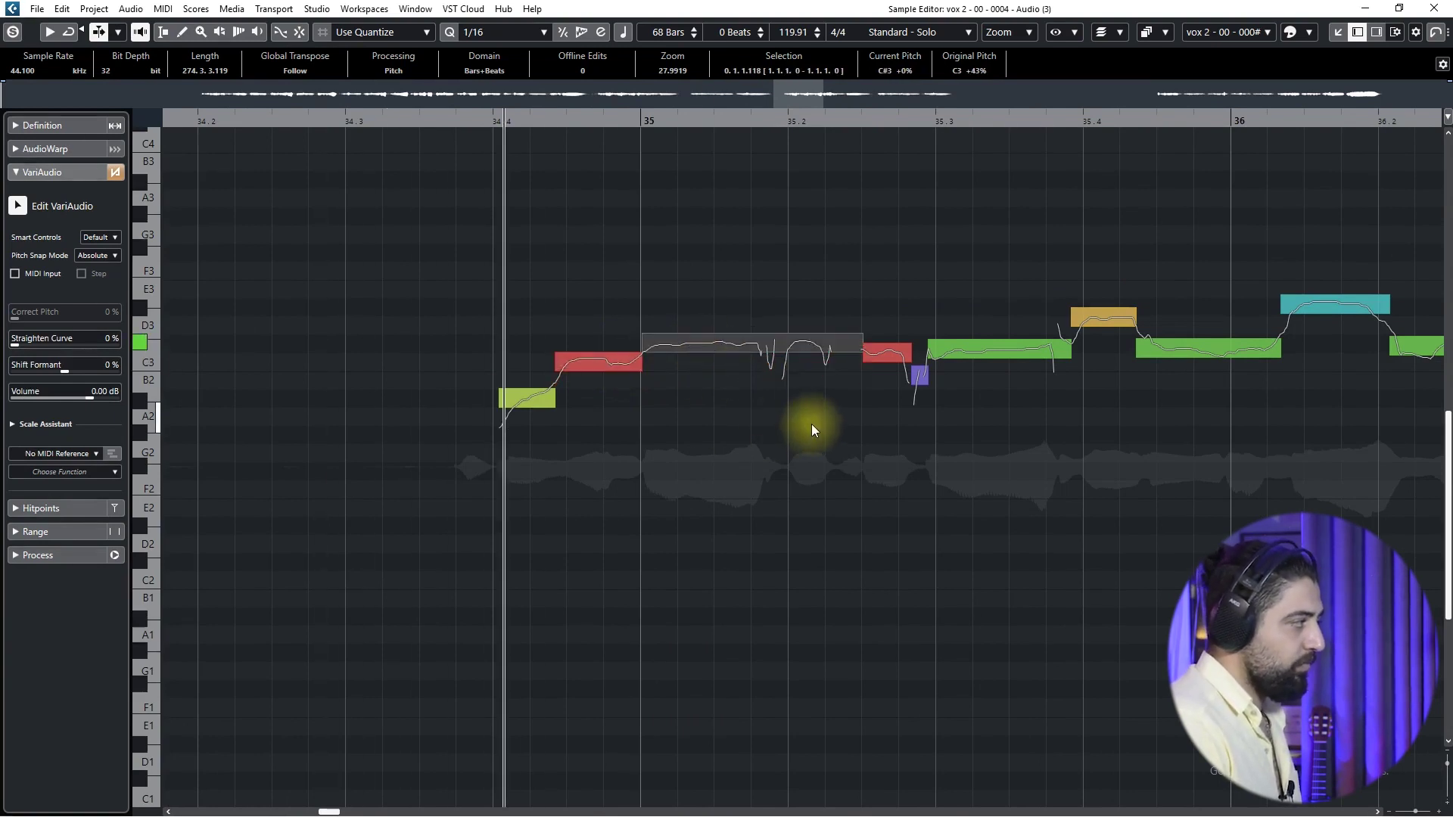
pyautogui.press('space')
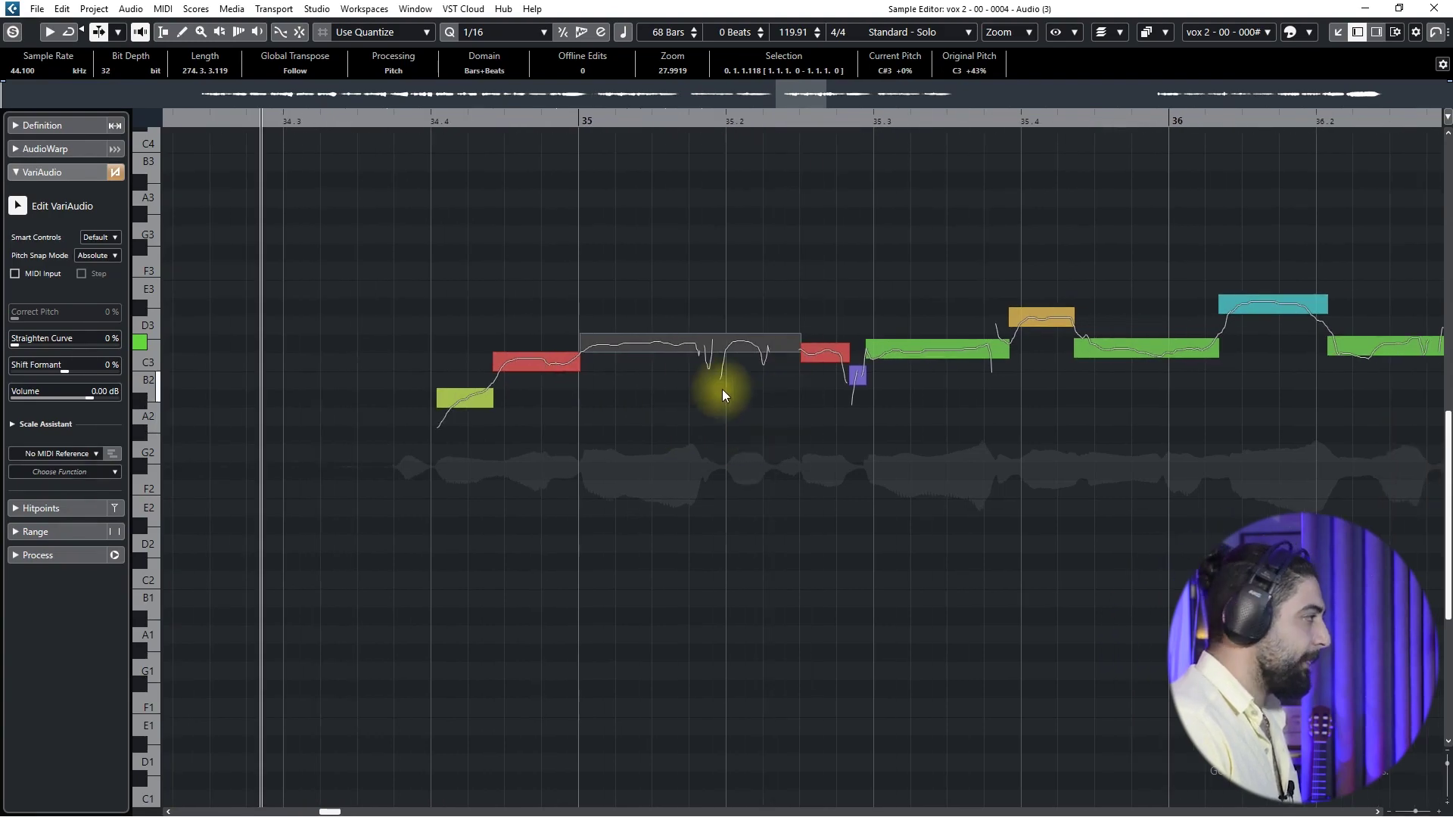
pyautogui.scroll(3, 703, 353)
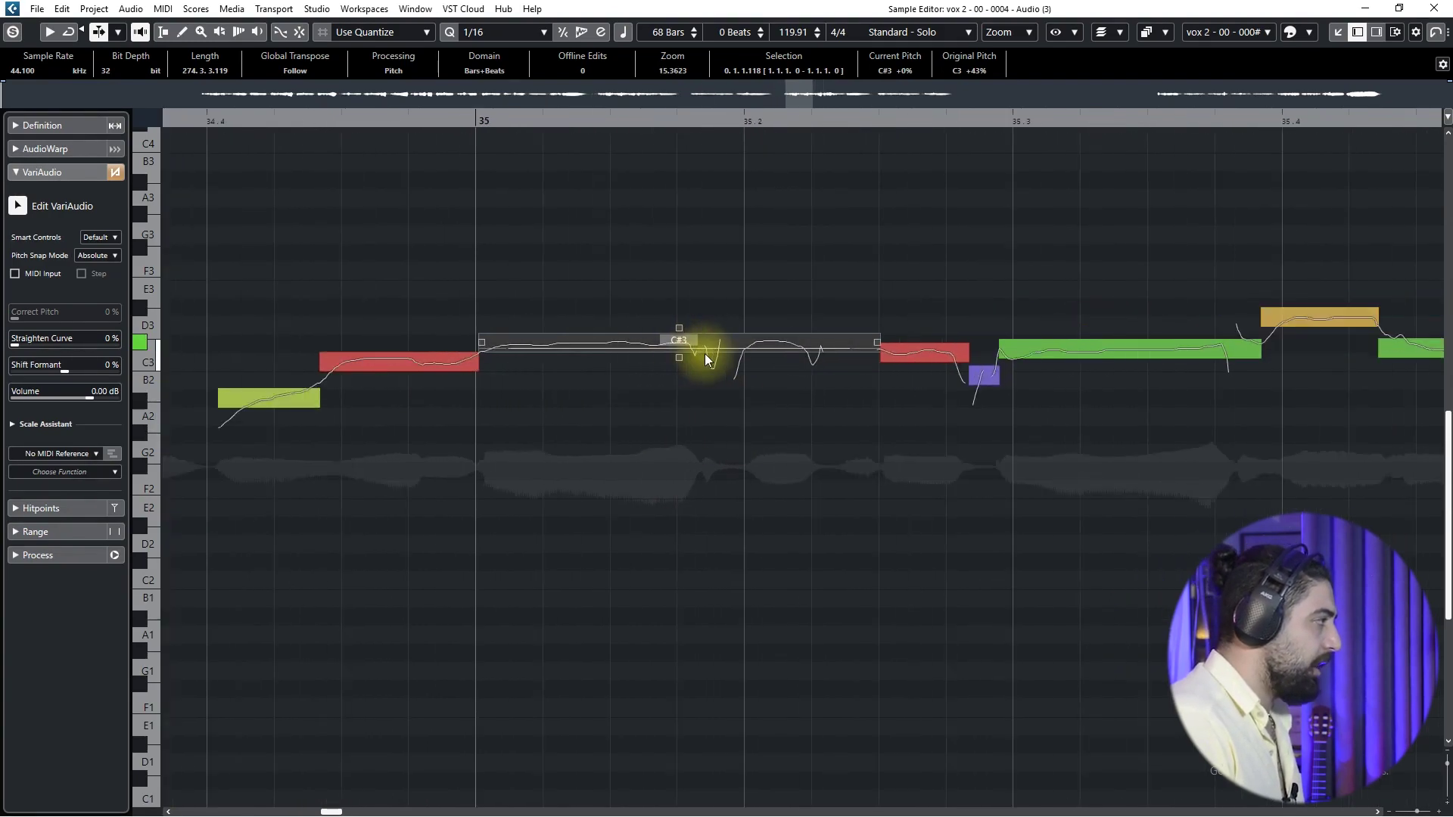
pyautogui.keyDown('alt'); pyautogui.click(706, 348); pyautogui.keyUp('alt')
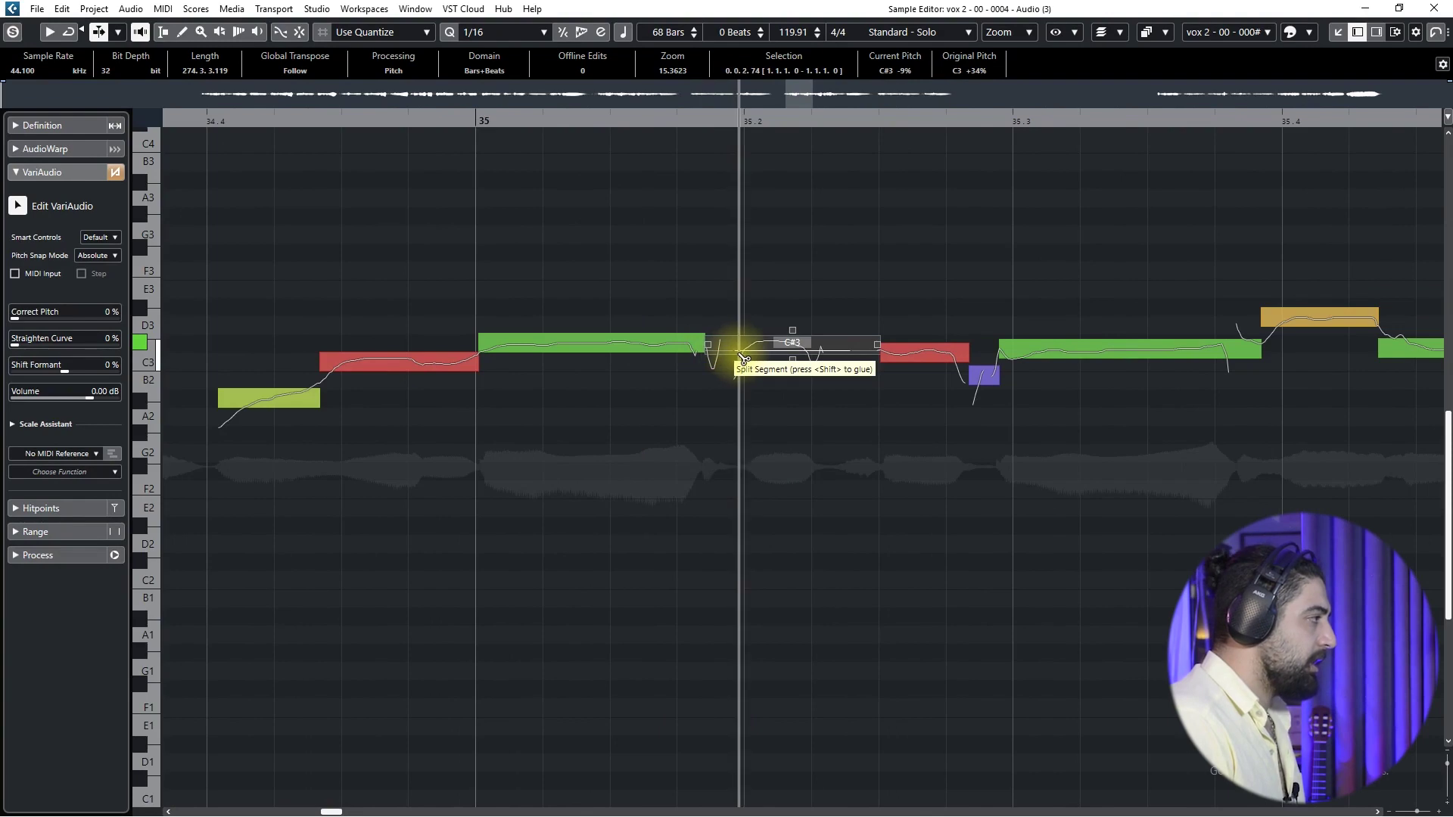
pyautogui.click(845, 356)
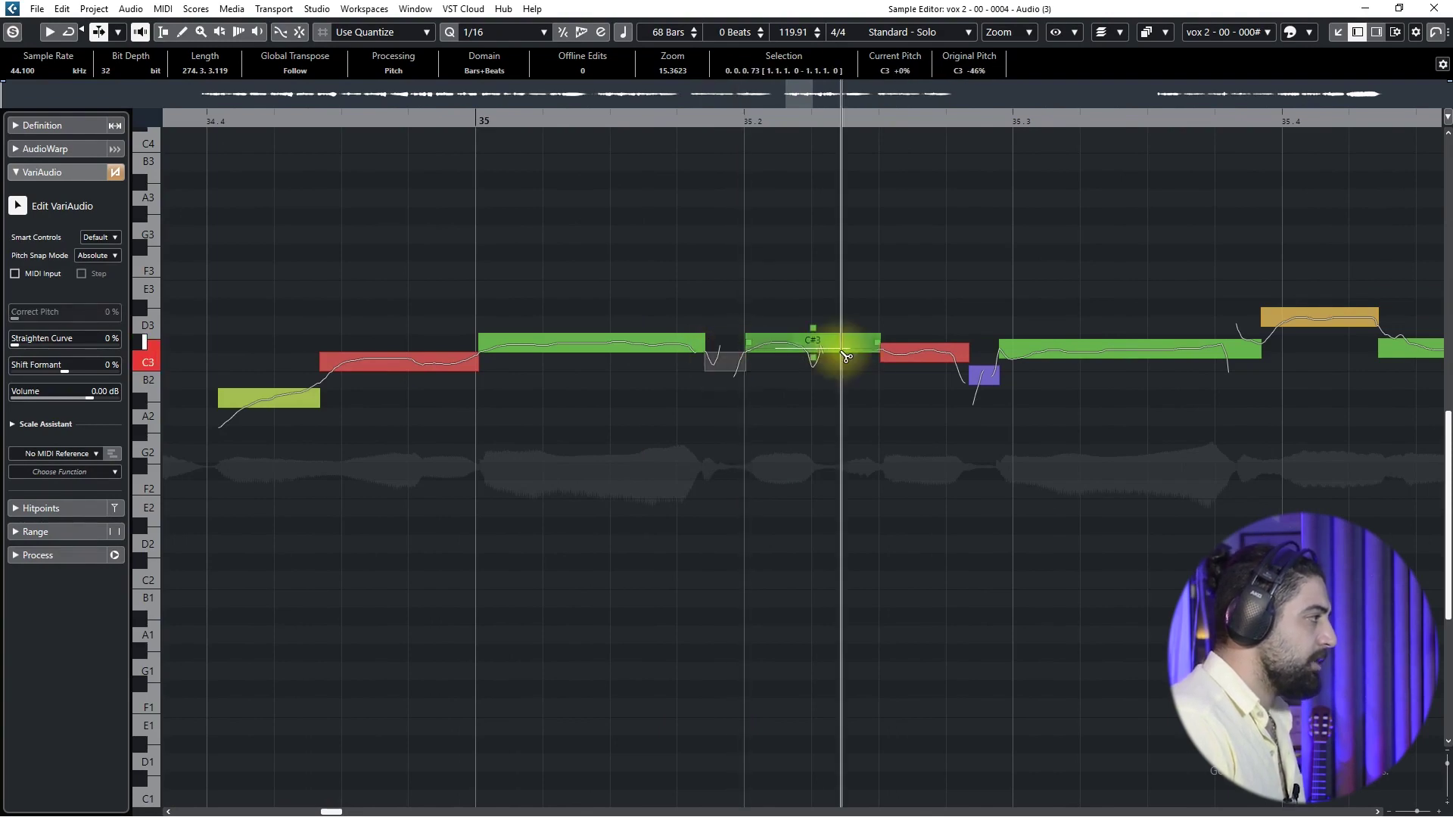
pyautogui.keyDown('alt'); pyautogui.click(805, 354); pyautogui.keyUp('alt')
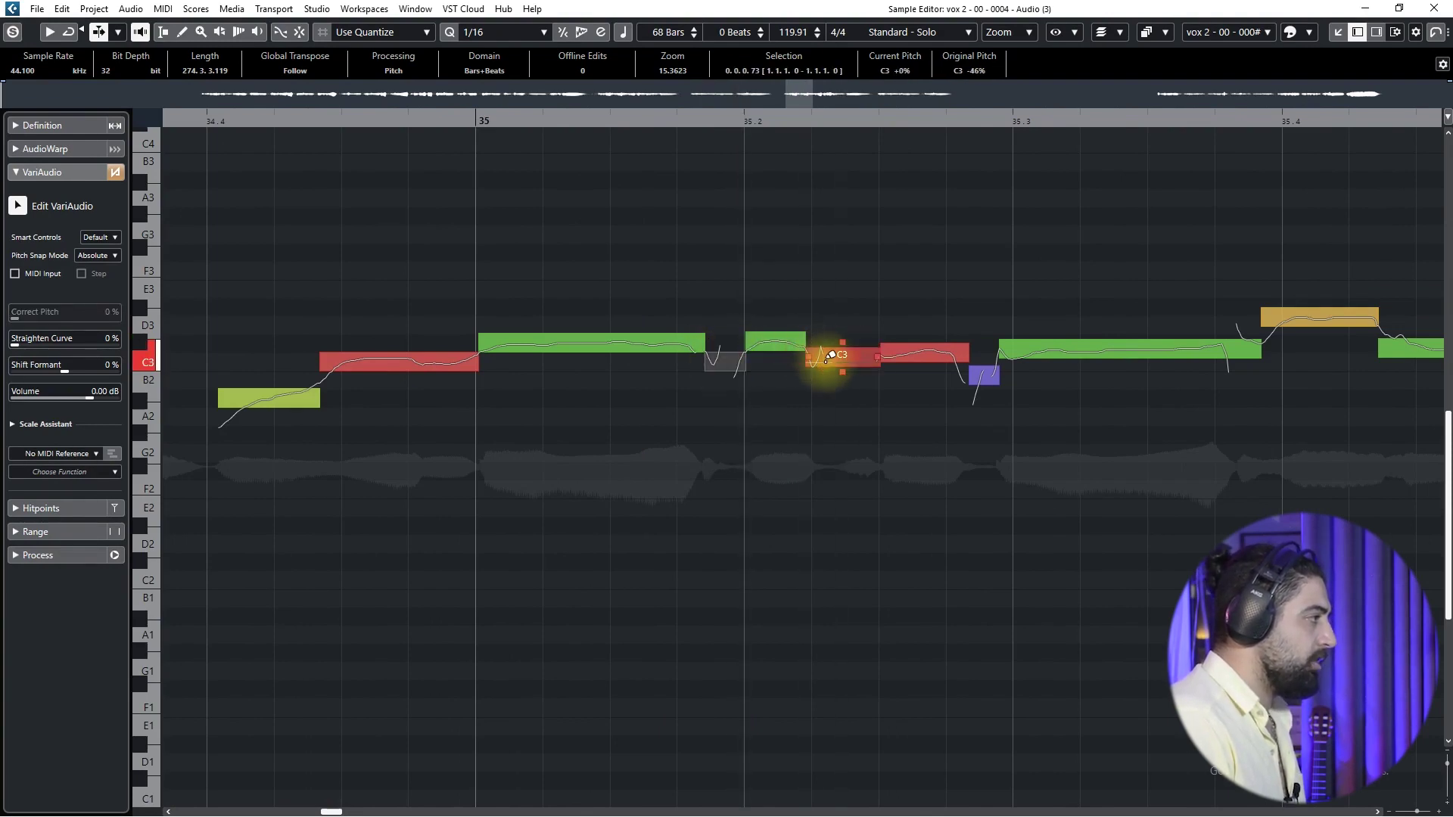
pyautogui.keyDown('alt'); pyautogui.click(839, 367); pyautogui.keyUp('alt')
# Replay the phrase from before 34.4 and split the C#3 segment shortly after bar 35.
pyautogui.scroll(-2, 677, 401)
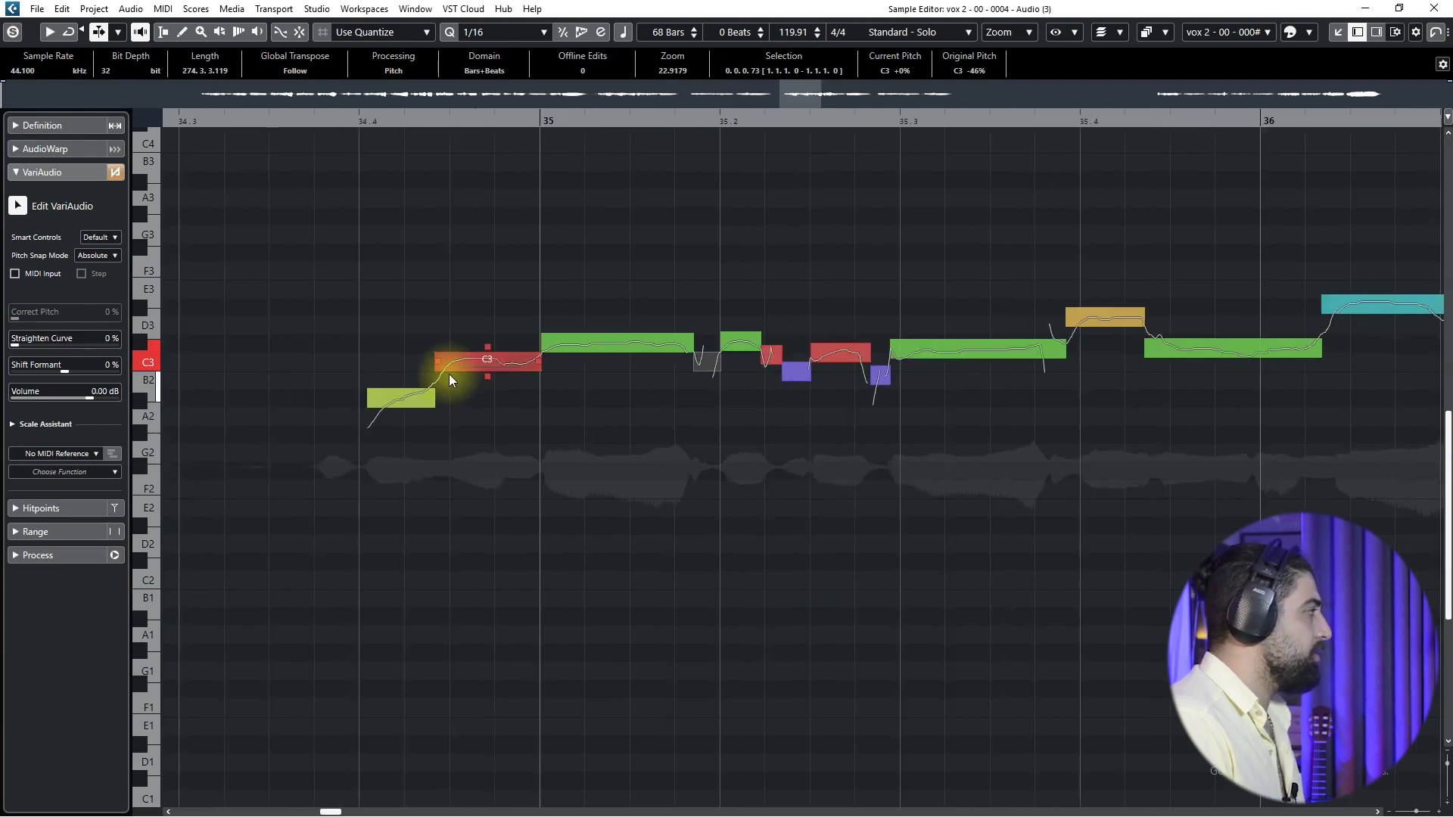
pyautogui.hscroll(-2, 448, 374)
pyautogui.scroll(-3, 587, 410)
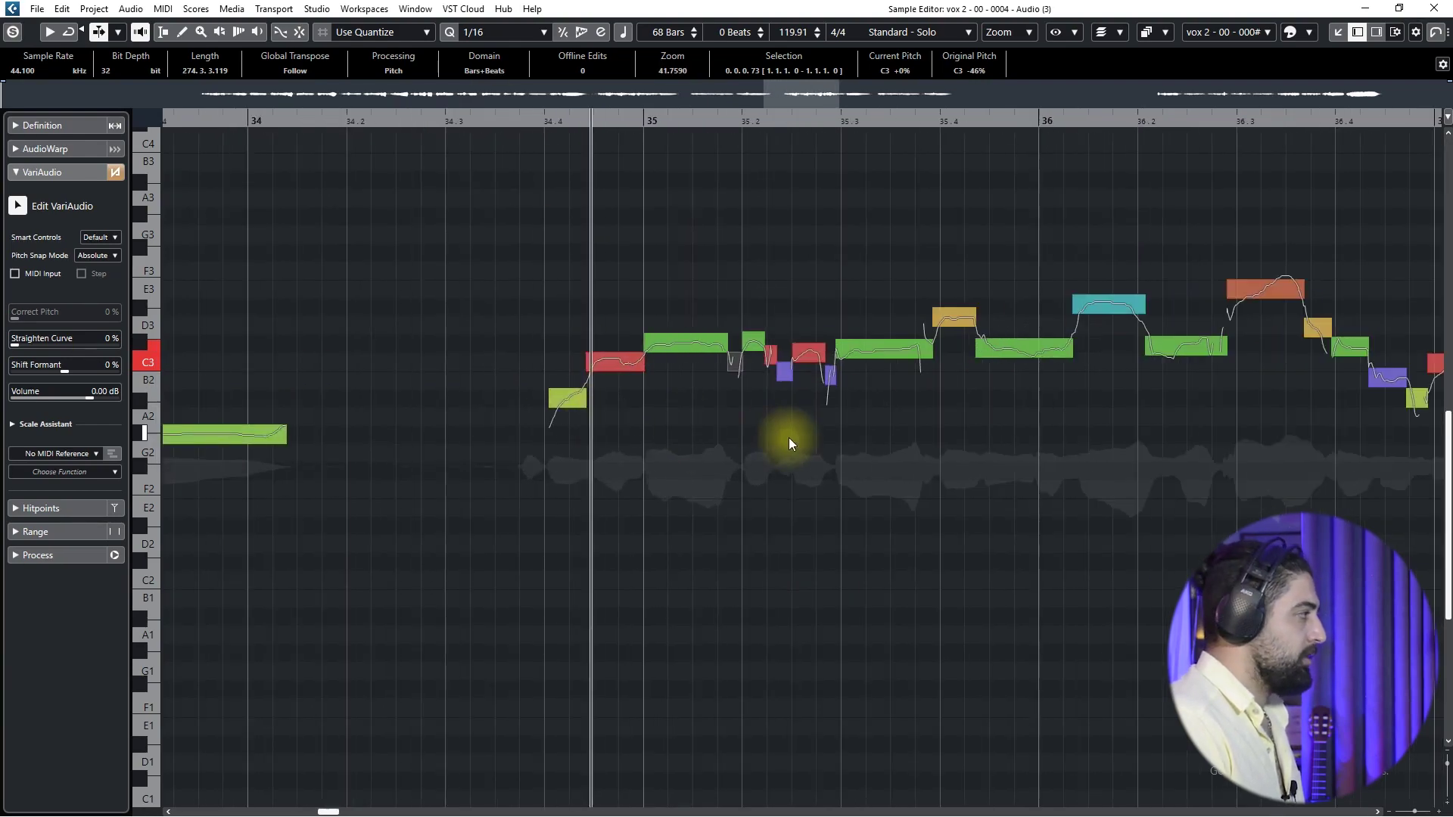
pyautogui.press('space')
pyautogui.press('space')
pyautogui.press('space')
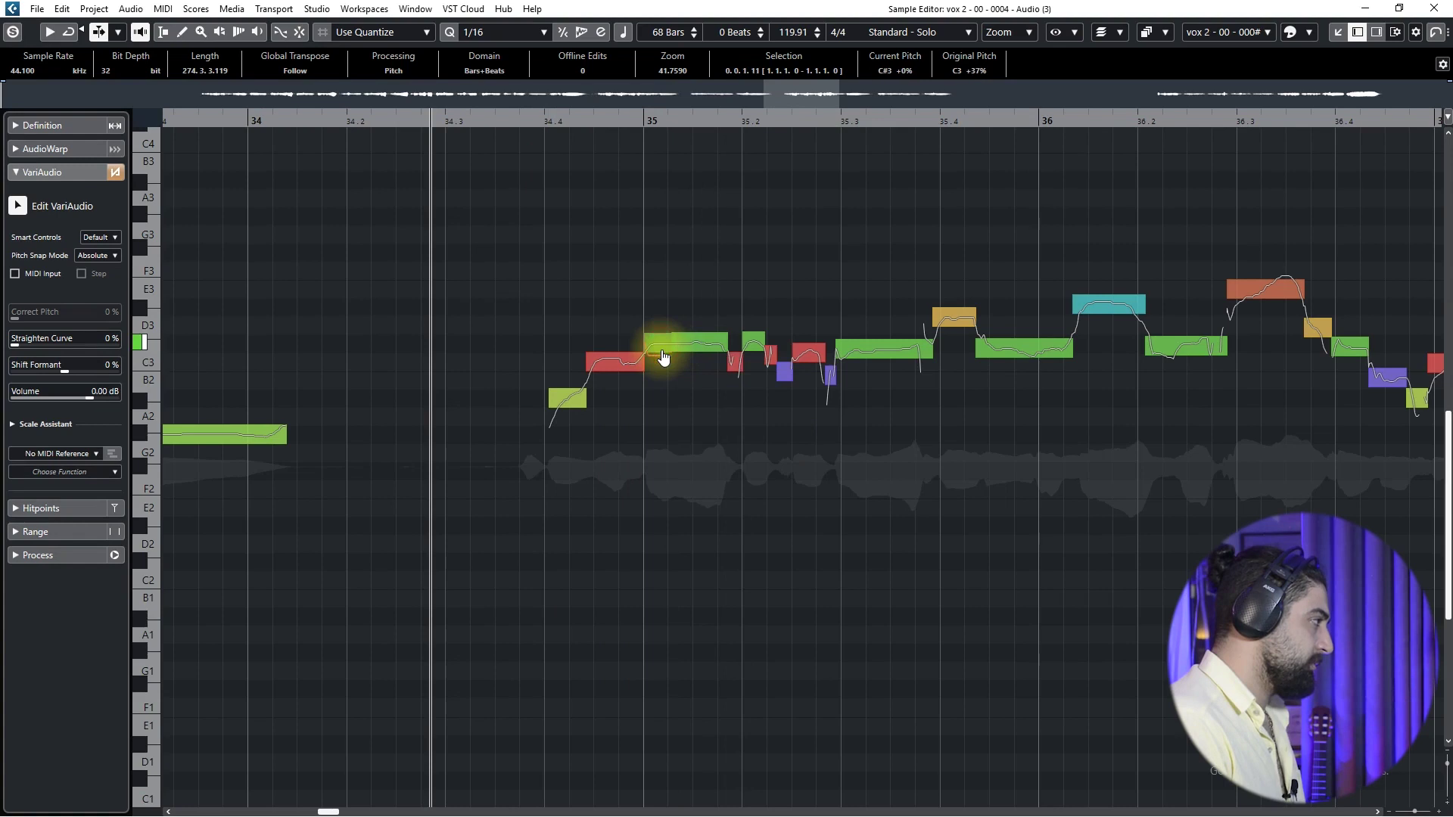
# Tune the short segment starting at bar 35 to C3 and replay the phrase to check it.
pyautogui.click(663, 357)
pyautogui.press('space')
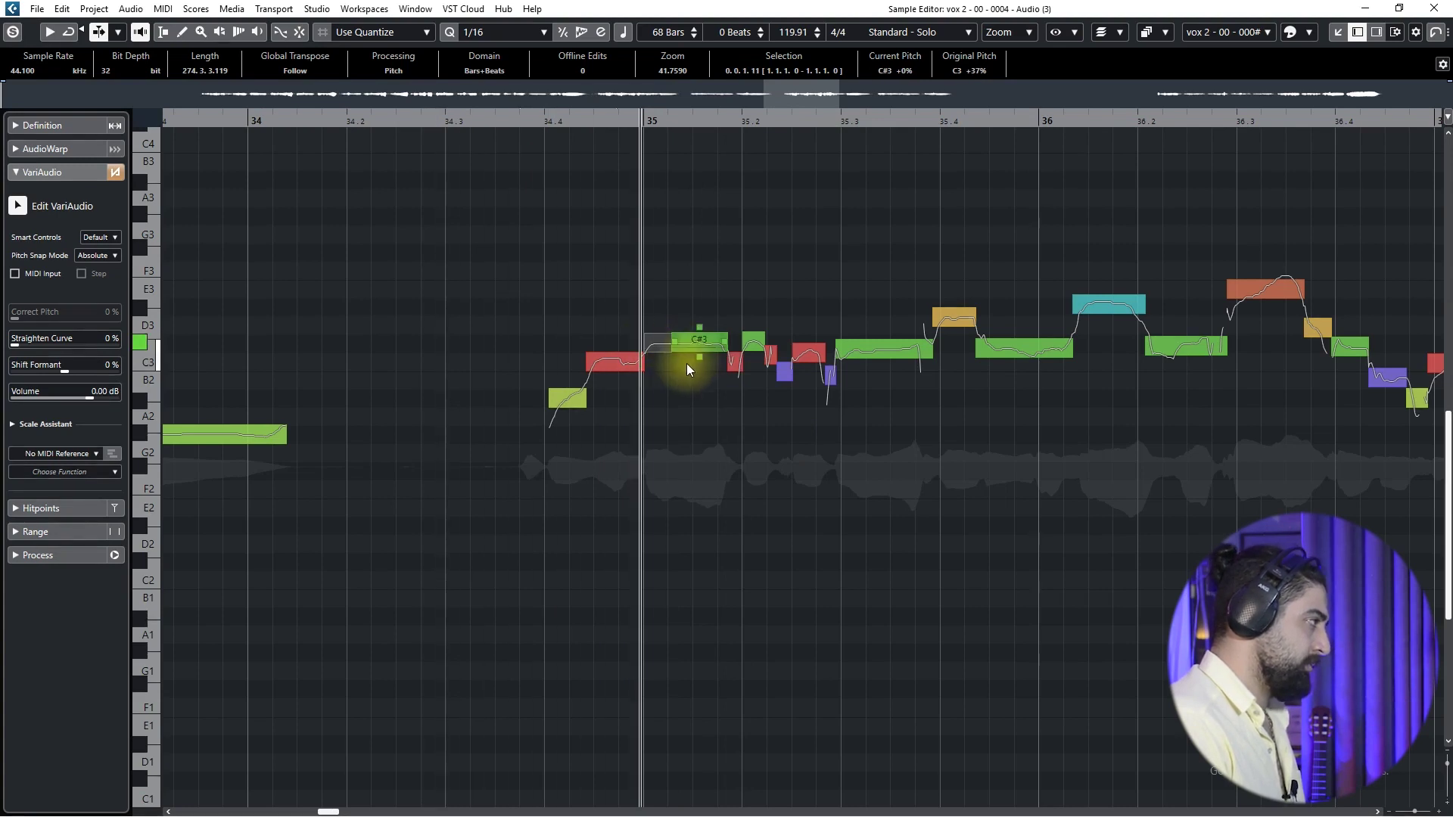
pyautogui.press('space')
pyautogui.click(653, 343)
pyautogui.press('space')
pyautogui.press('space')
pyautogui.click(675, 353)
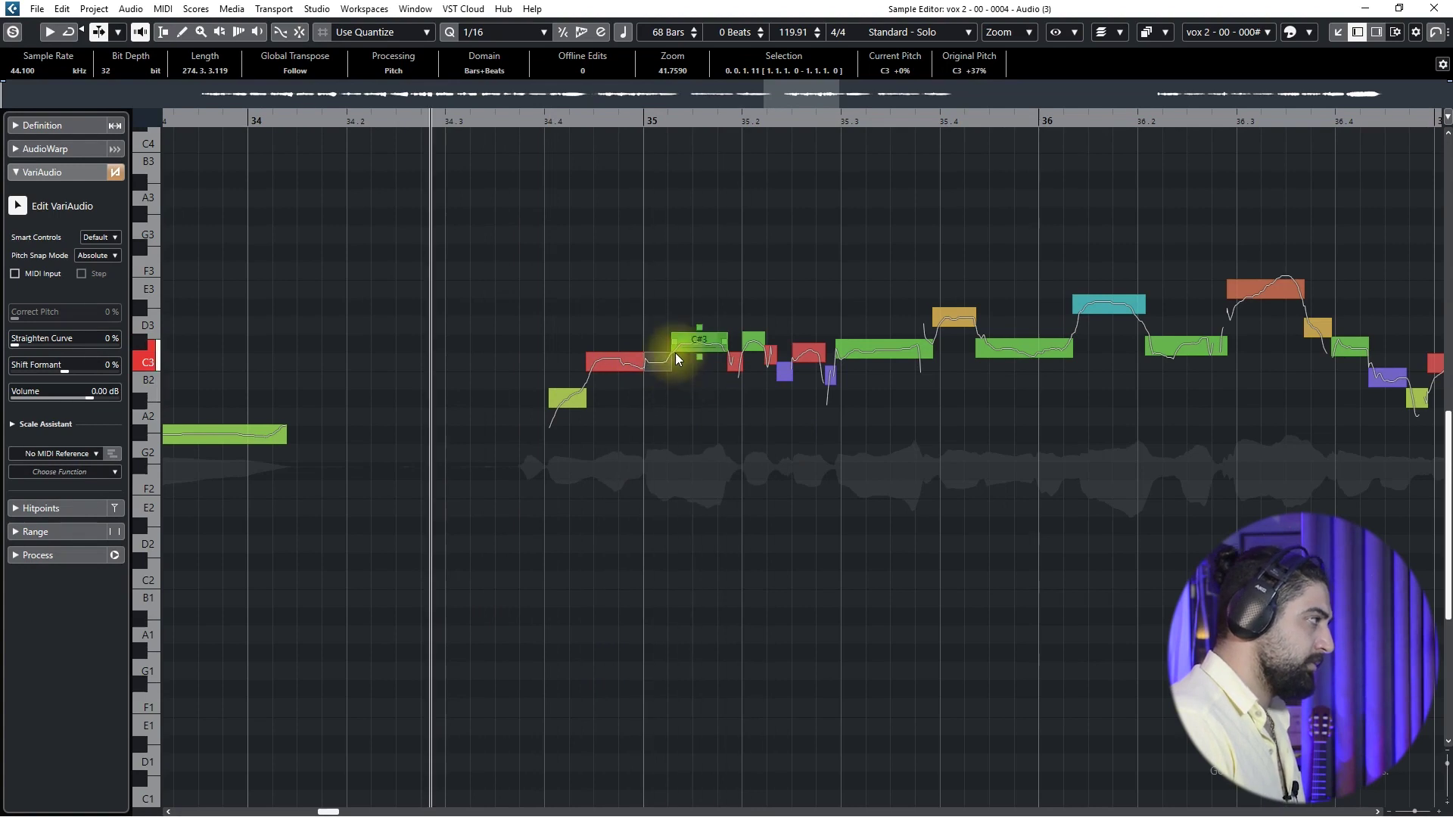
pyautogui.press('space')
# Select the C3 and C#3 segments at the start of bar 35, set Straighten Curve to 21 % and replay.
pyautogui.click(664, 325)
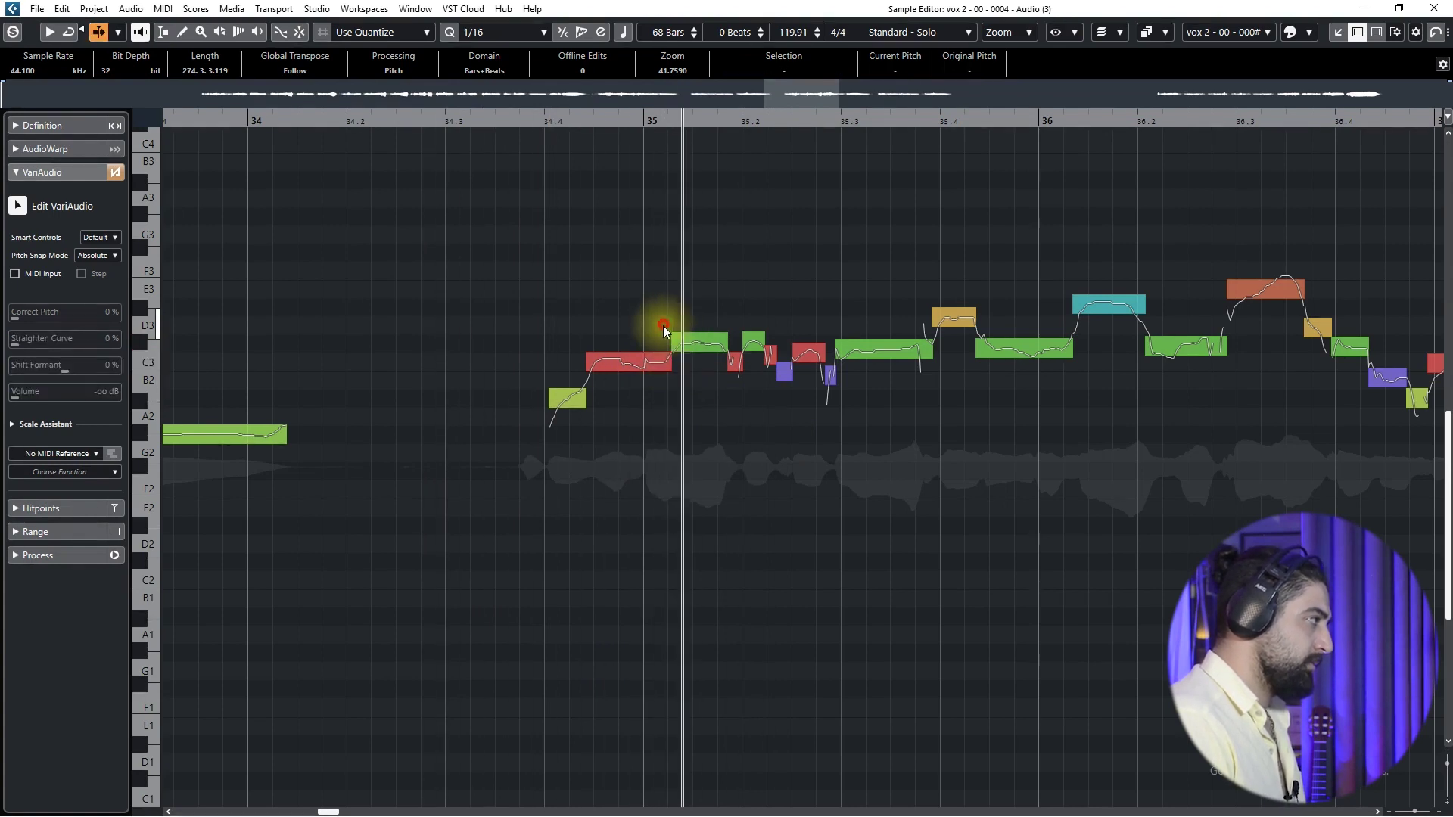
pyautogui.click(678, 342)
pyautogui.press('space')
pyautogui.click(48, 348)
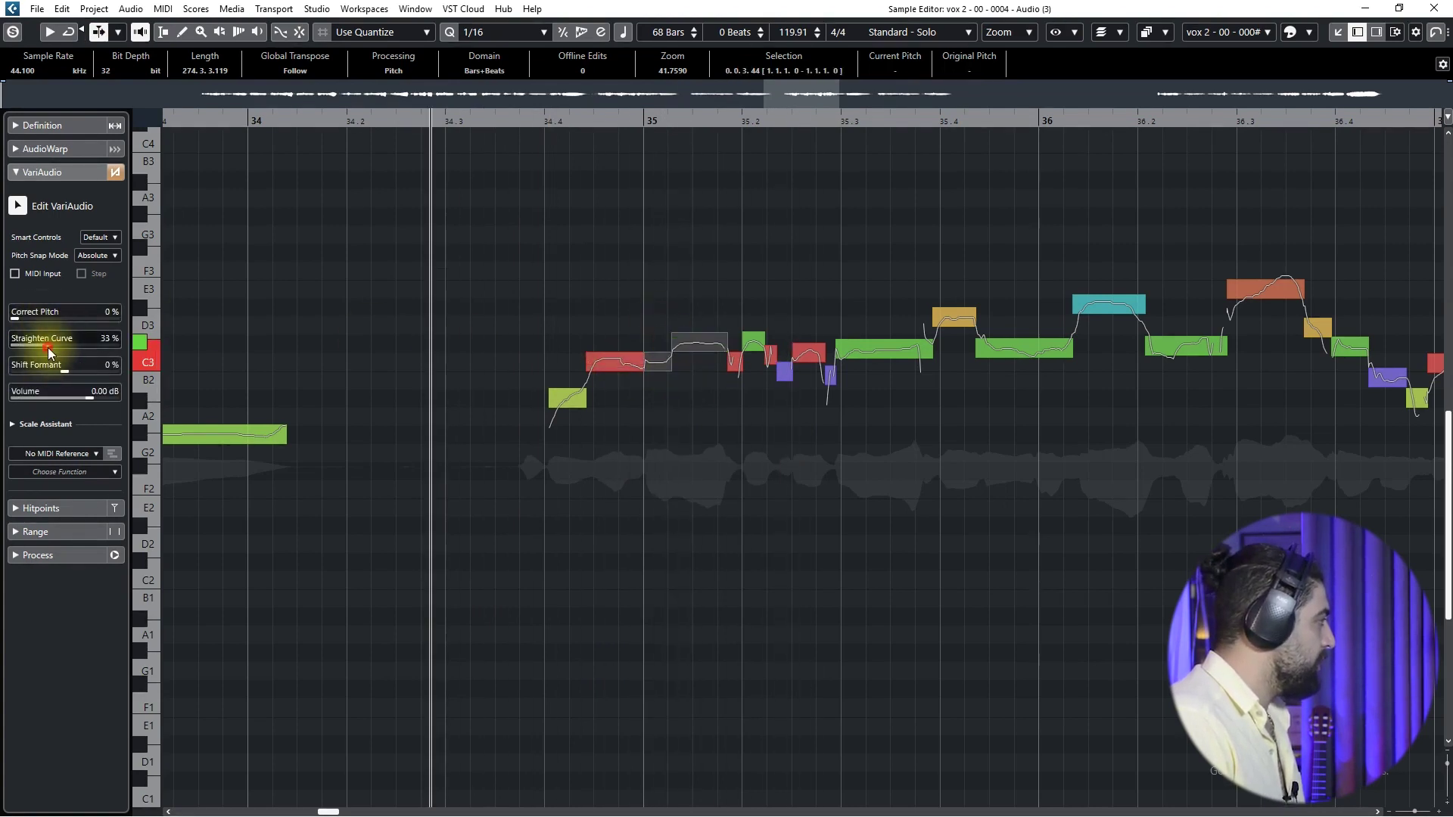
pyautogui.press('space')
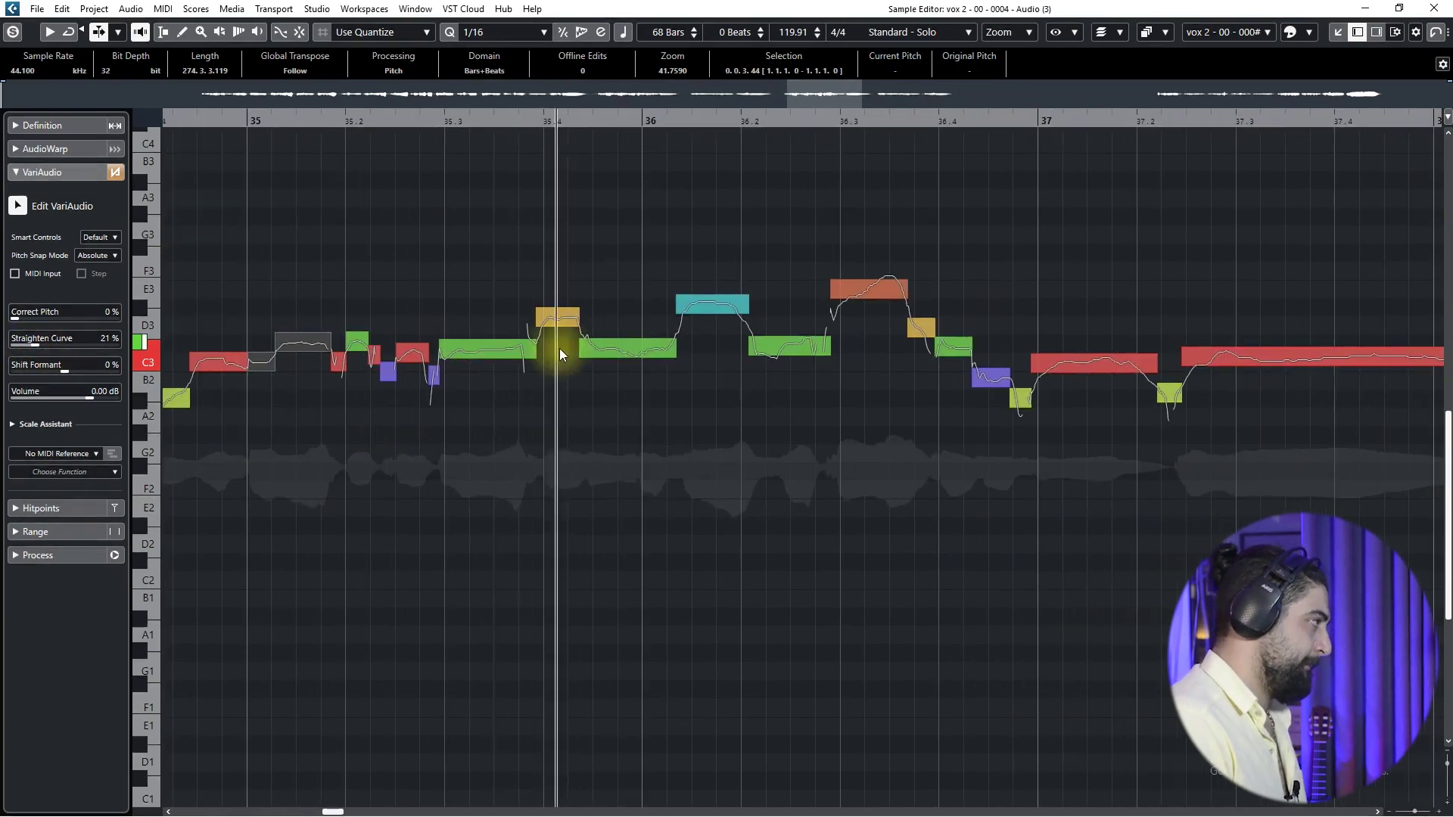
# Tune the segments between 35.3 and 36.3 to C#3, with the two raised notes around bar 36 tuned to D#3.
pyautogui.click(275, 121)
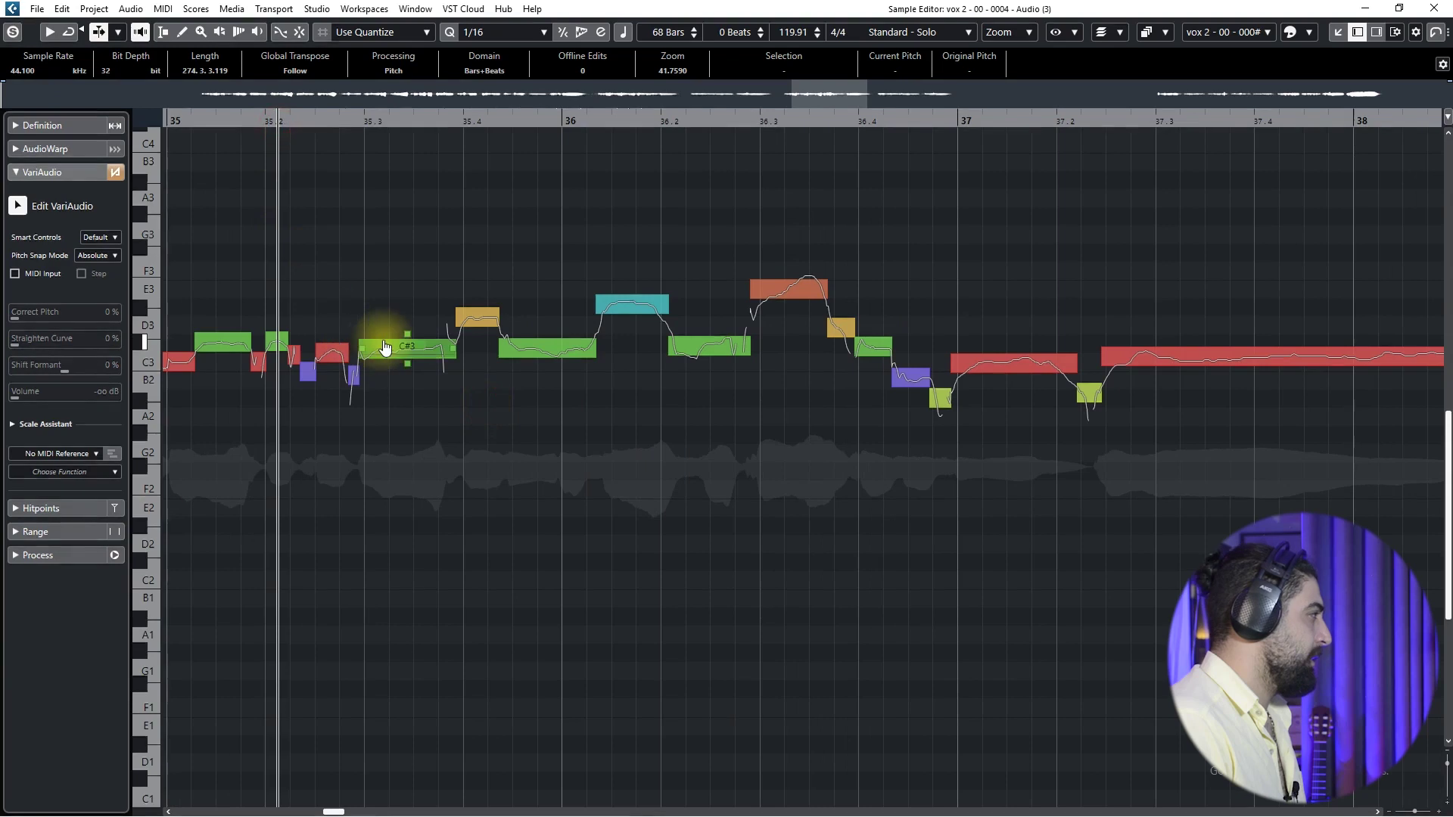
pyautogui.click(468, 317)
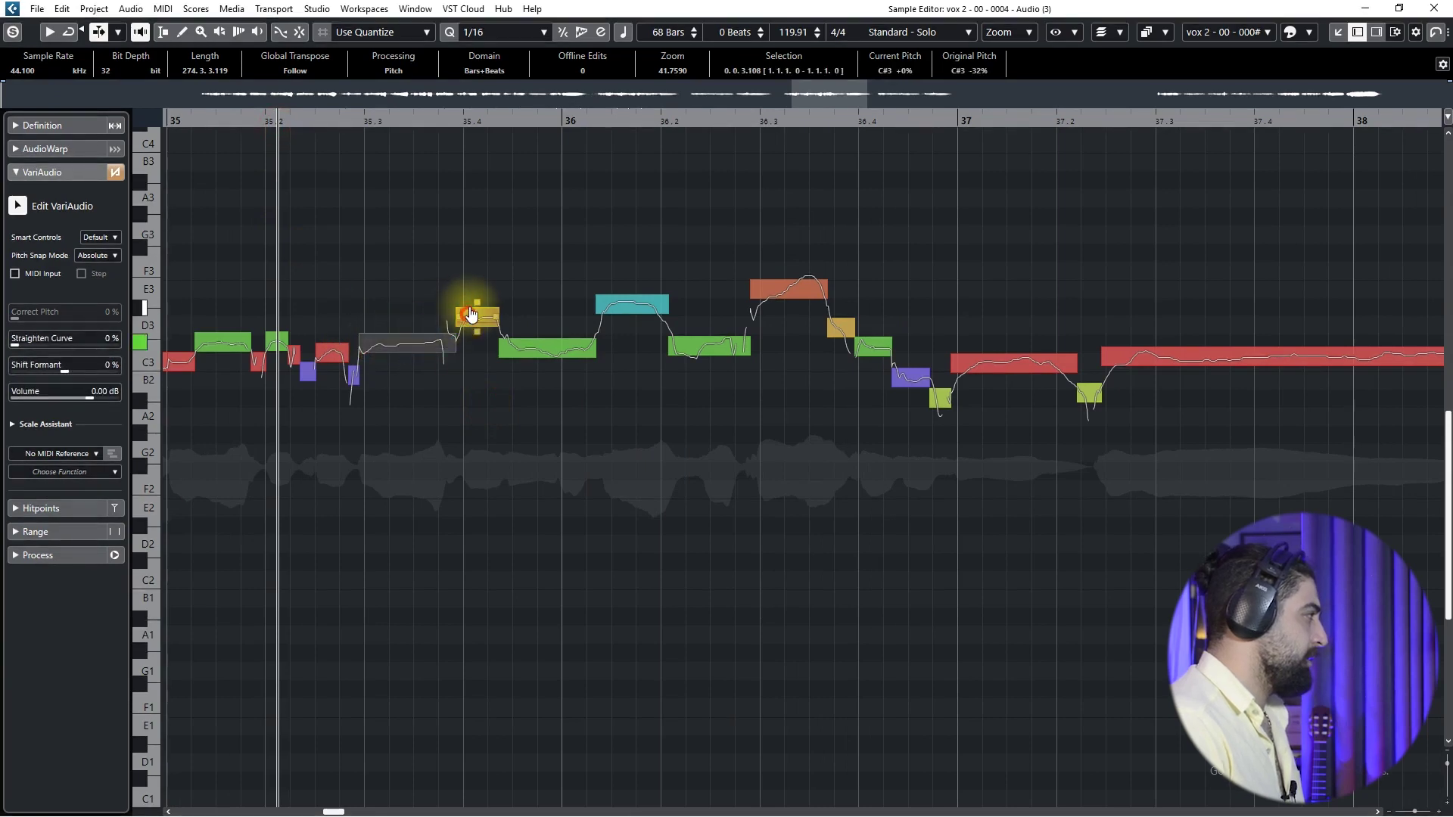
pyautogui.click(545, 350)
pyautogui.click(625, 314)
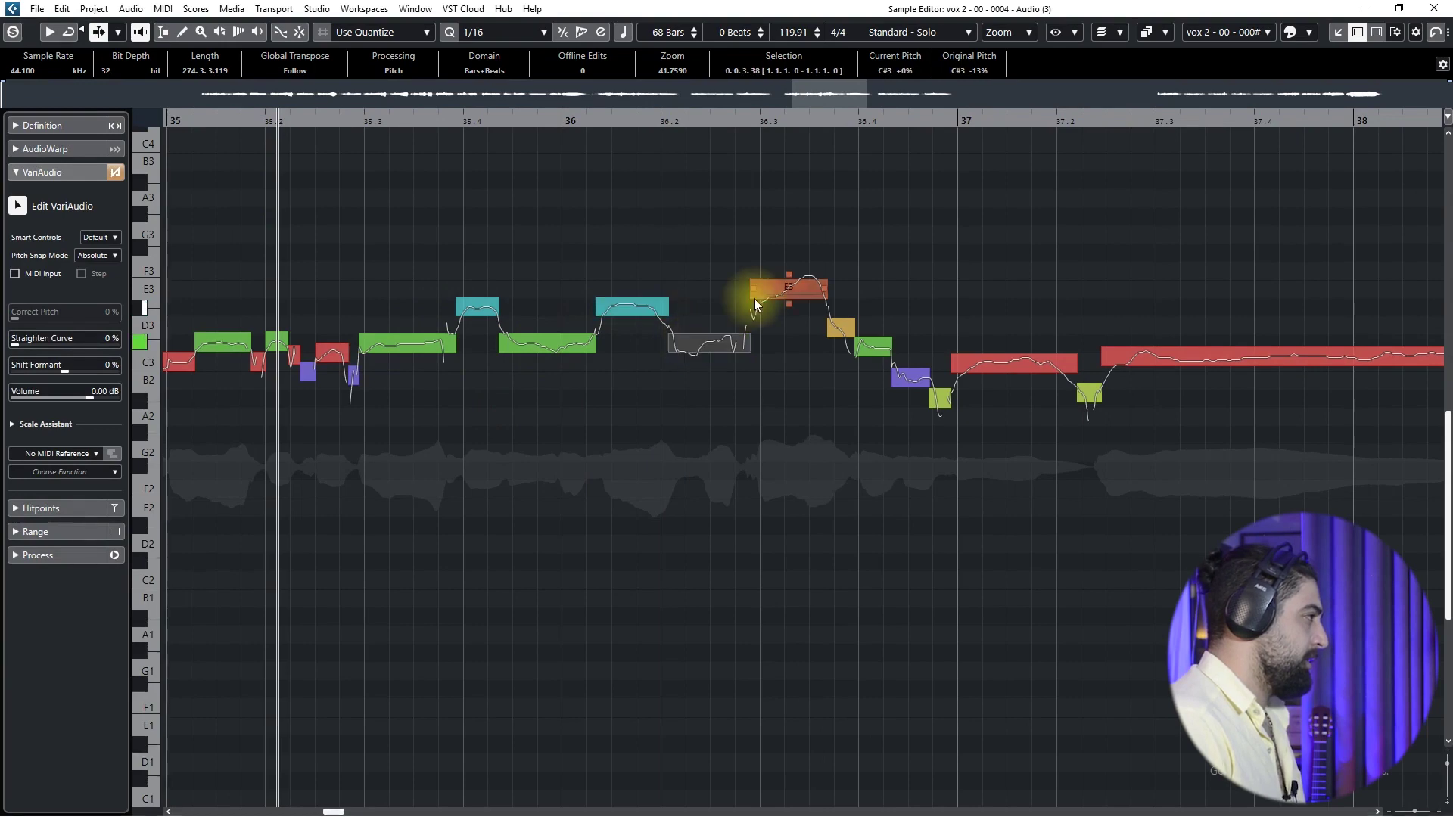
# Split the E3 segment after 36.3, tune both parts to F3 and play the passage from bar 36.
pyautogui.moveTo(763, 290)
pyautogui.mouseDown()
pyautogui.moveTo(772, 273)
pyautogui.moveTo(778, 291)
pyautogui.mouseUp()
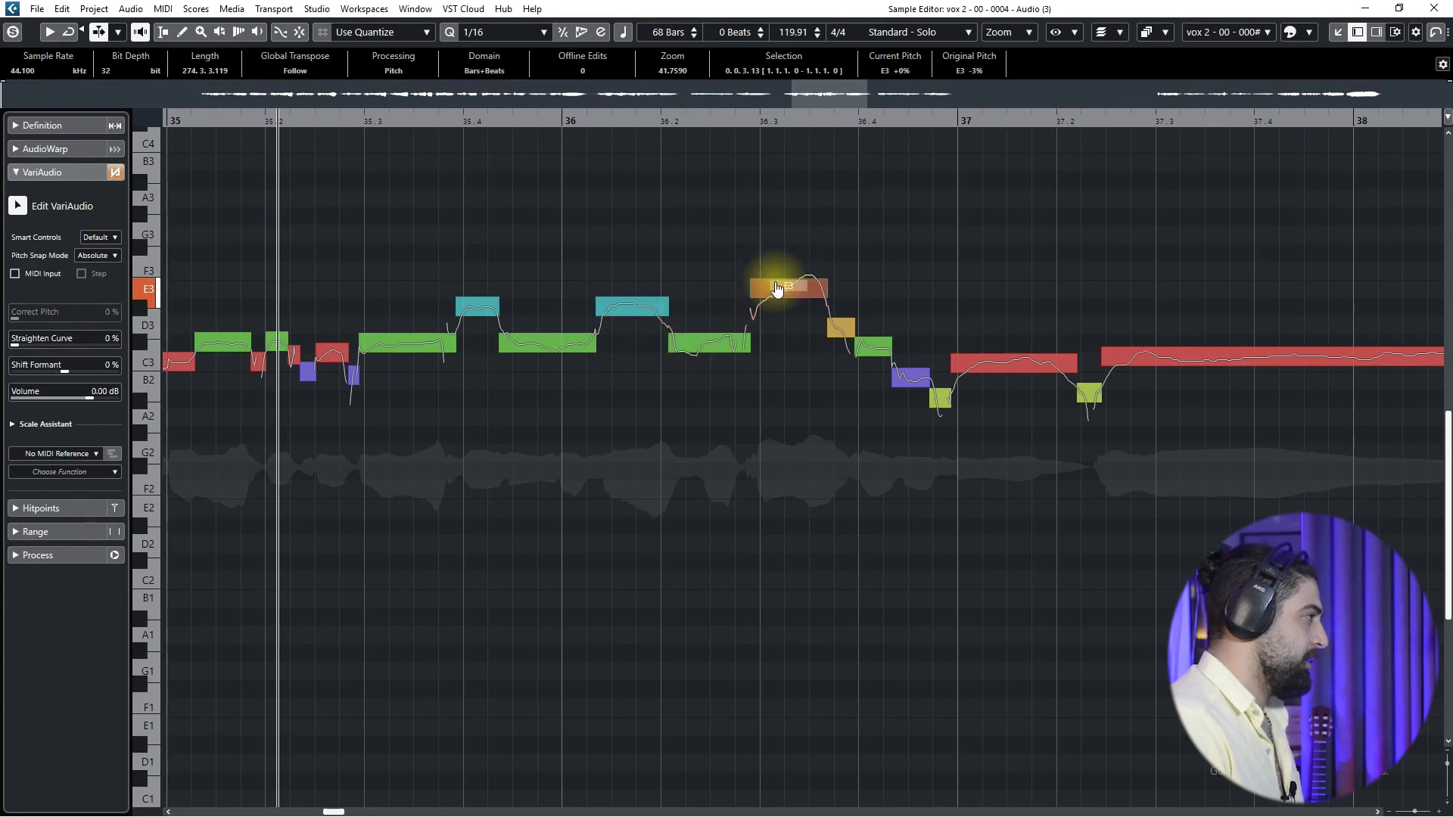
pyautogui.click(795, 297)
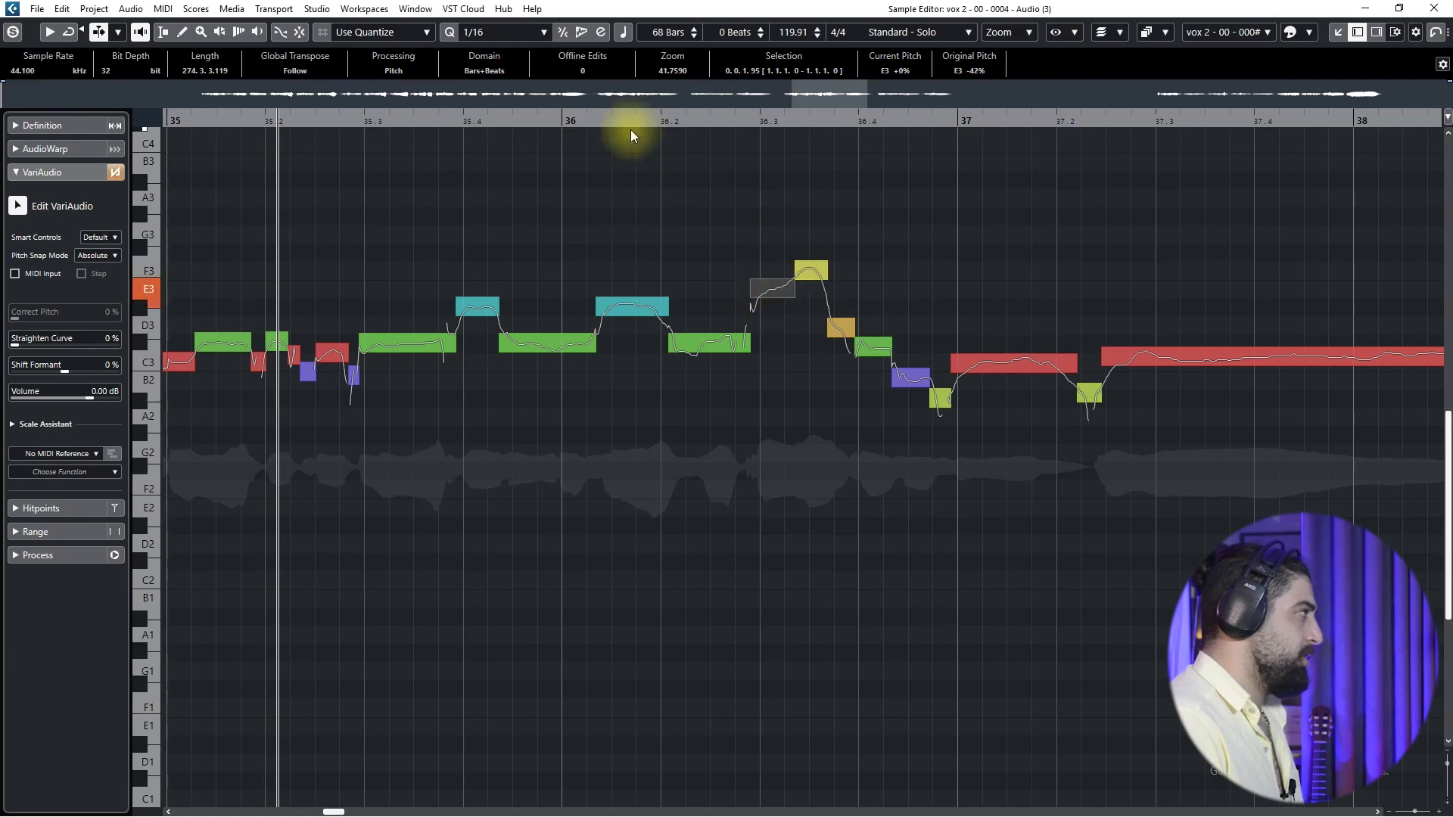
pyautogui.click(574, 119)
pyautogui.scroll(3, 839, 352)
pyautogui.scroll(-3, 724, 362)
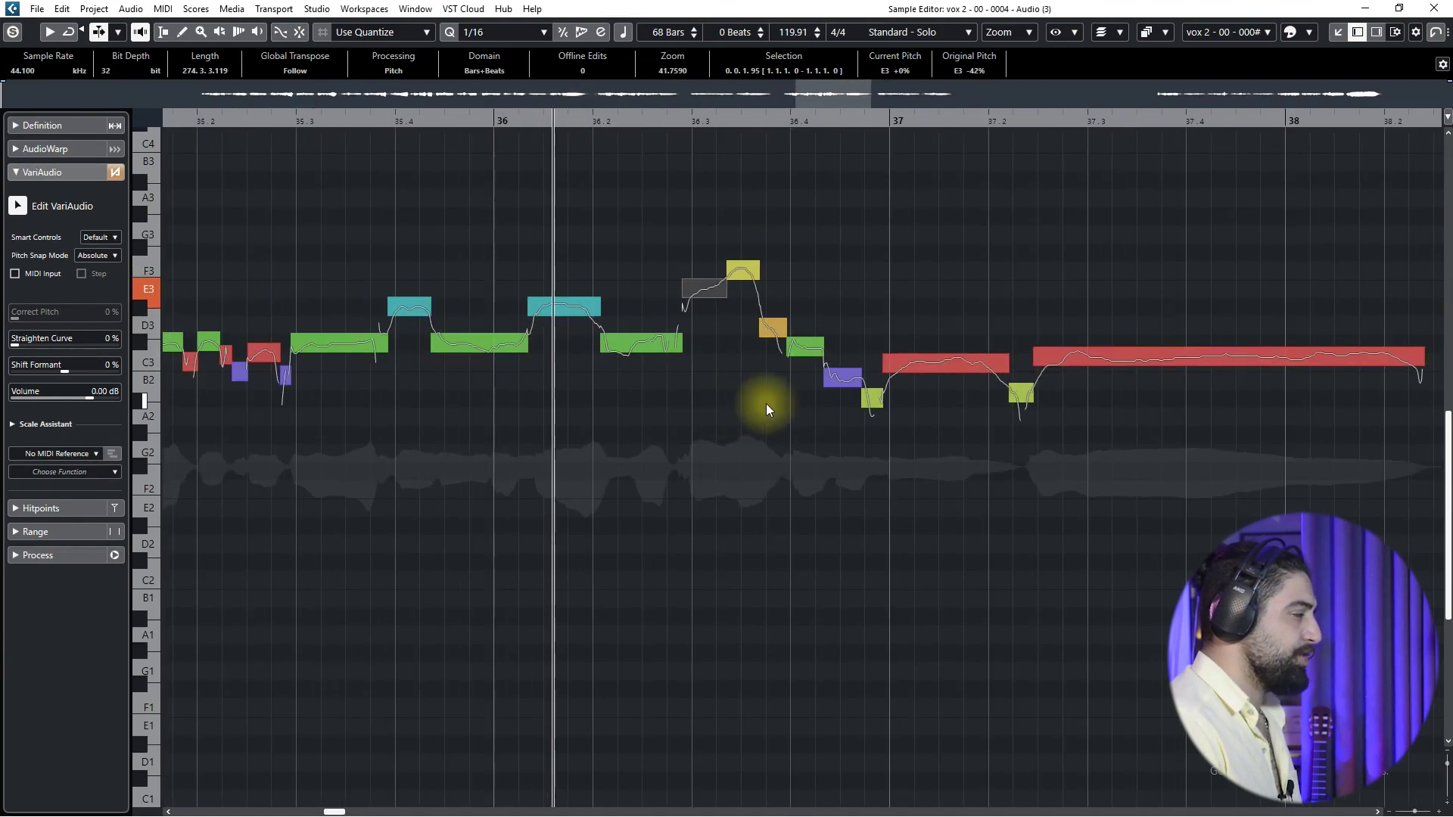
pyautogui.press('space')
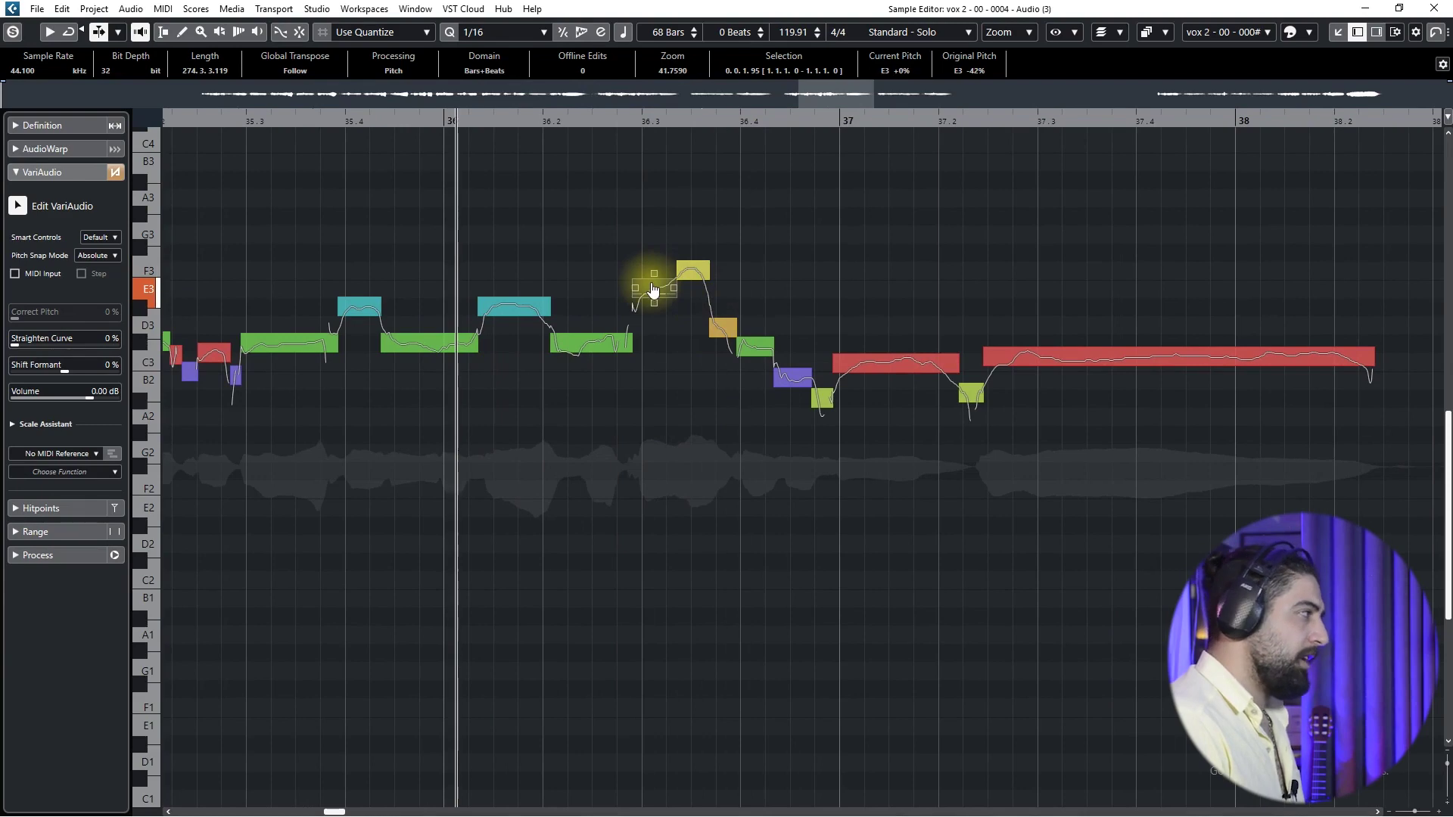
pyautogui.press('space')
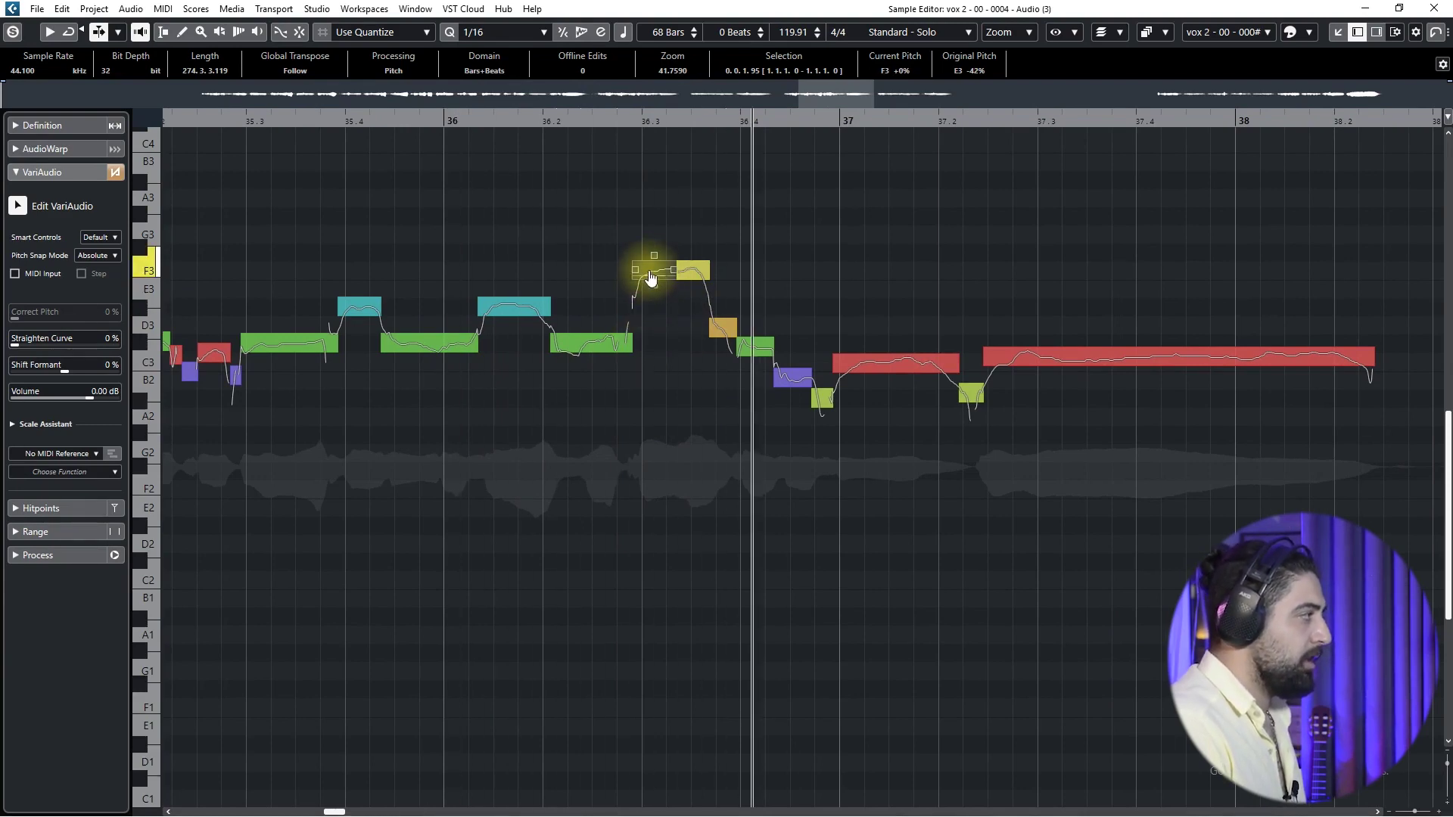
pyautogui.press('space')
# Tune the descending segments around 36.4 to D#3, C#3, C3 and A#2, the bar 37 segment to C#3 and the long following one to C3.
pyautogui.click(723, 328)
pyautogui.click(756, 351)
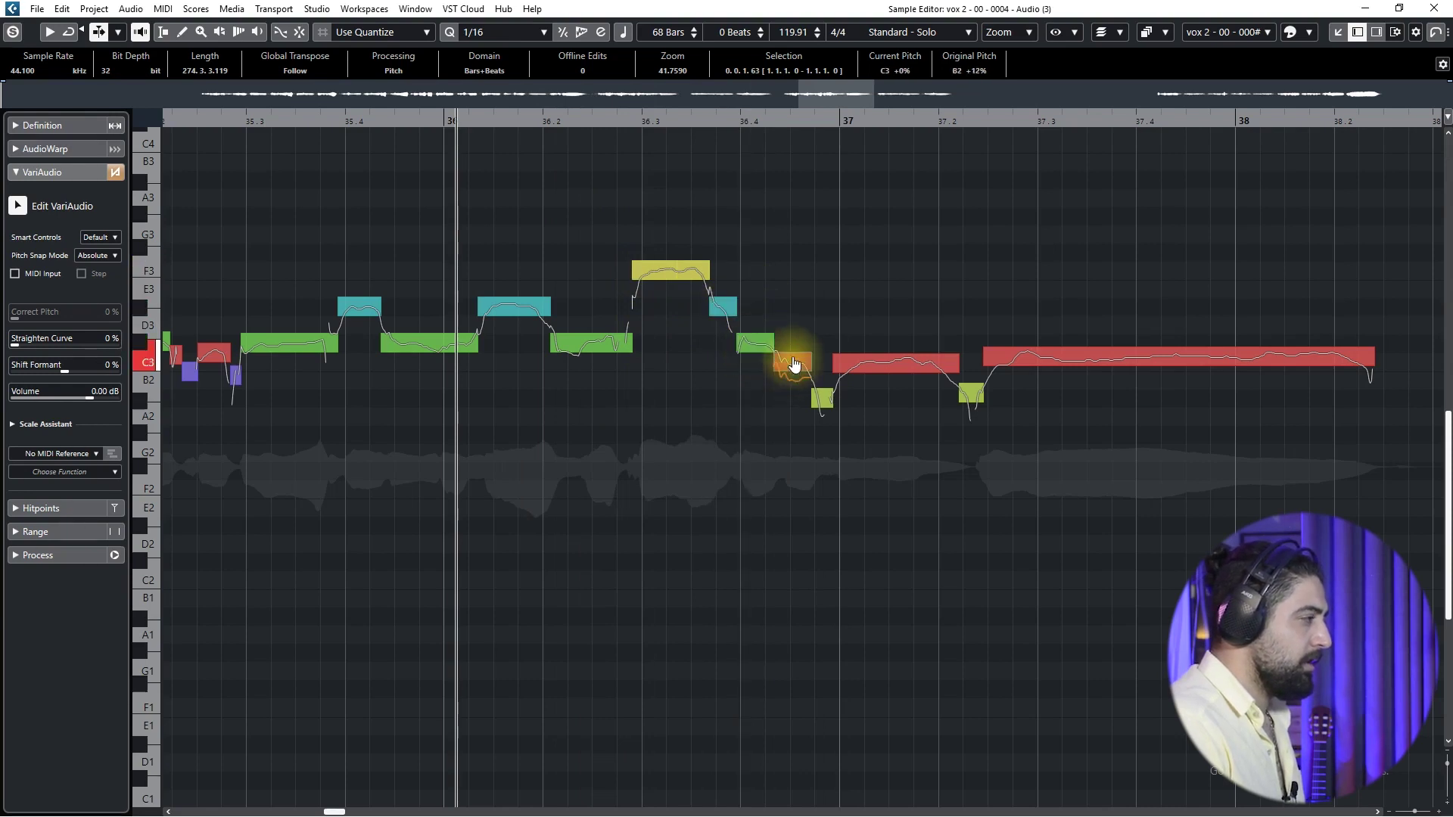
pyautogui.click(852, 352)
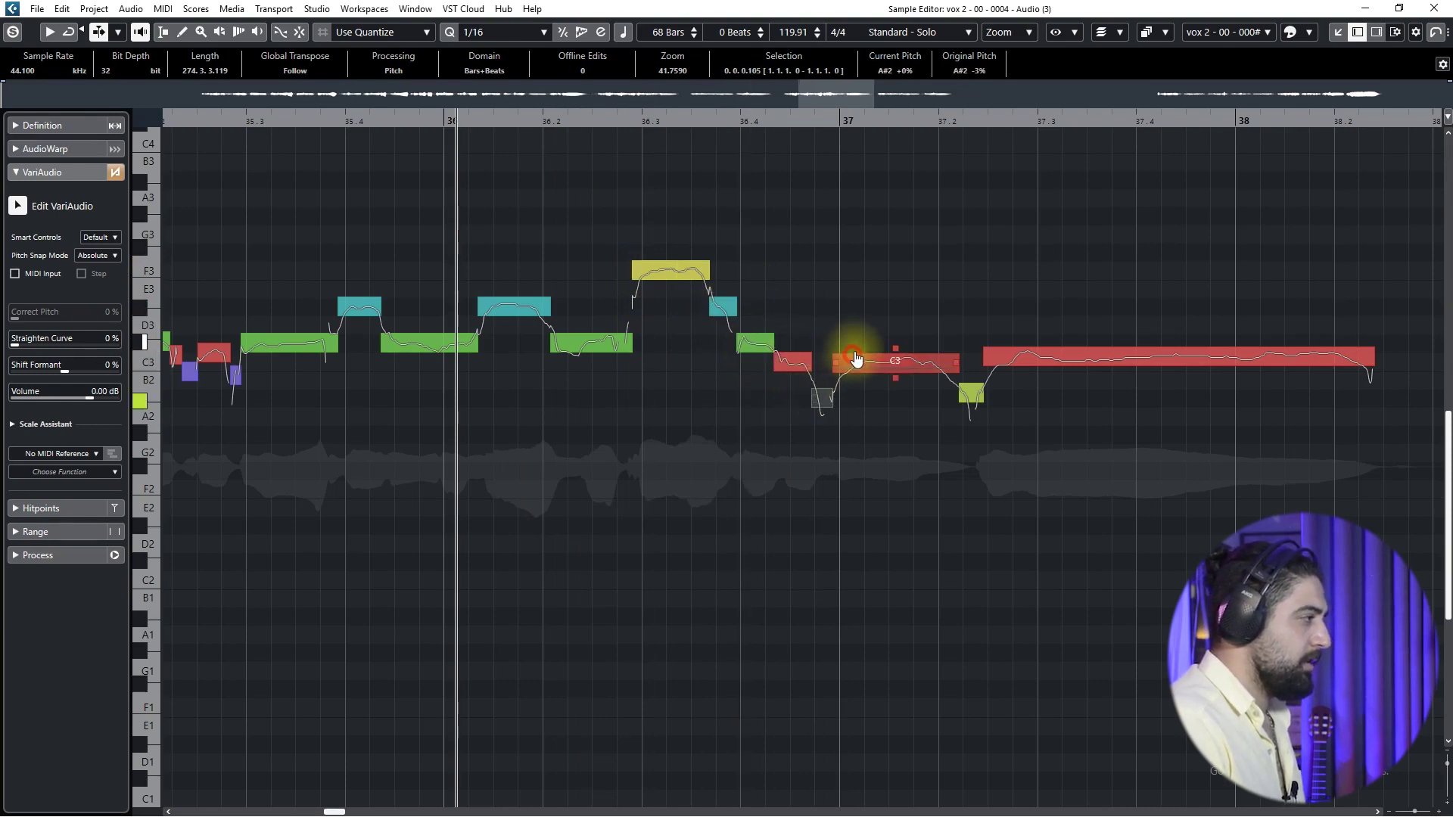
pyautogui.click(1103, 364)
pyautogui.moveTo(1077, 354); pyautogui.dragTo(1077, 357)
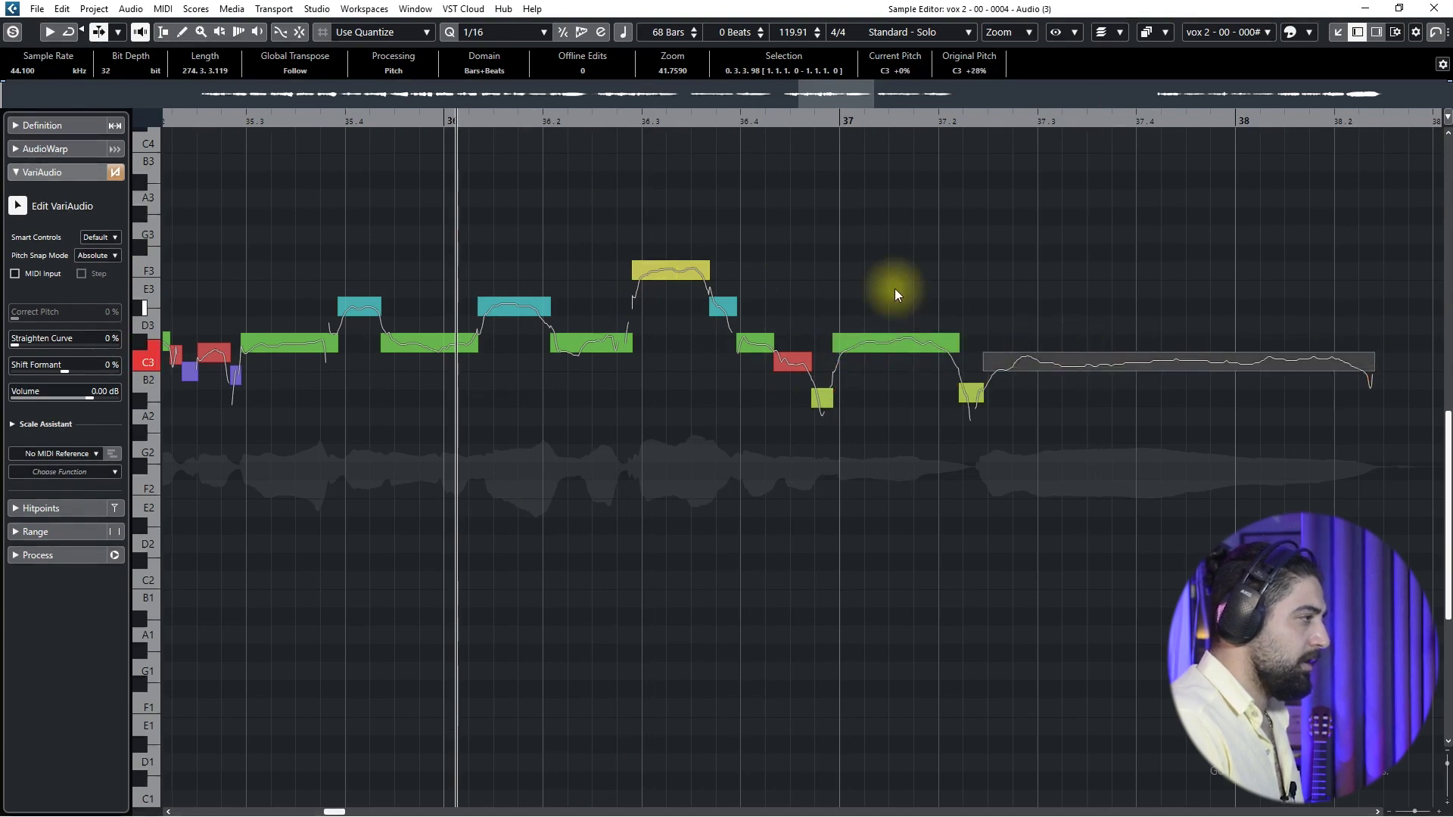
# Select the C#3 segment at the start of bar 37 and set its Straighten Curve to 32 %.
pyautogui.moveTo(895, 289); pyautogui.dragTo(869, 384)
pyautogui.moveTo(56, 345); pyautogui.dragTo(45, 347)
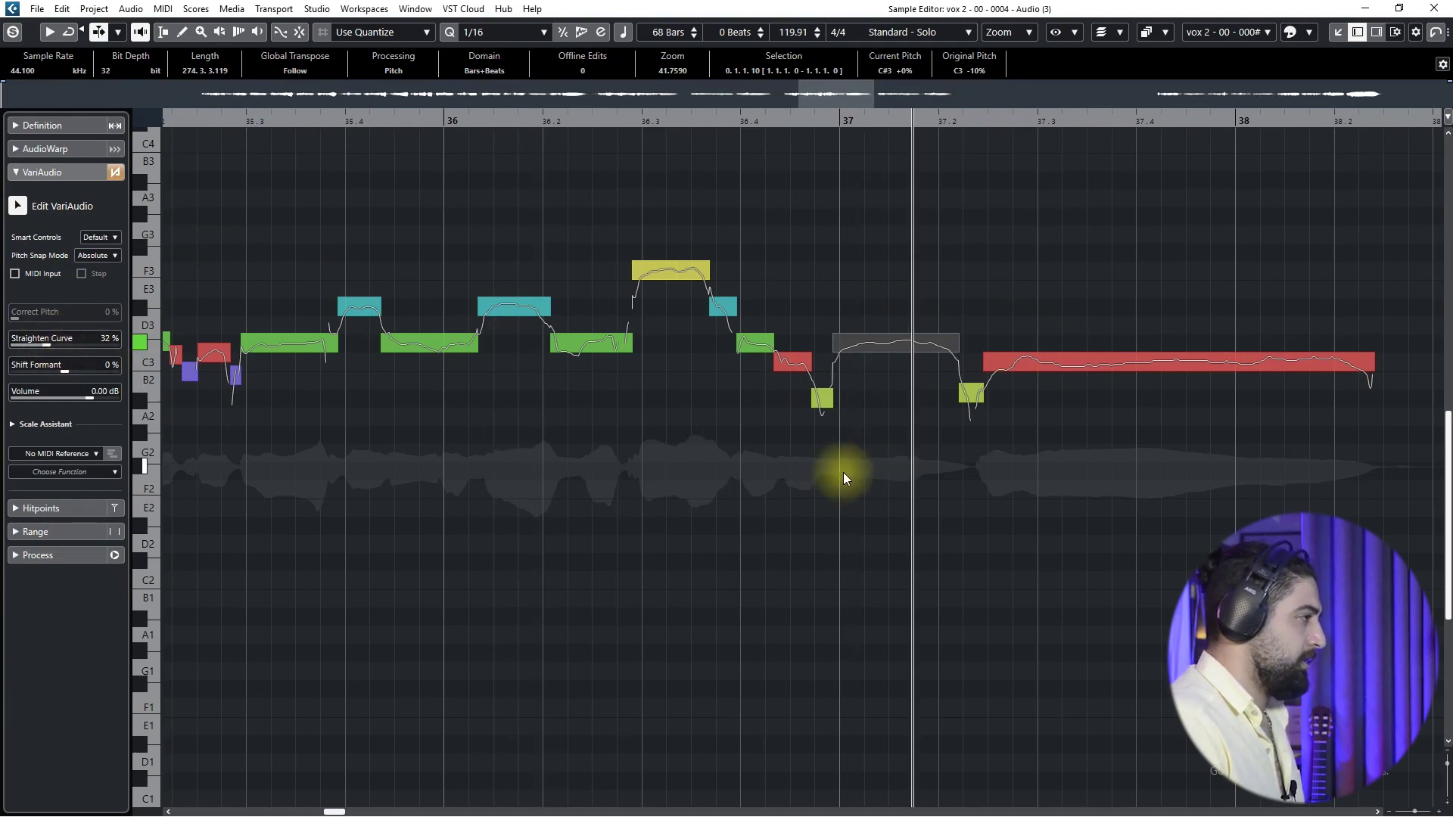
# Play the vocal from bar 37 through bar 41 to check the tuning against the untuned segments after bar 38.
pyautogui.scroll(-3, 815, 495)
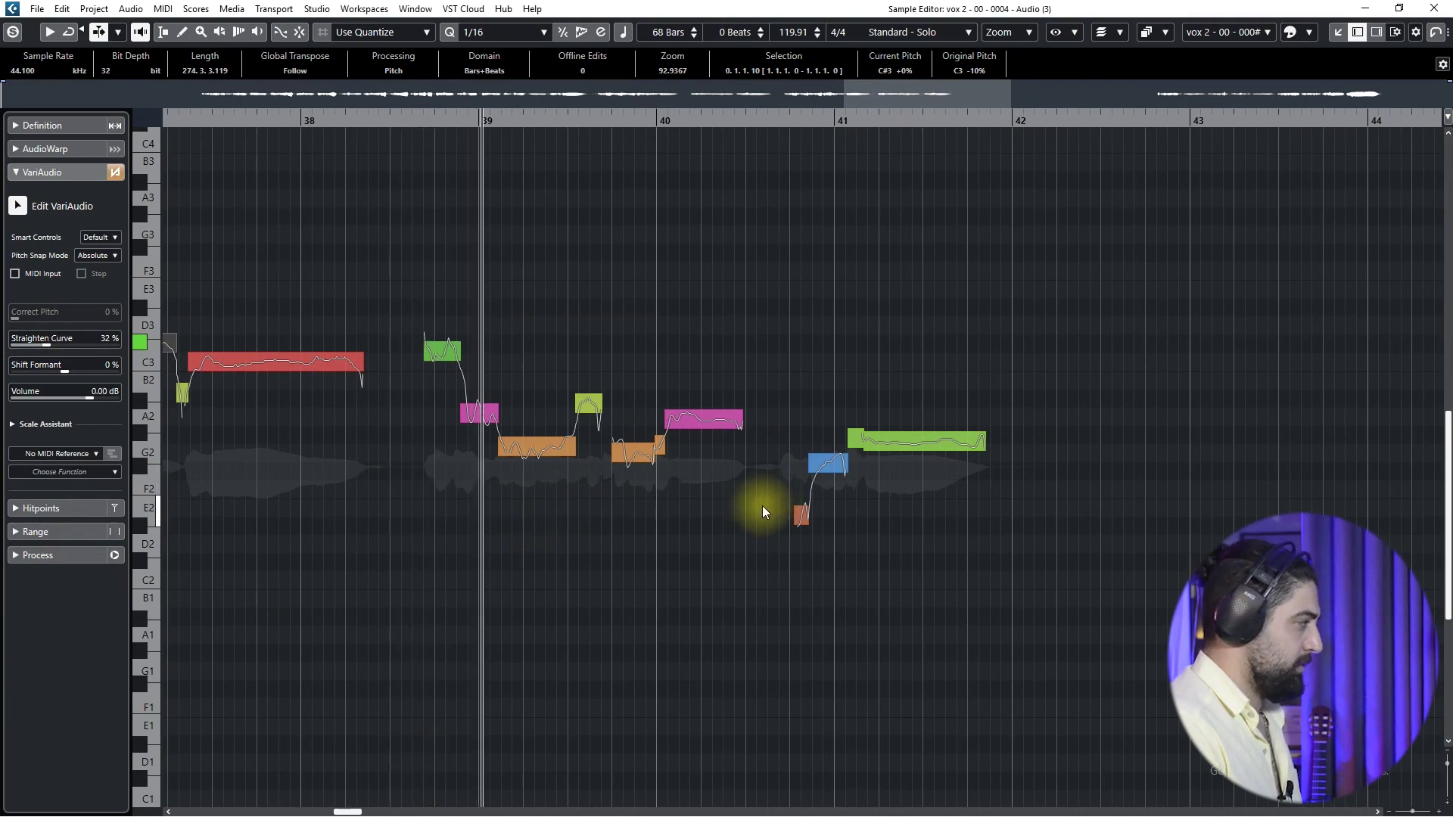
pyautogui.moveTo(444, 279); pyautogui.dragTo(976, 703)
pyautogui.click(660, 556)
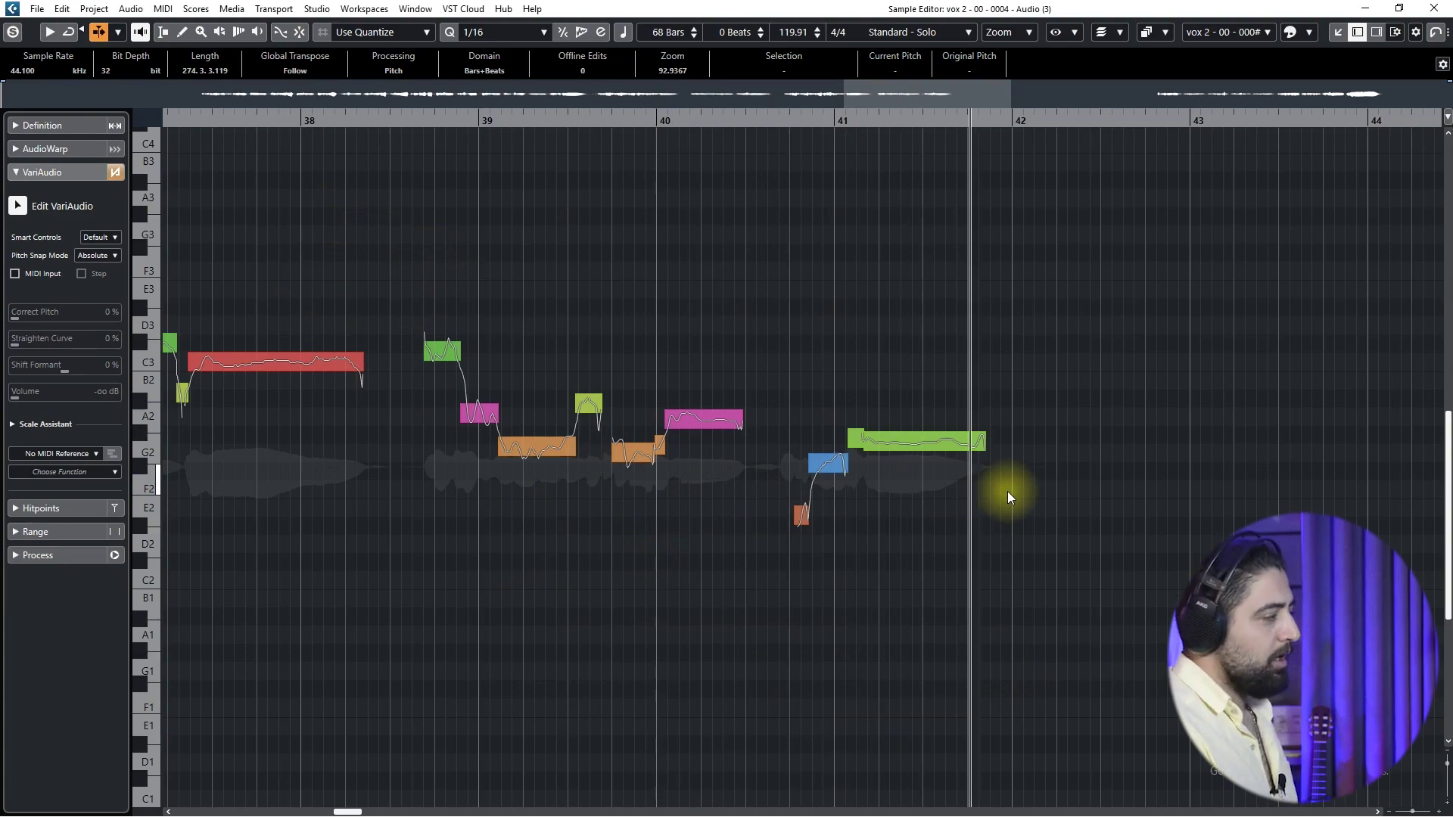
pyautogui.press('space')
pyautogui.press('g')
pyautogui.press('g')
pyautogui.press('g')
pyautogui.press('g')
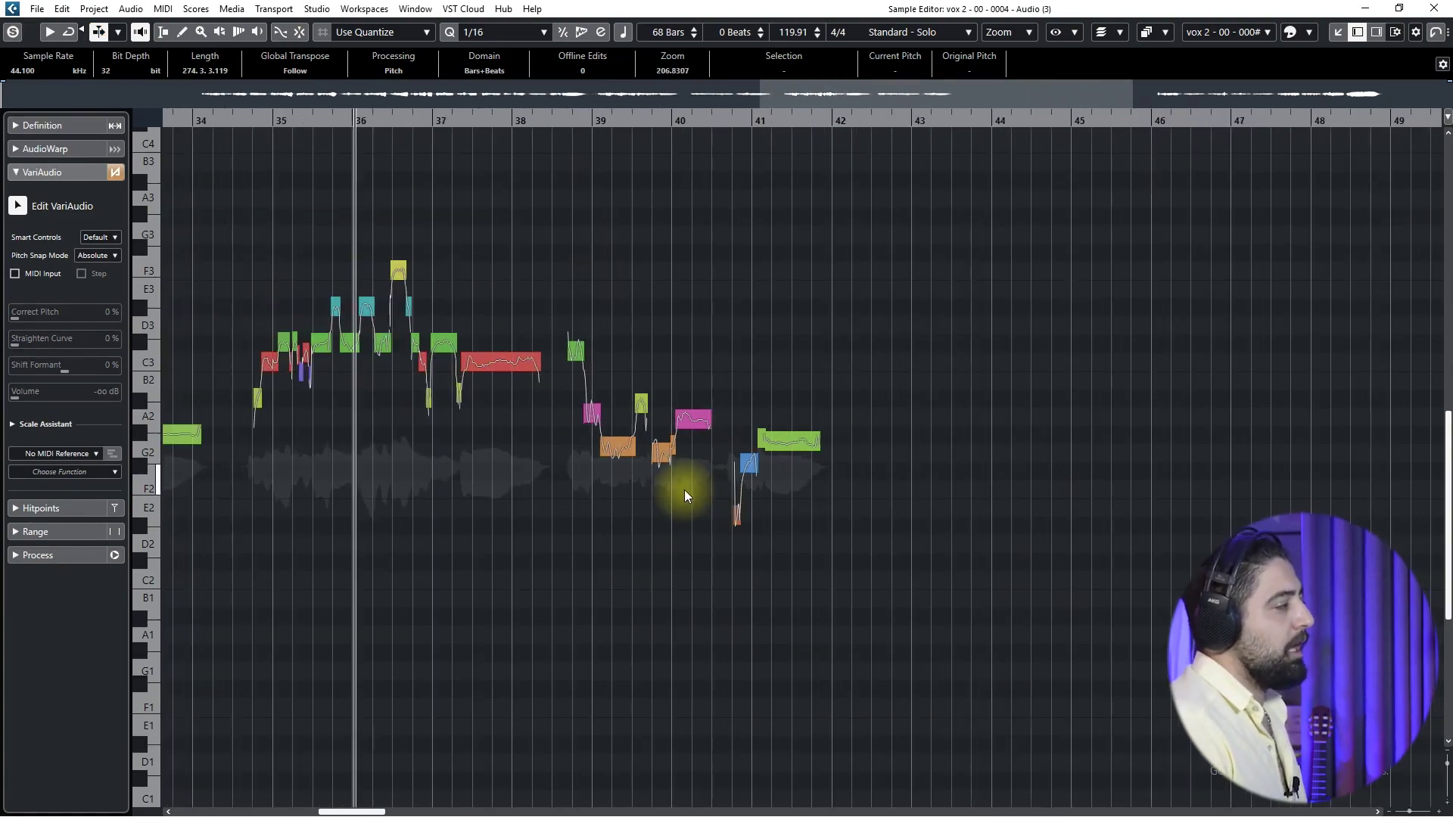